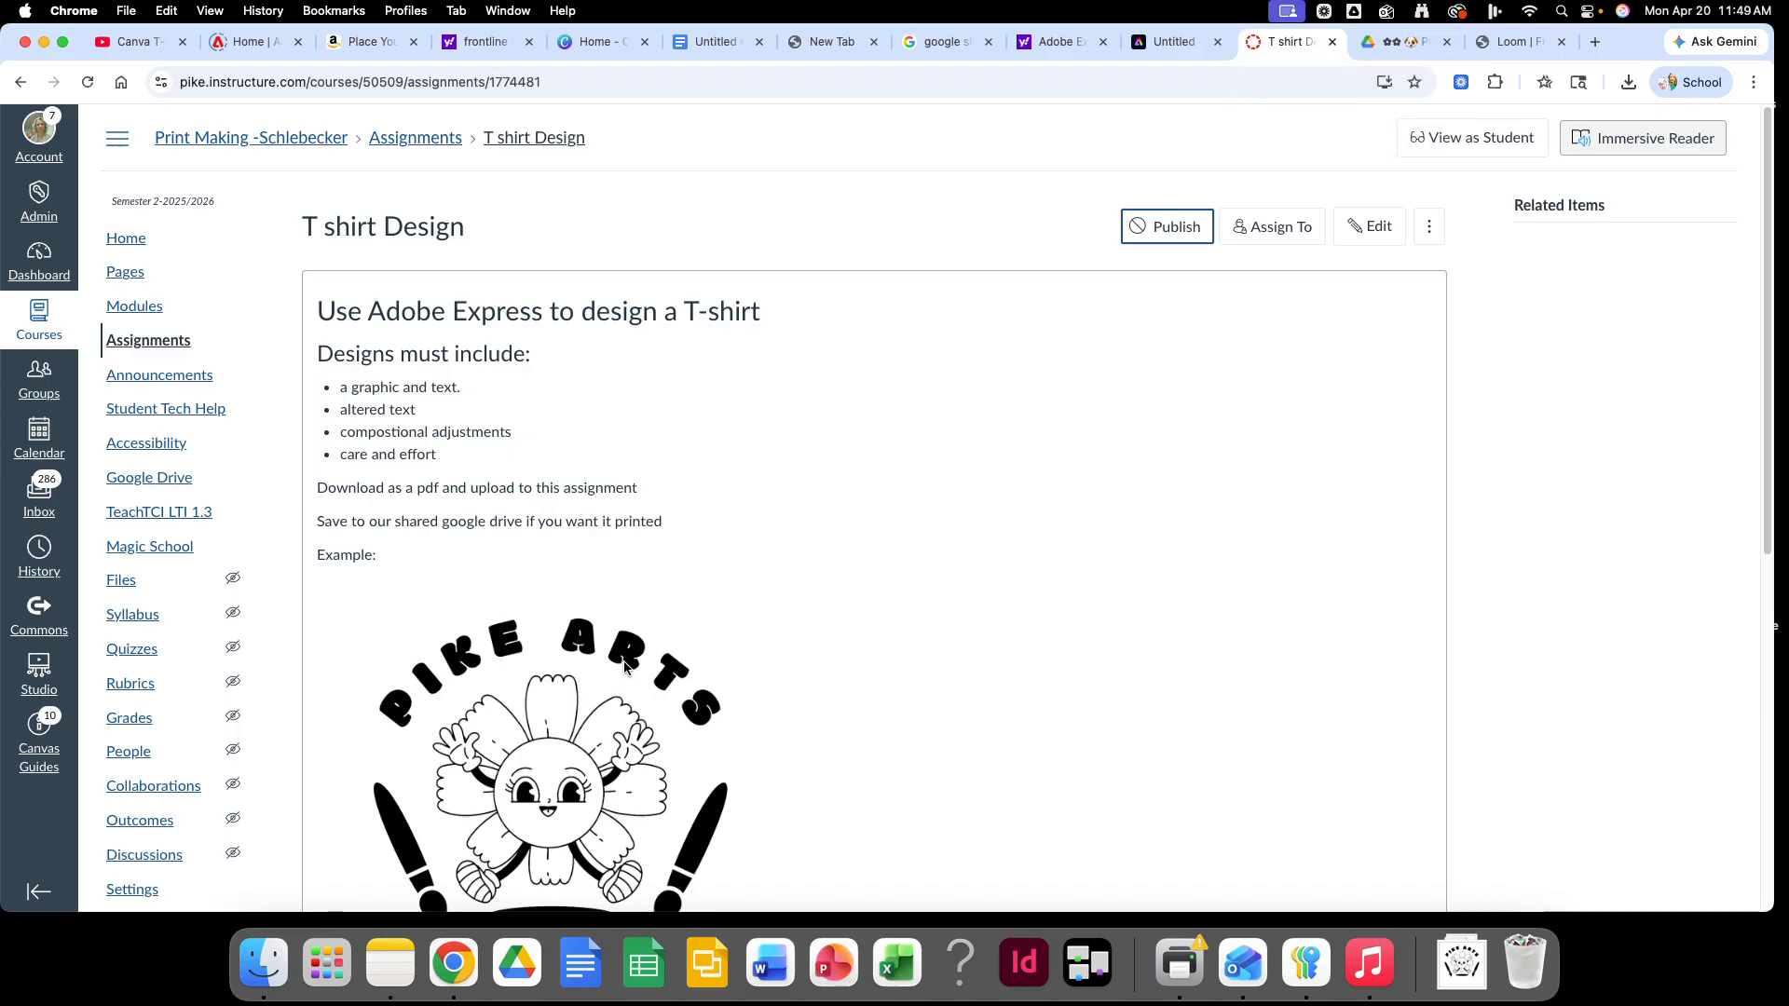
Step: Review the T-shirt assignment's requirements and example, and view the finished PIKE ARTS design in Adobe Express
scroll(653, 669, down, 3)
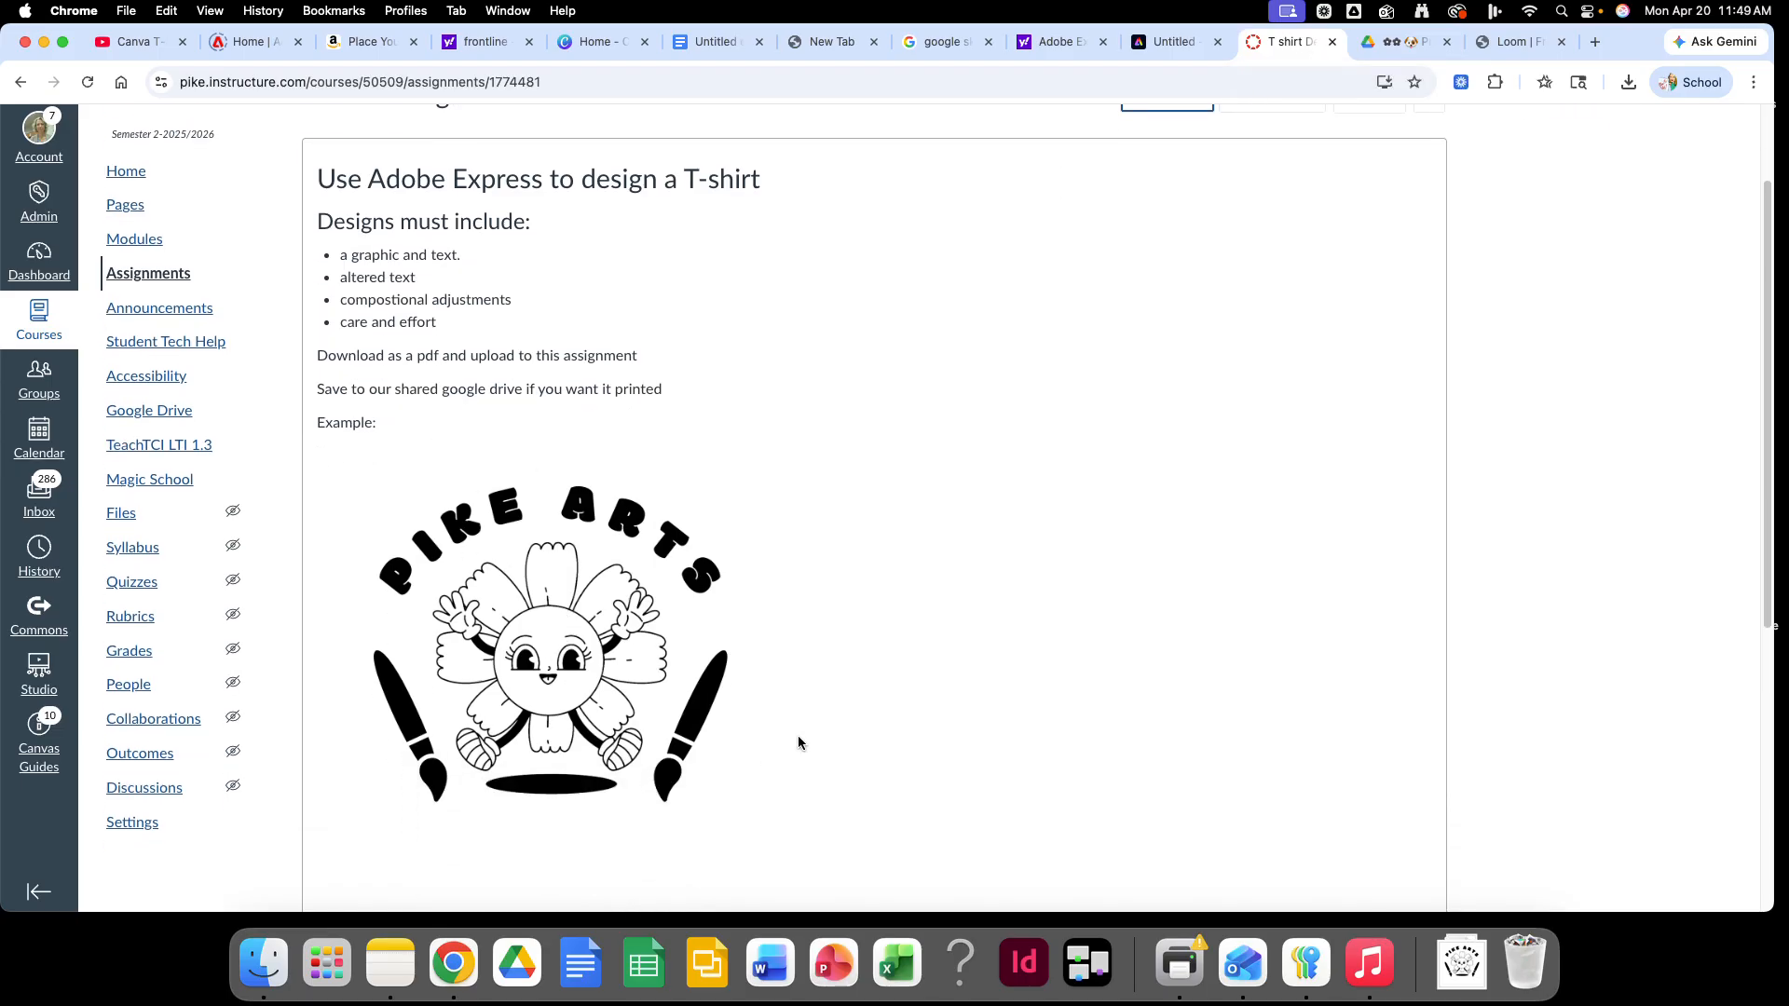
click(1175, 41)
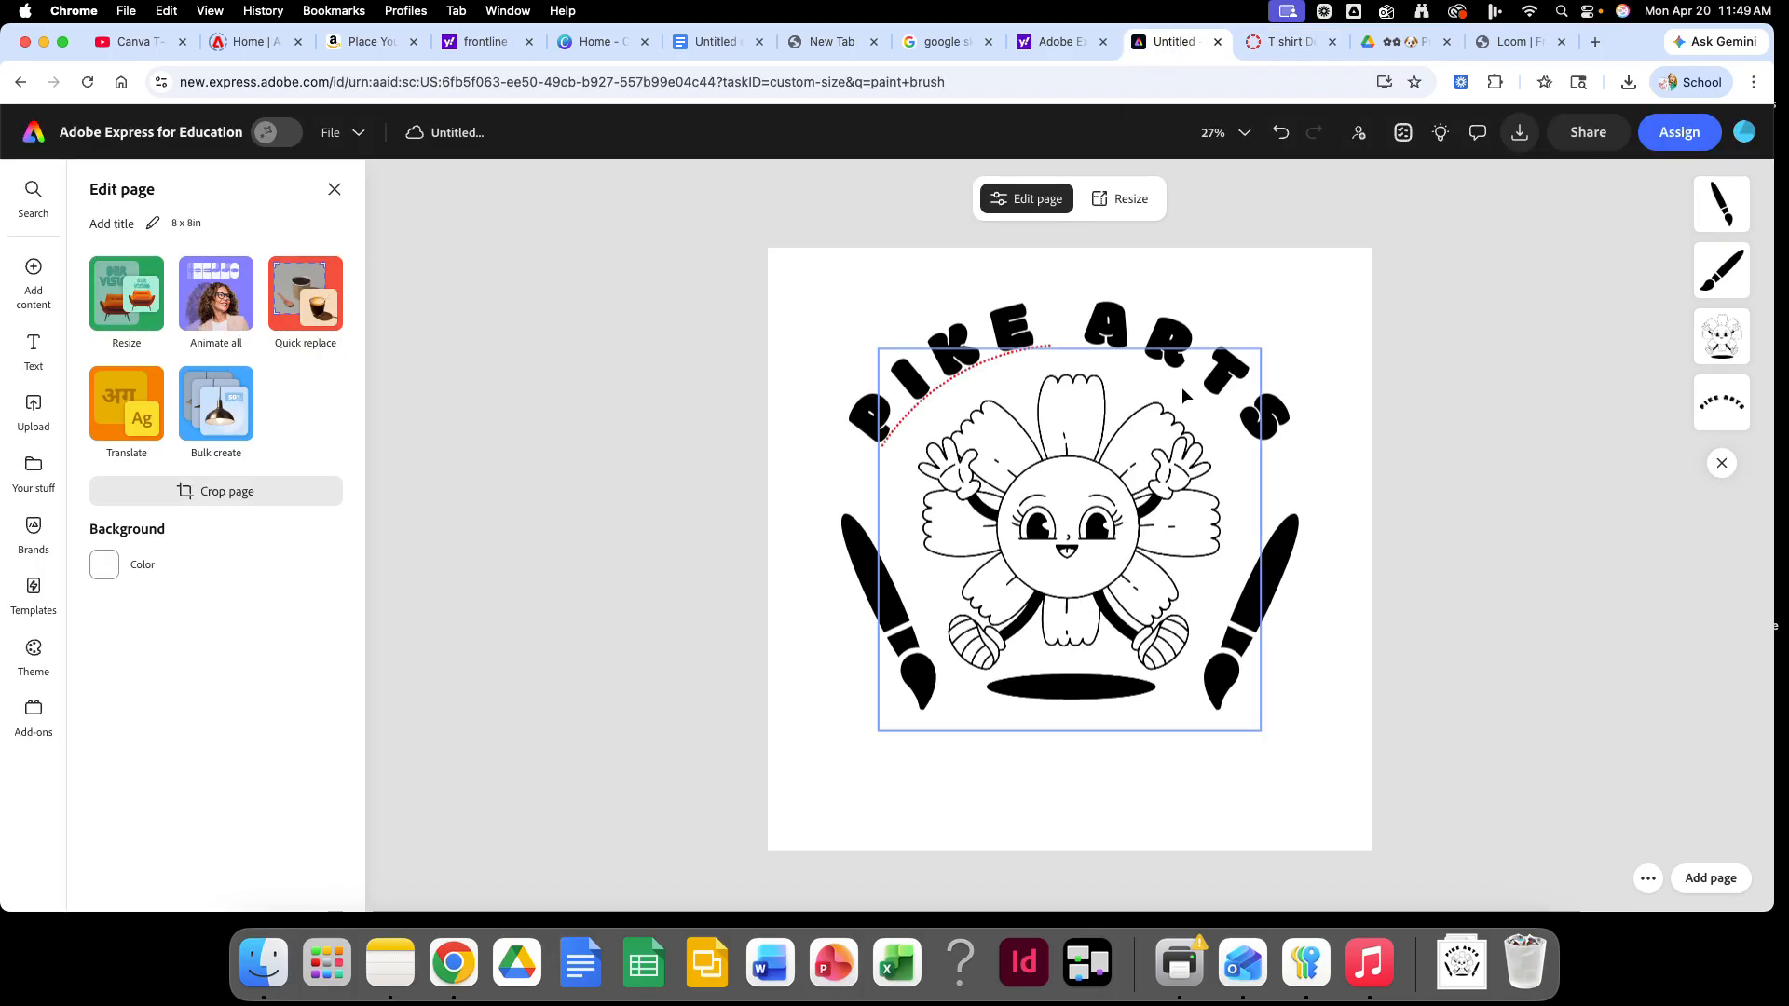
mouse_move(38, 284)
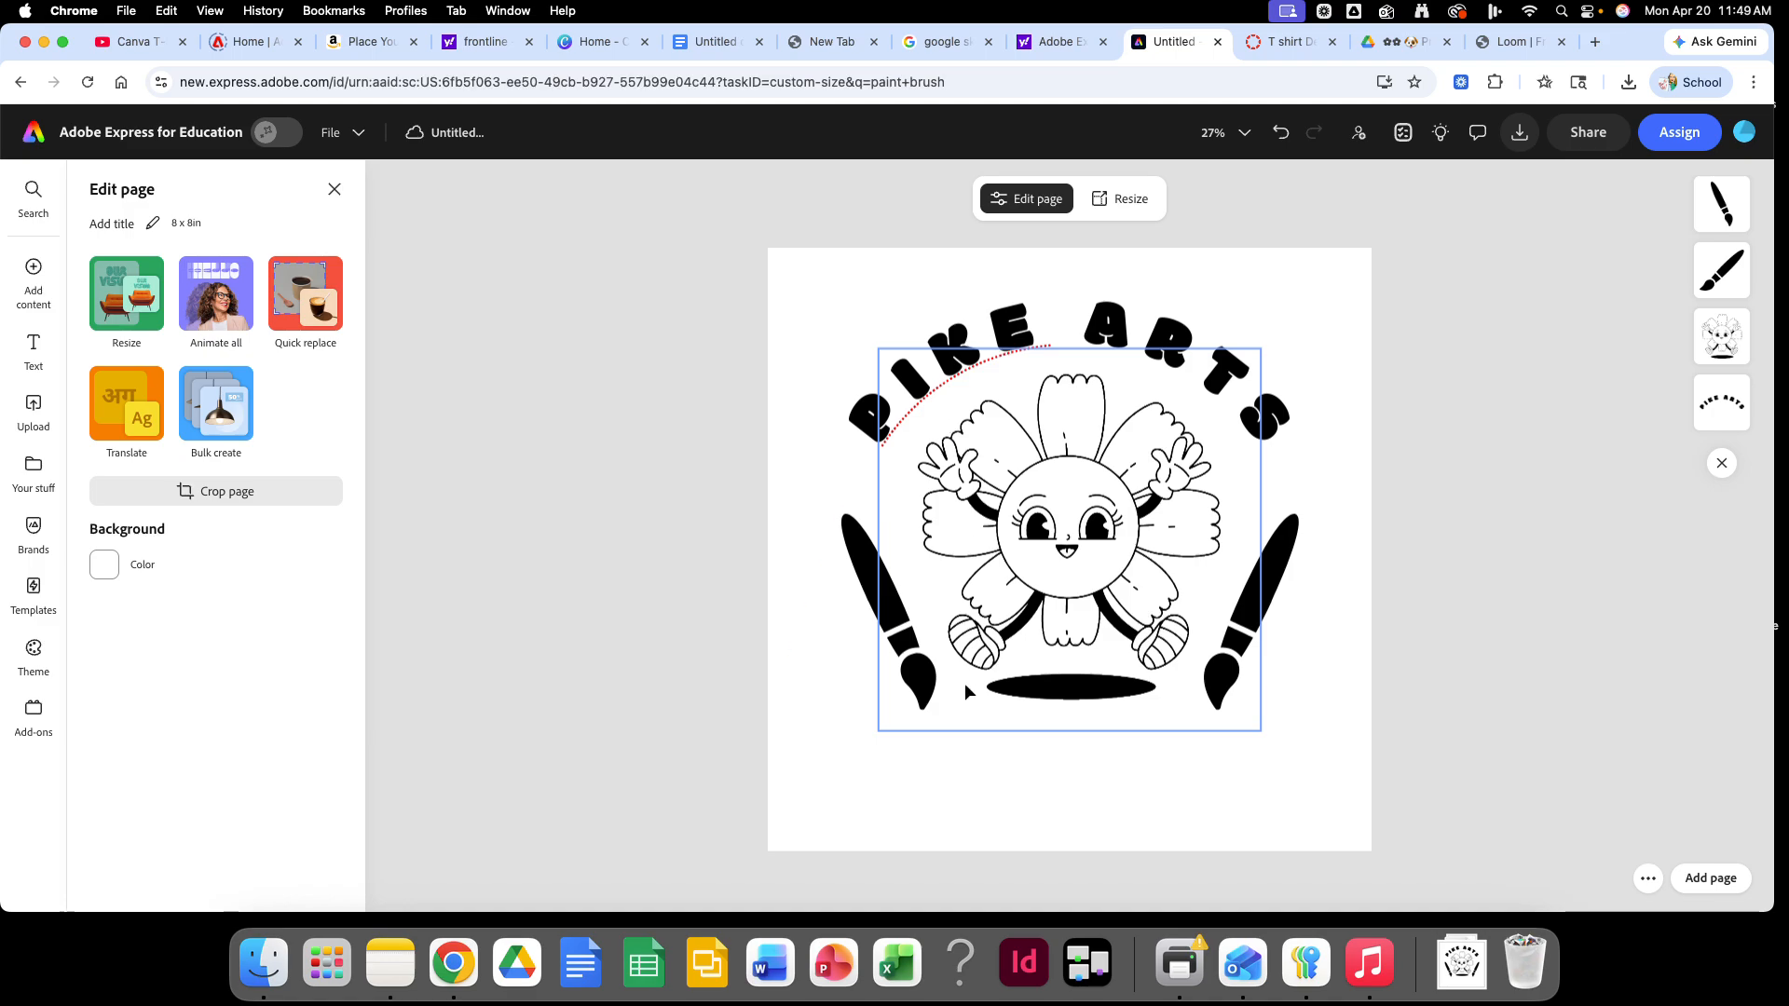
key(super+Tab)
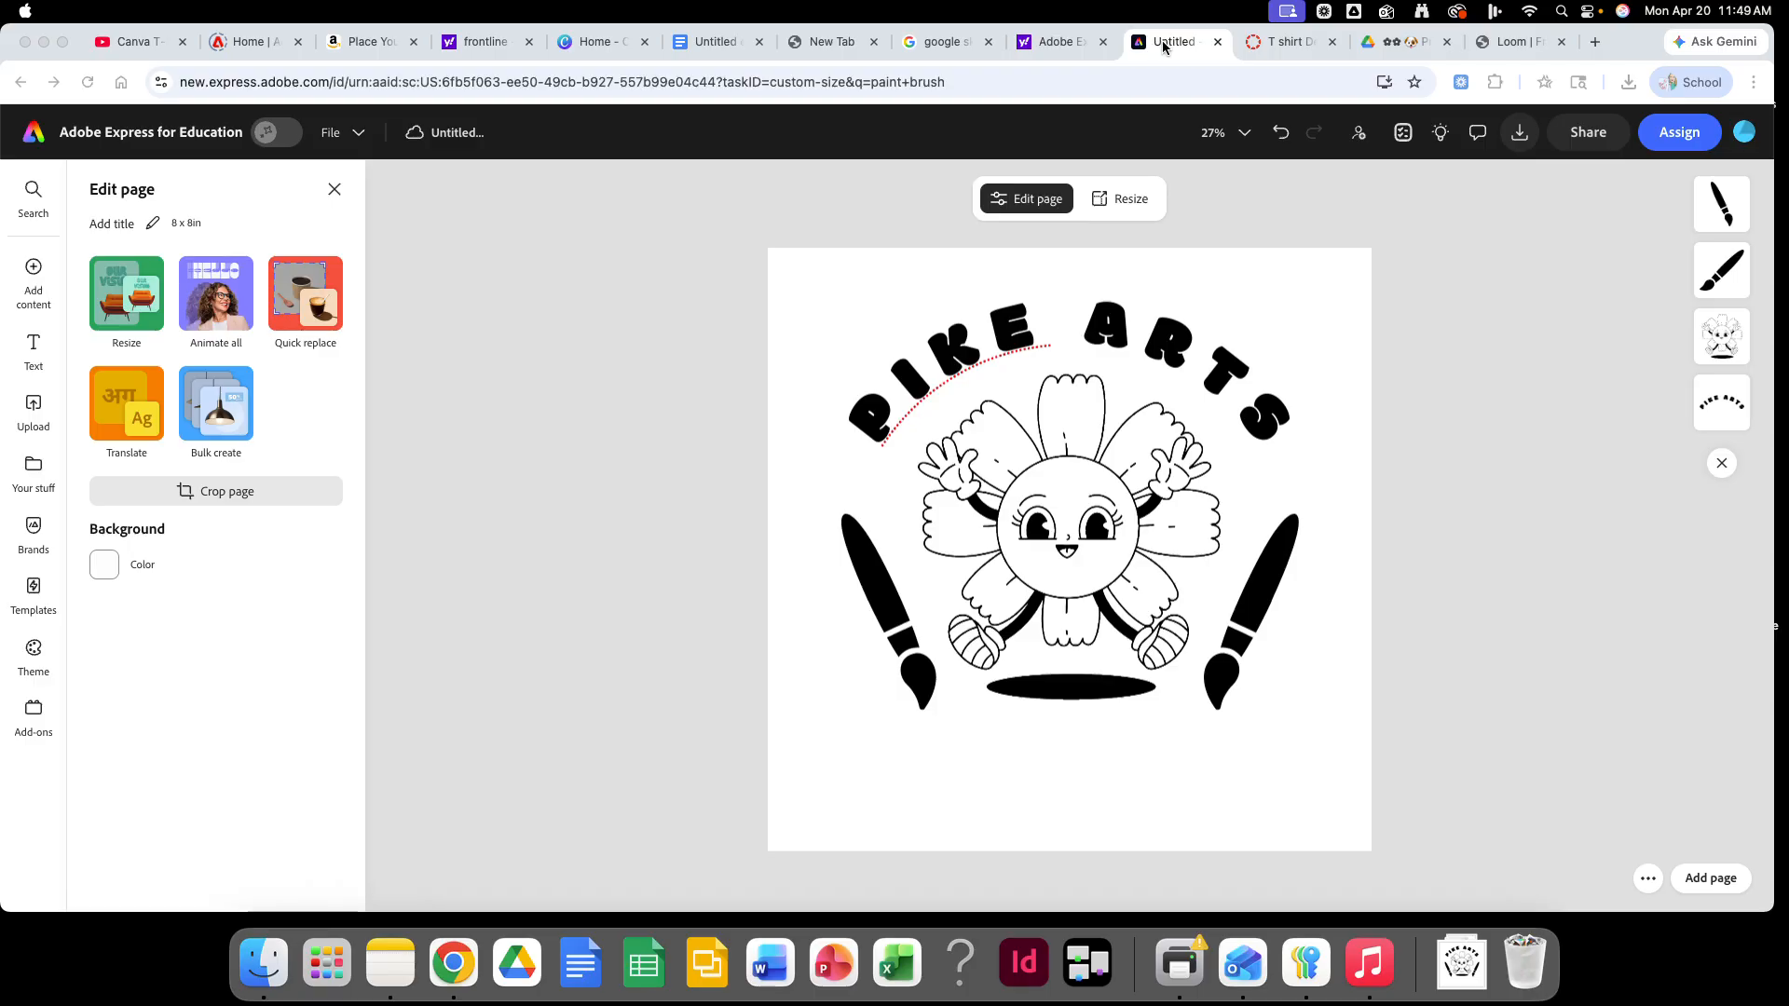
Step: Search Google for "adobe express" in a new browser tab and go to the Adobe Express home page
click(1597, 43)
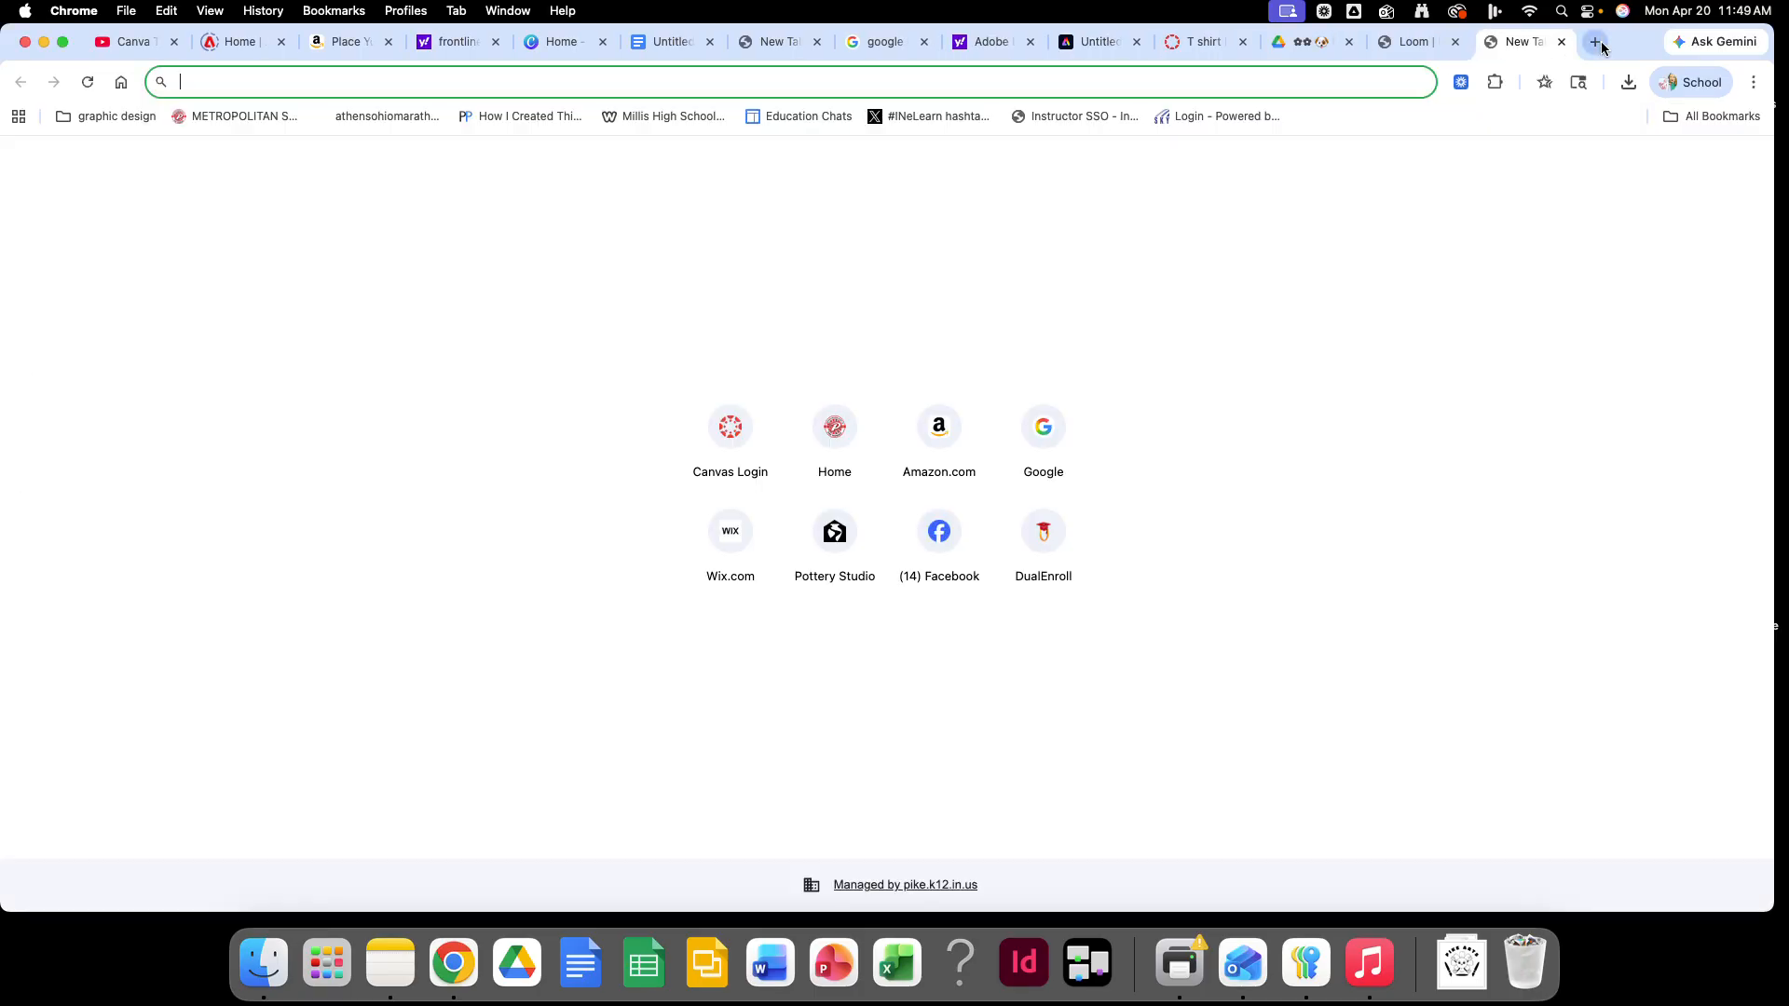
click(1049, 449)
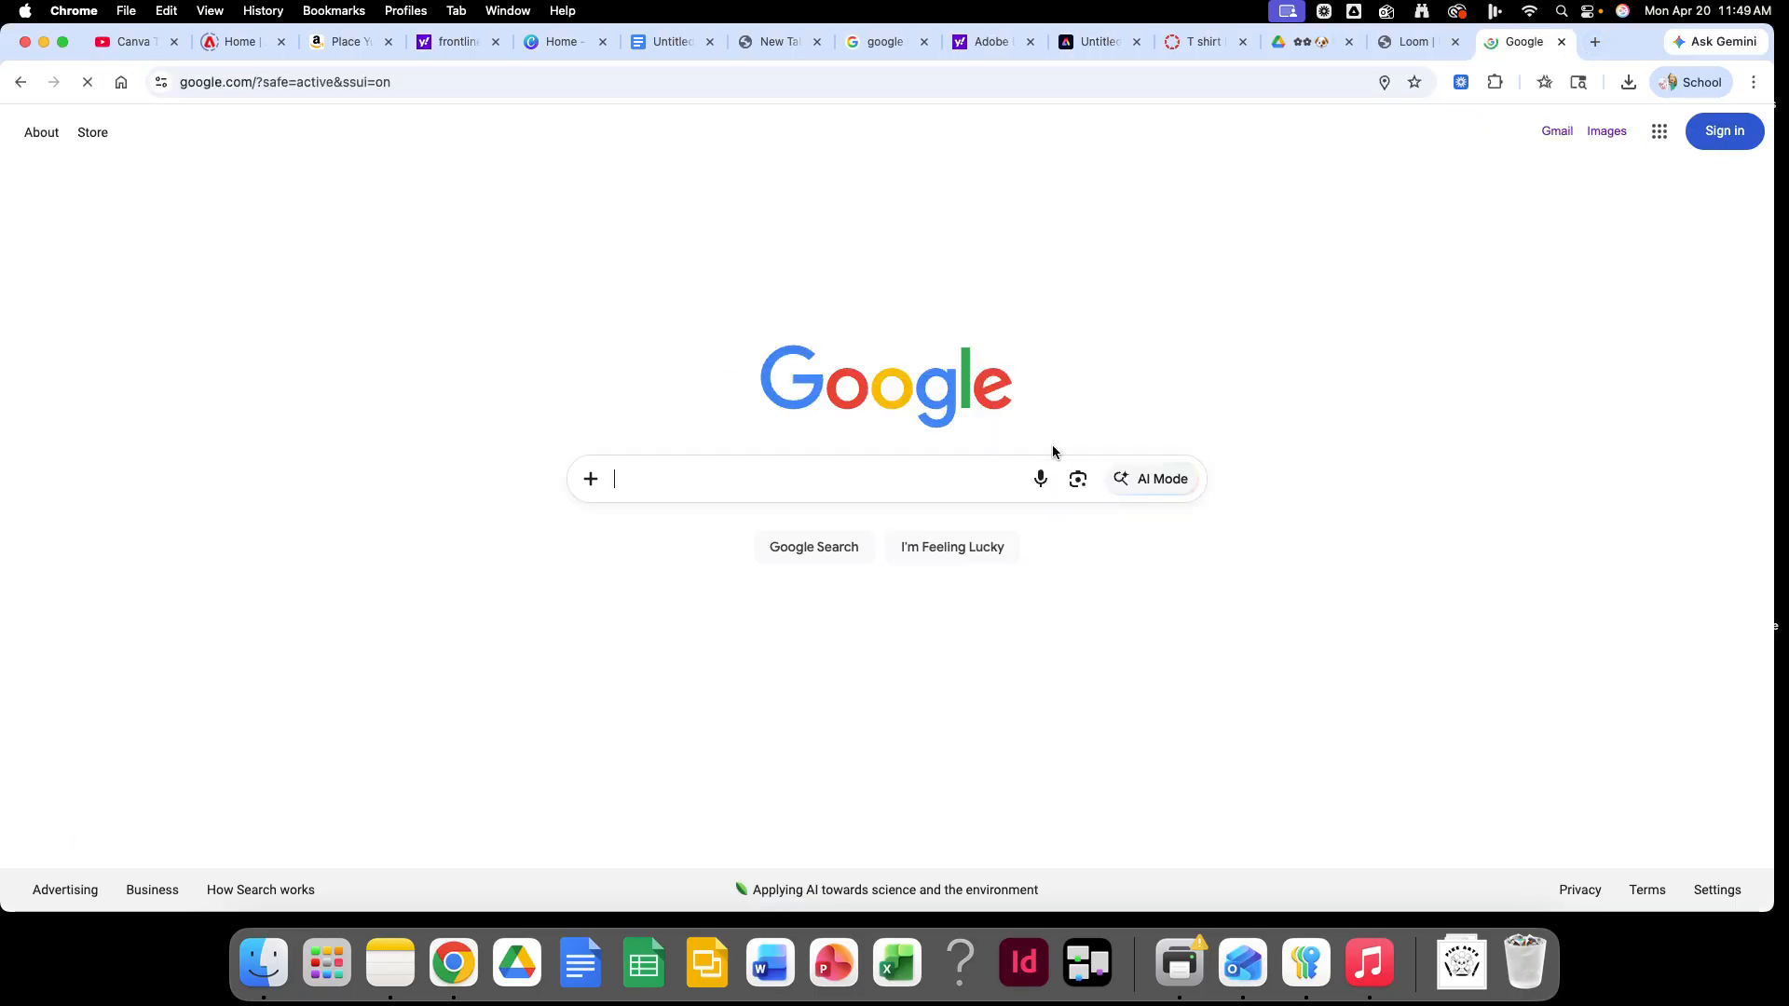
click(734, 484)
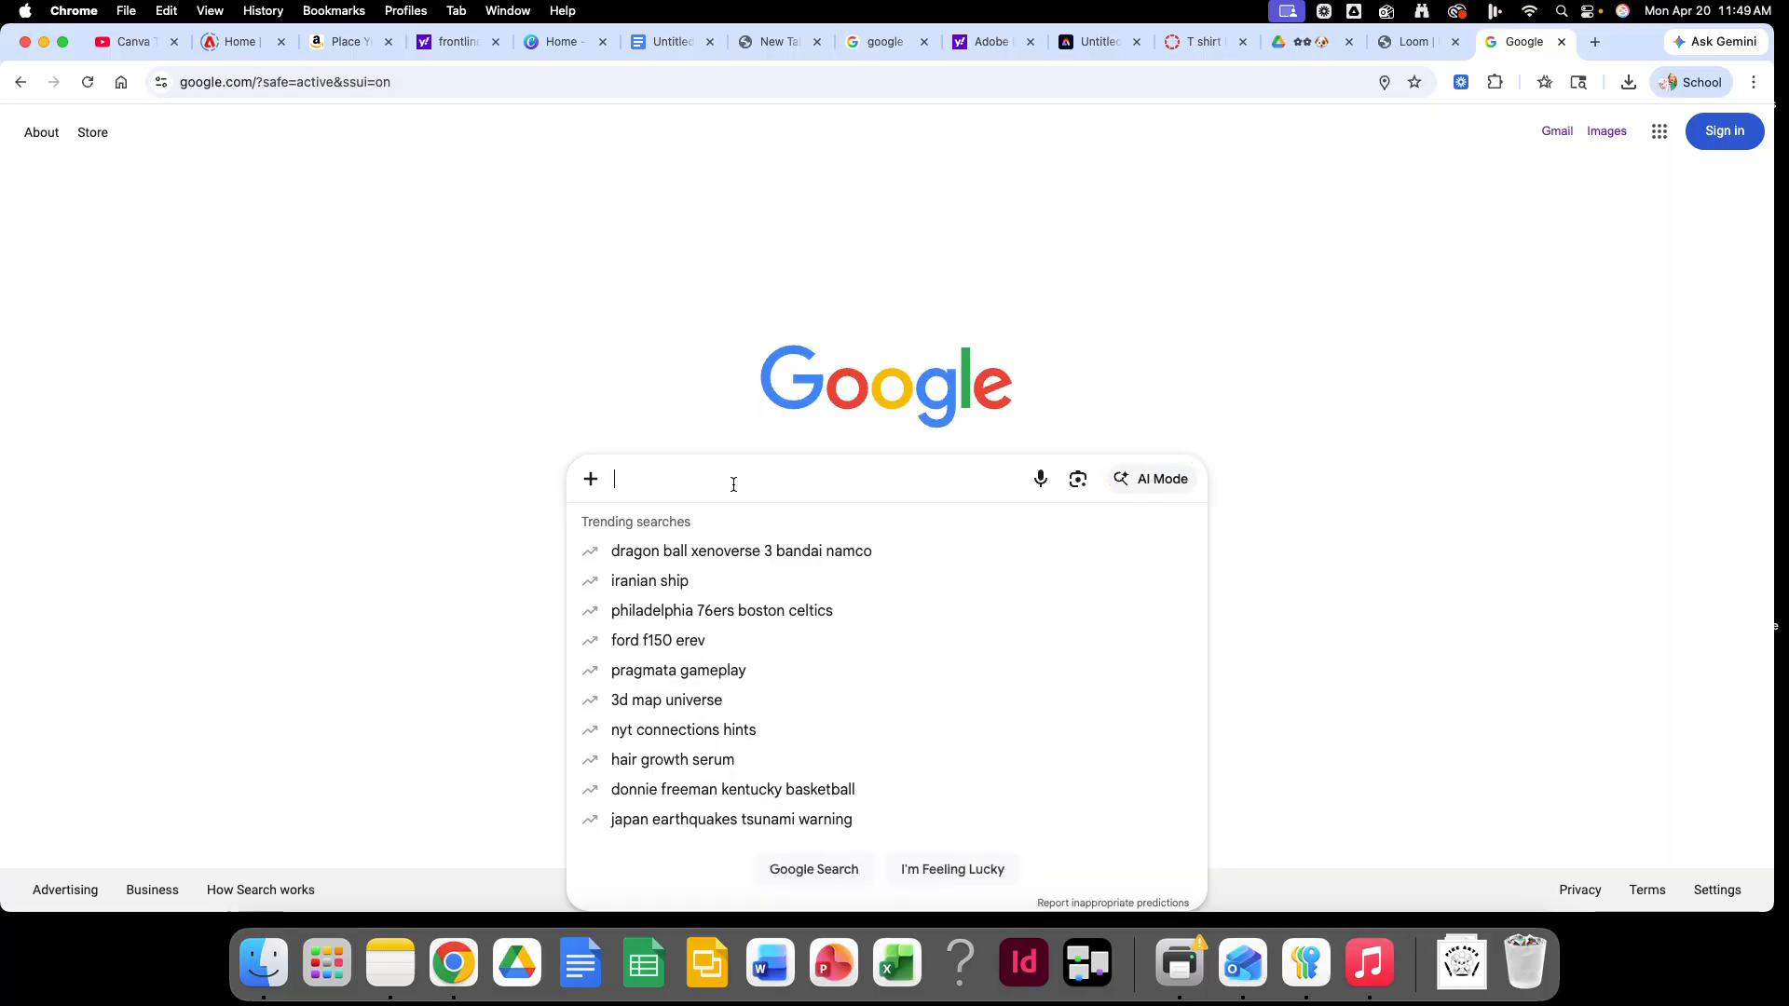
text(adobe)
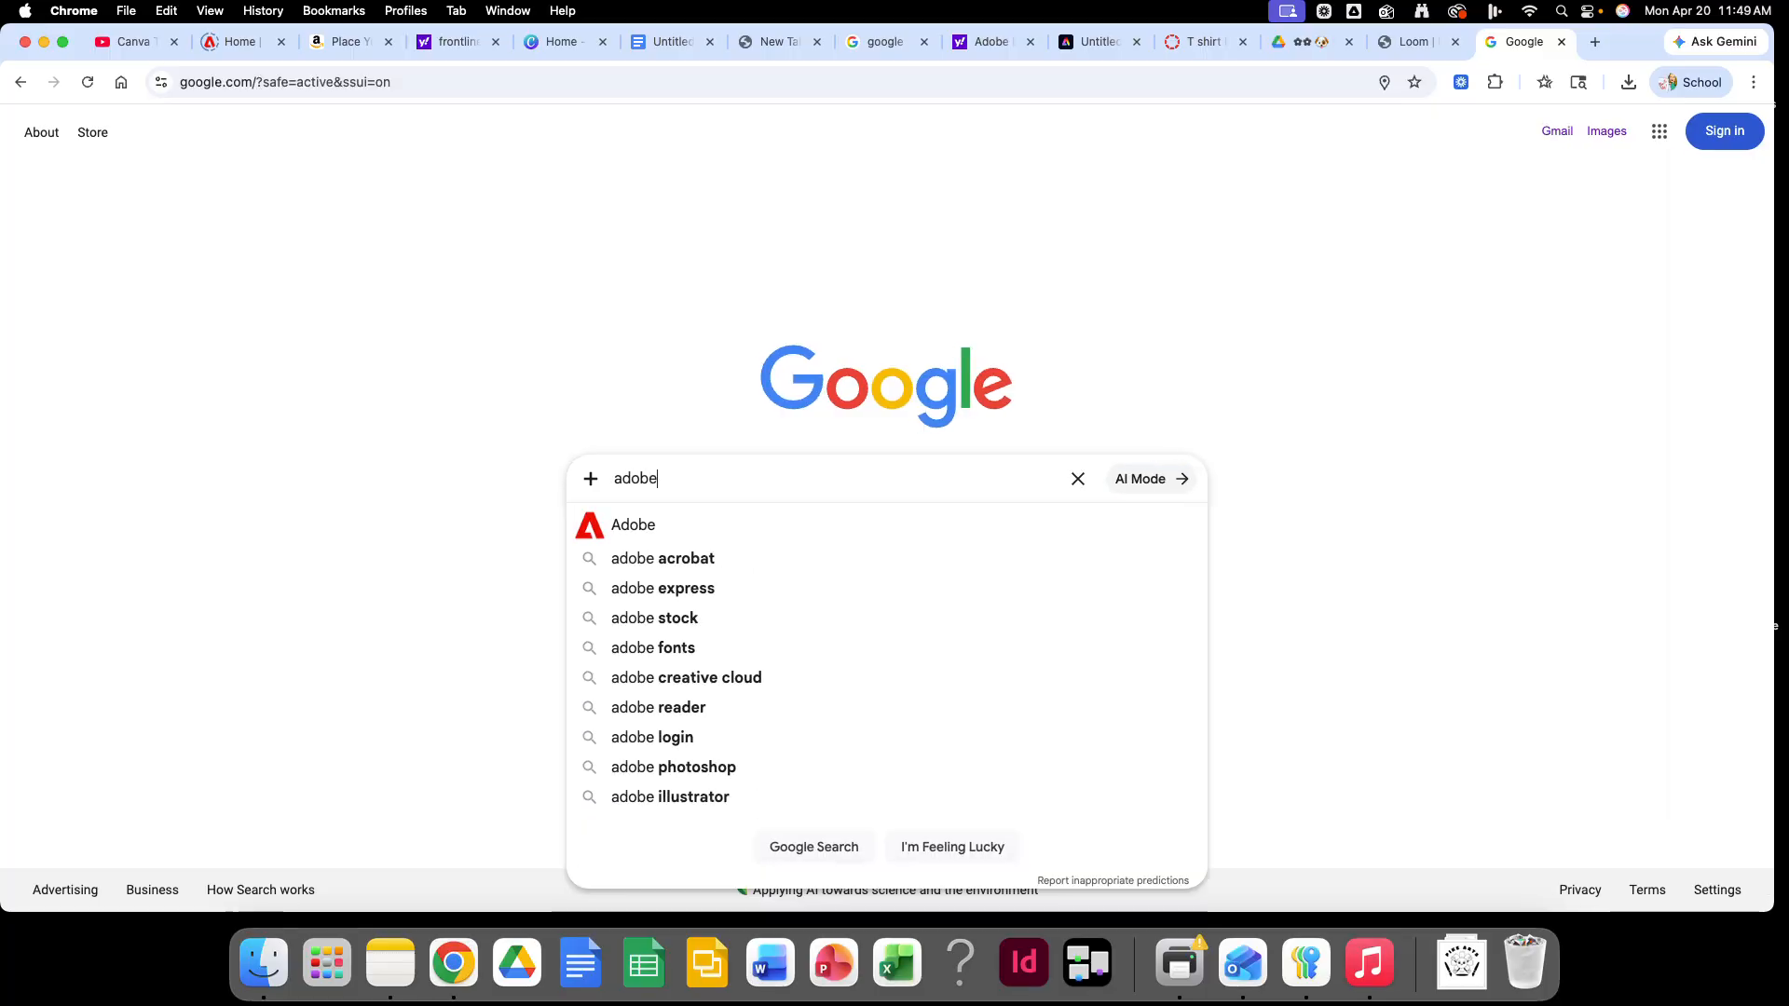
text( express)
key(Return)
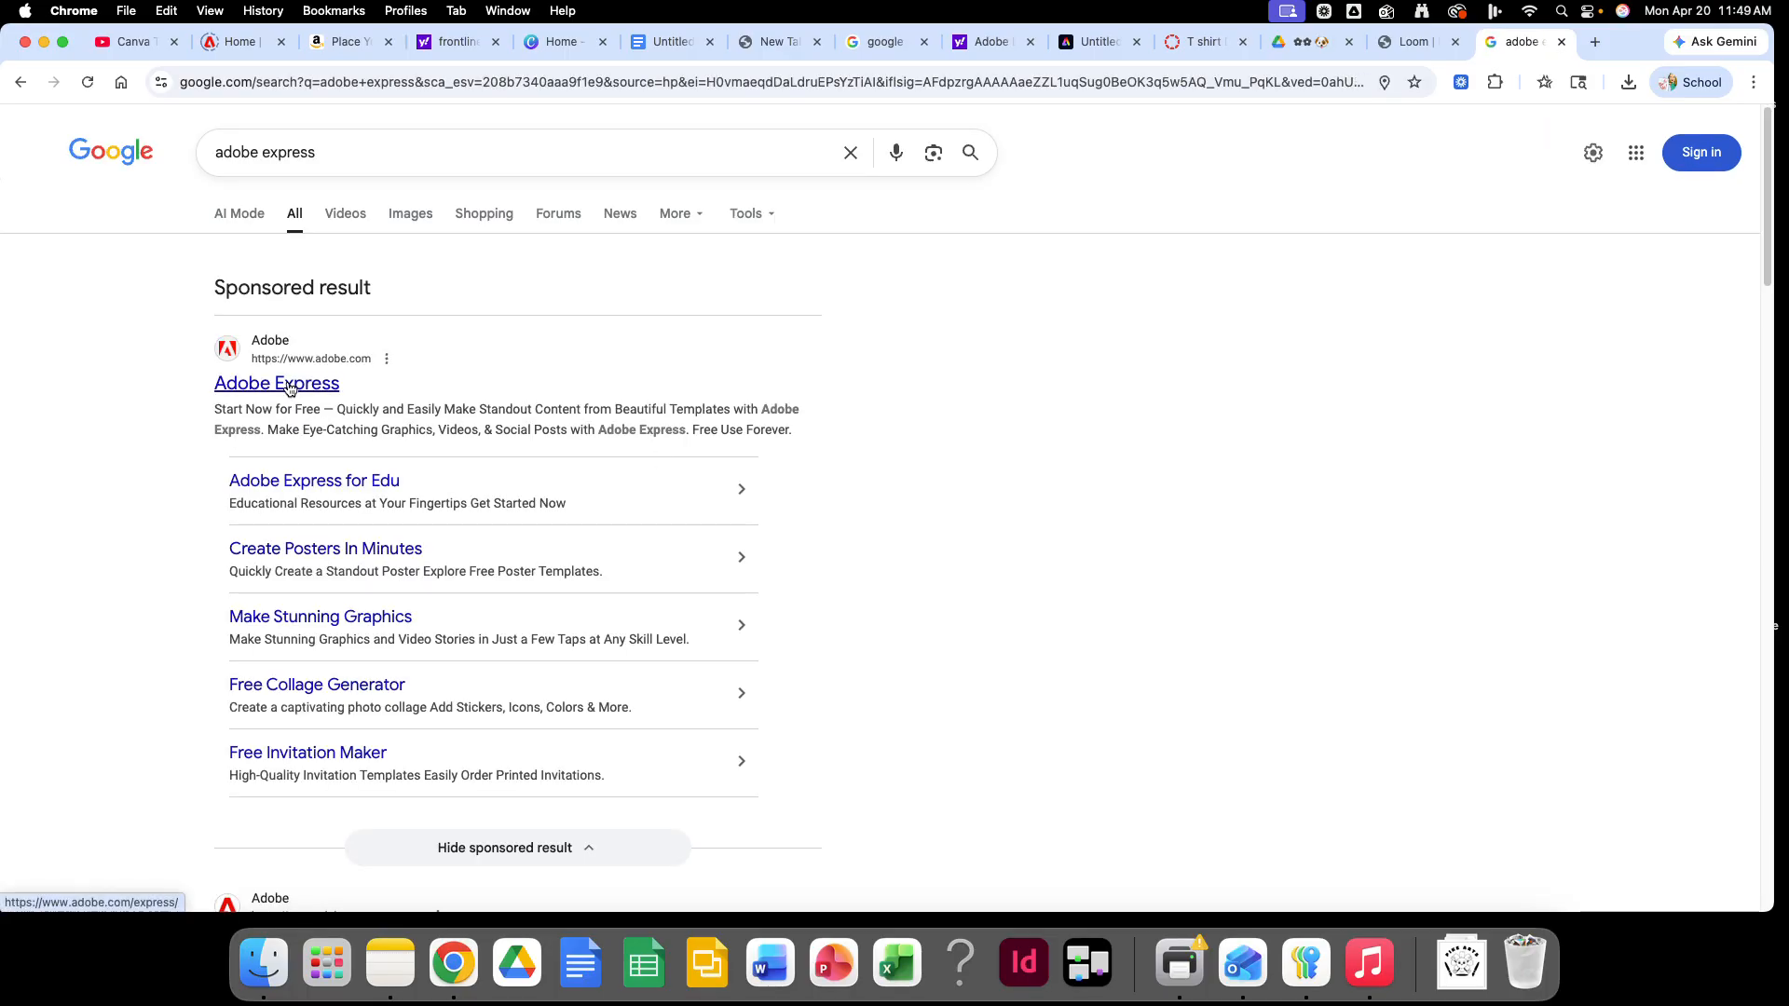
click(287, 385)
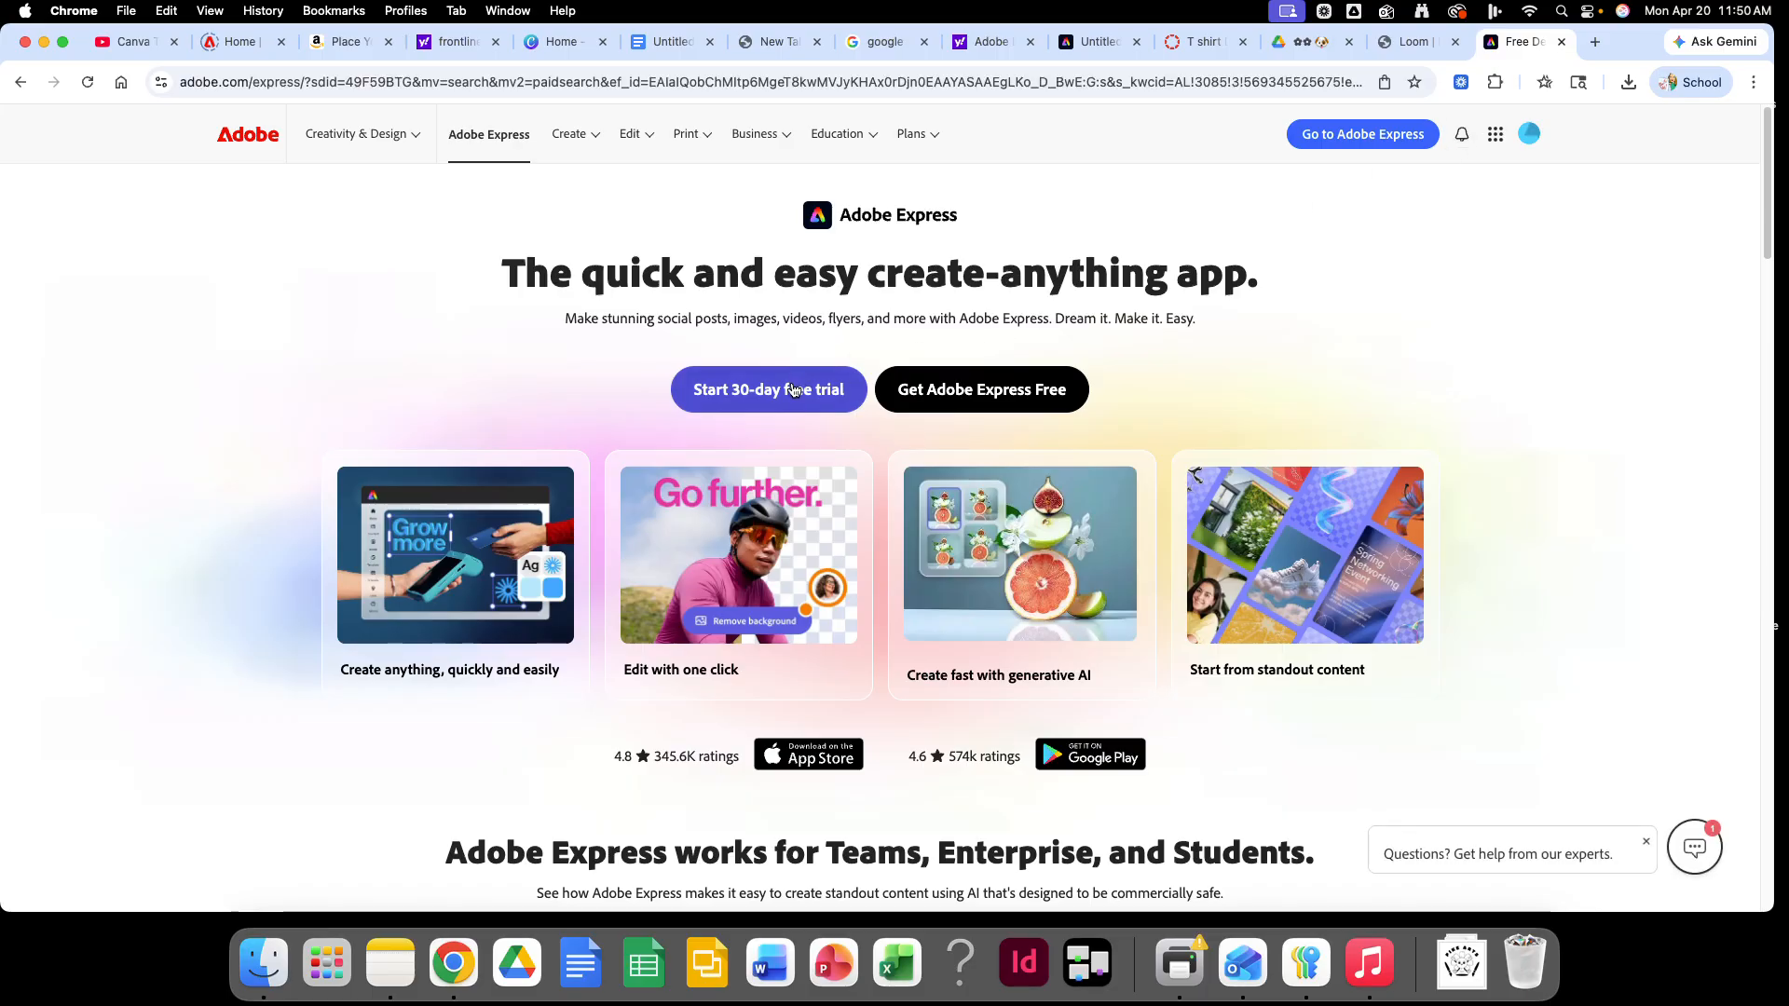
click(1359, 135)
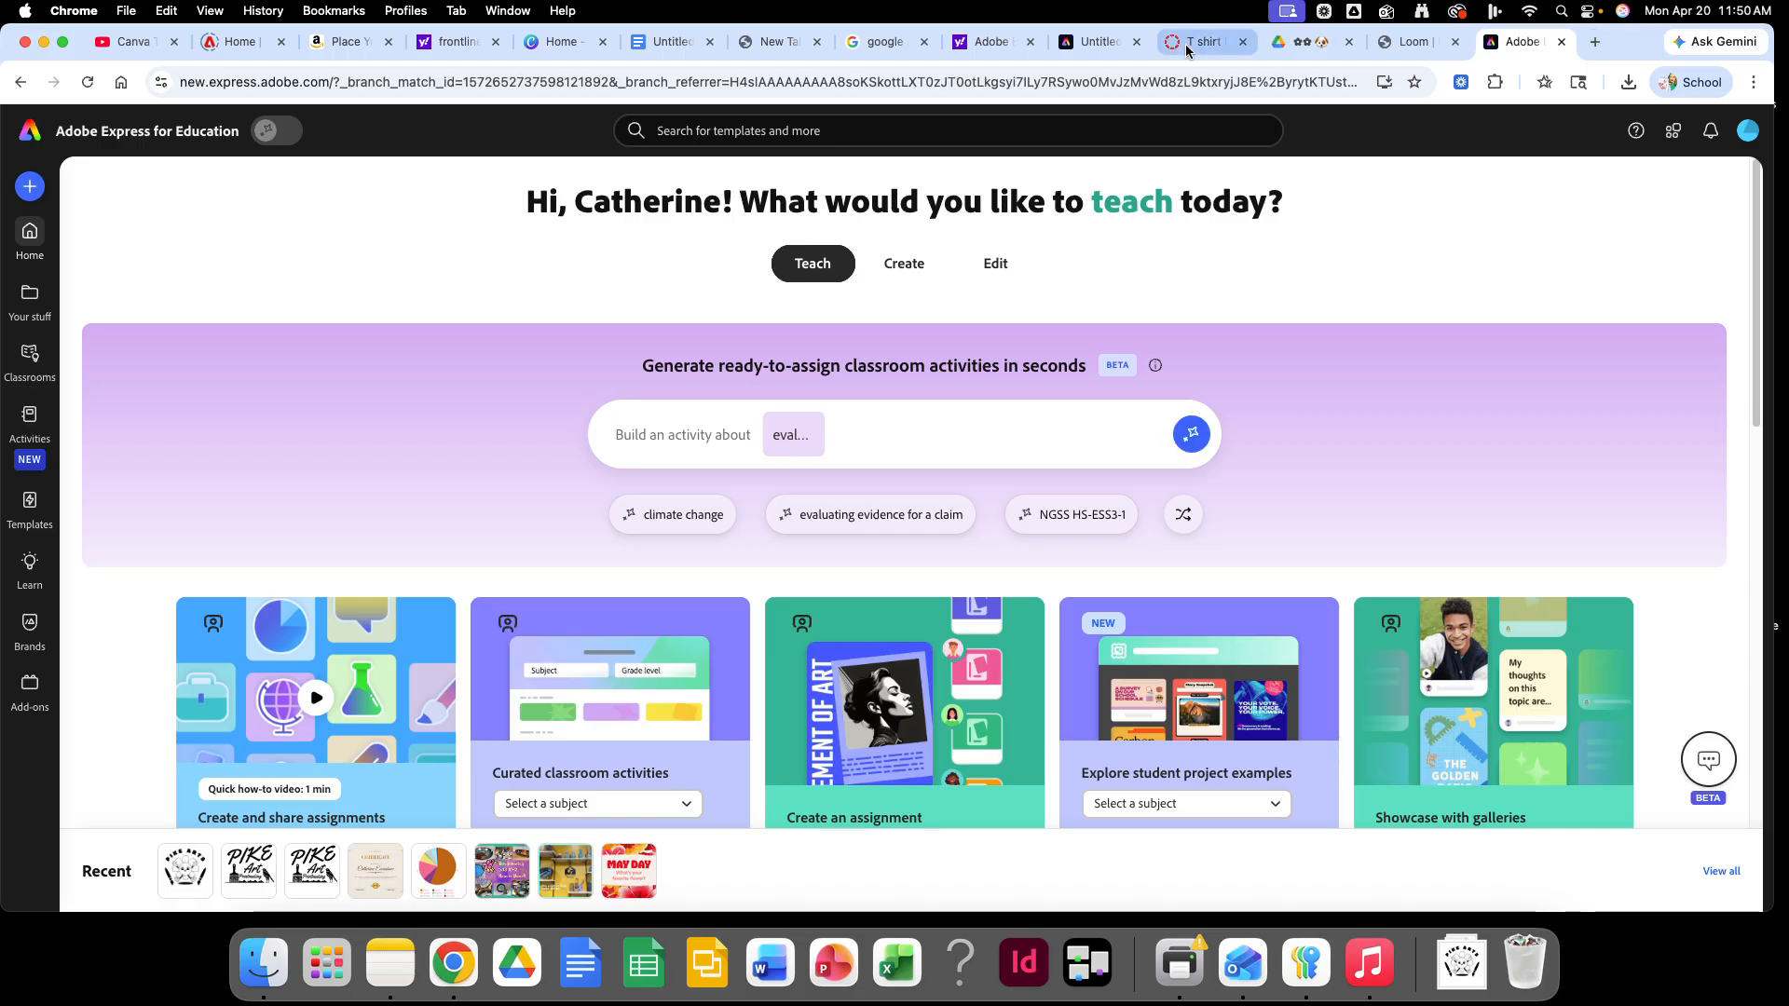
Step: From the existing PIKE ARTS design, start a new custom-size file with inches as the unit
click(1102, 44)
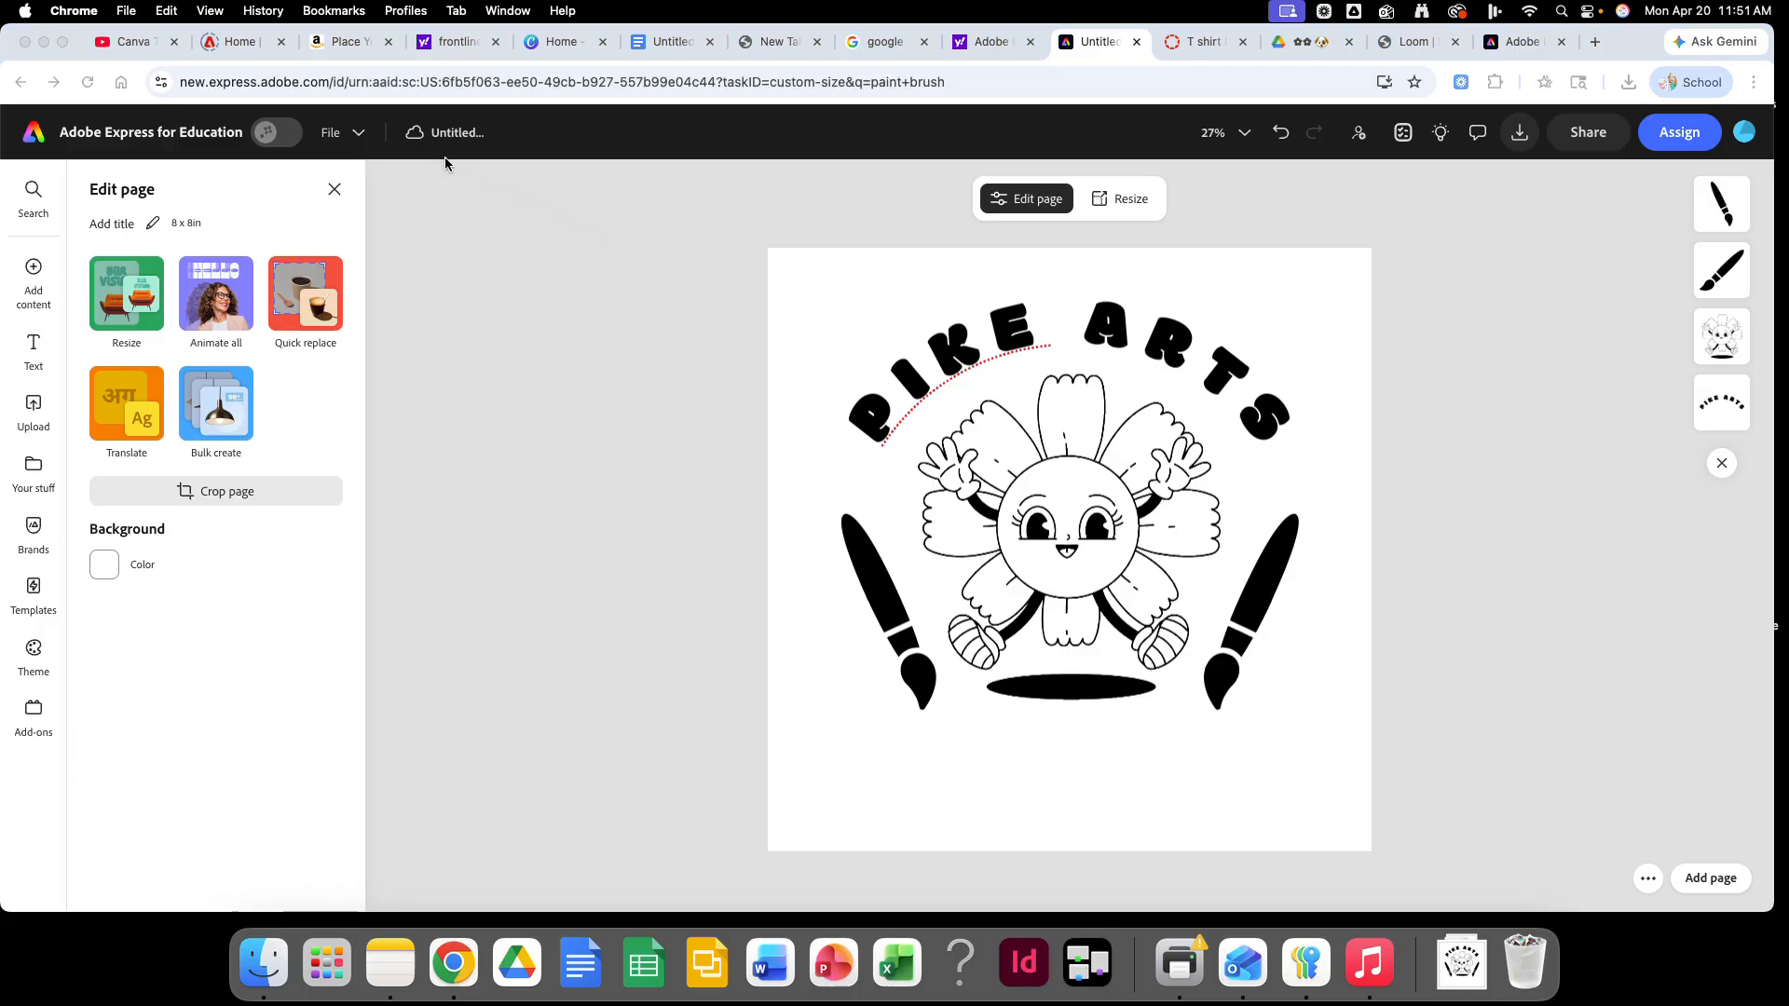
click(359, 133)
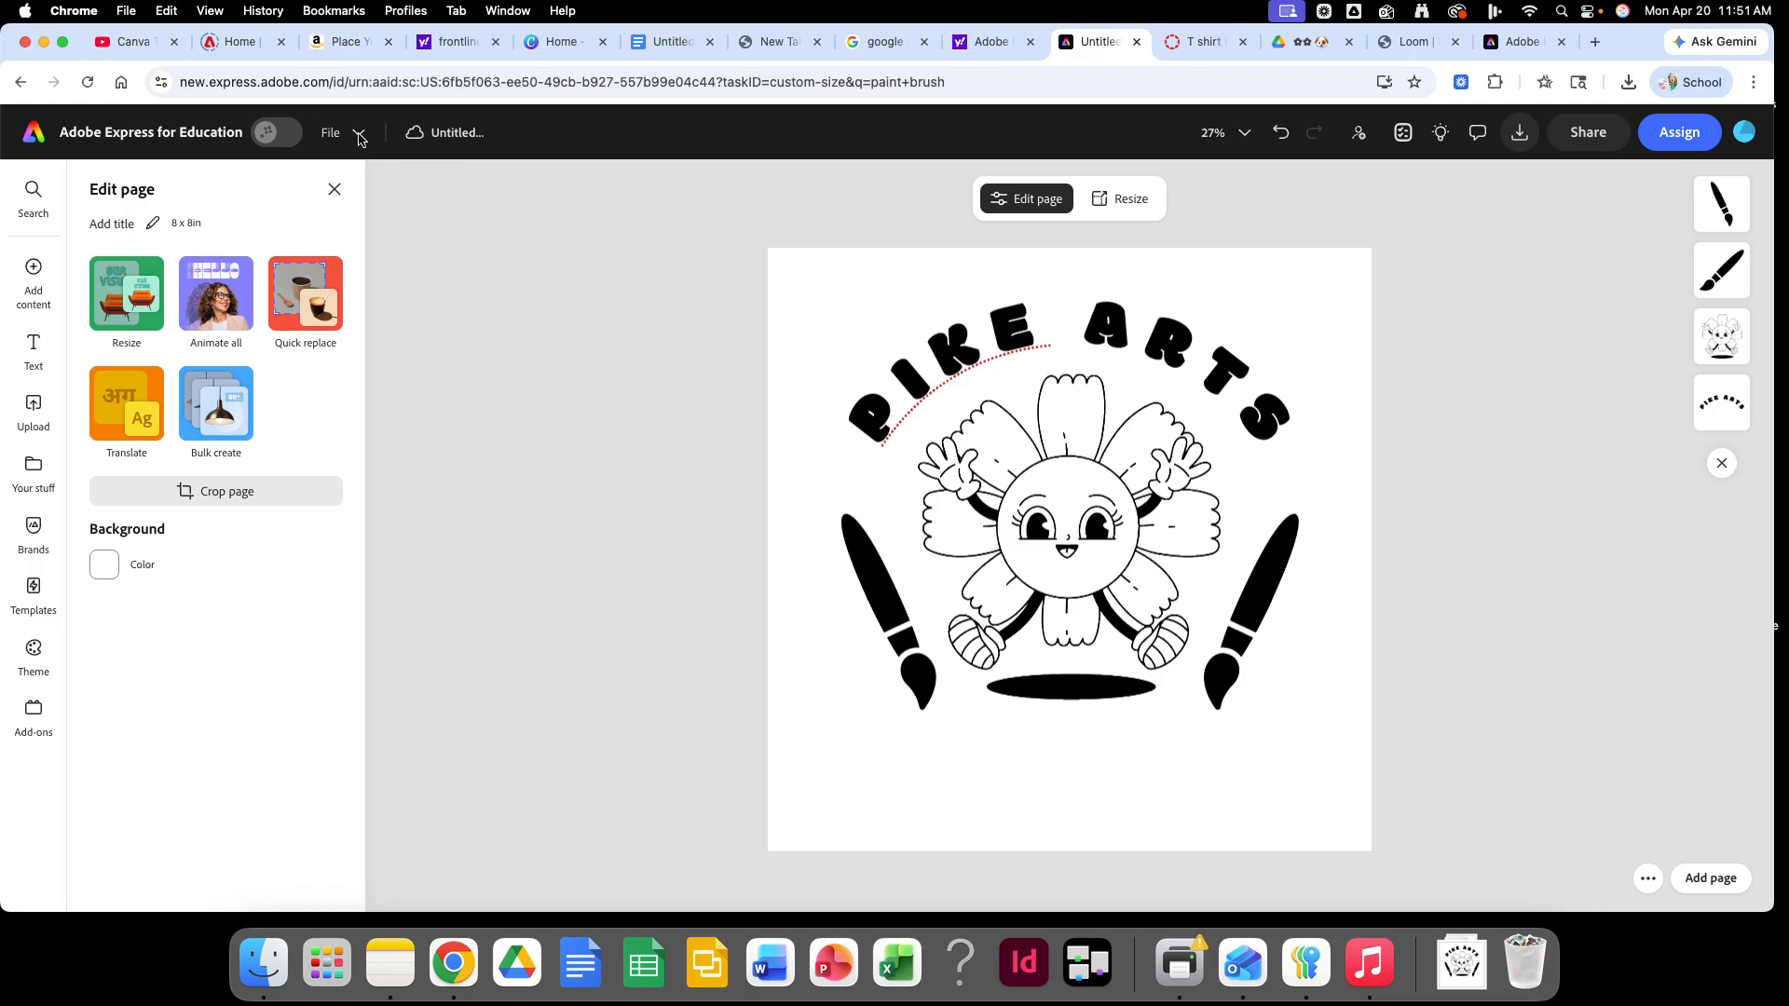
click(359, 135)
mouse_move(382, 235)
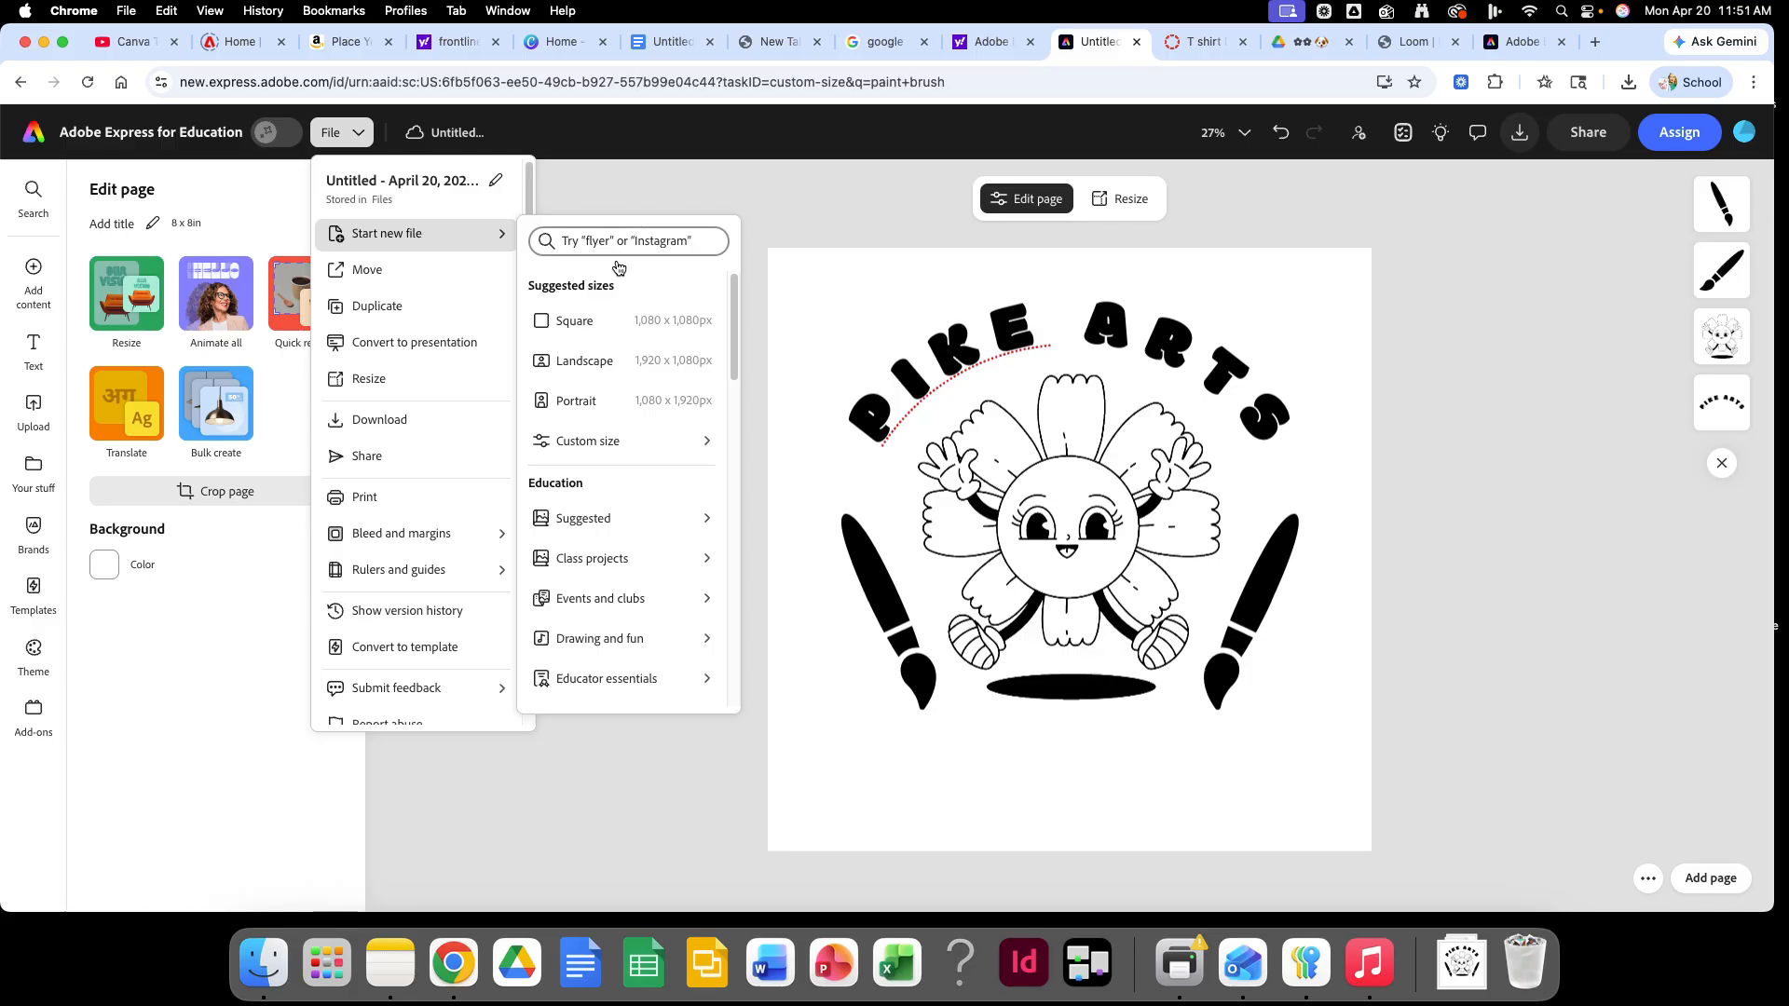
click(602, 441)
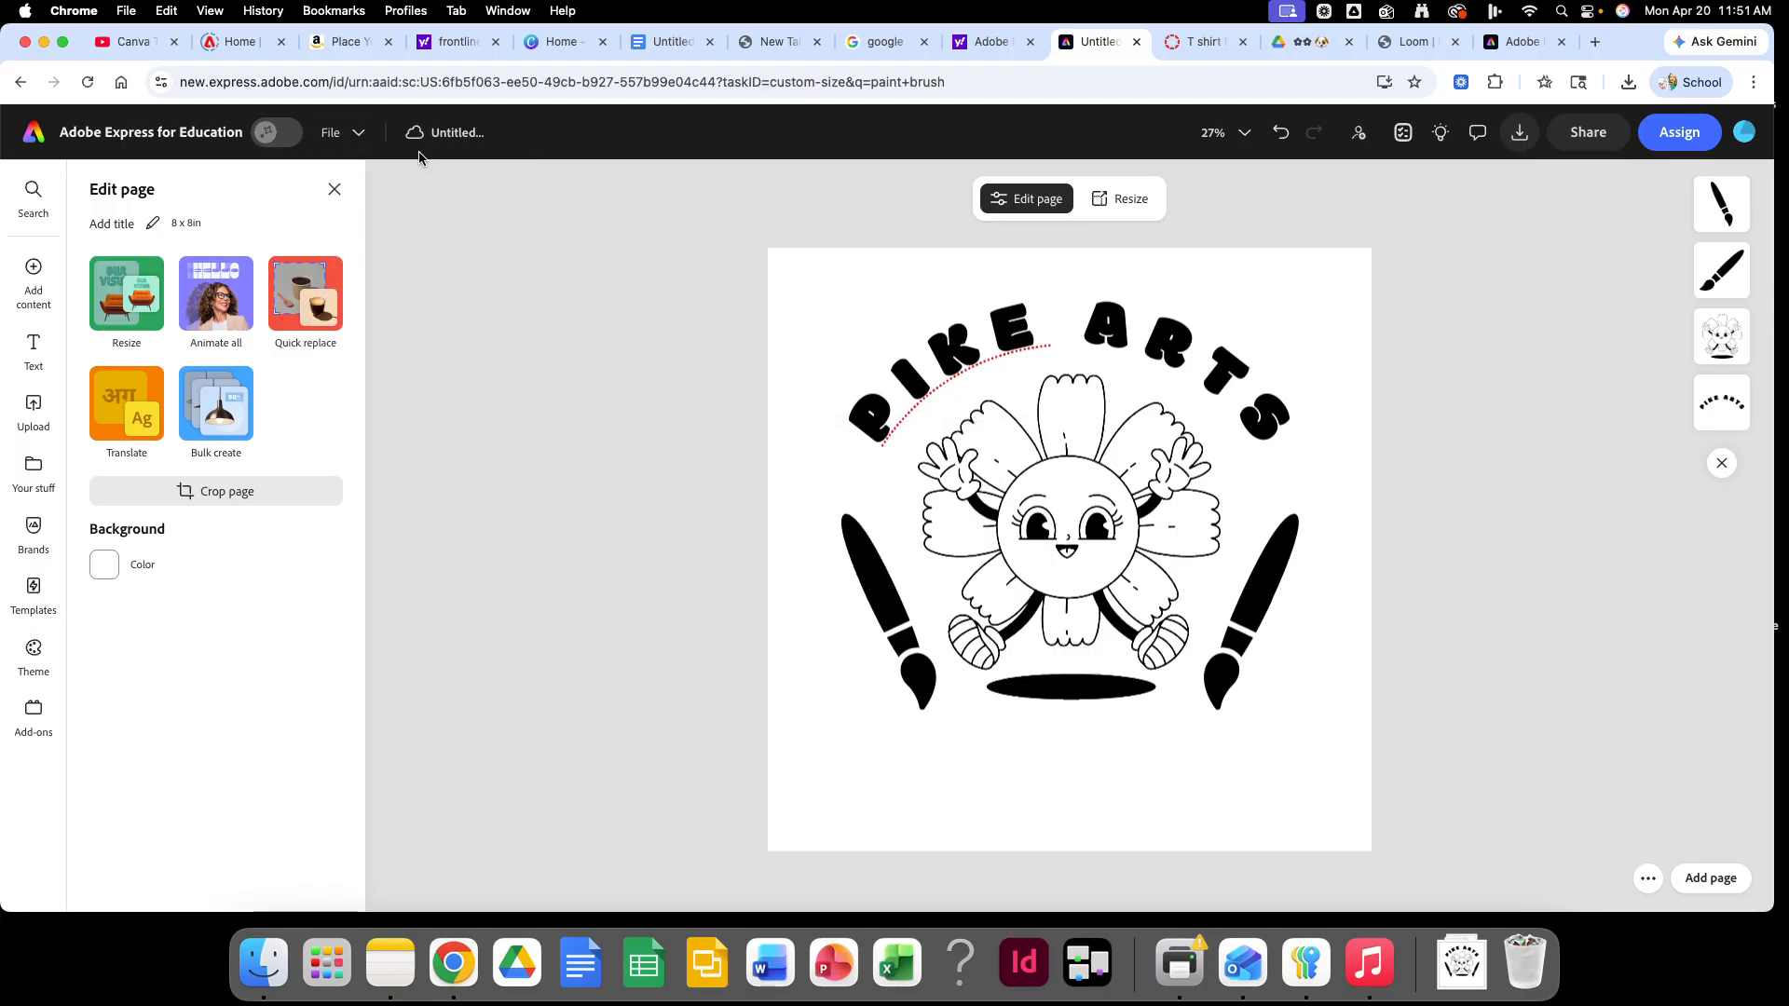
click(363, 136)
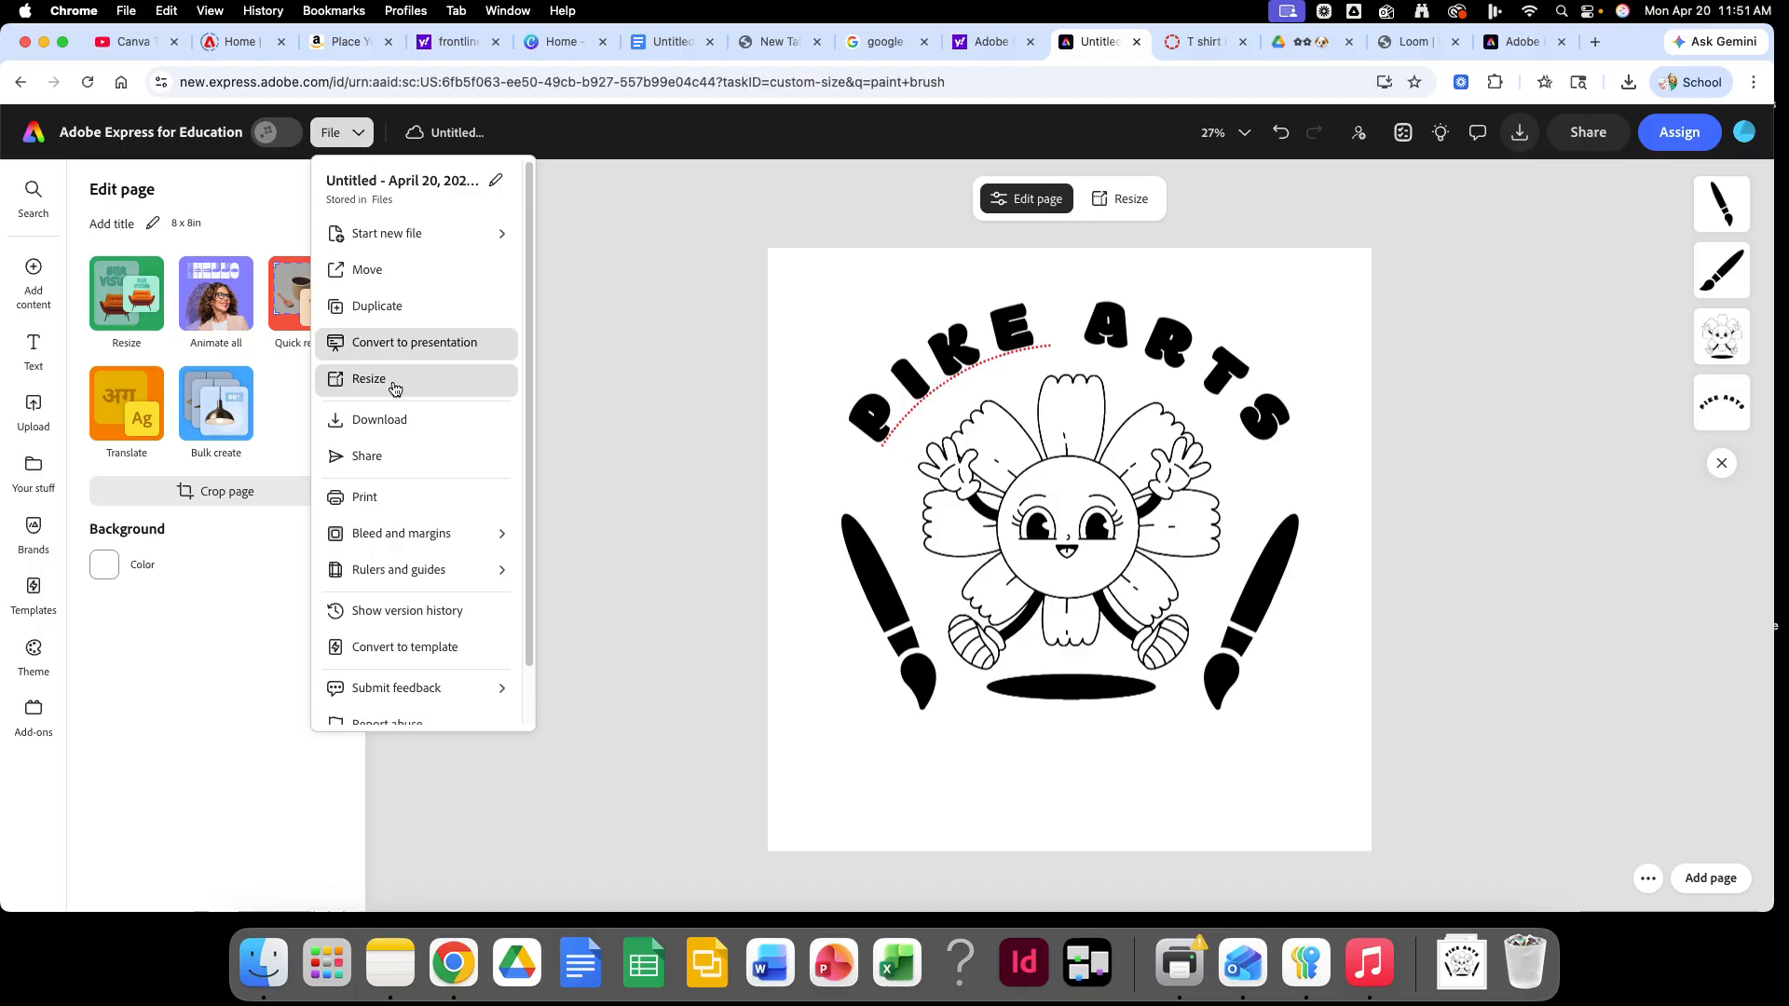
mouse_move(410, 233)
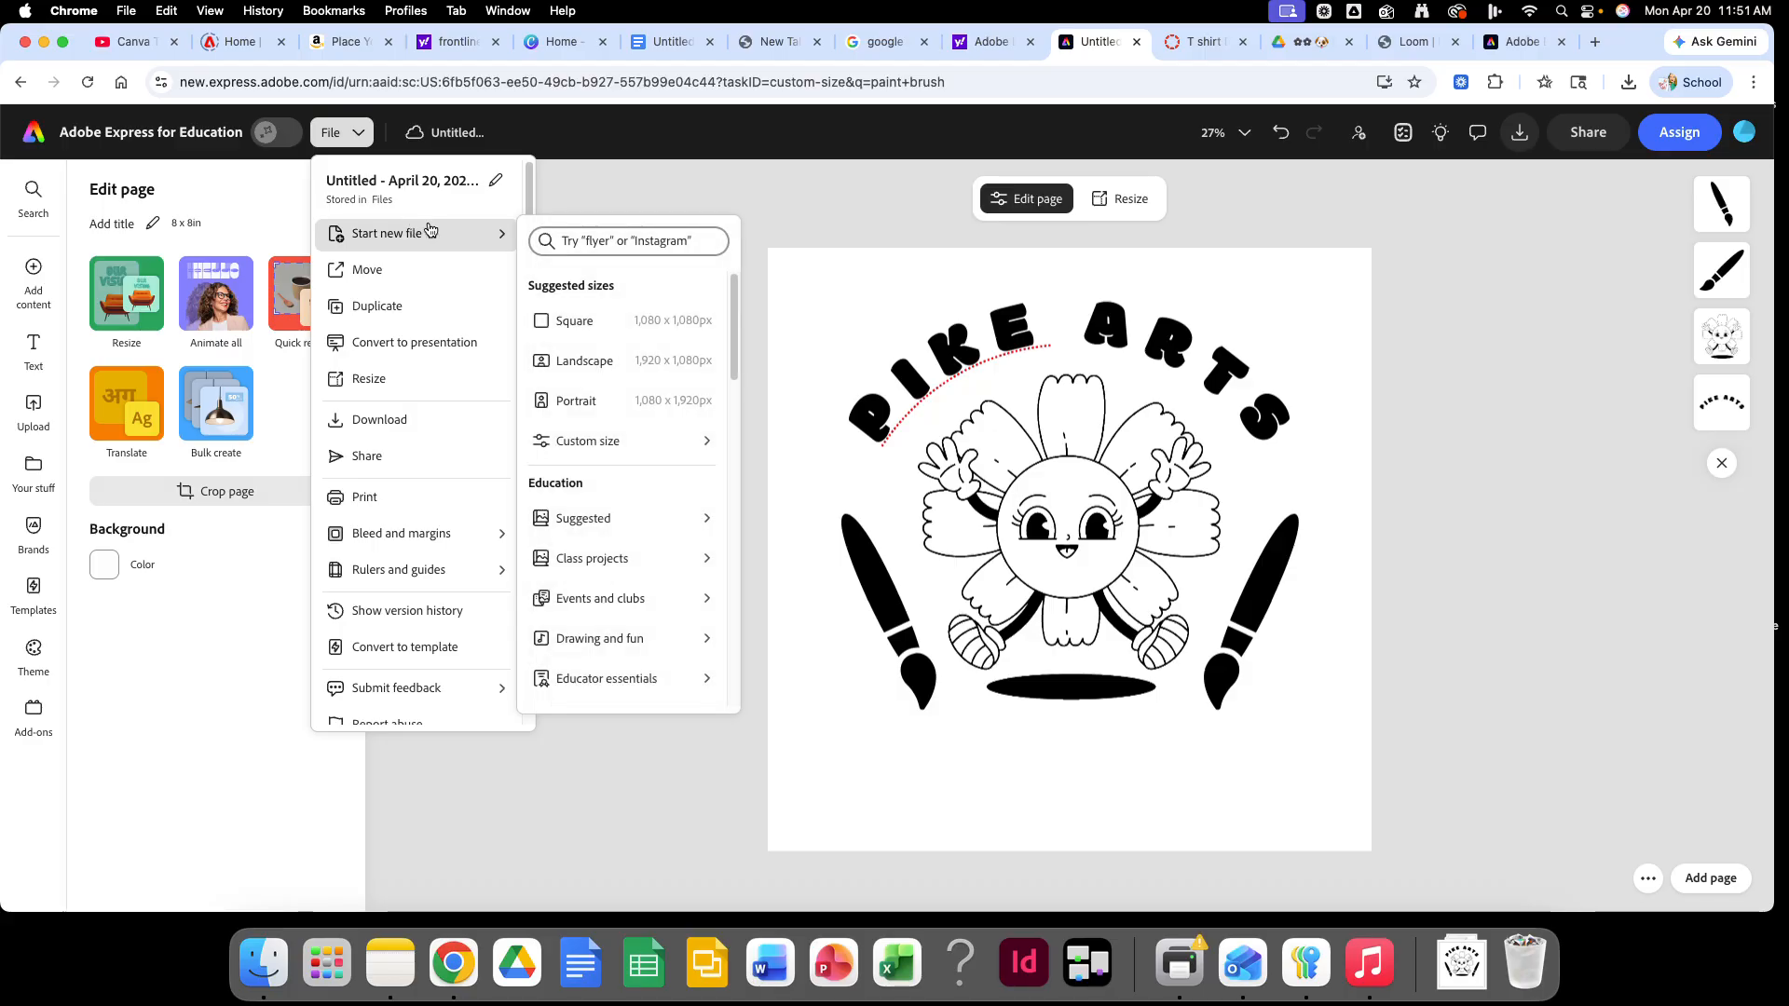
mouse_move(631, 453)
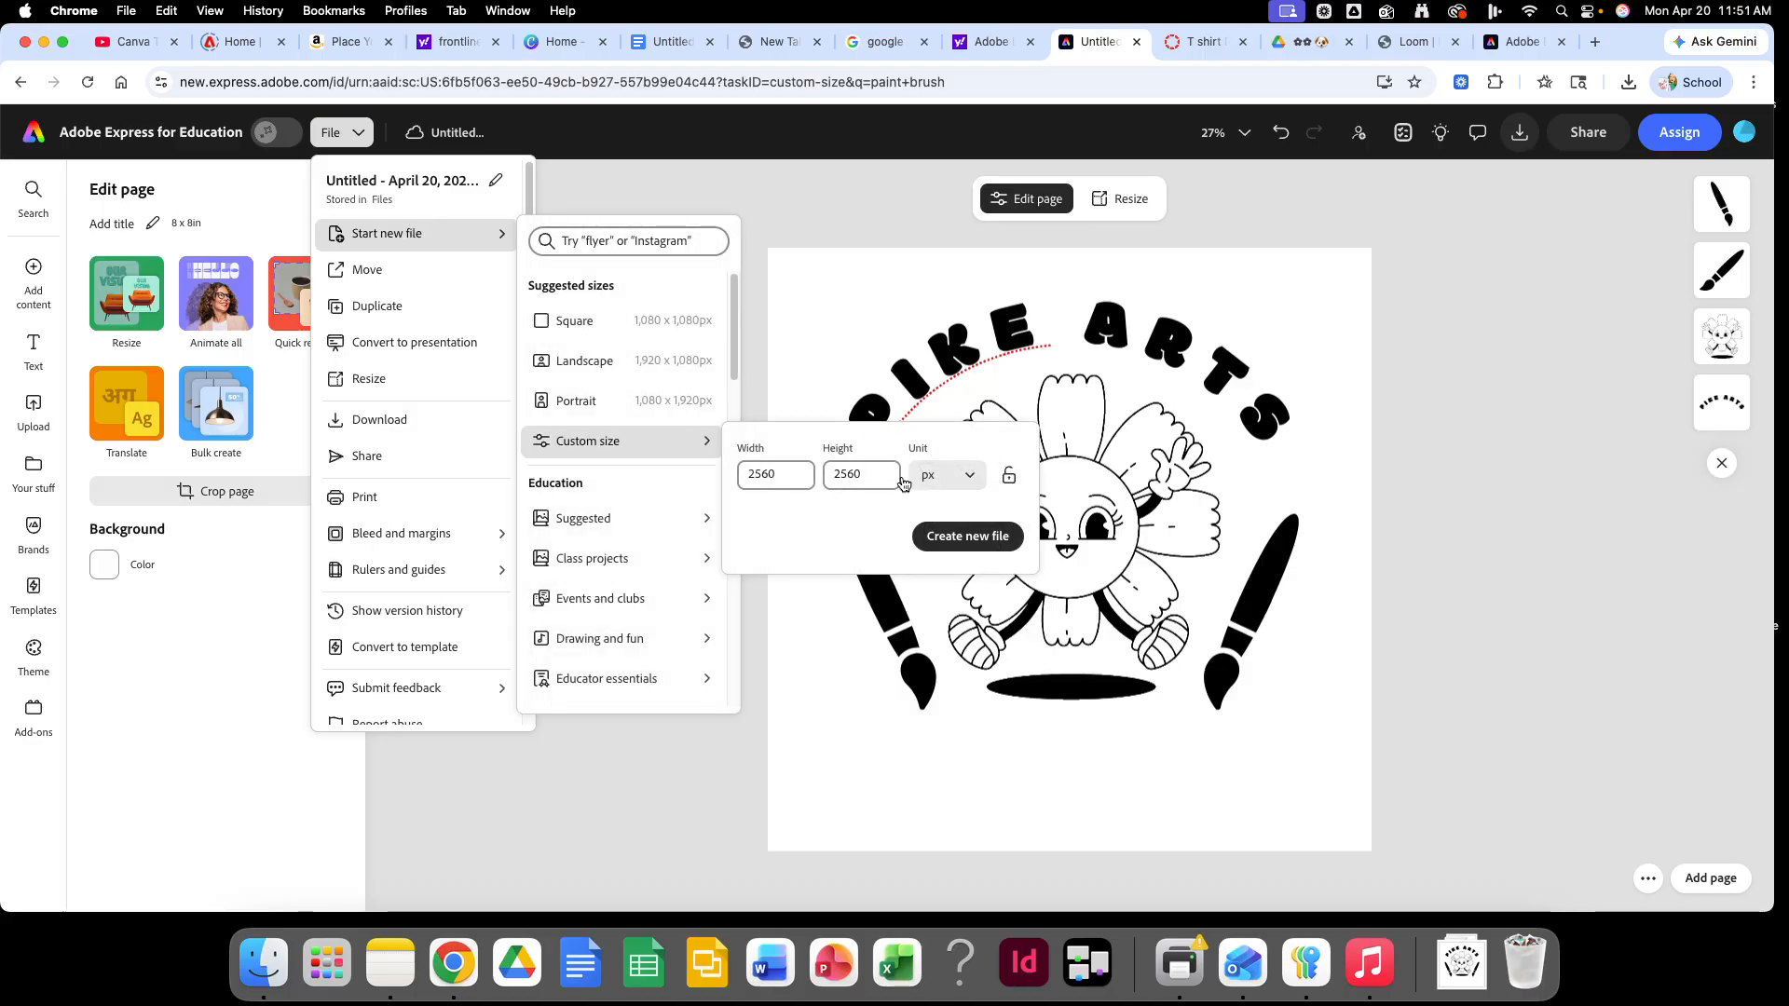
click(964, 478)
click(943, 559)
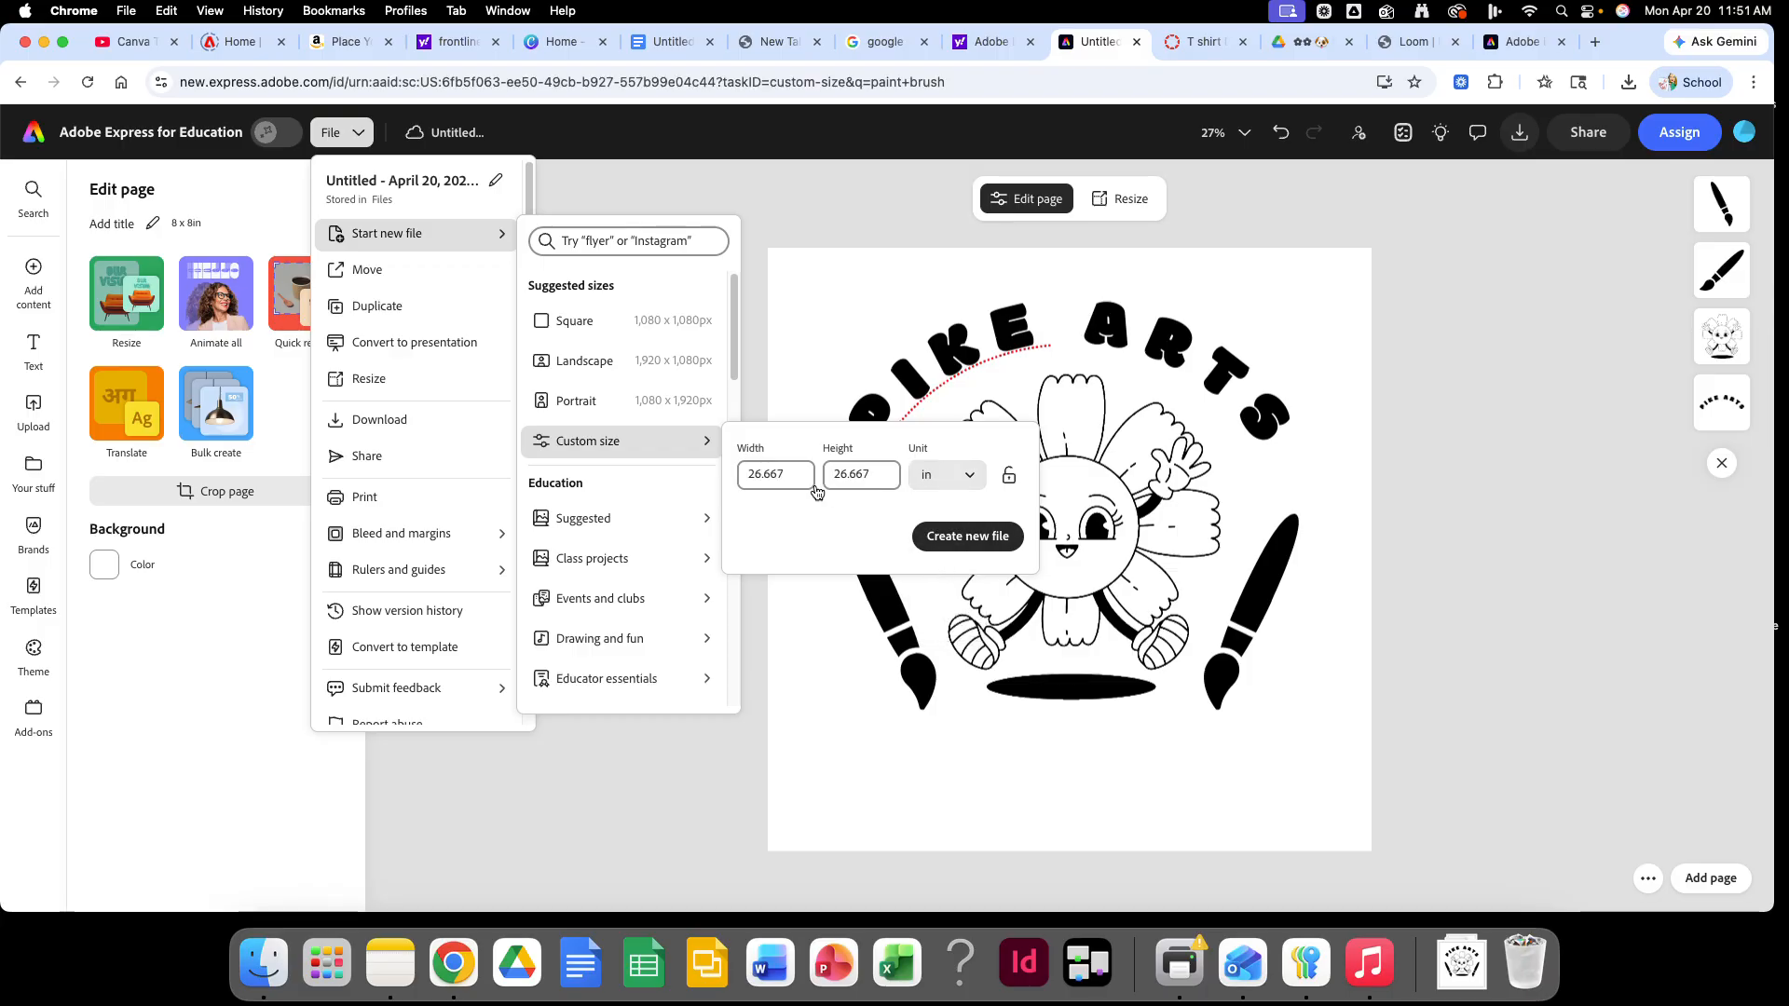
Step: Set the custom file's width and height to 8 in each and create the new file
drag(790, 470, 755, 476)
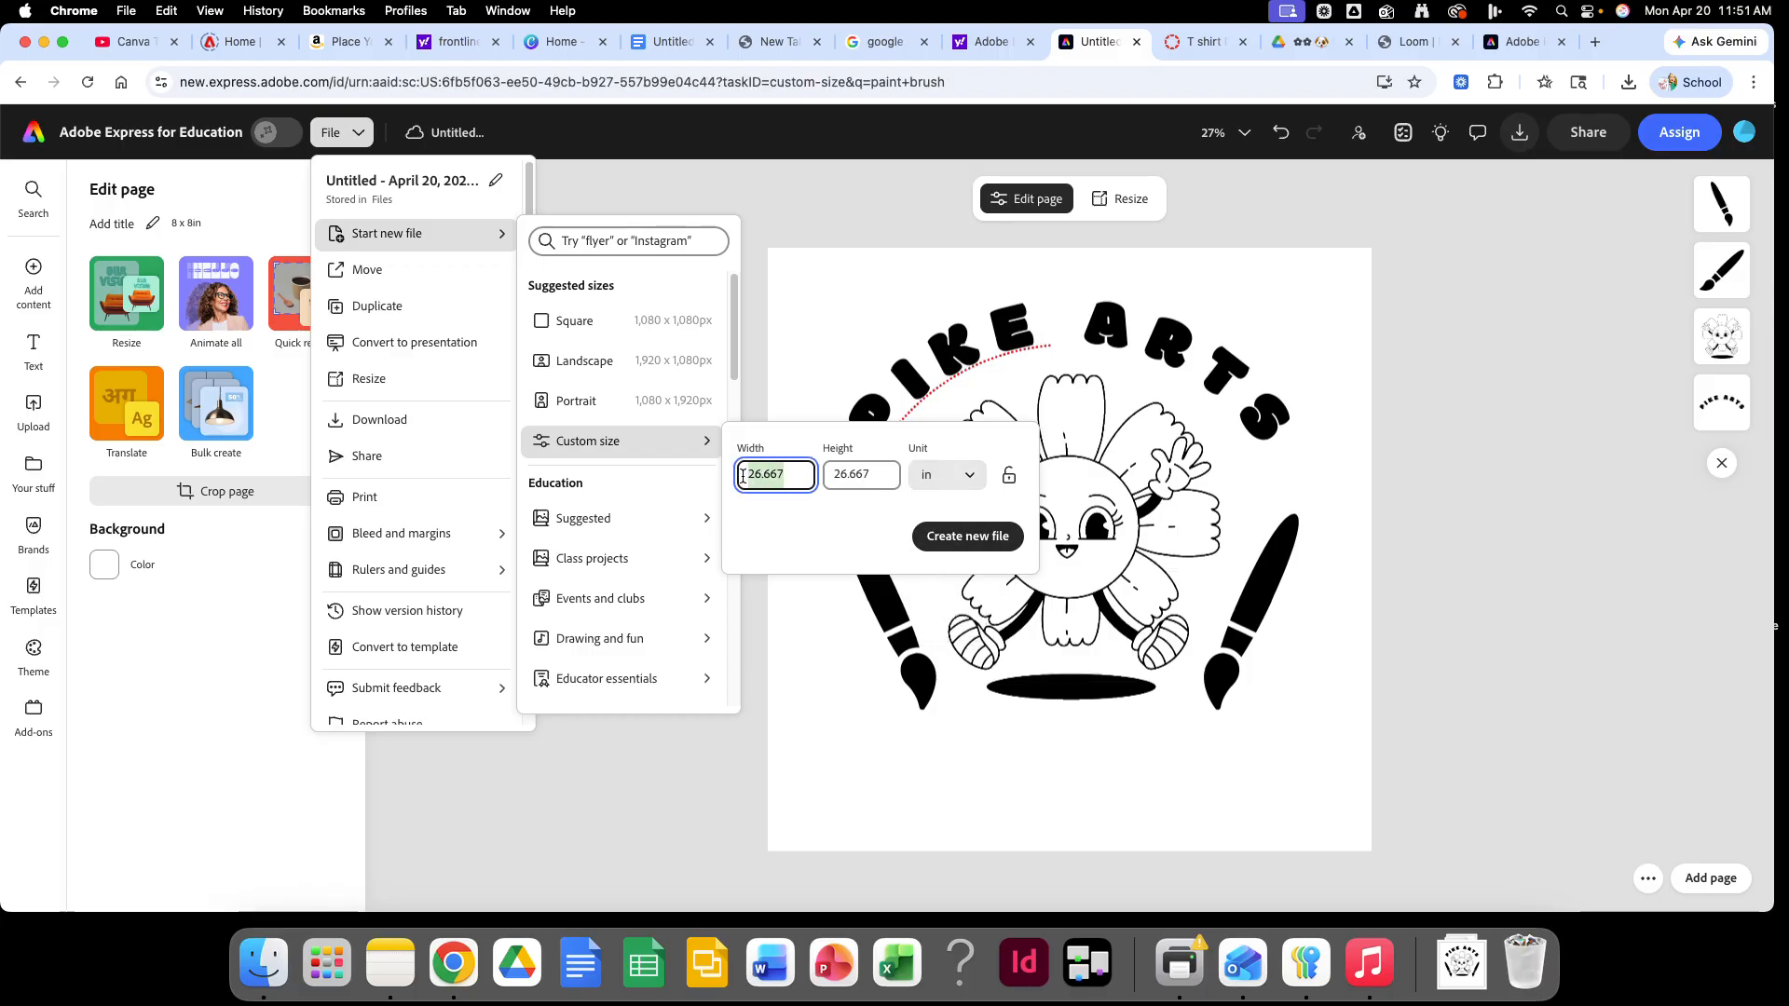
text(8)
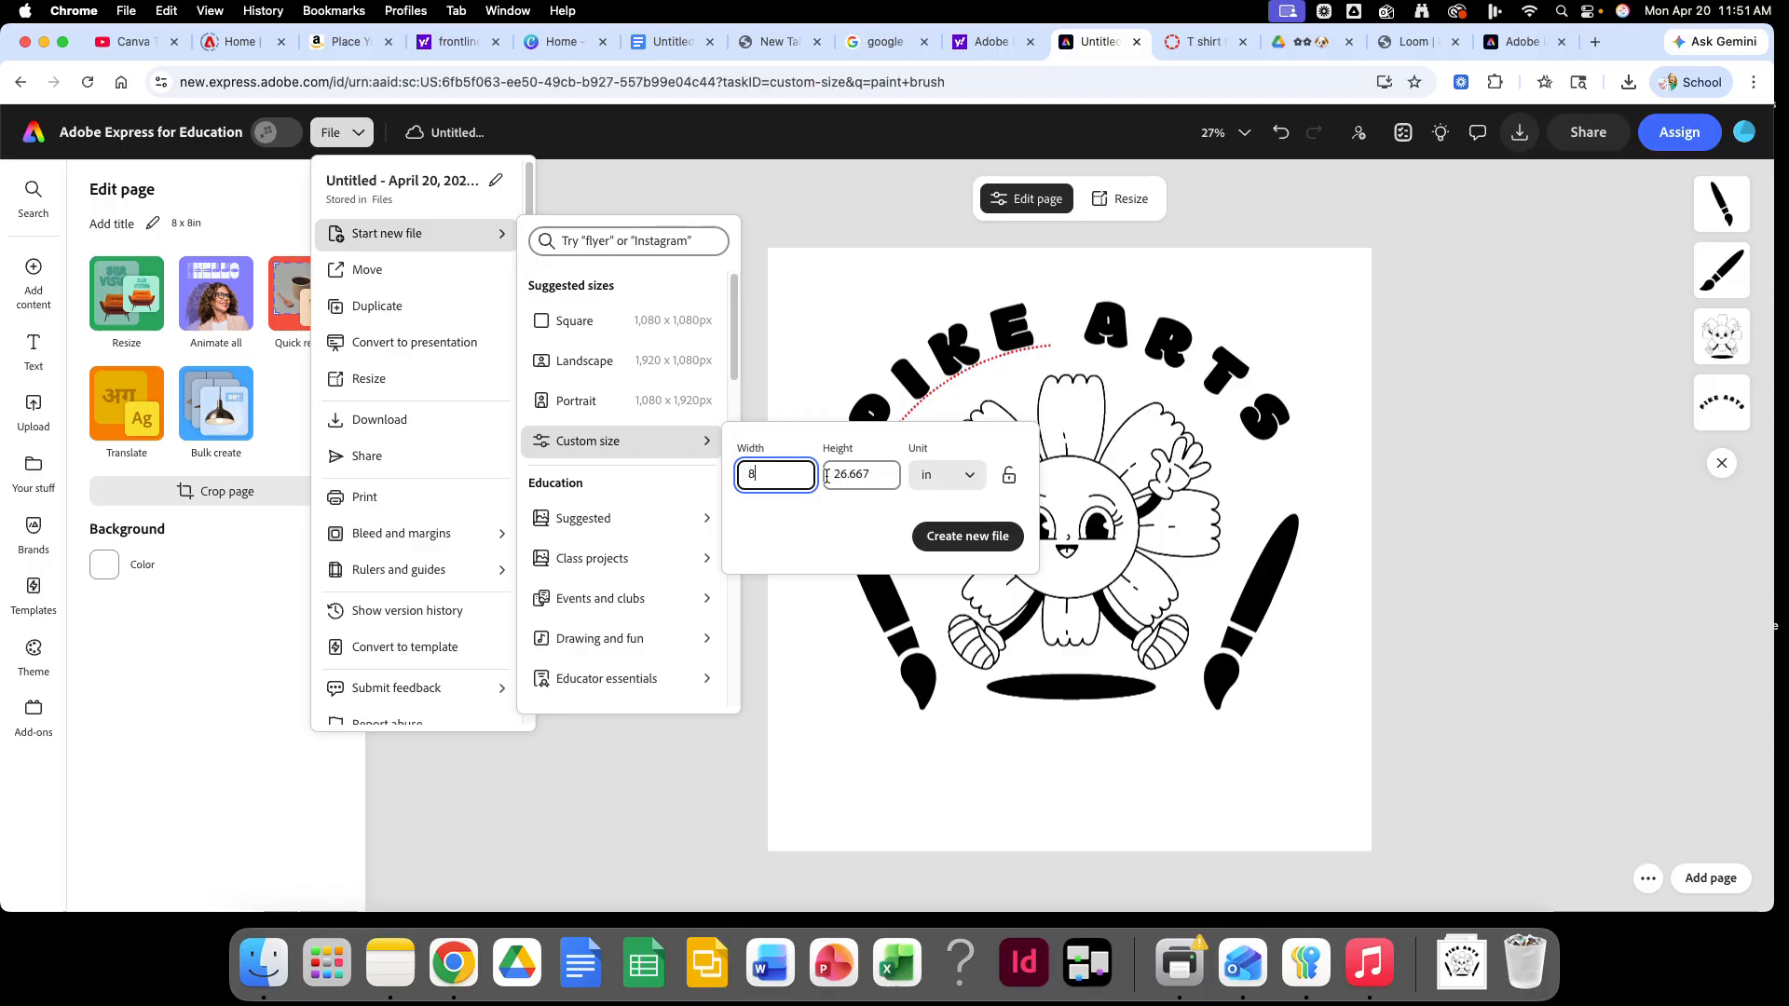
click(929, 485)
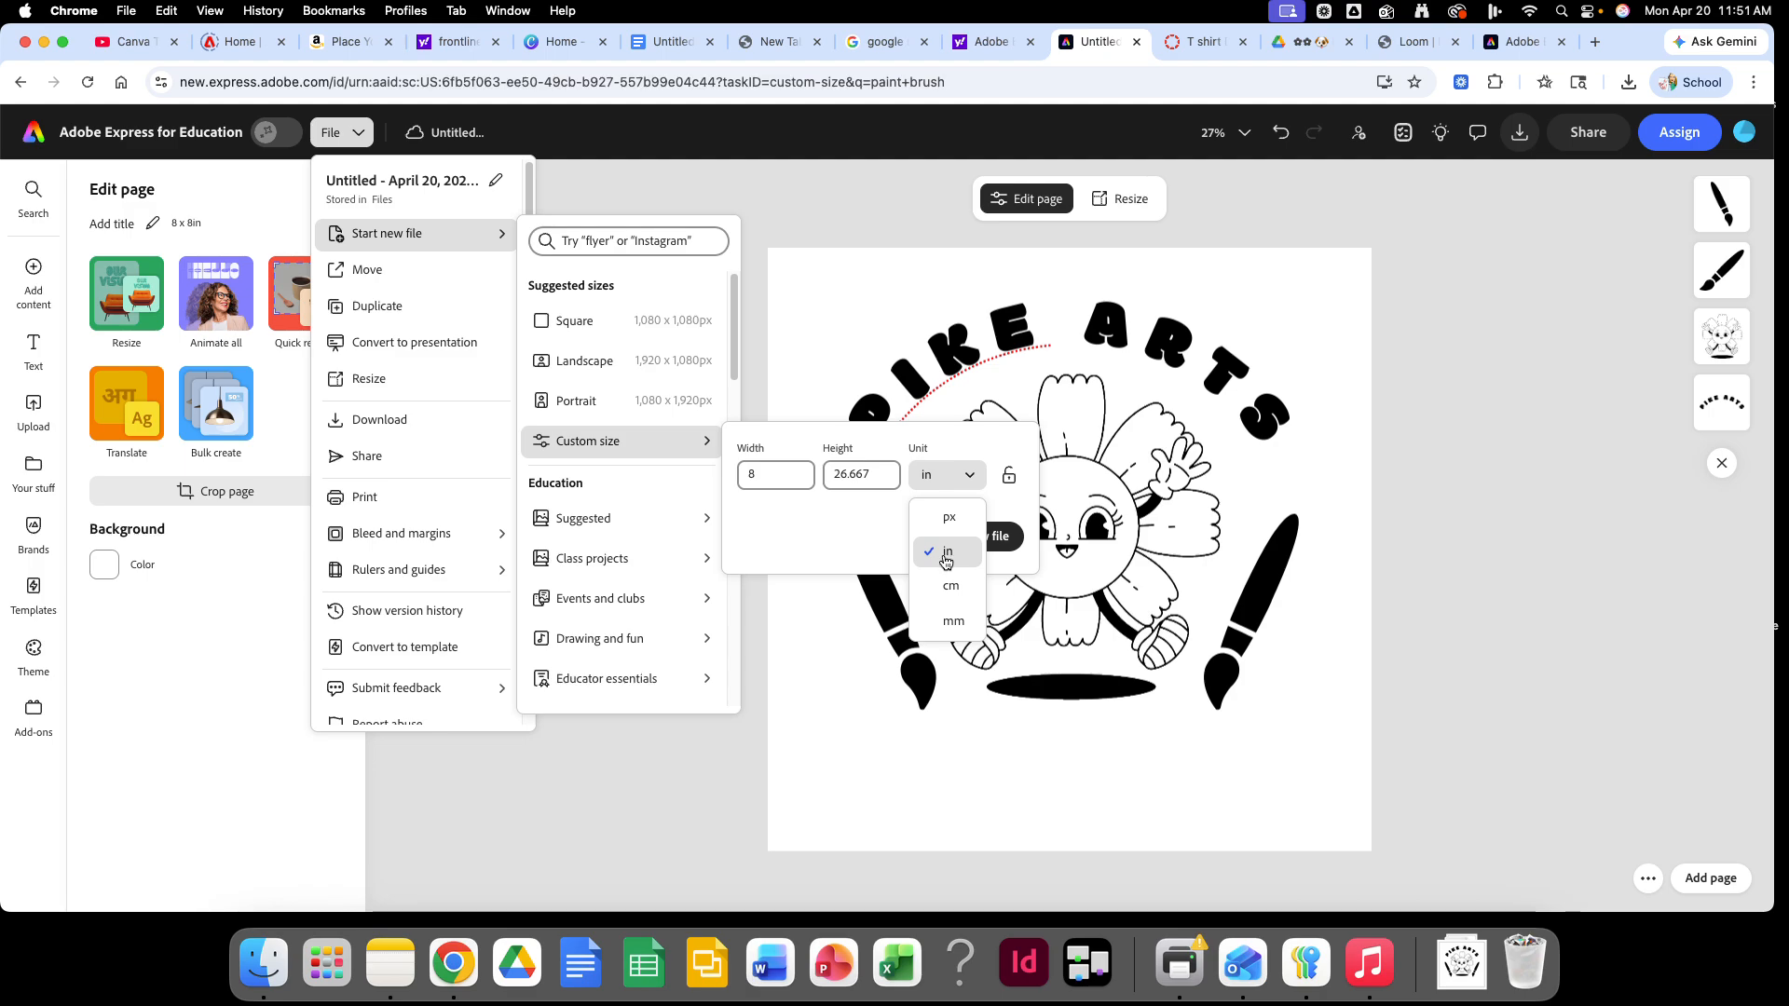
click(859, 473)
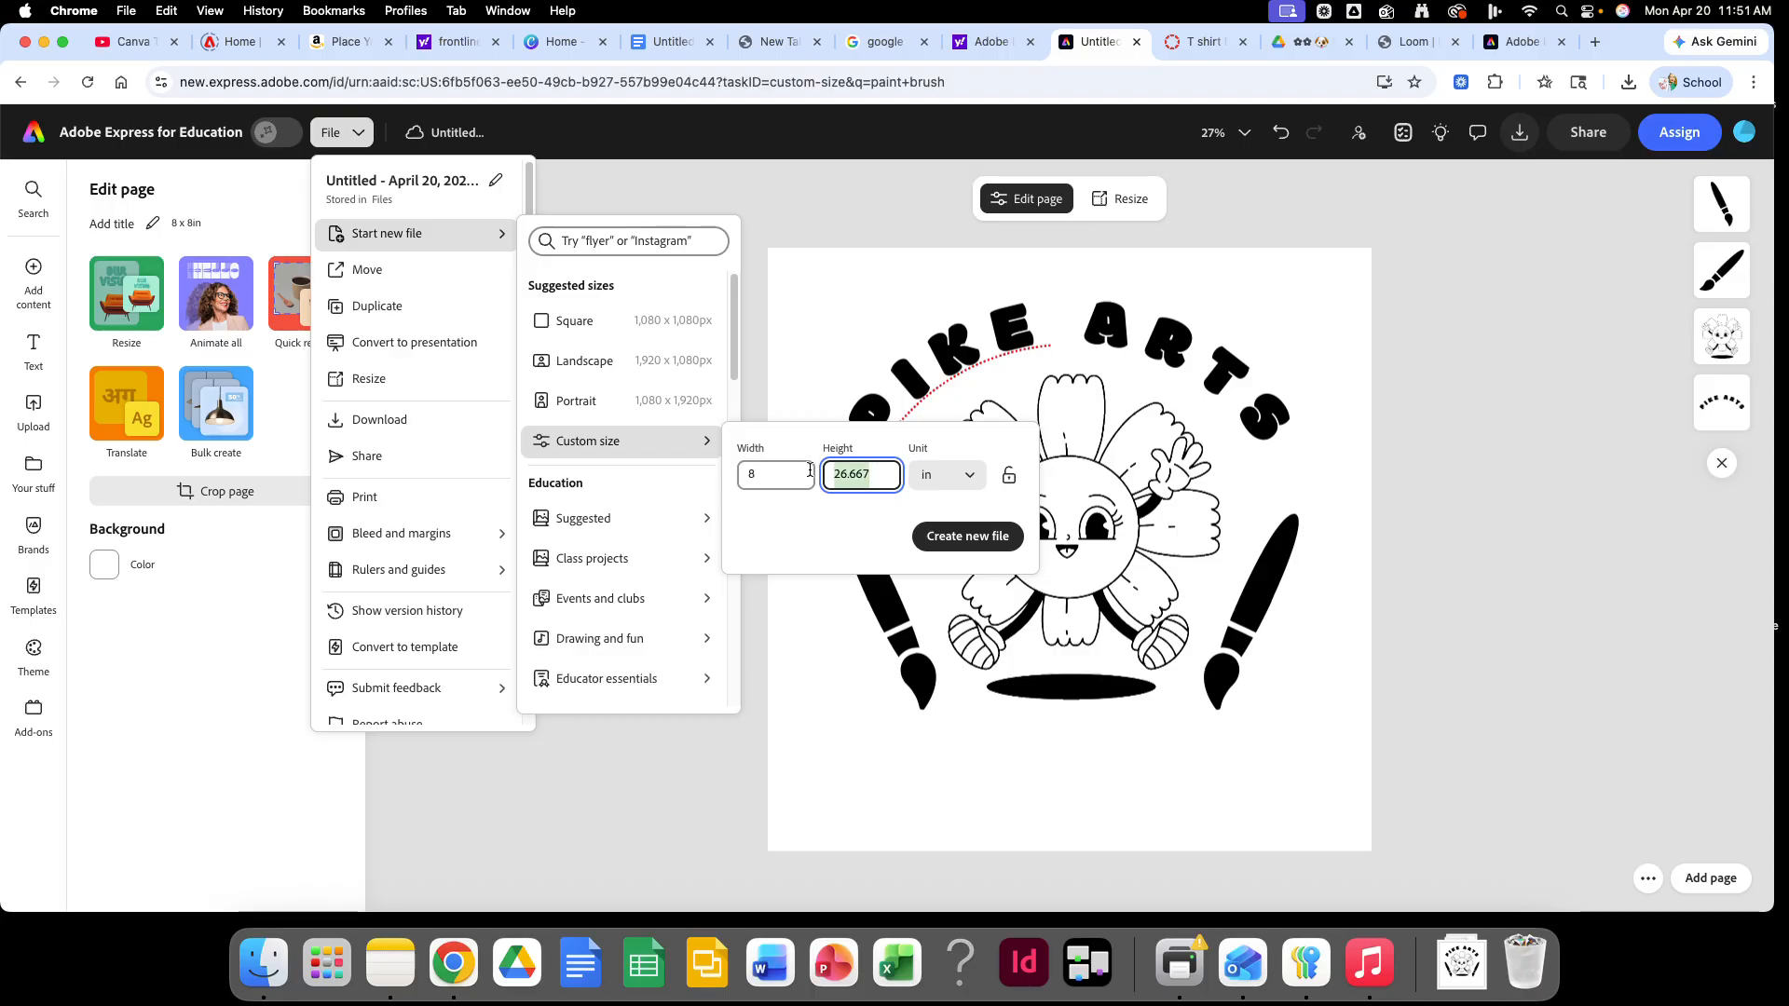
text(8)
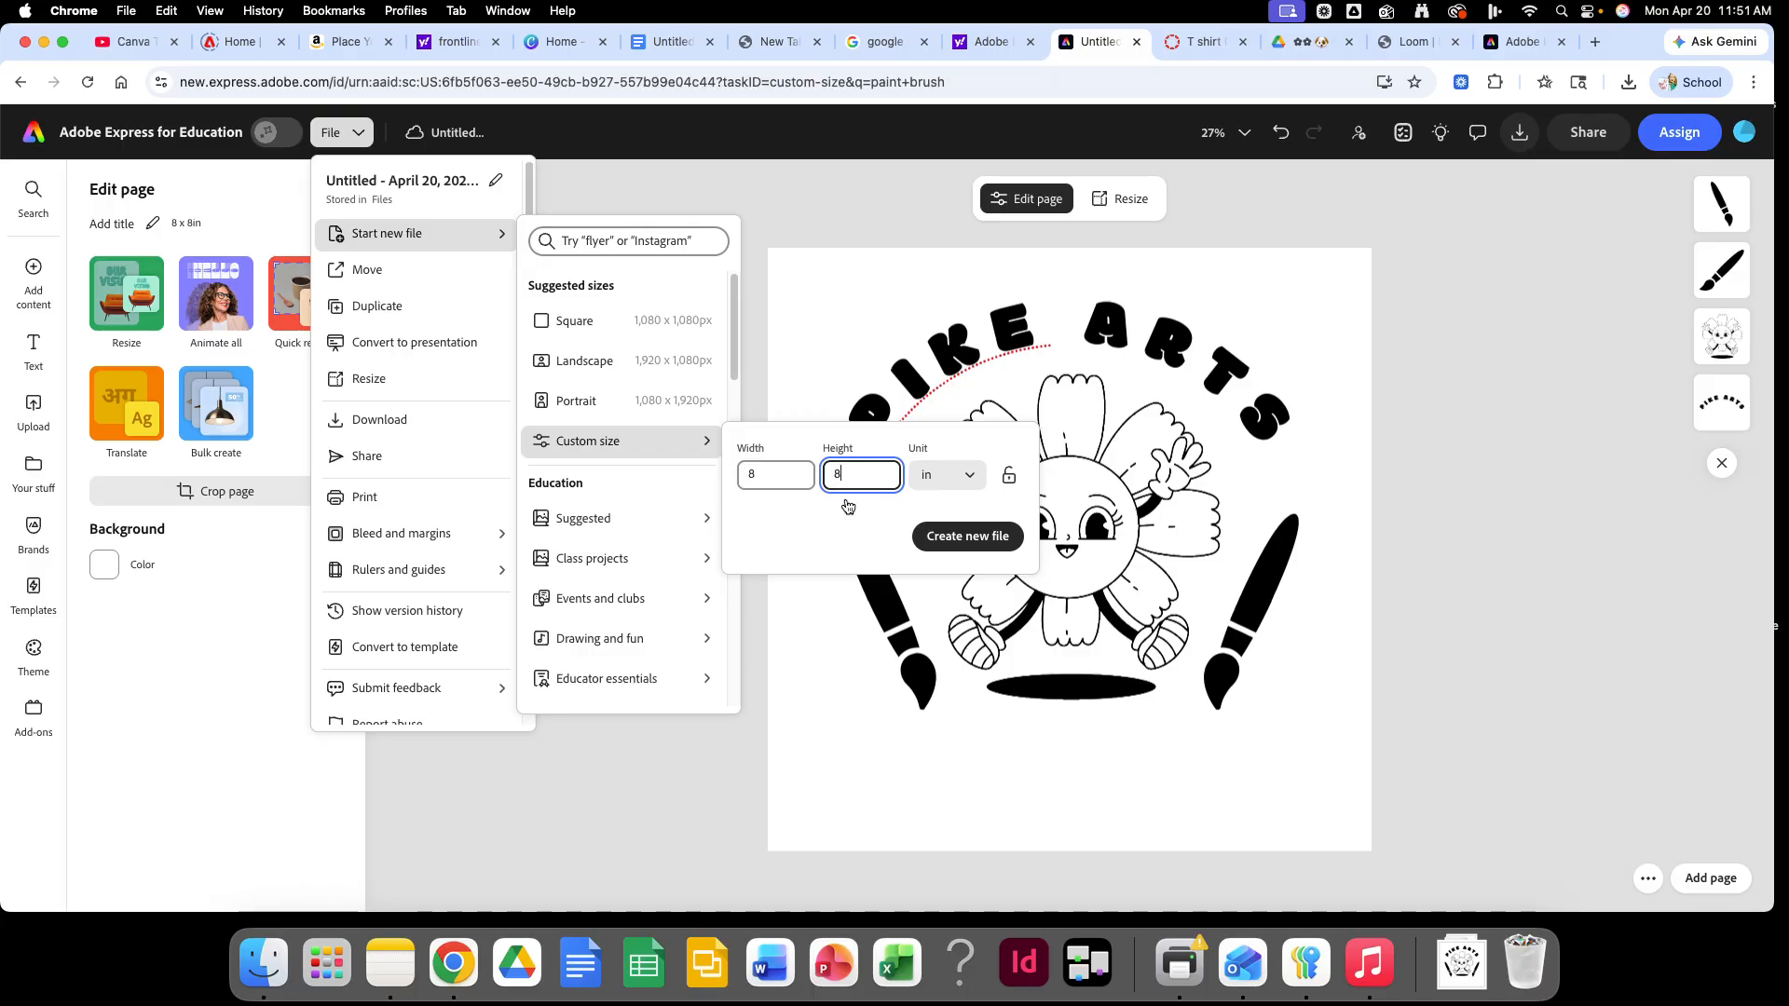
click(960, 538)
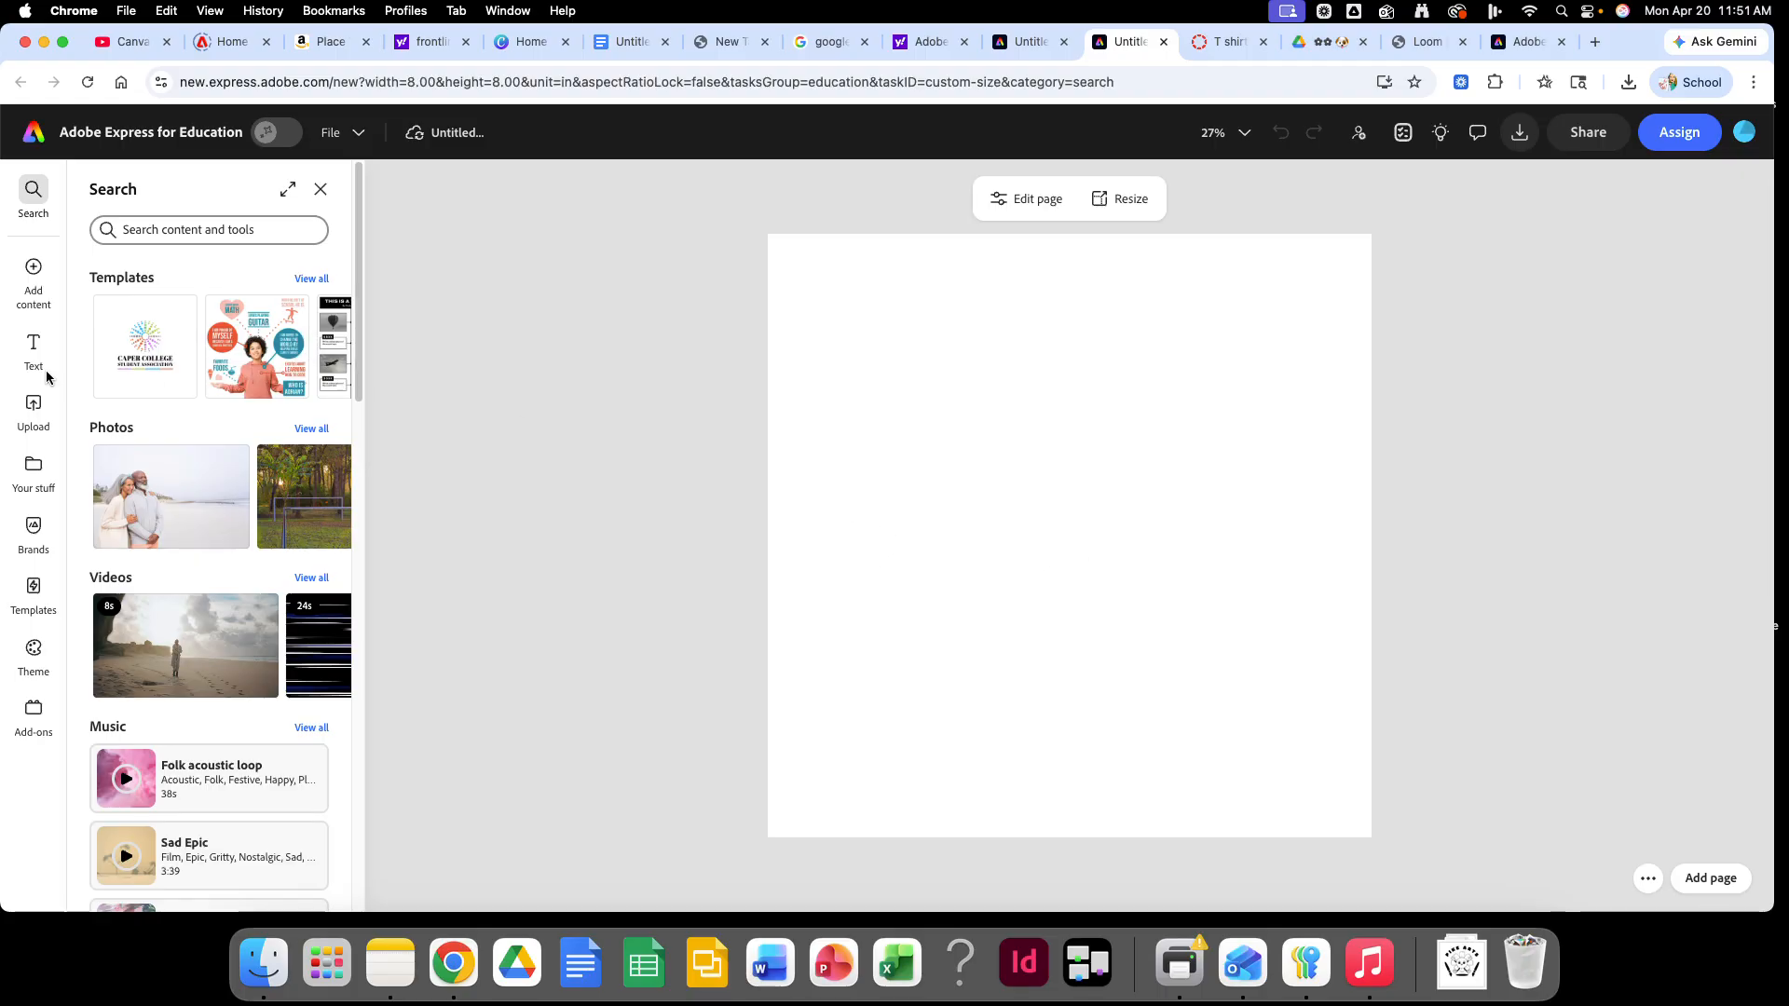
Step: Add a title text to the blank page reading "PIKE ARTS" in capital letters
click(33, 347)
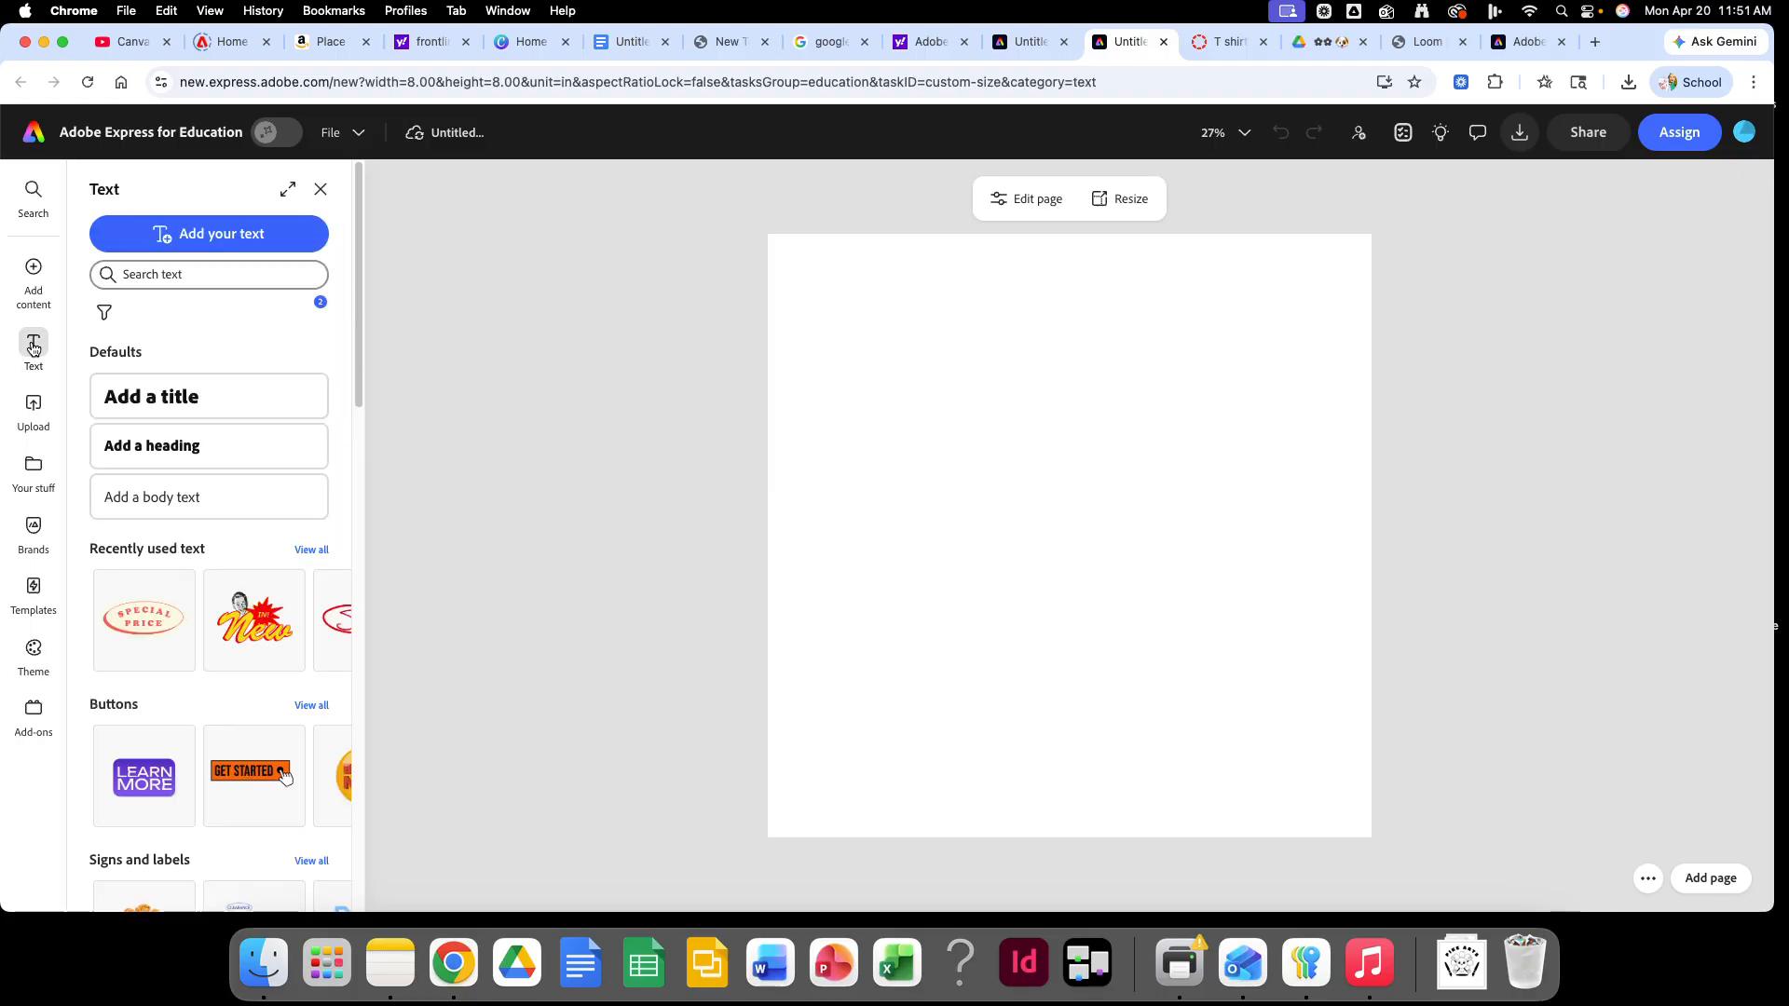
click(195, 406)
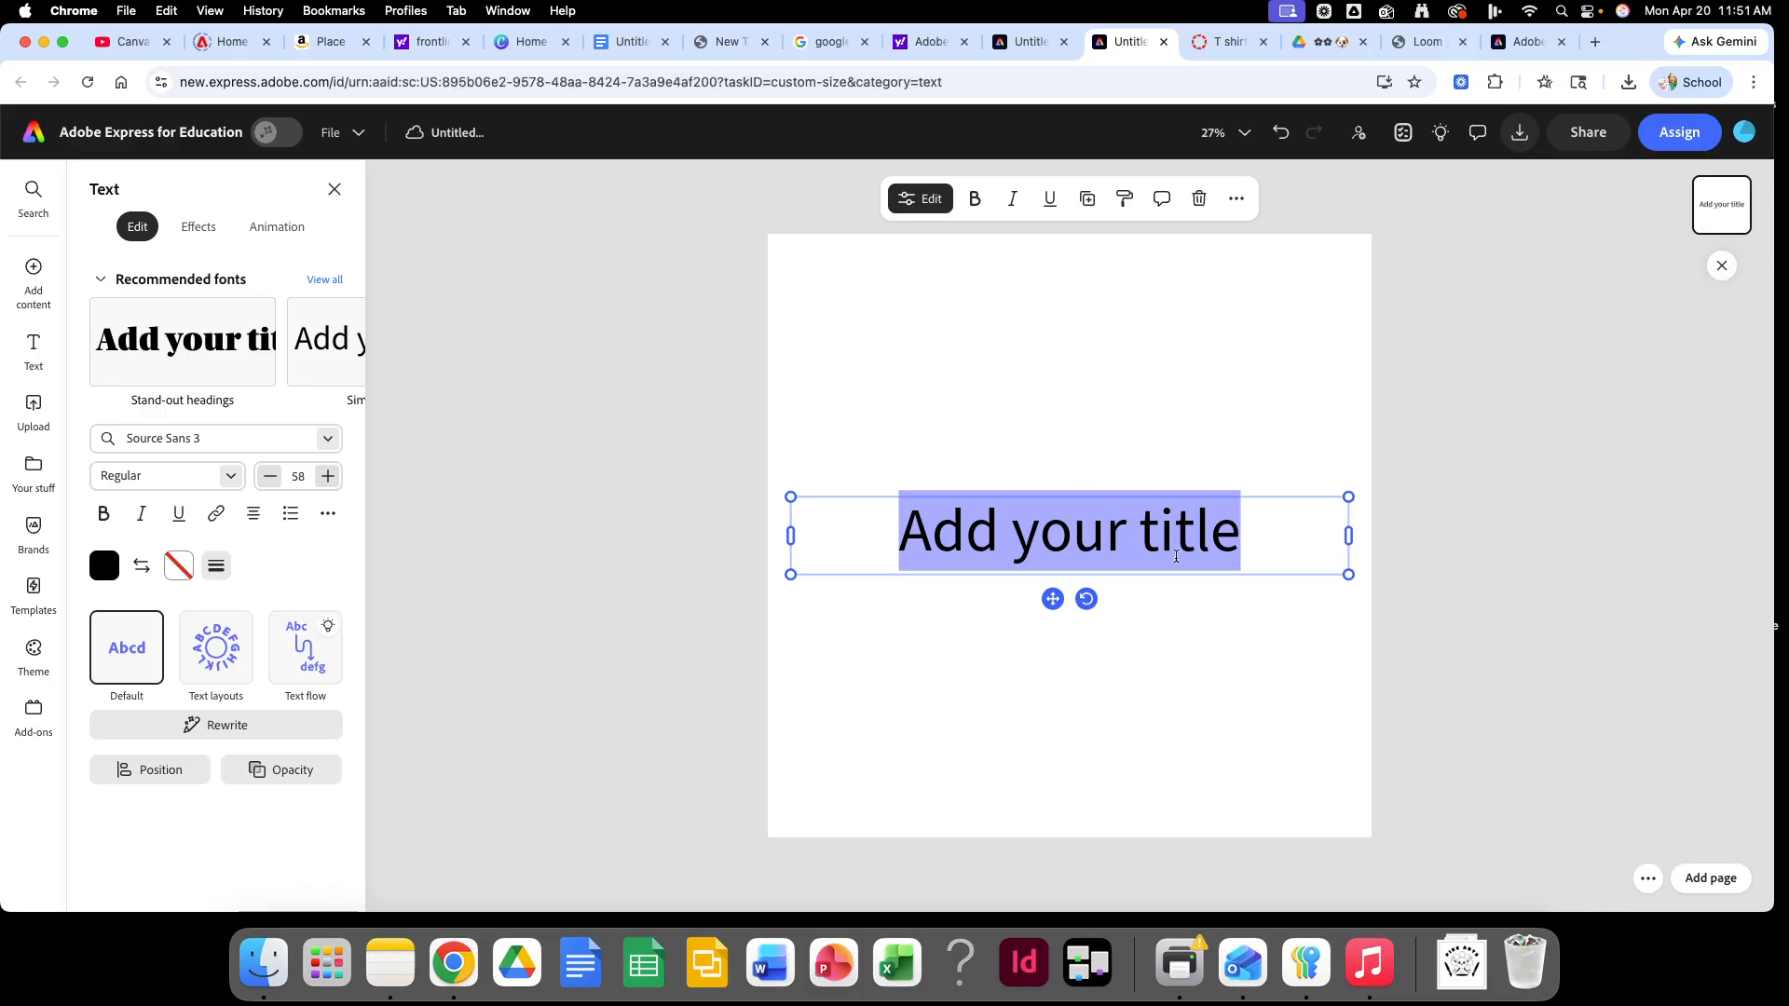
text(Pik)
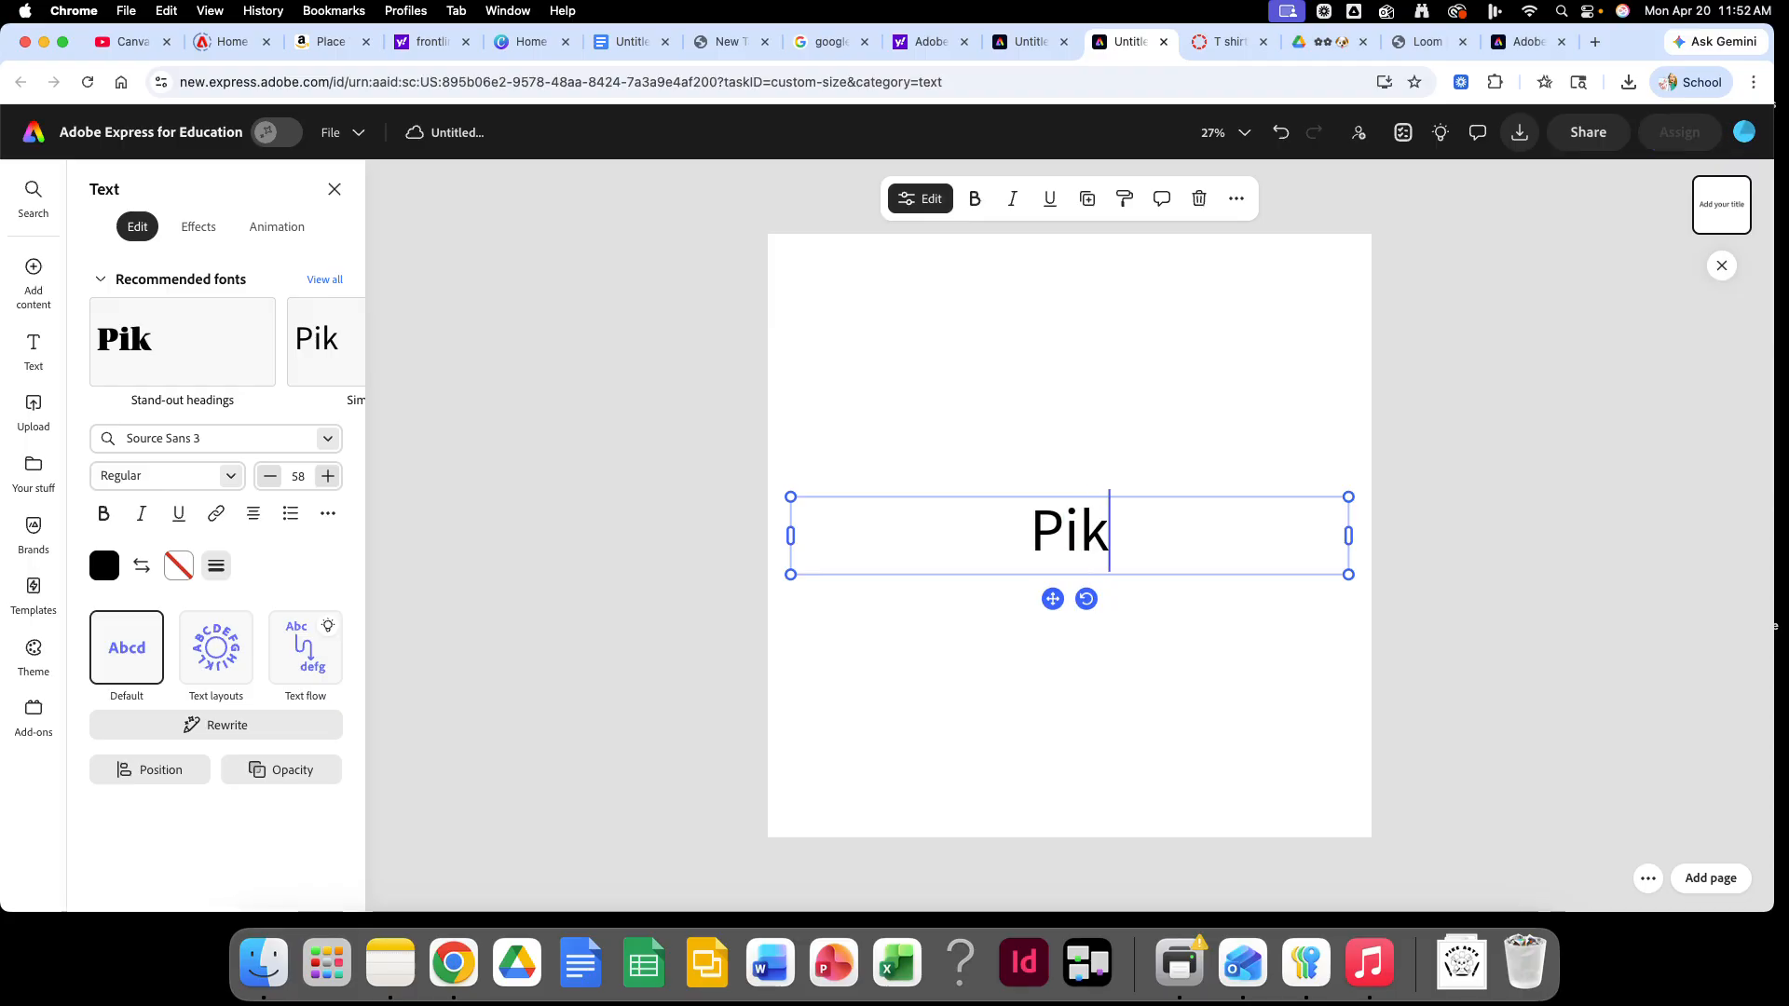
text(e Art)
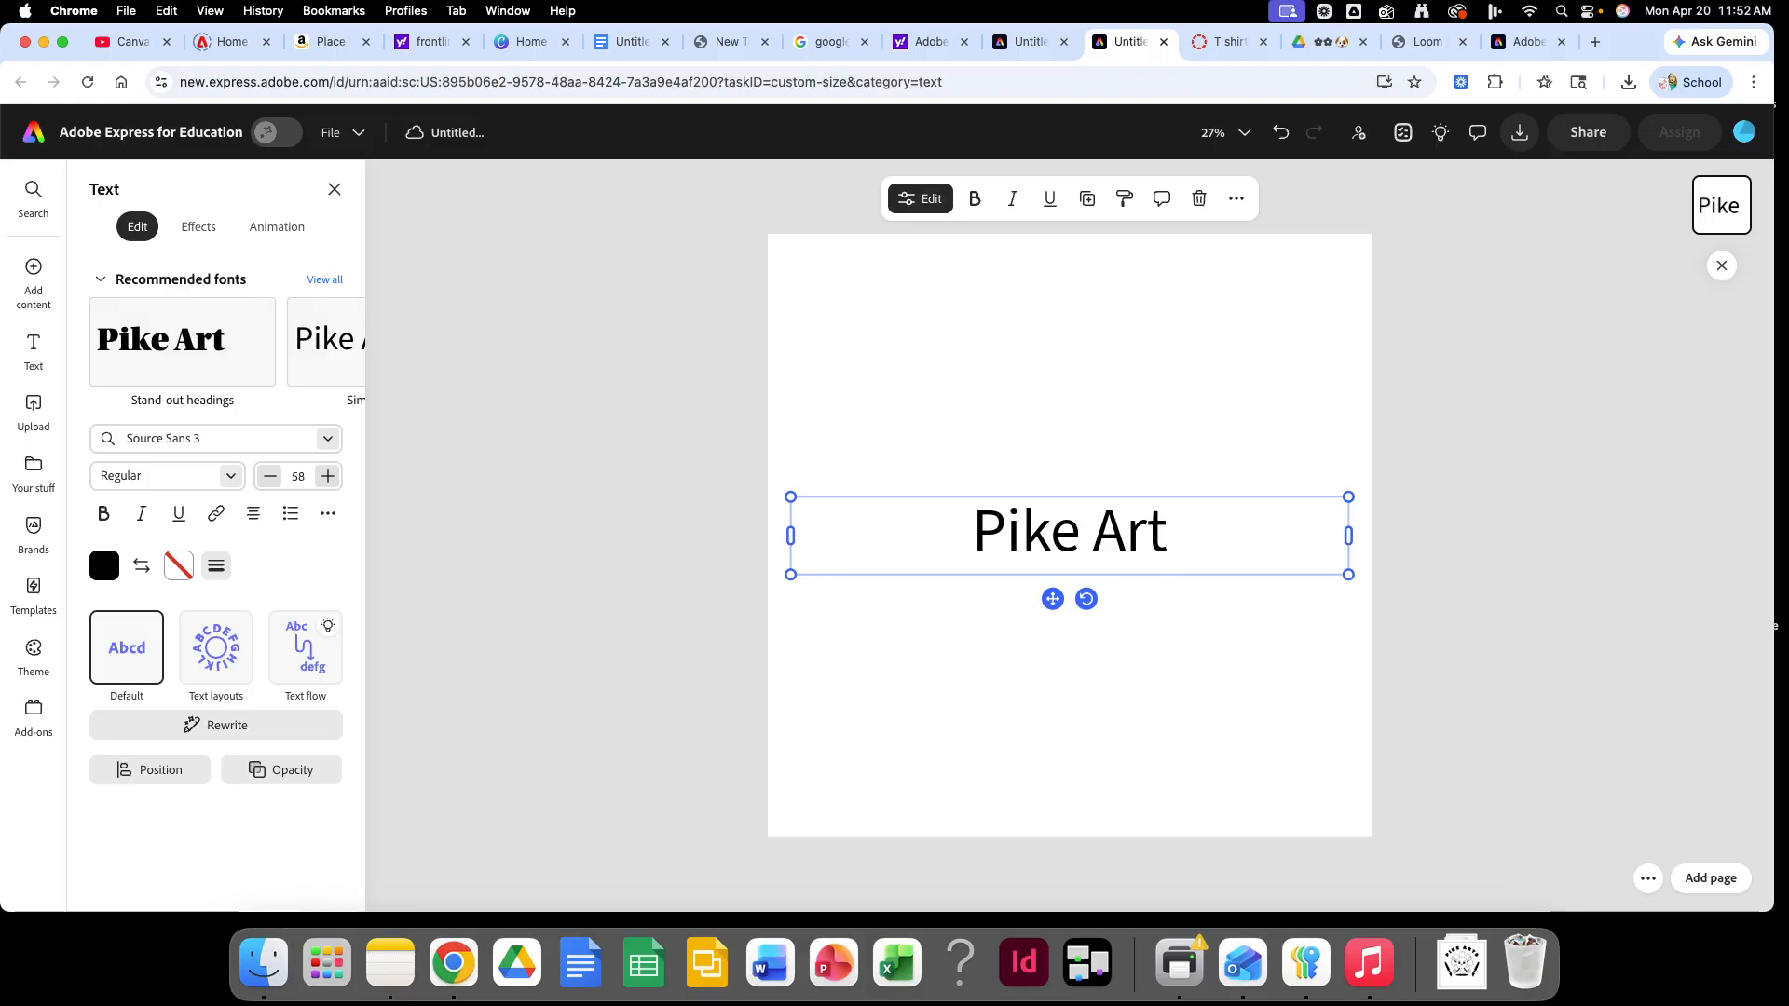
key(BackSpace)
key(BackSpace)
key(BackSpace)
key(BackSpace)
key(BackSpace)
key(BackSpace)
key(BackSpace)
text(I)
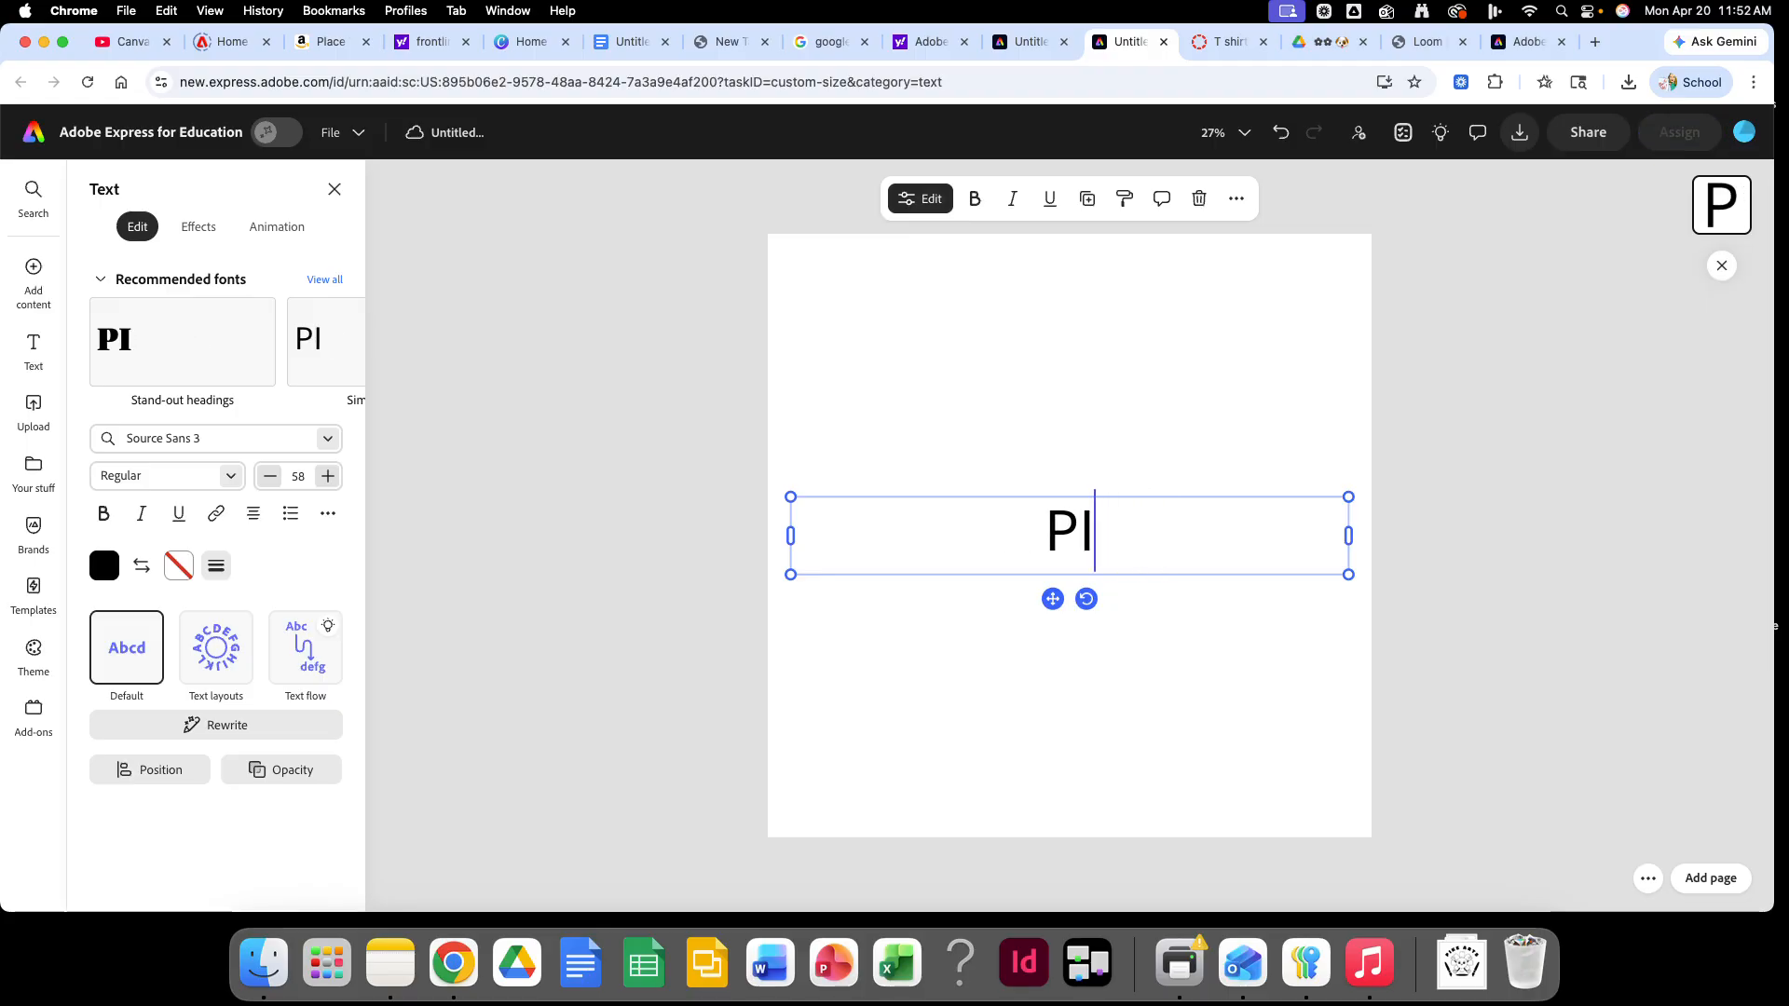
text(KE)
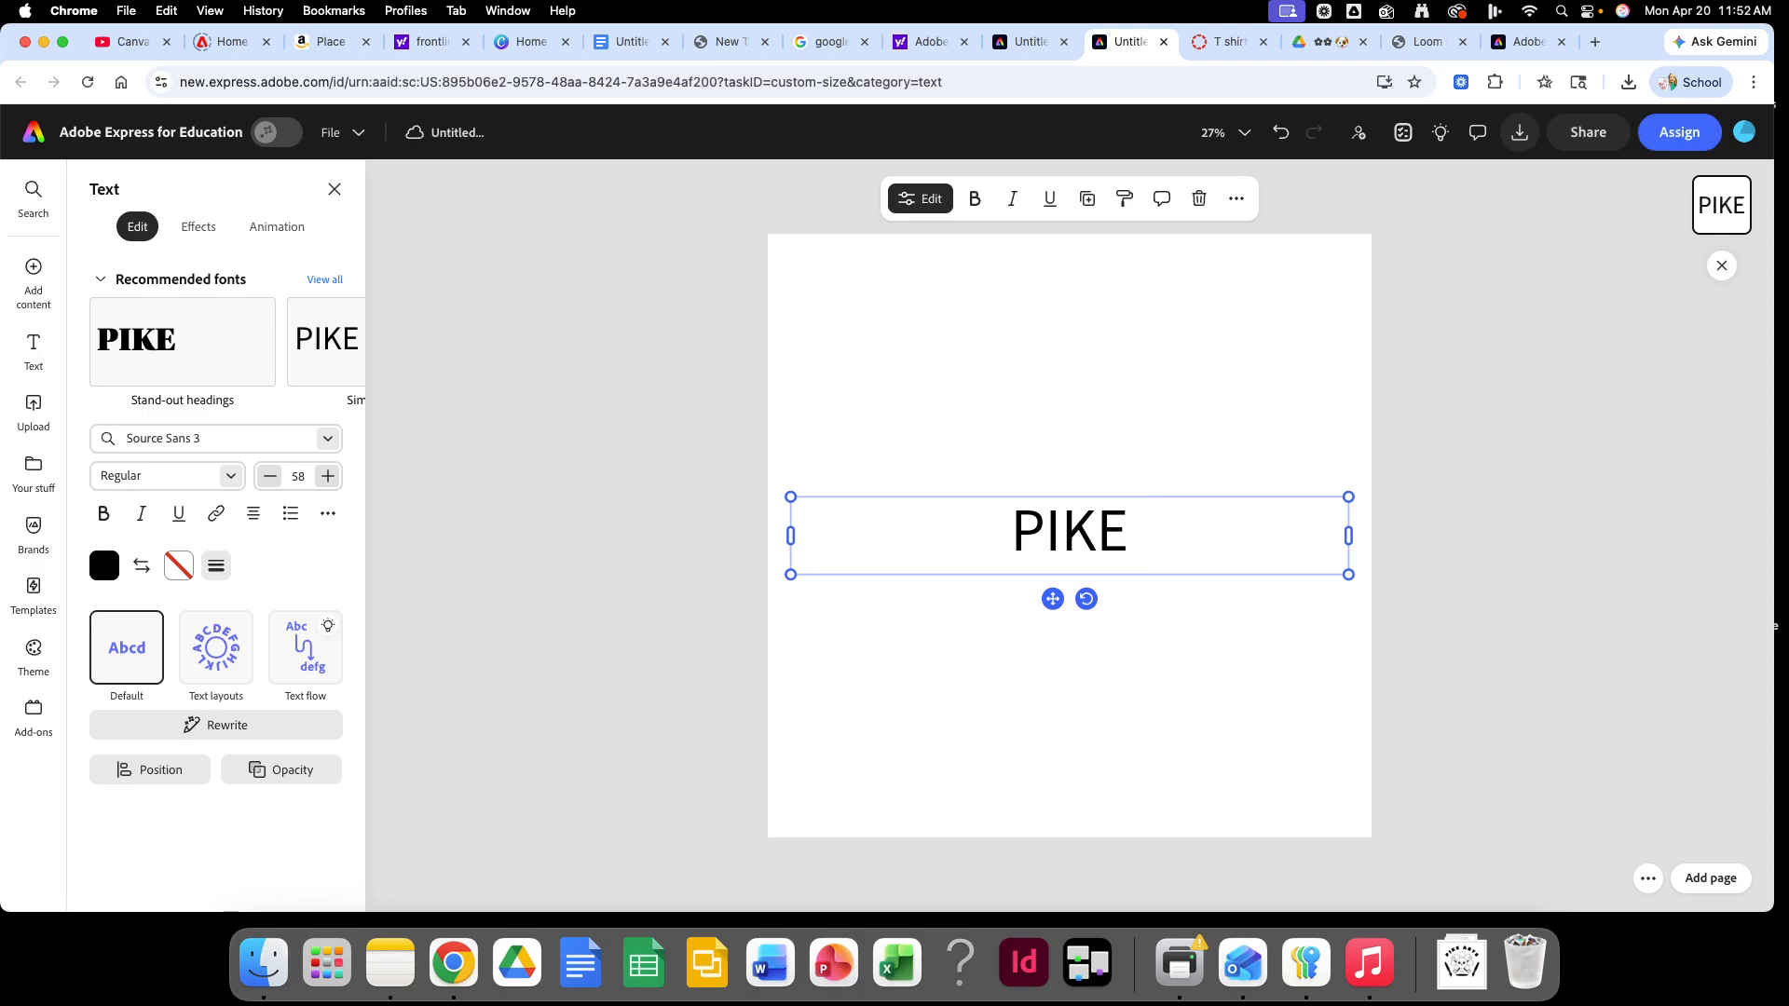
text( ART)
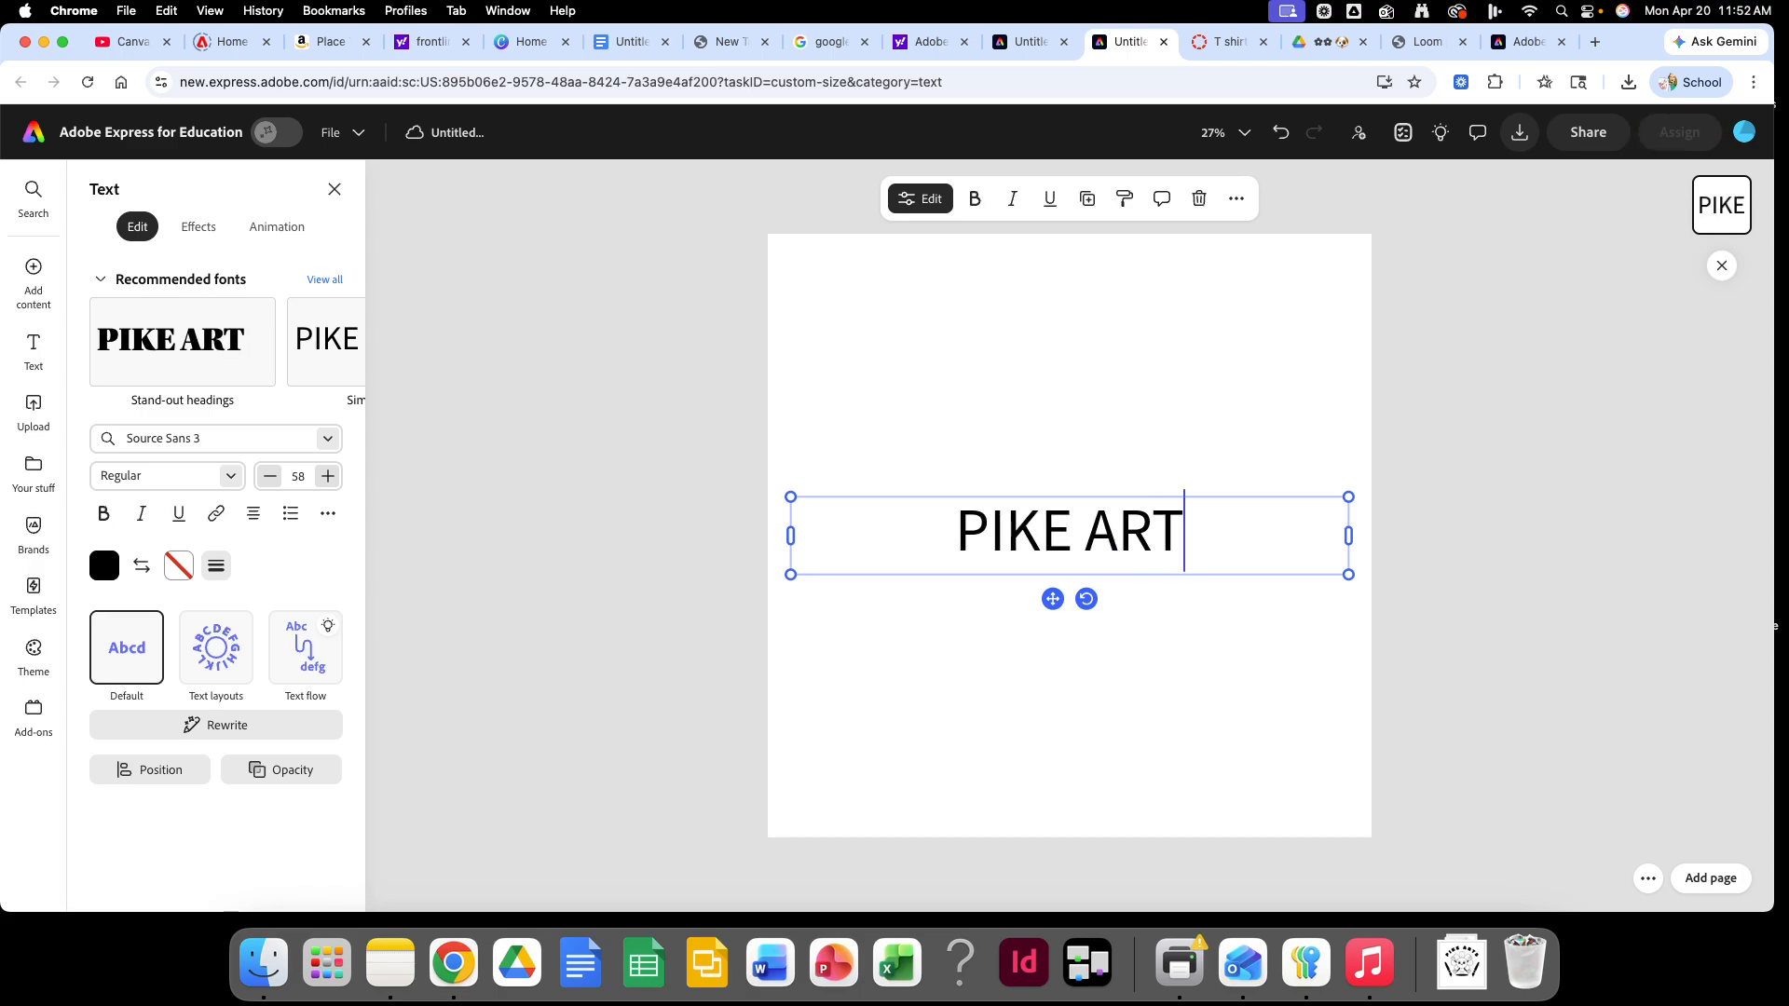
text(S)
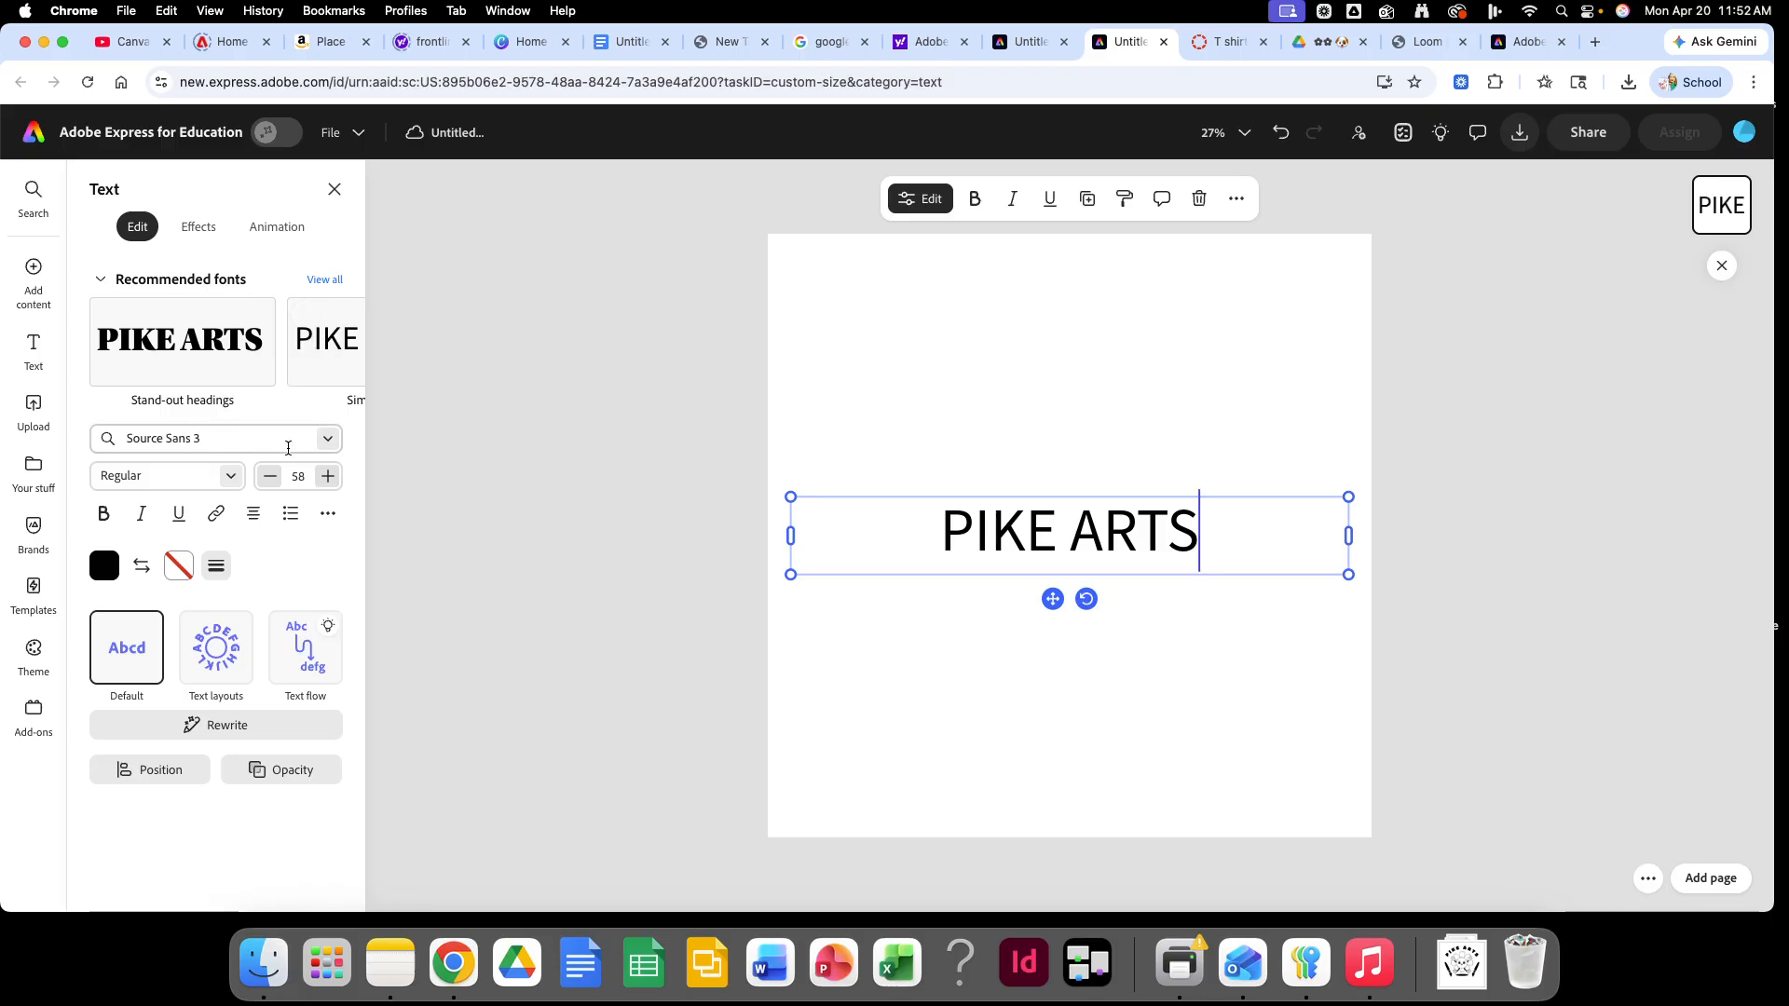
Step: Browse the font list and set the PIKE ARTS text in Nanum Brush Script Regular
click(330, 439)
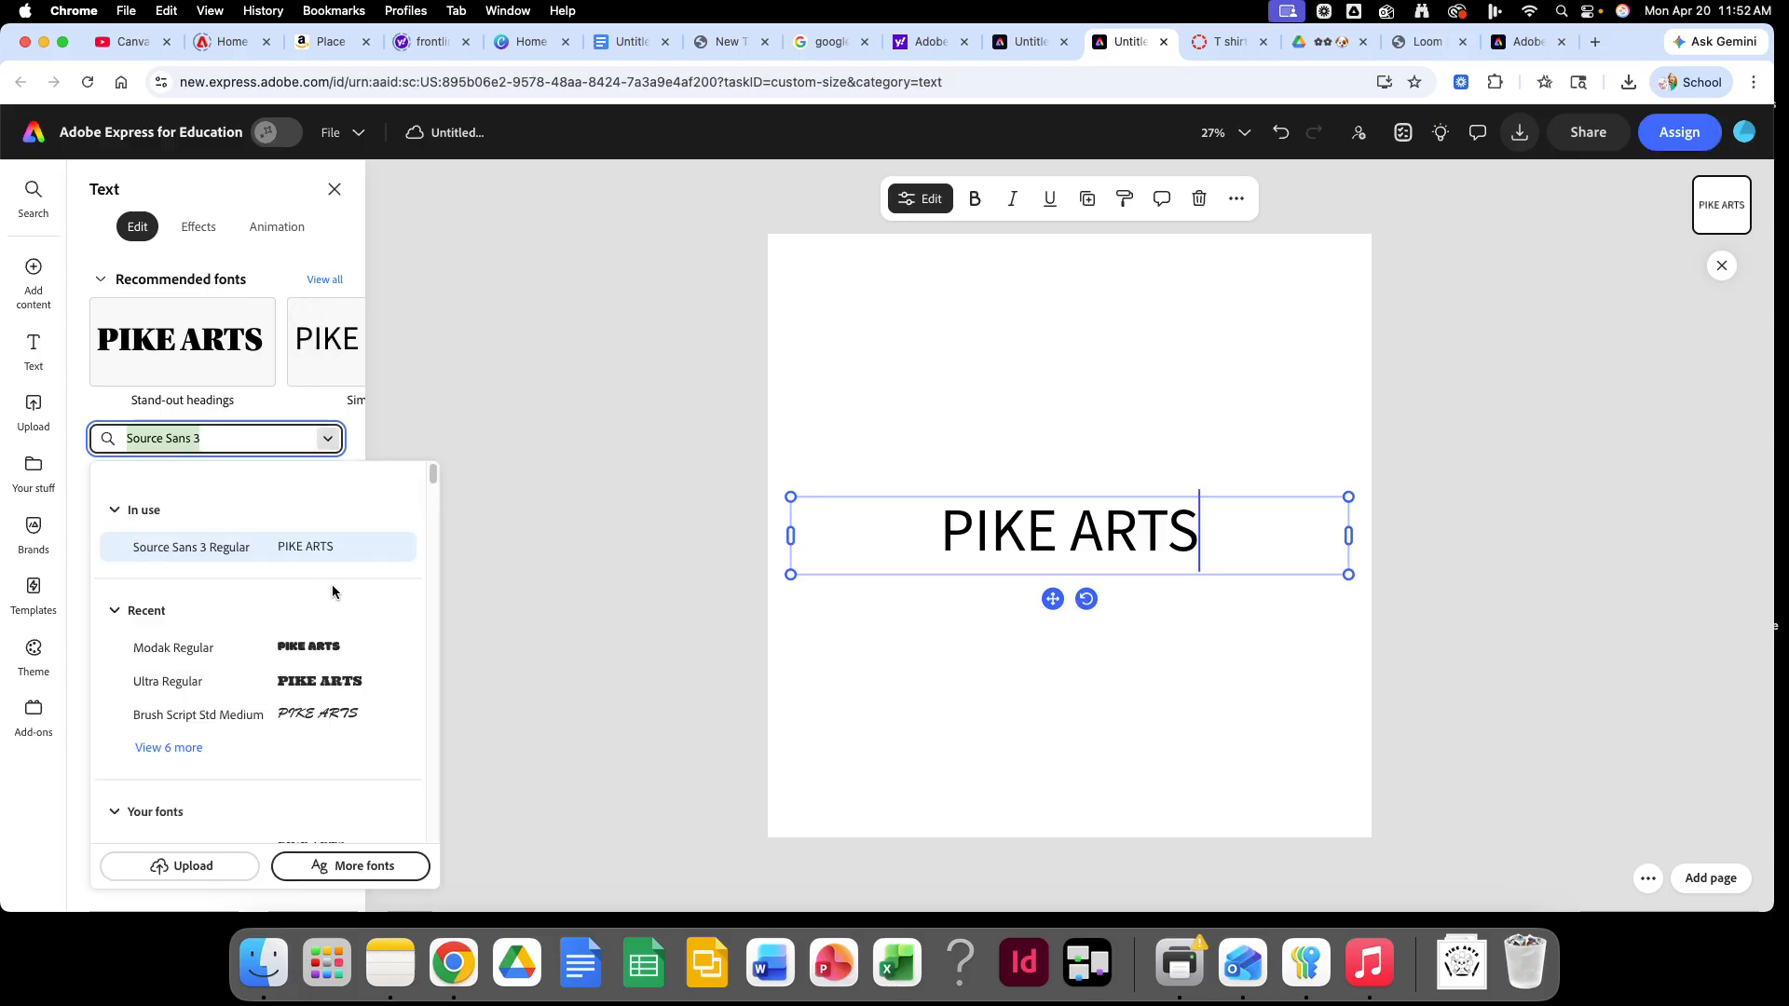
scroll(344, 622, down, 10)
scroll(339, 627, up, 10)
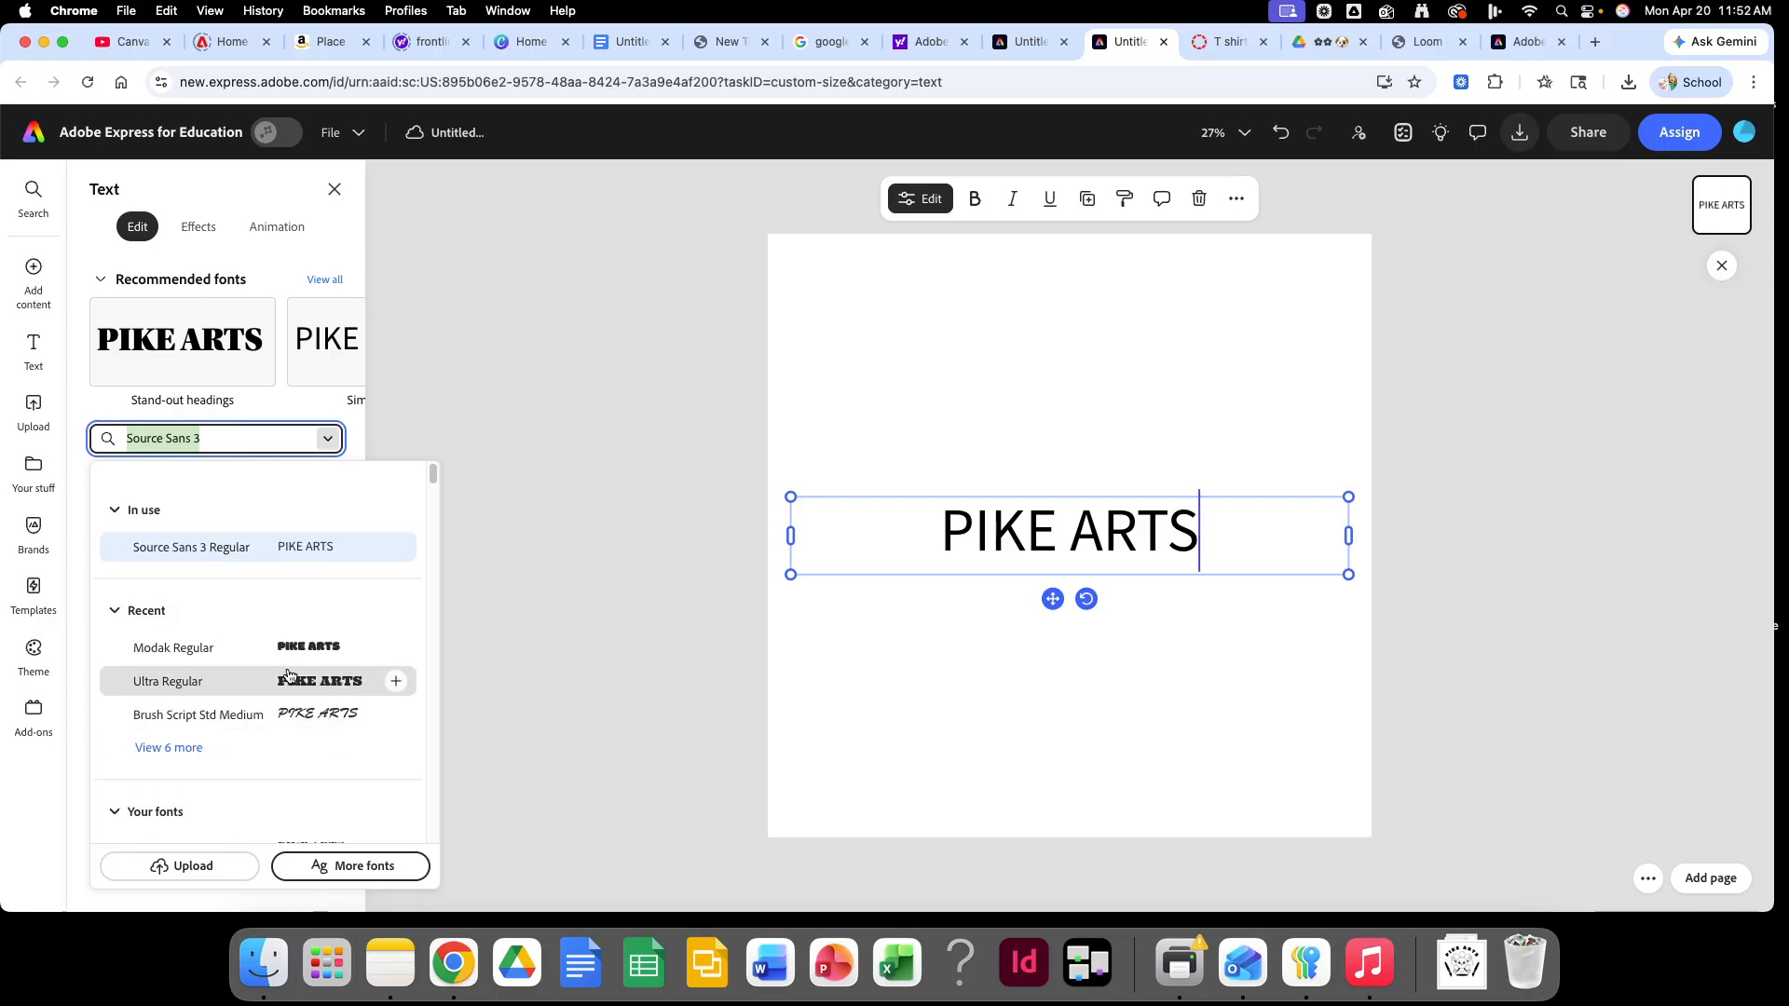
scroll(289, 678, down, 10)
scroll(289, 676, down, 15)
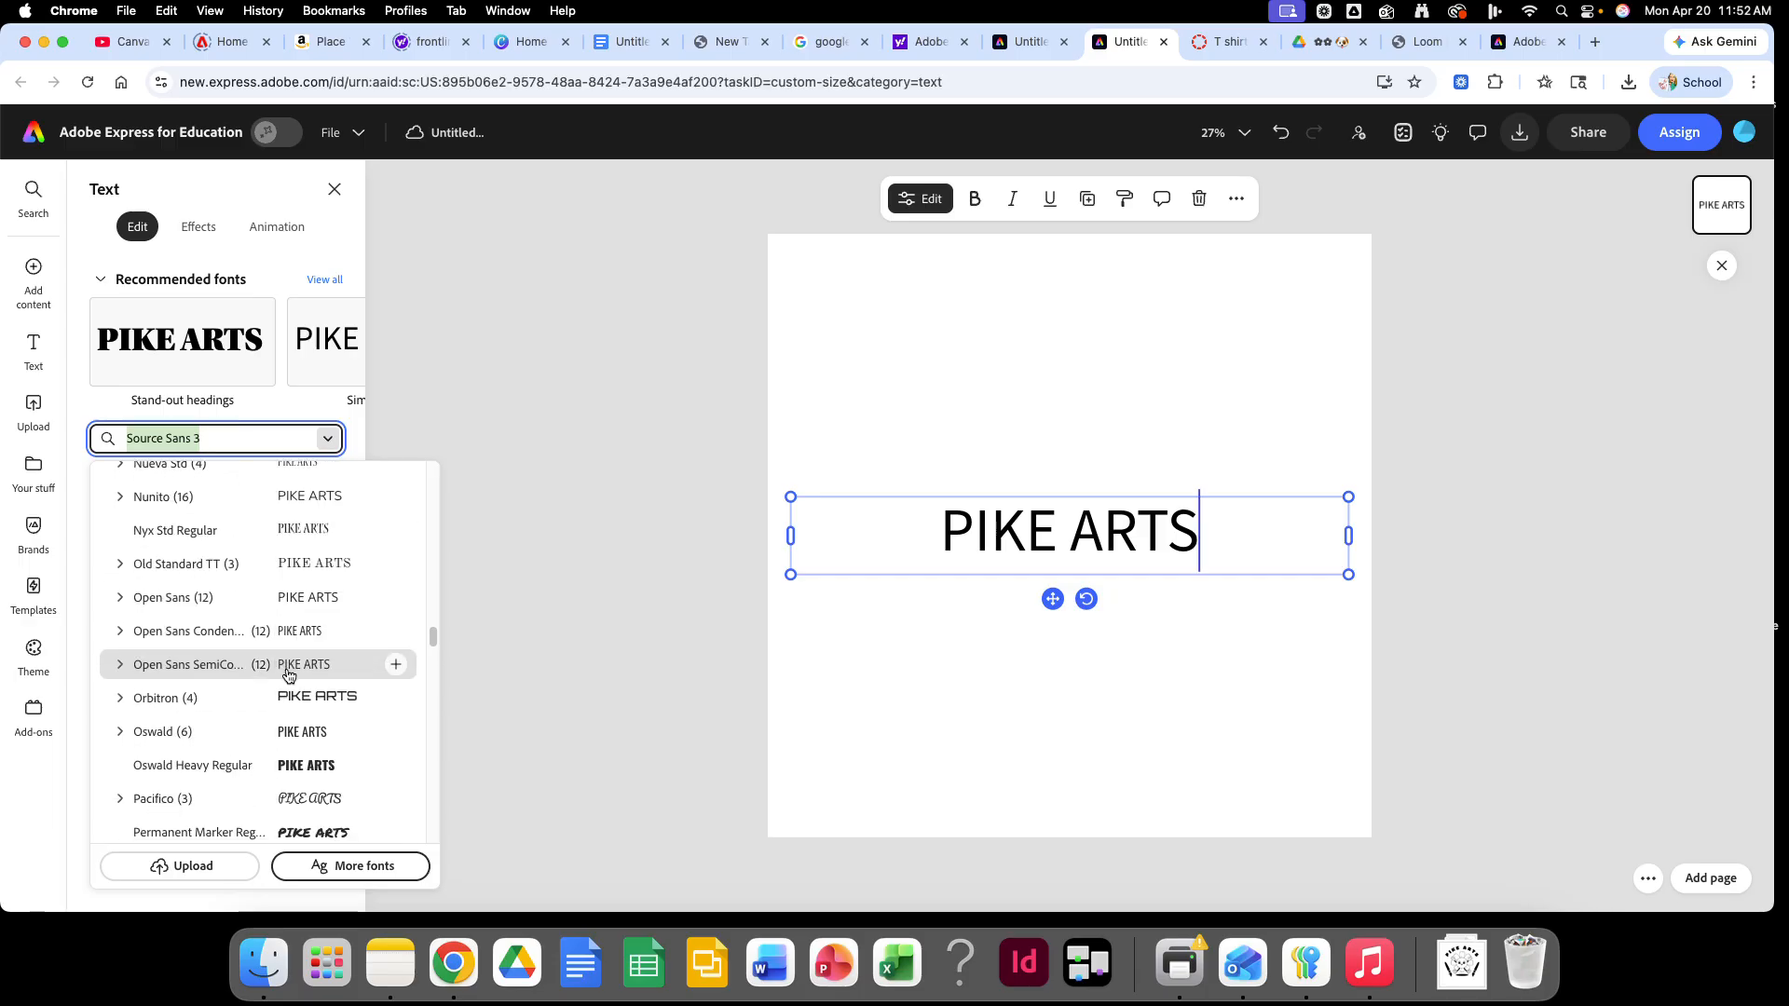
scroll(288, 674, down, 10)
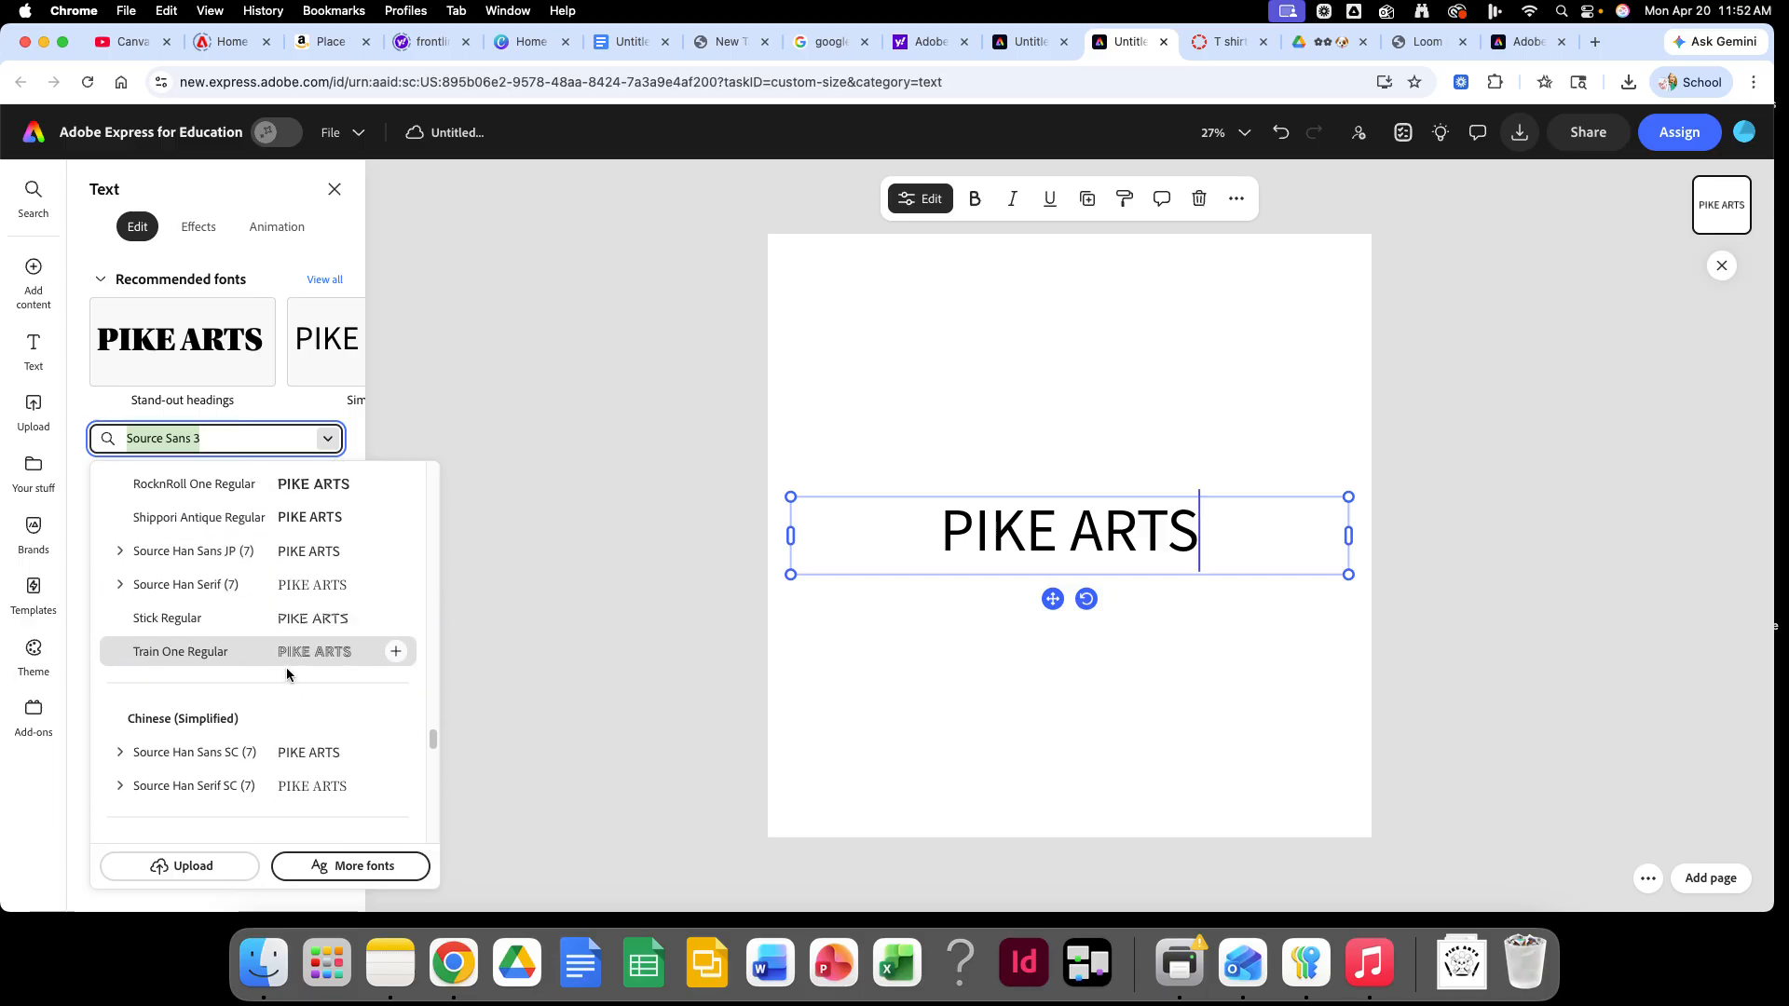
scroll(288, 671, up, 2)
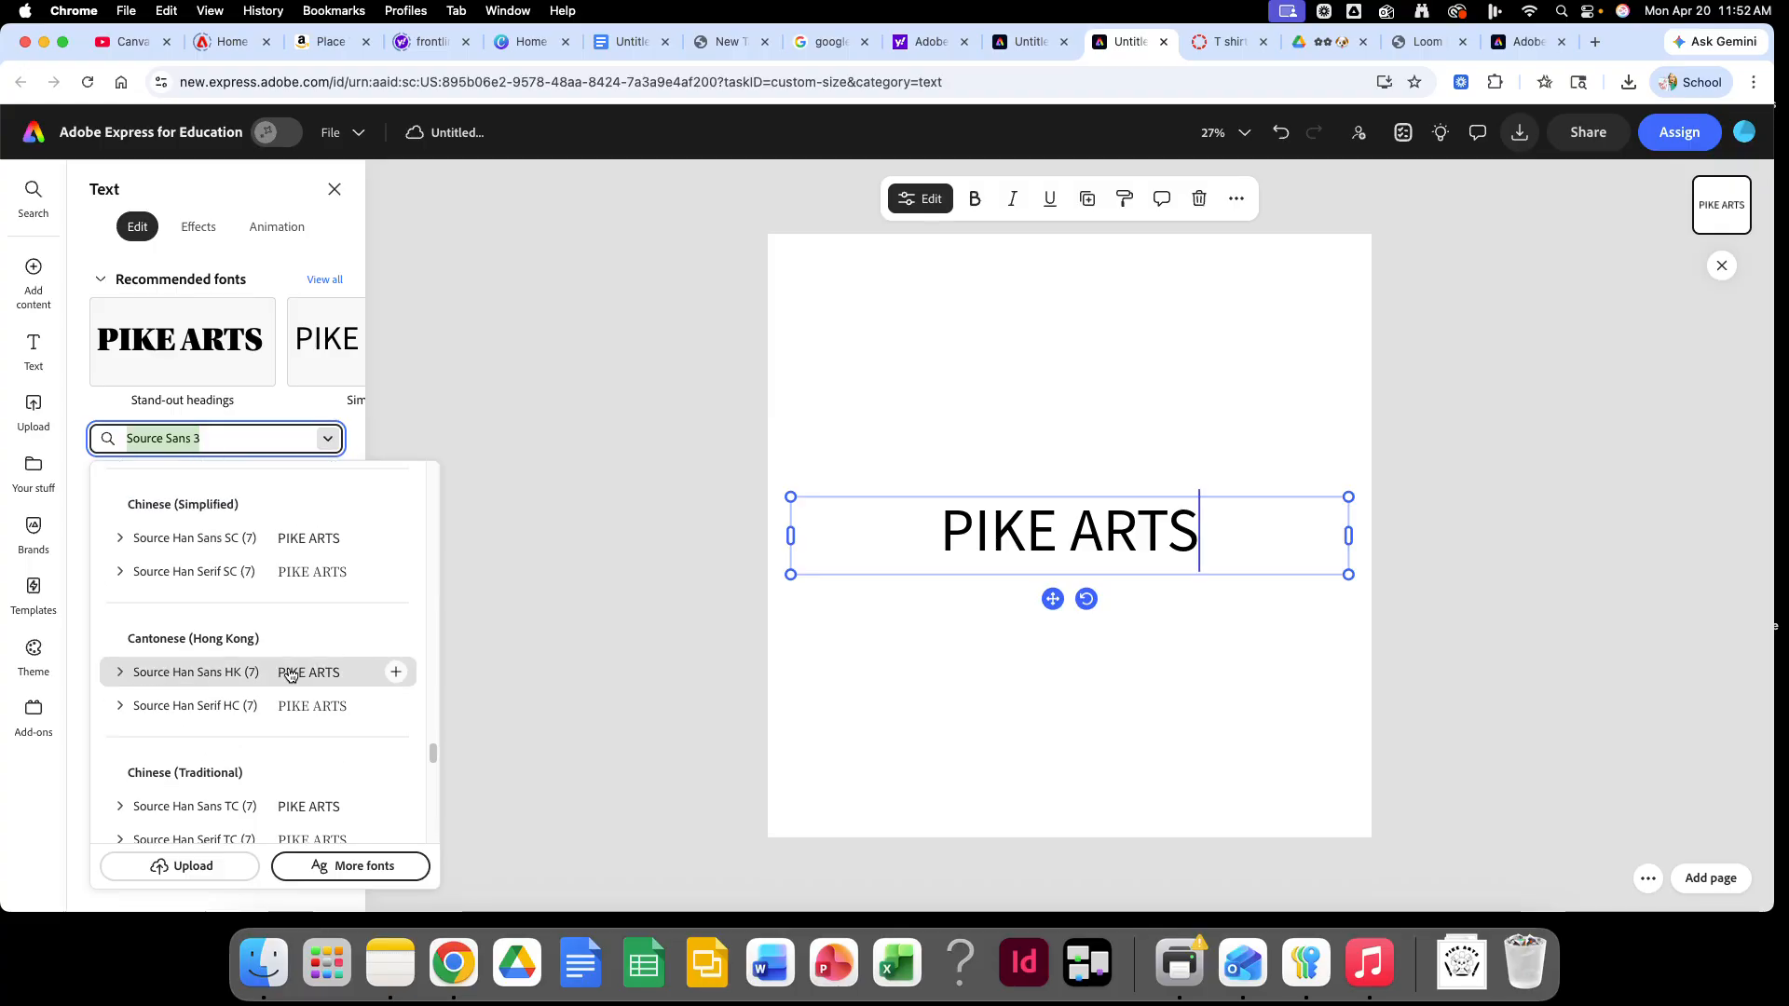
scroll(289, 676, down, 5)
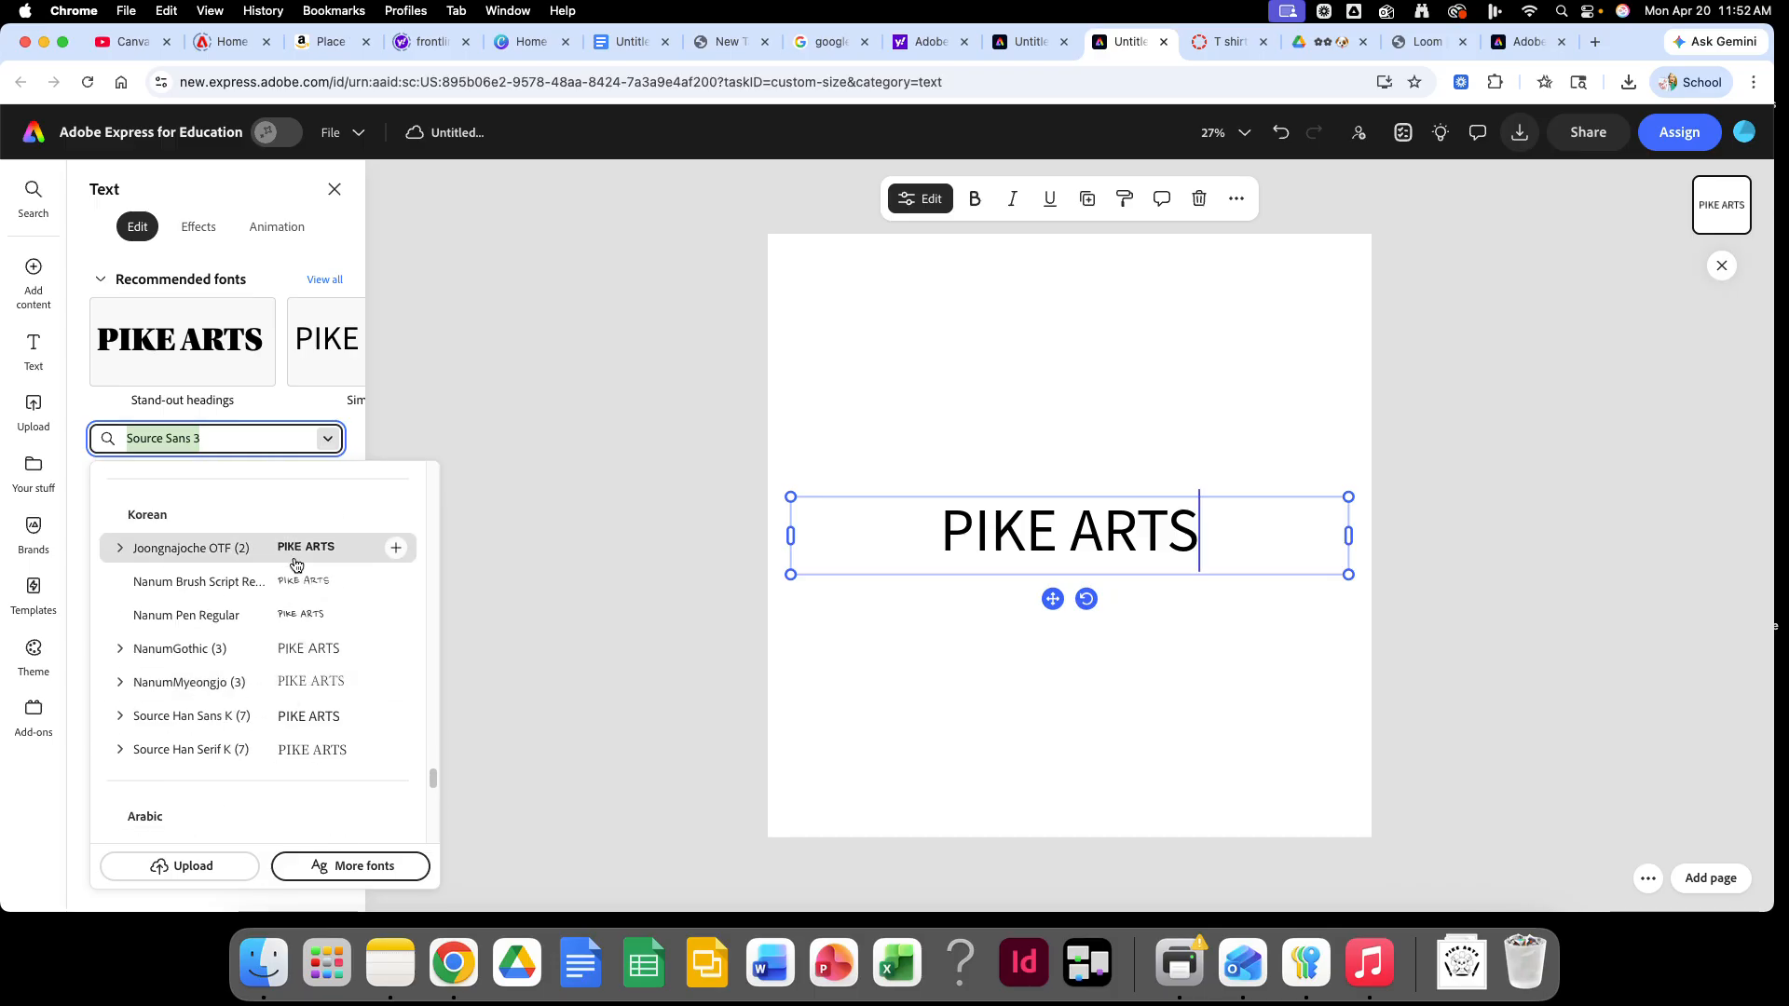
click(294, 581)
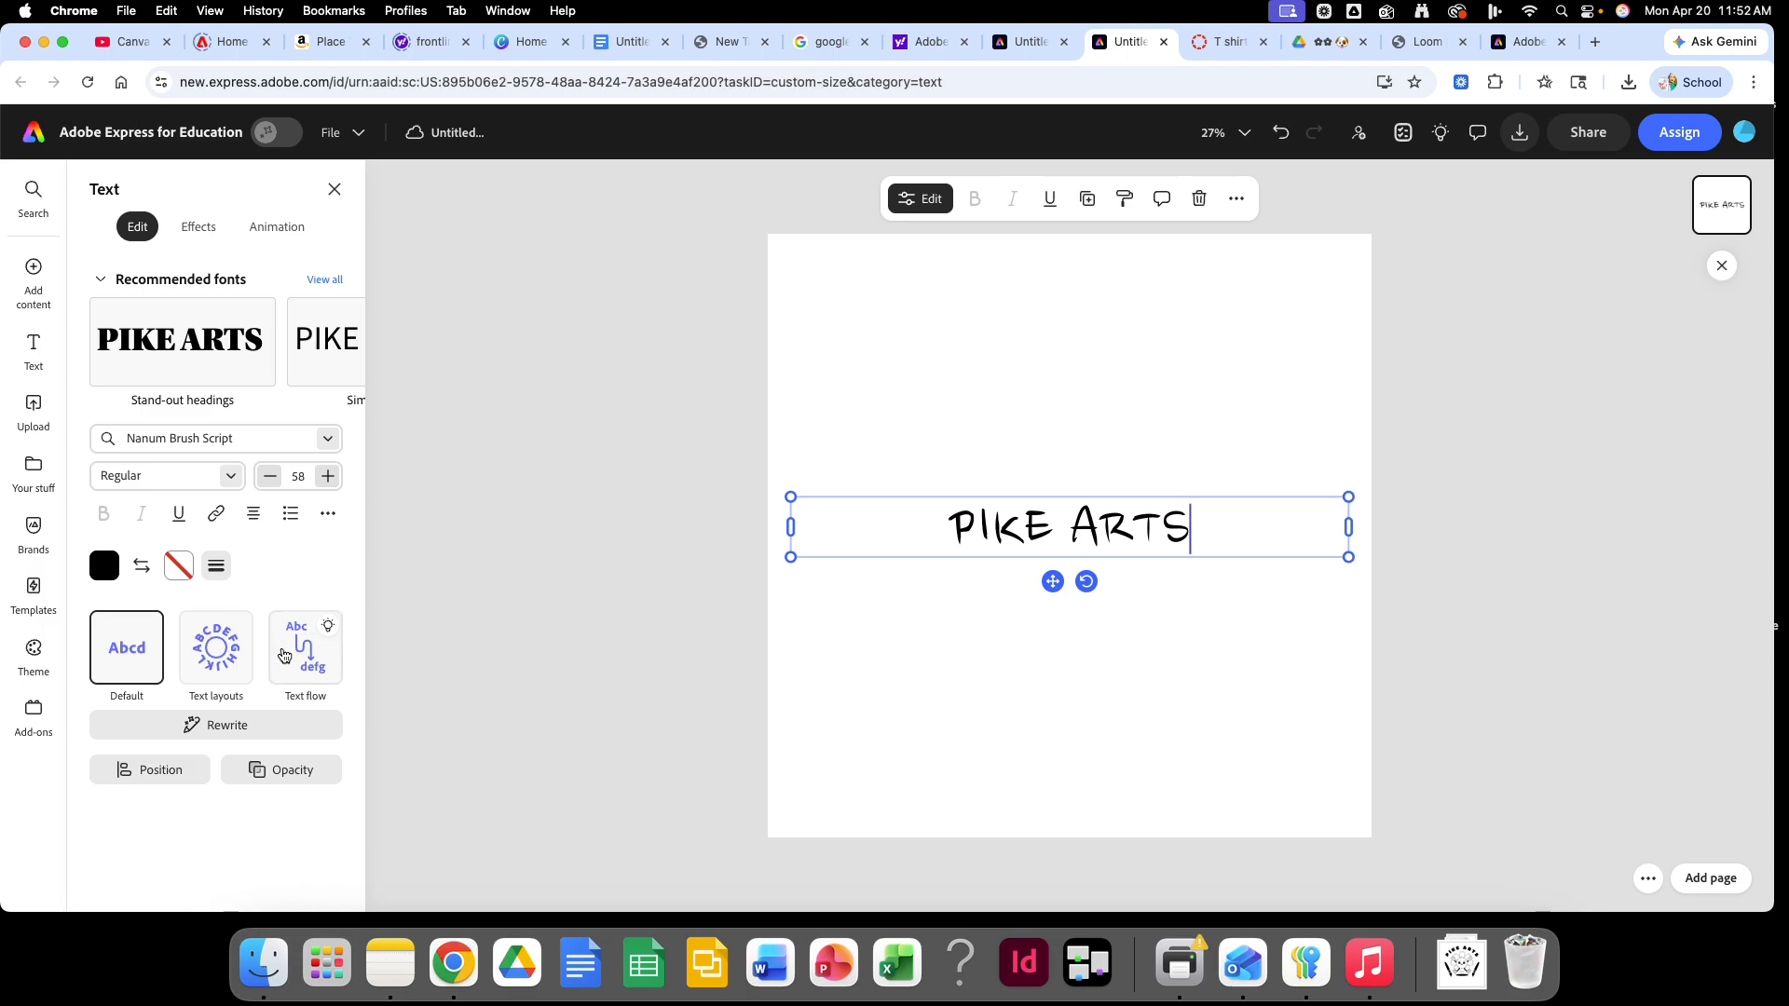
Step: Change the font of the PIKE ARTS text to Train One Regular
click(327, 442)
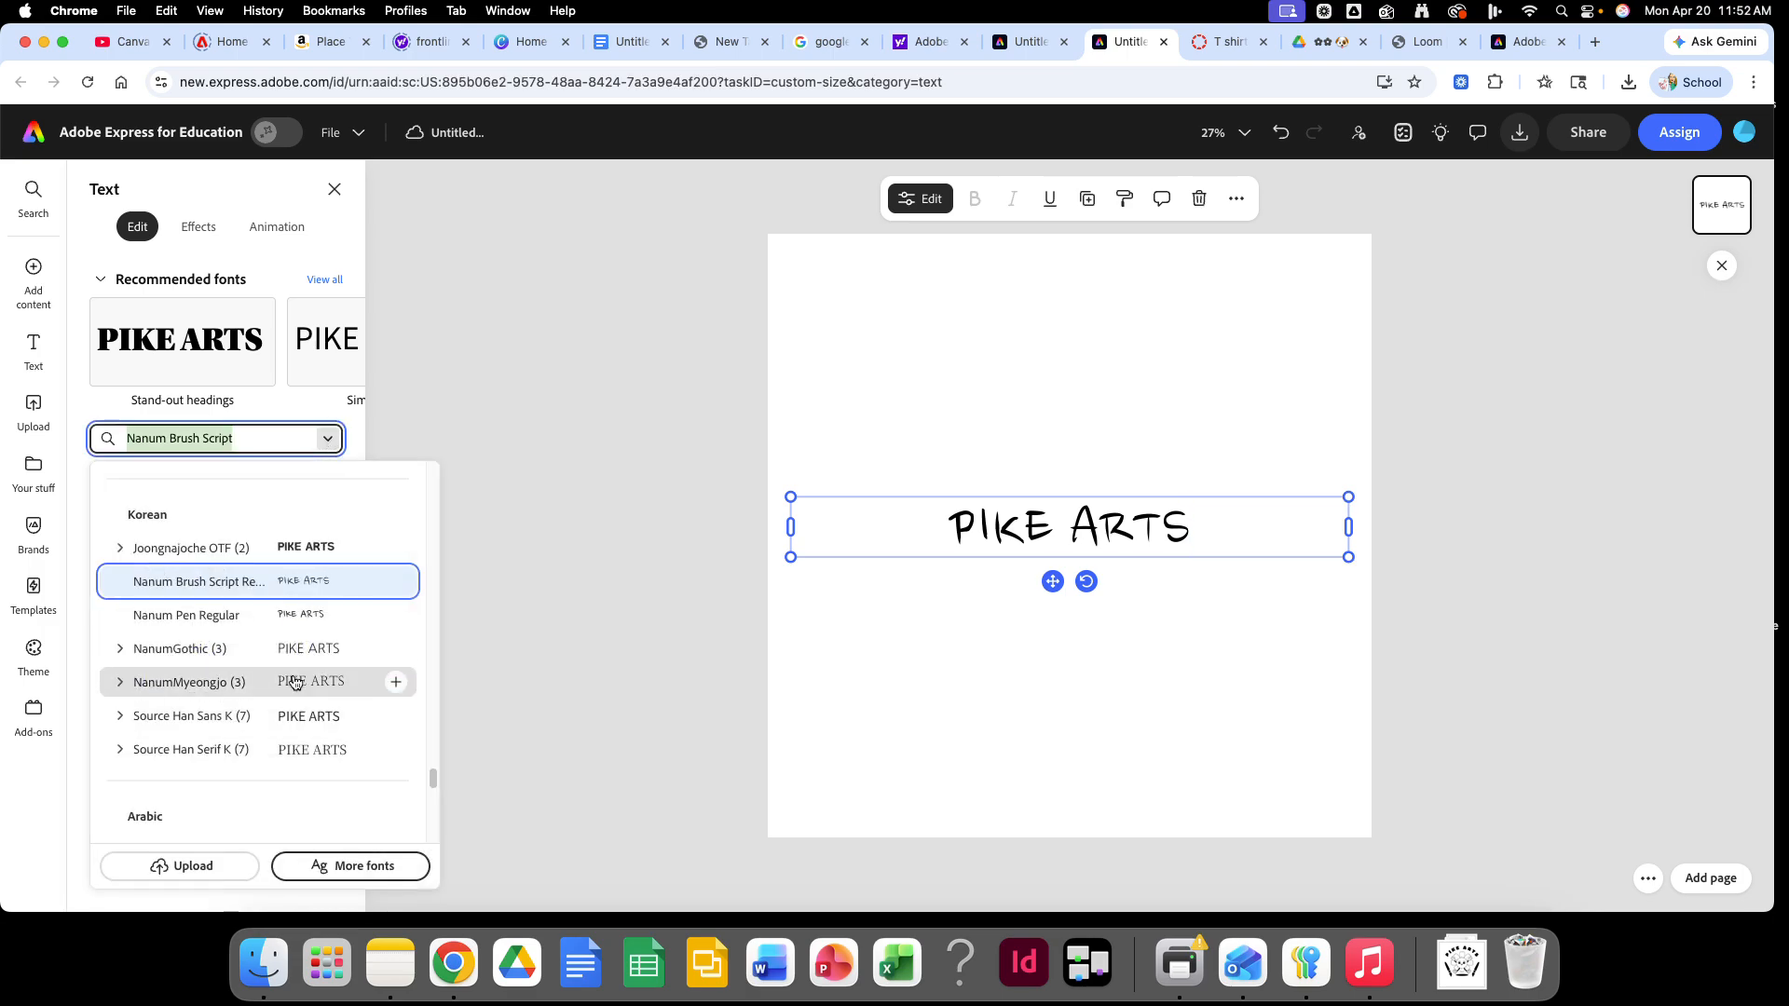
scroll(294, 701, down, 2)
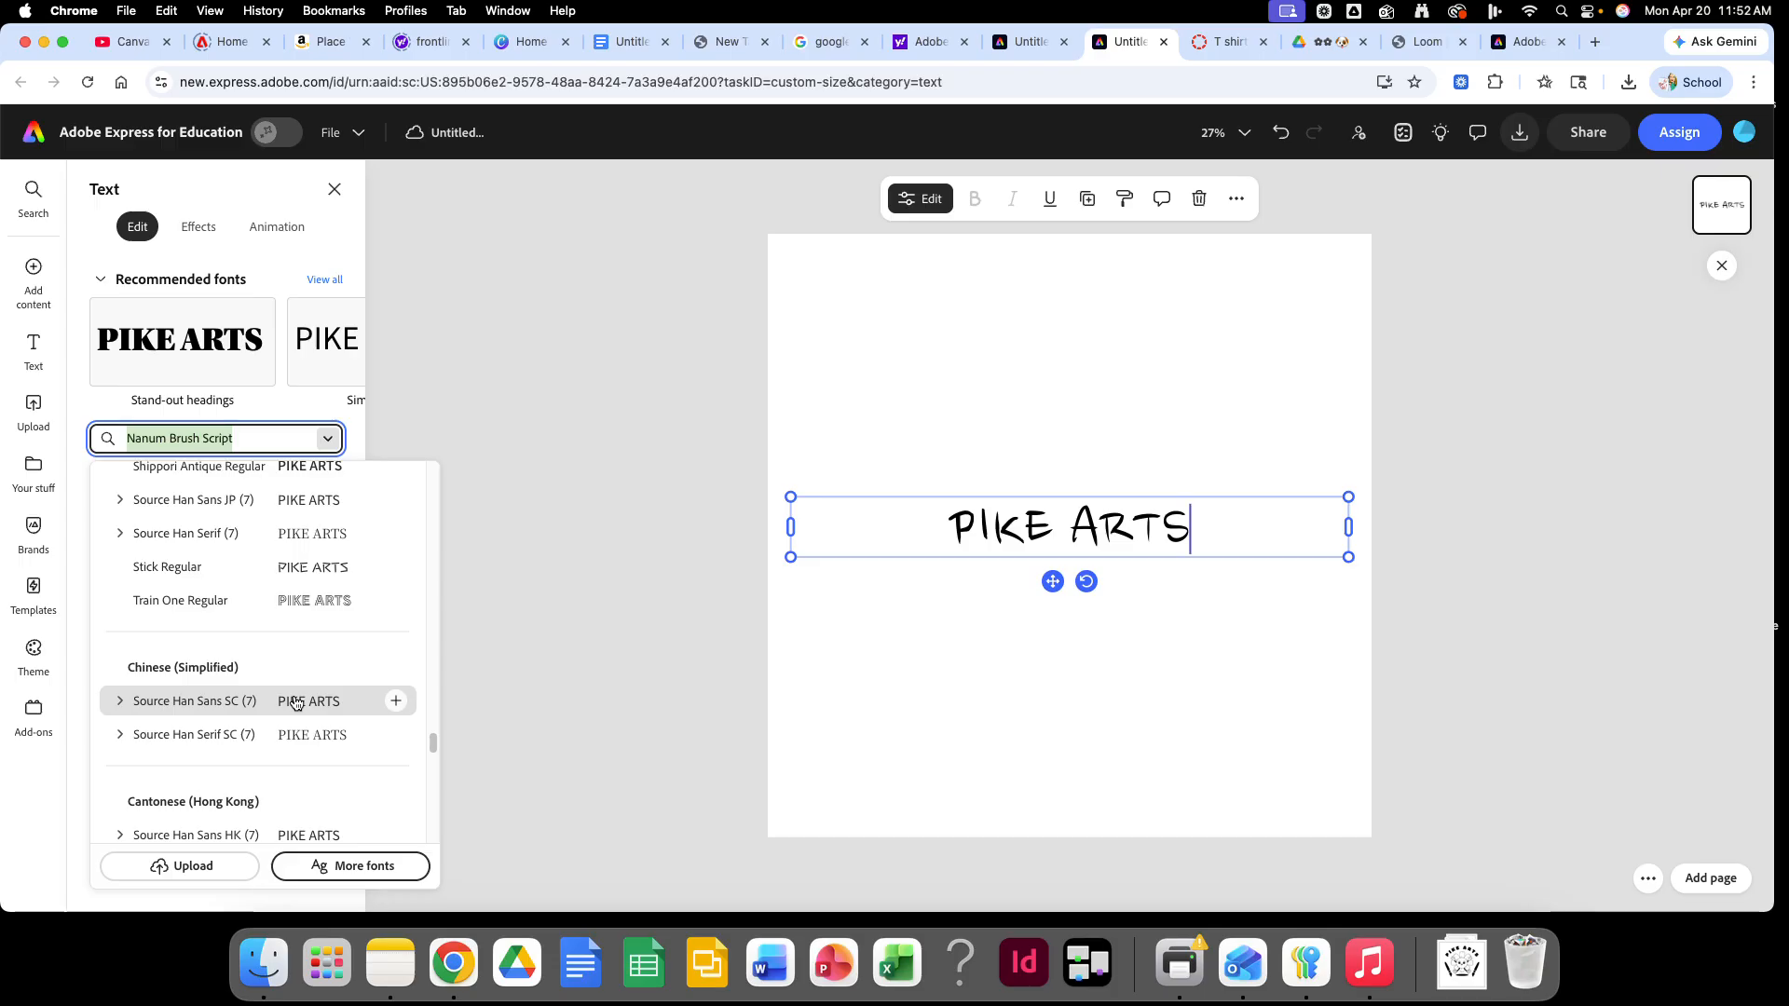
click(297, 594)
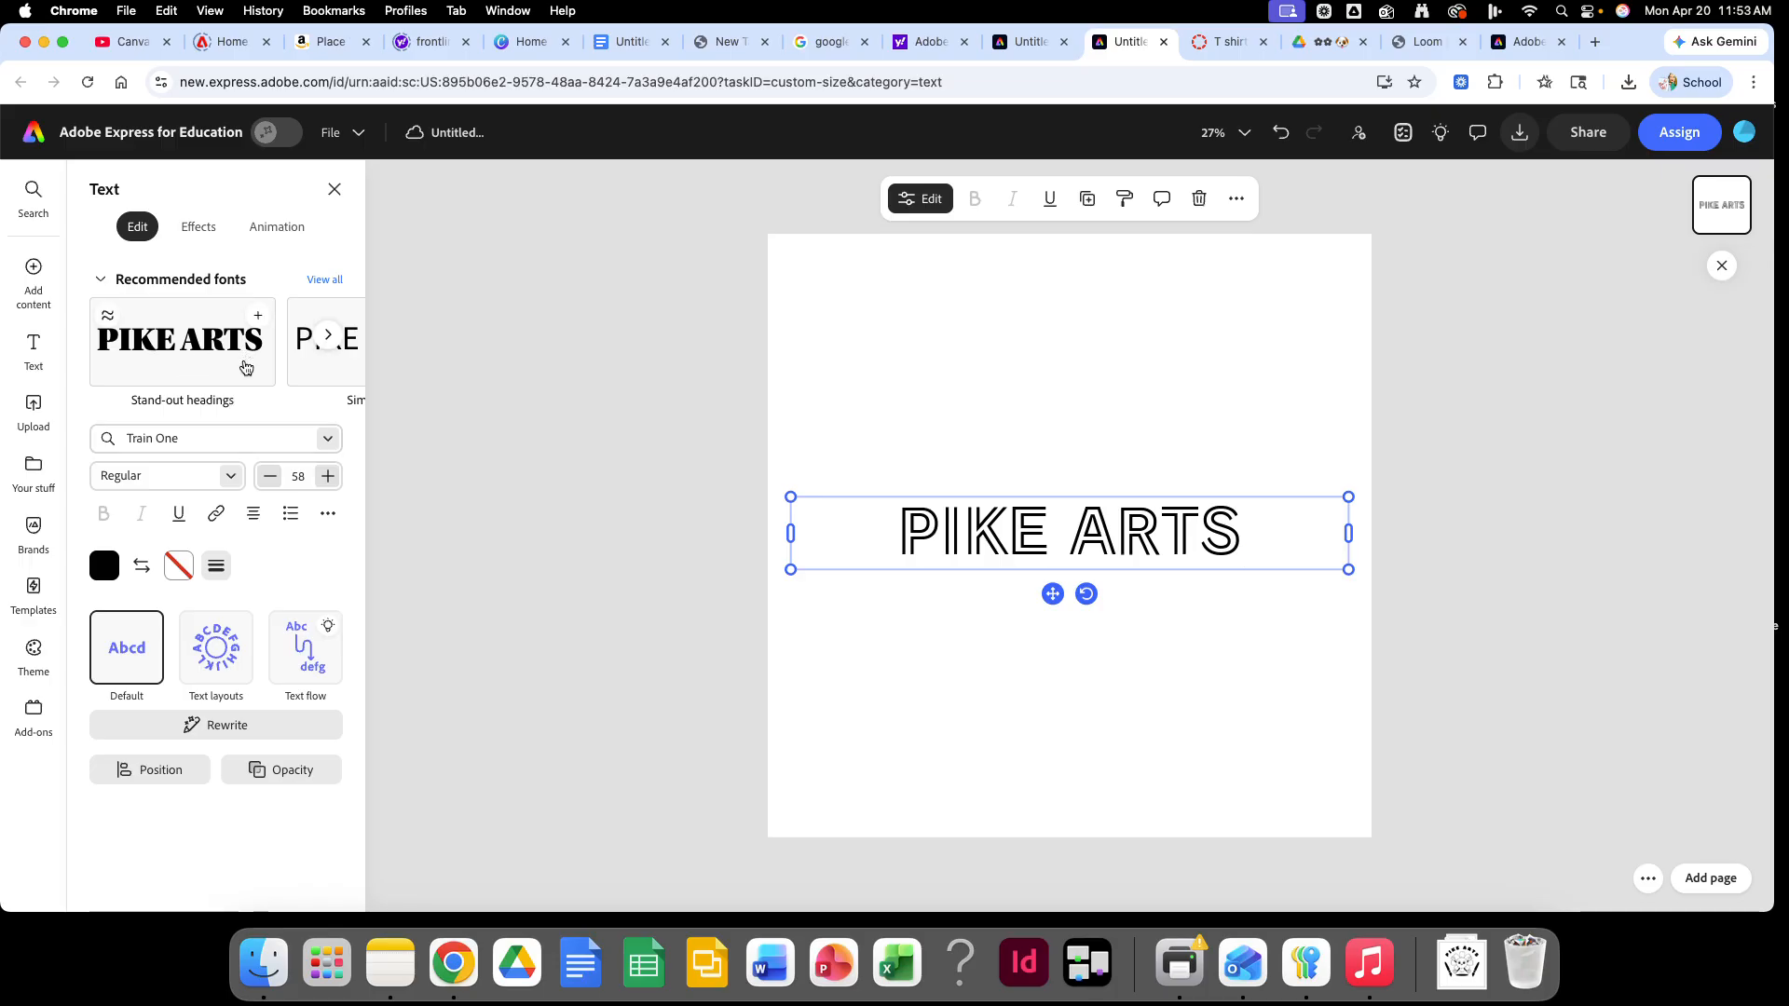
Step: Change the font of the PIKE ARTS text to Nanum Pen Regular
click(244, 447)
click(328, 440)
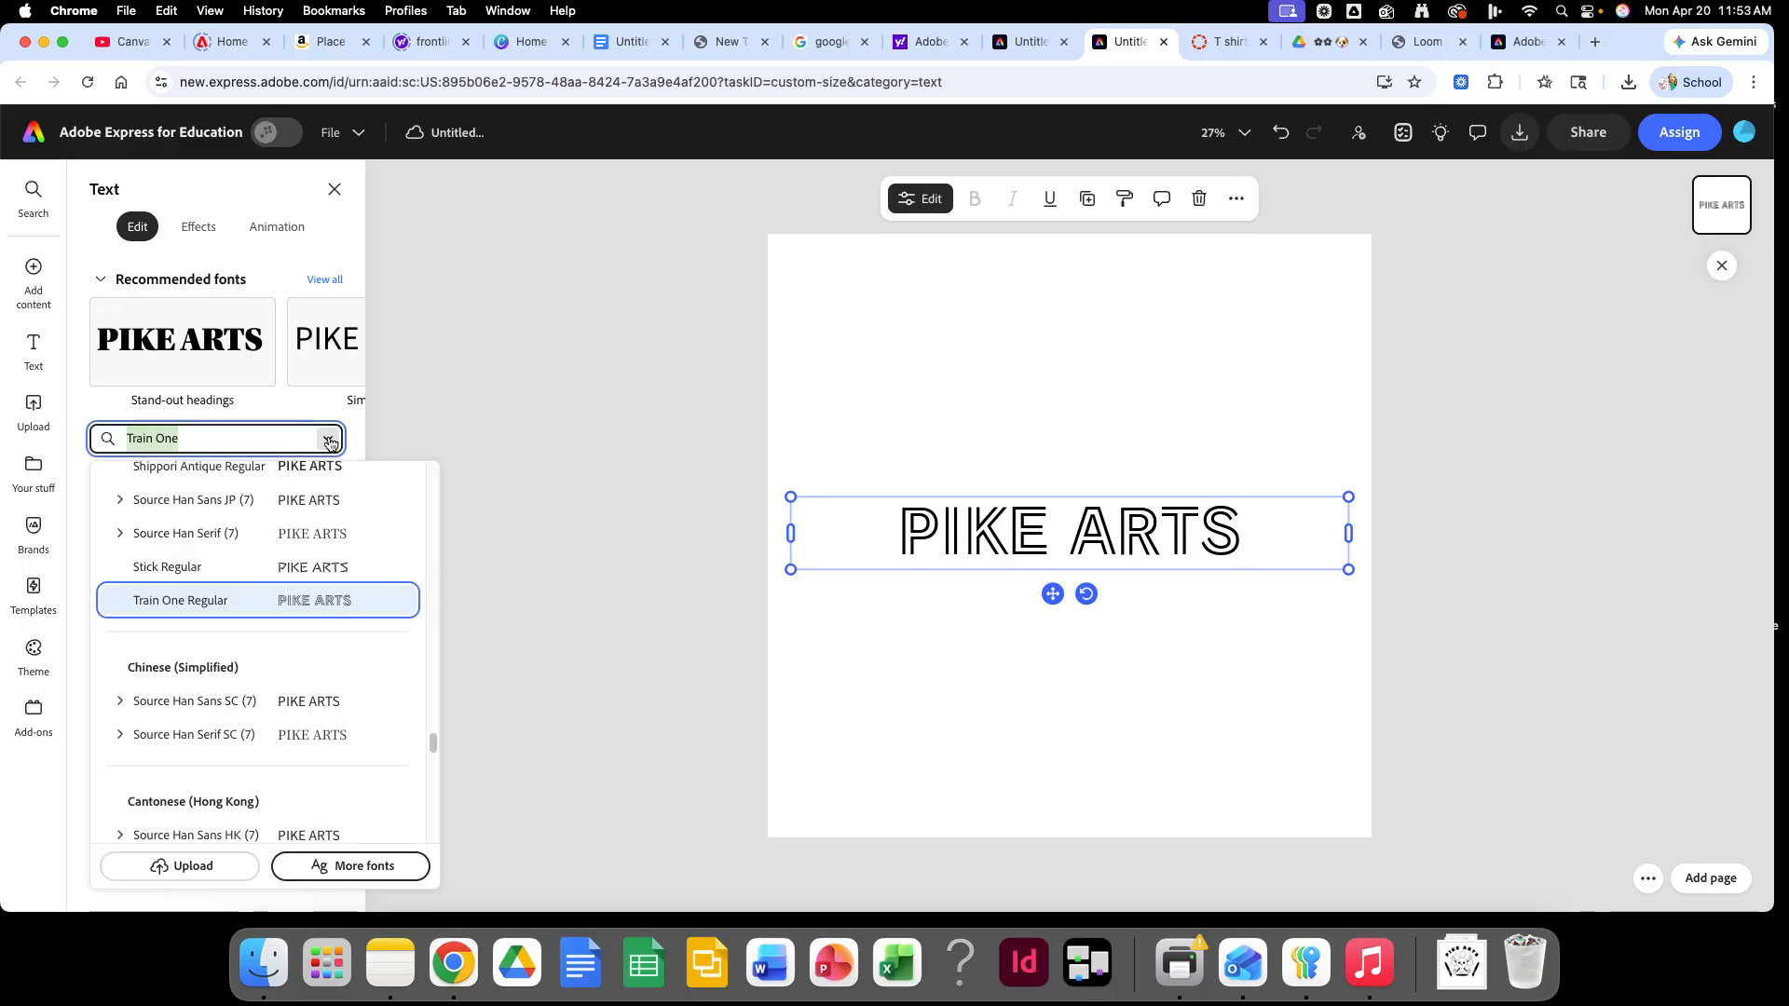
scroll(327, 572, down, 15)
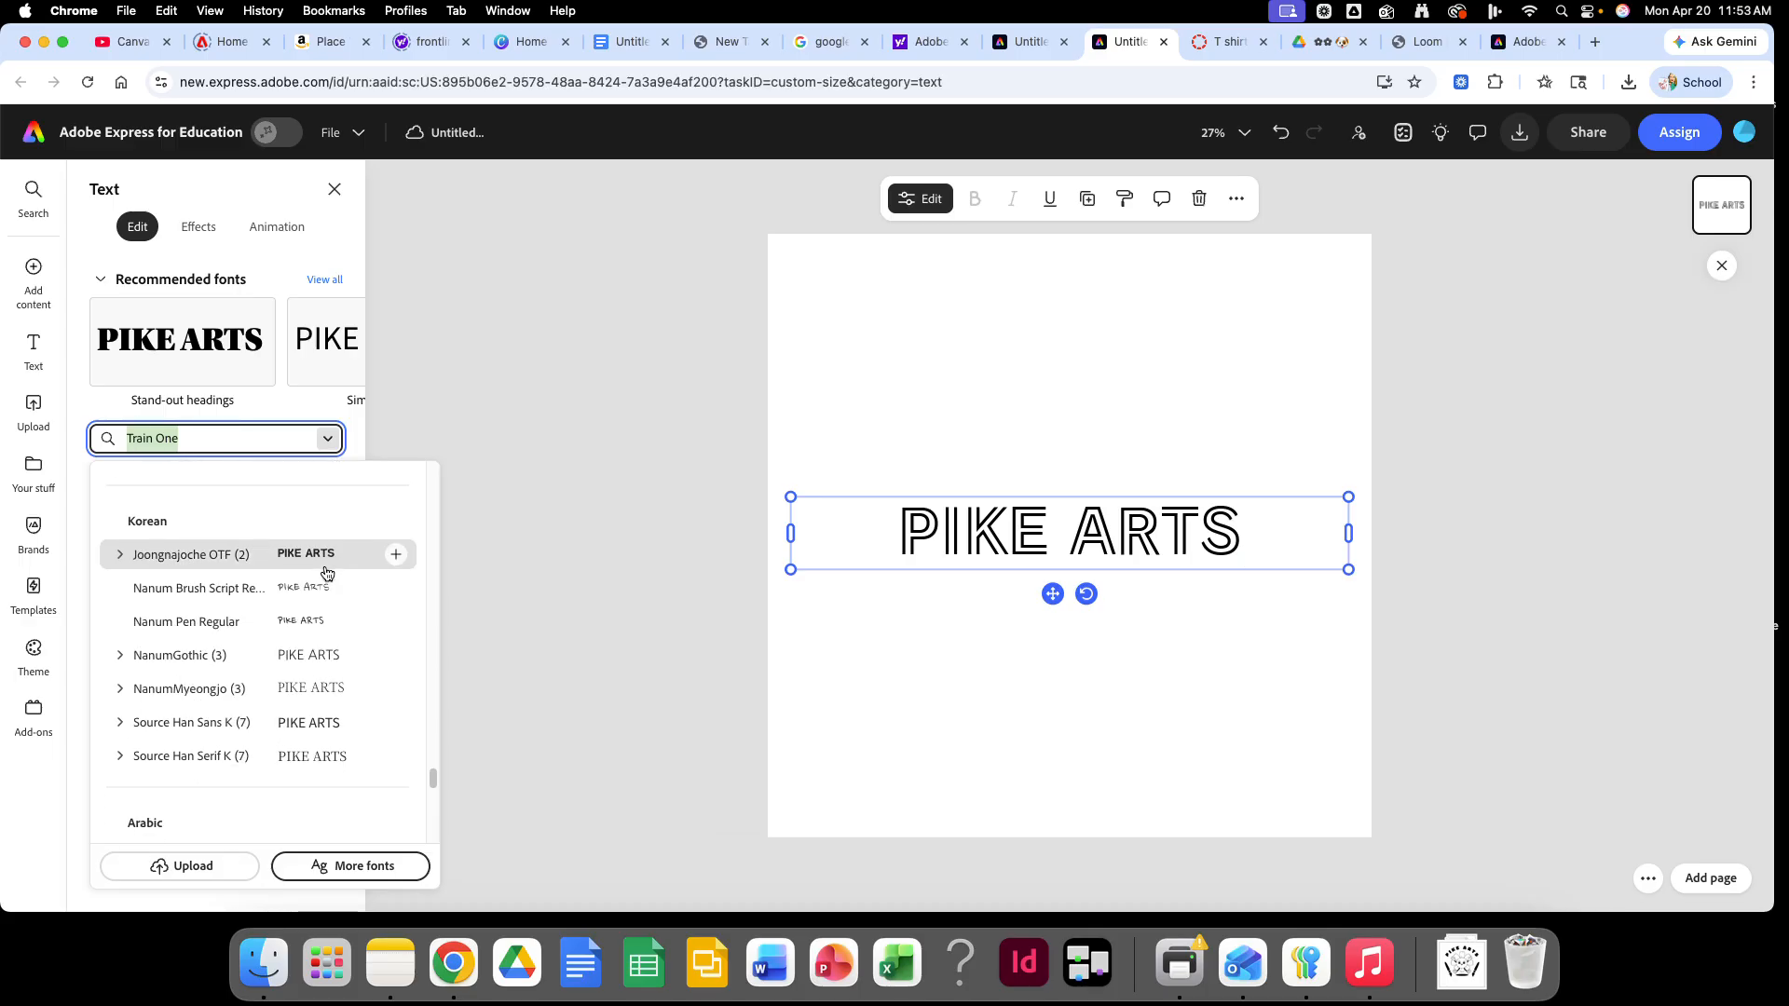
click(303, 624)
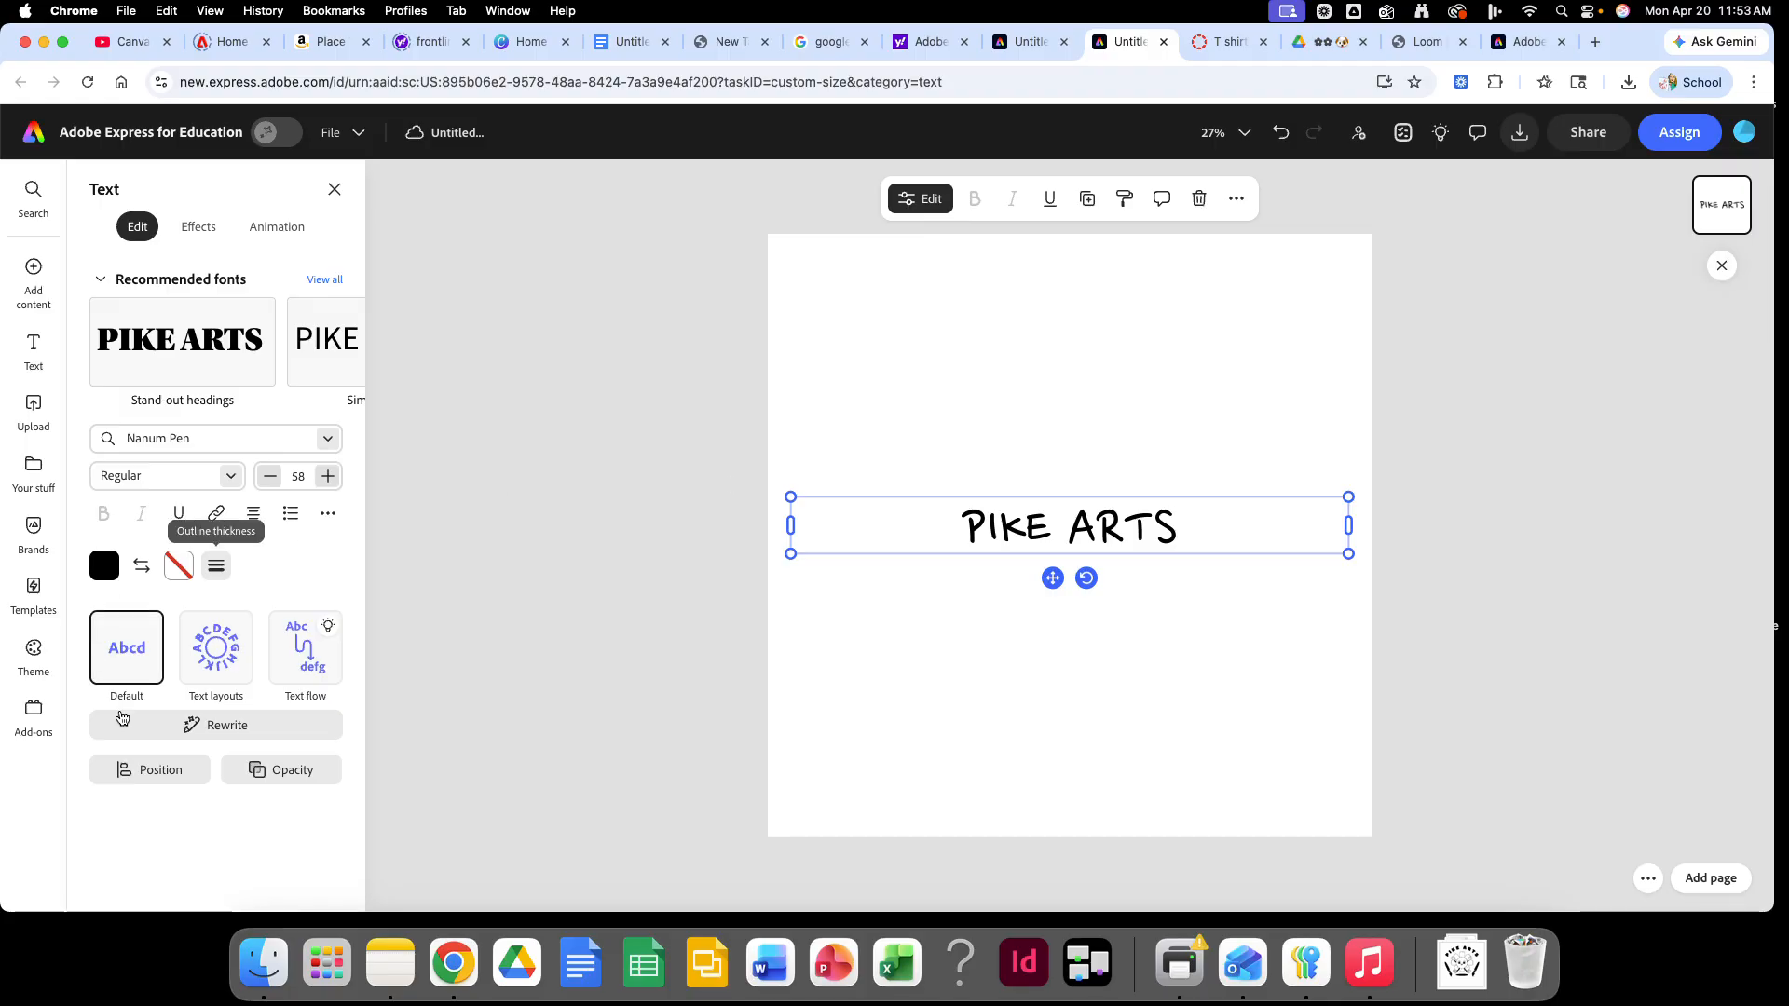
Step: Apply the Arch text layout to PIKE ARTS and move the arch to the upper part of the page
click(211, 660)
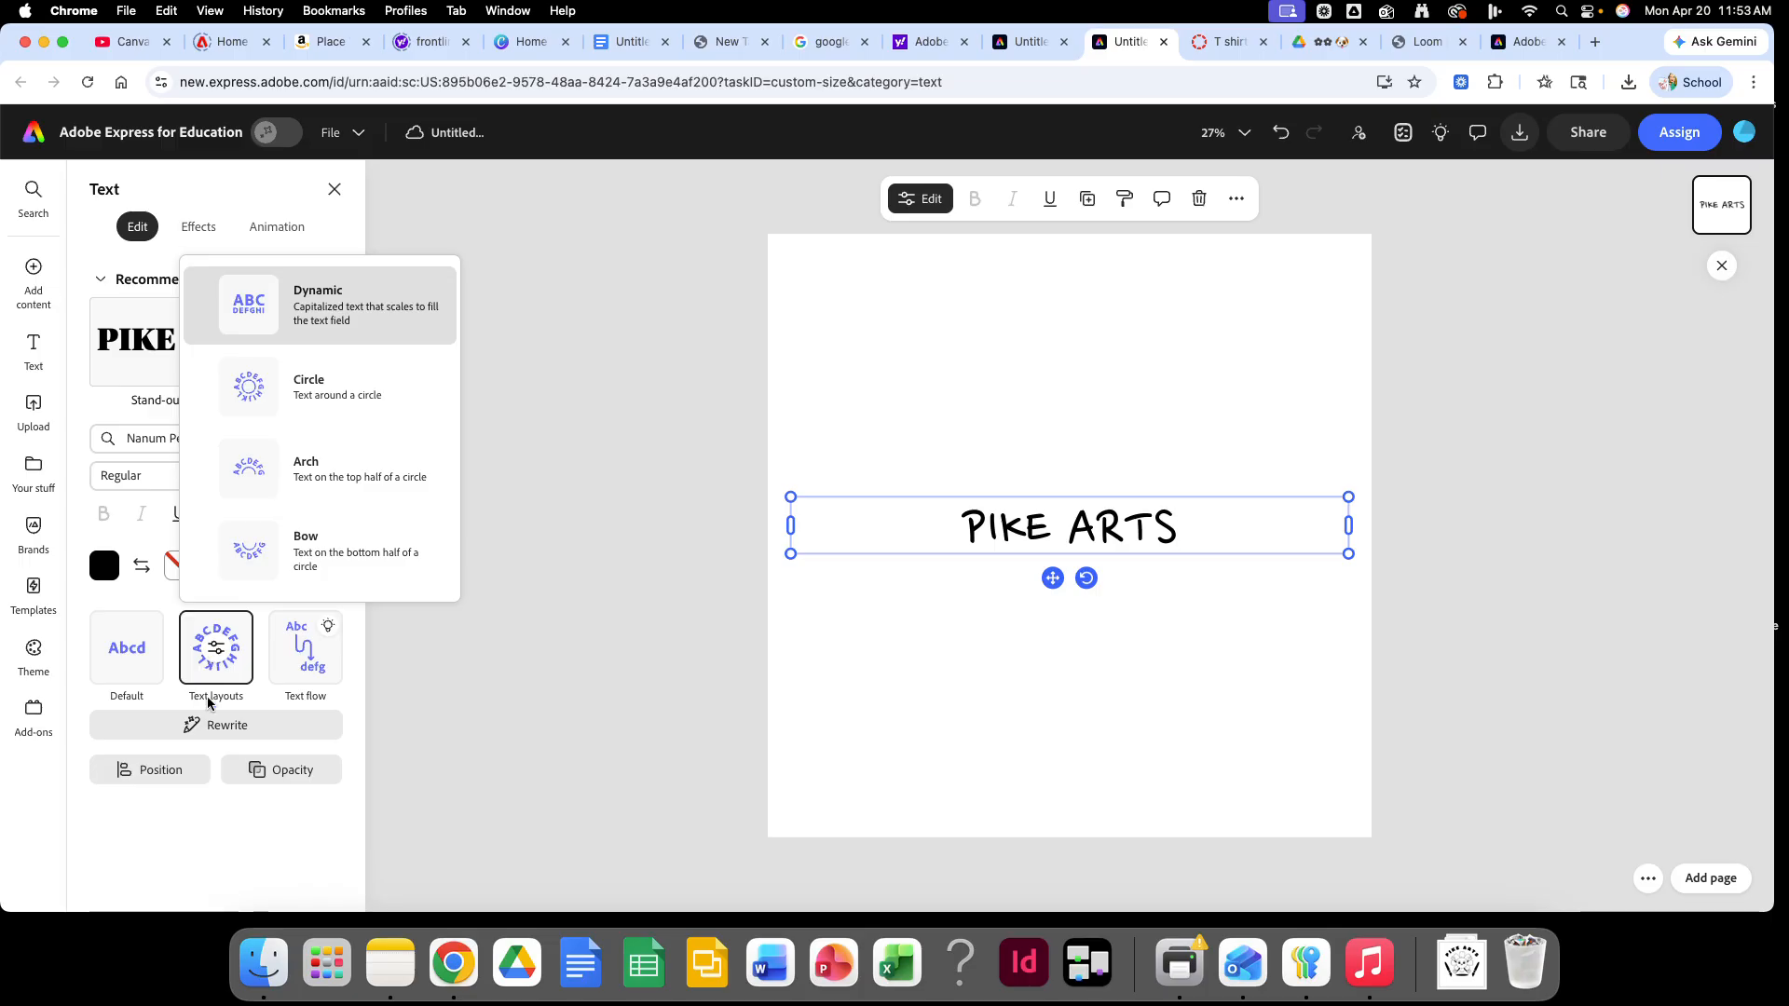
click(283, 485)
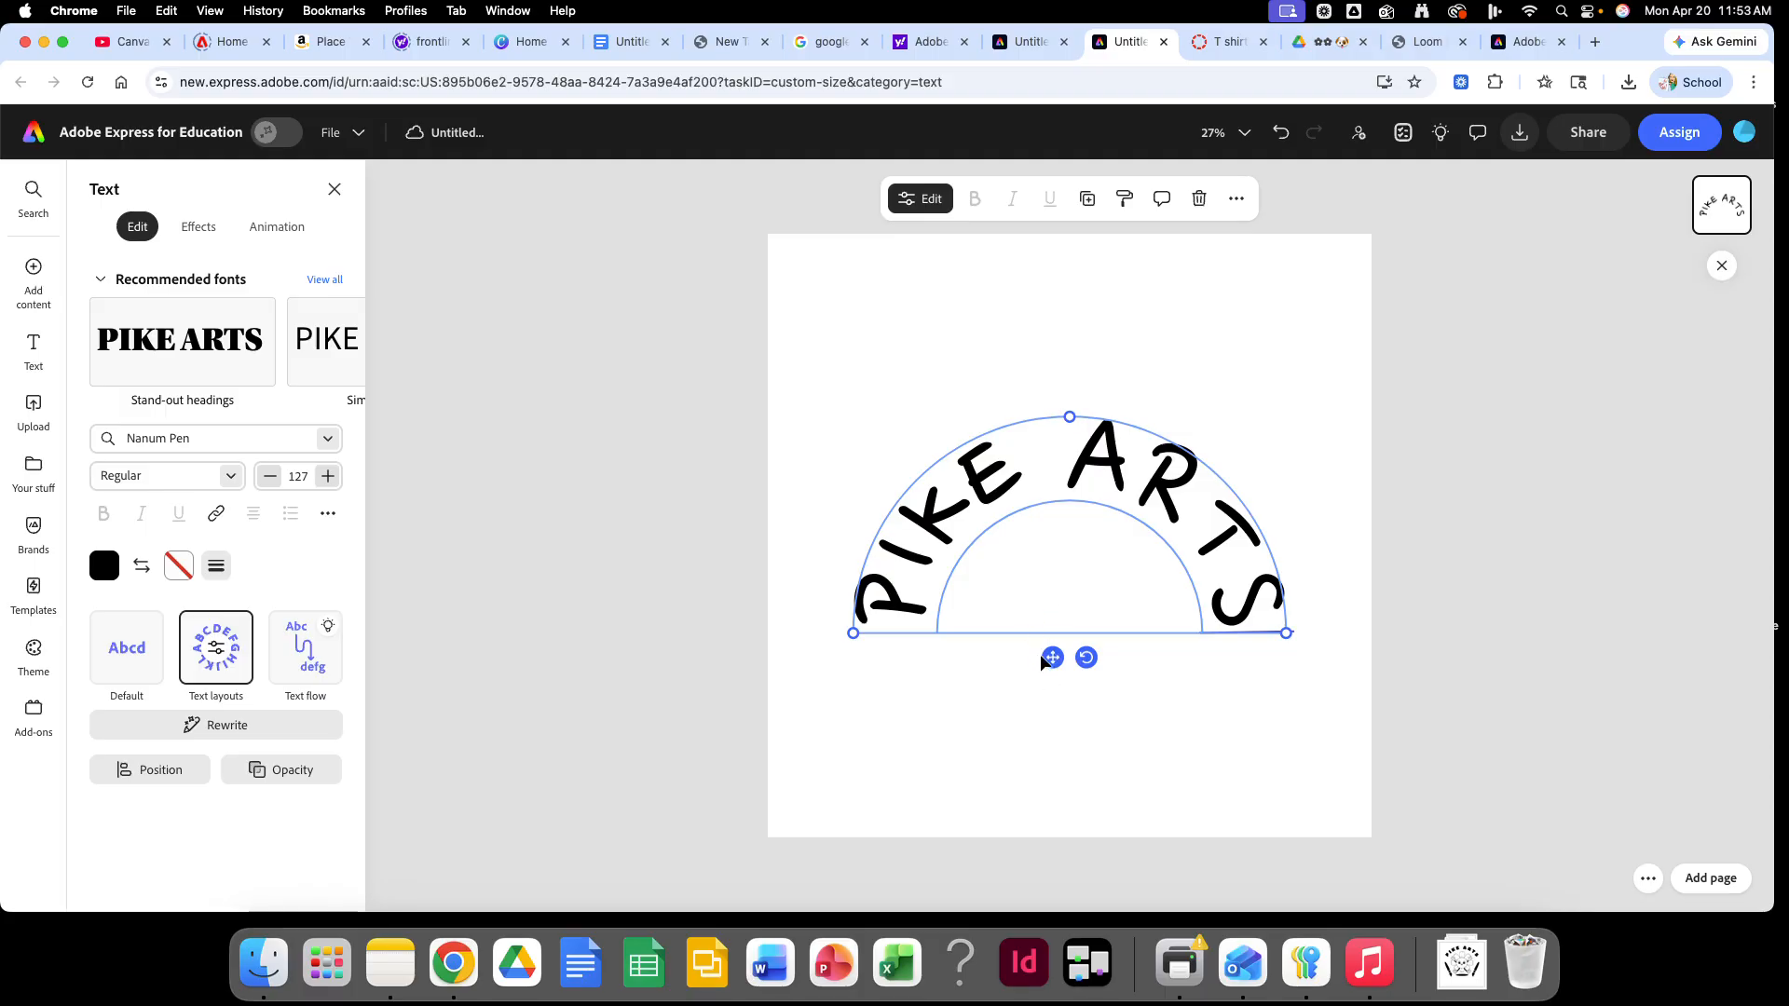
drag(1051, 658, 1056, 510)
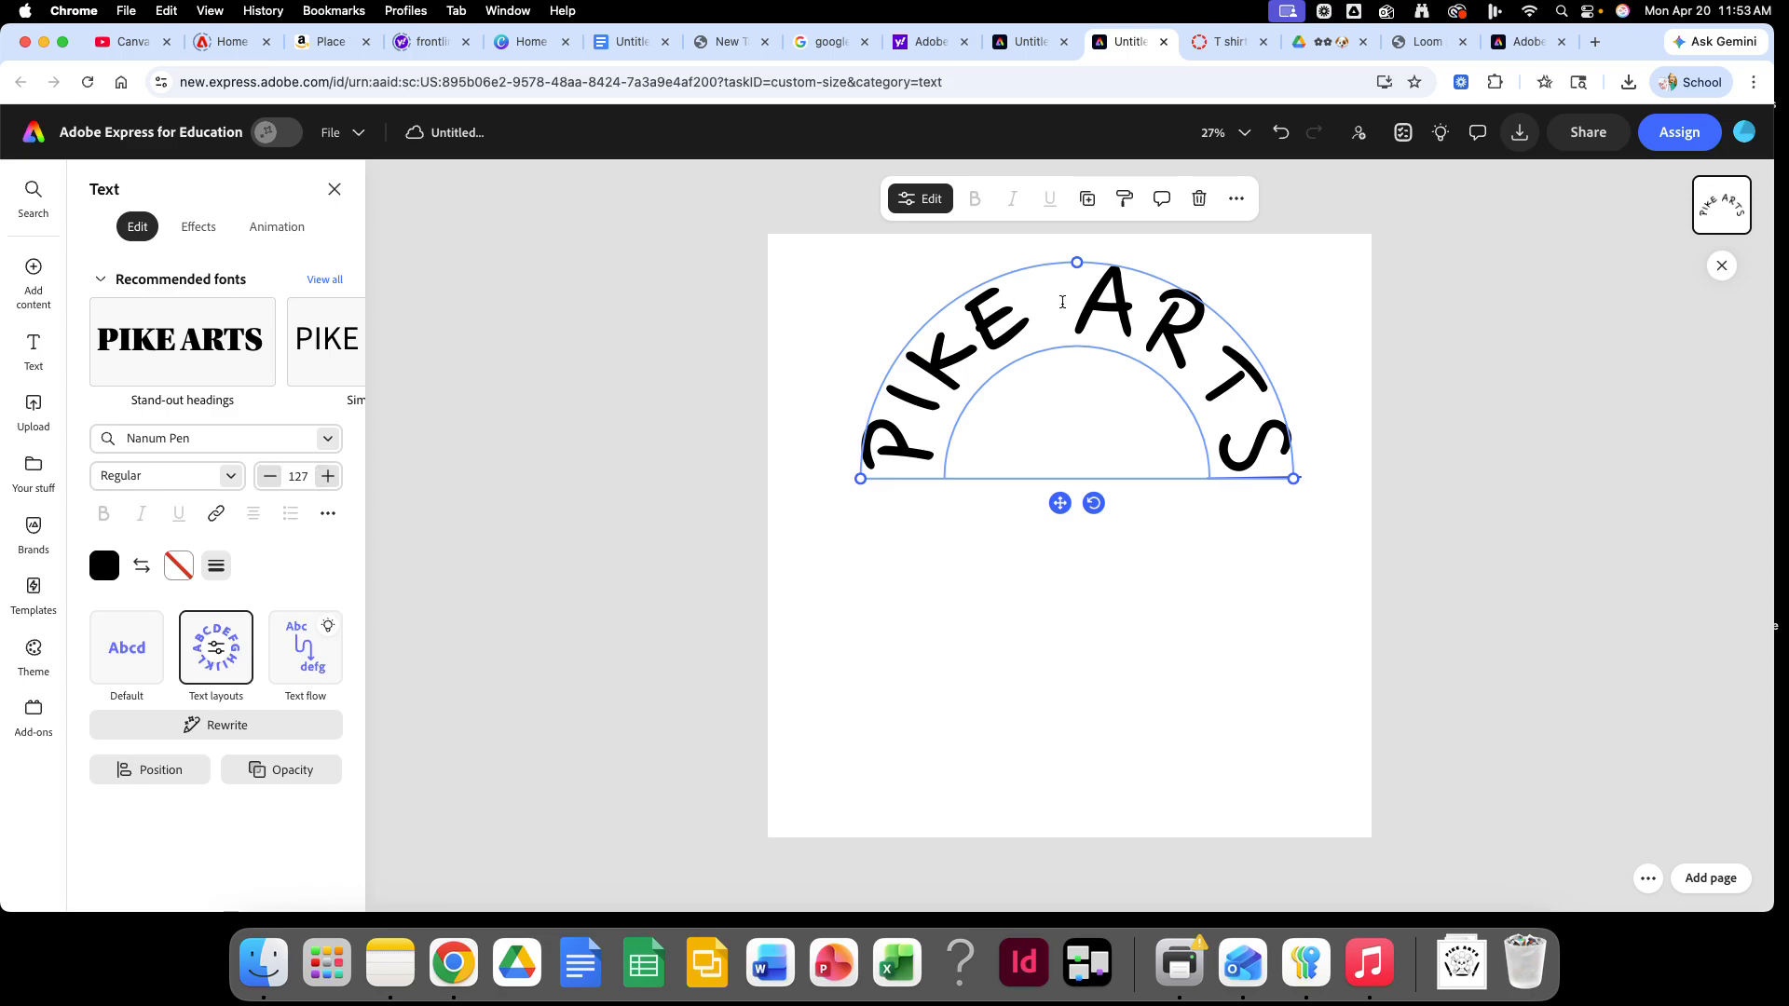
Step: Increase the arched text's font size to 163 and move it down so the whole arch fits on the page
click(329, 477)
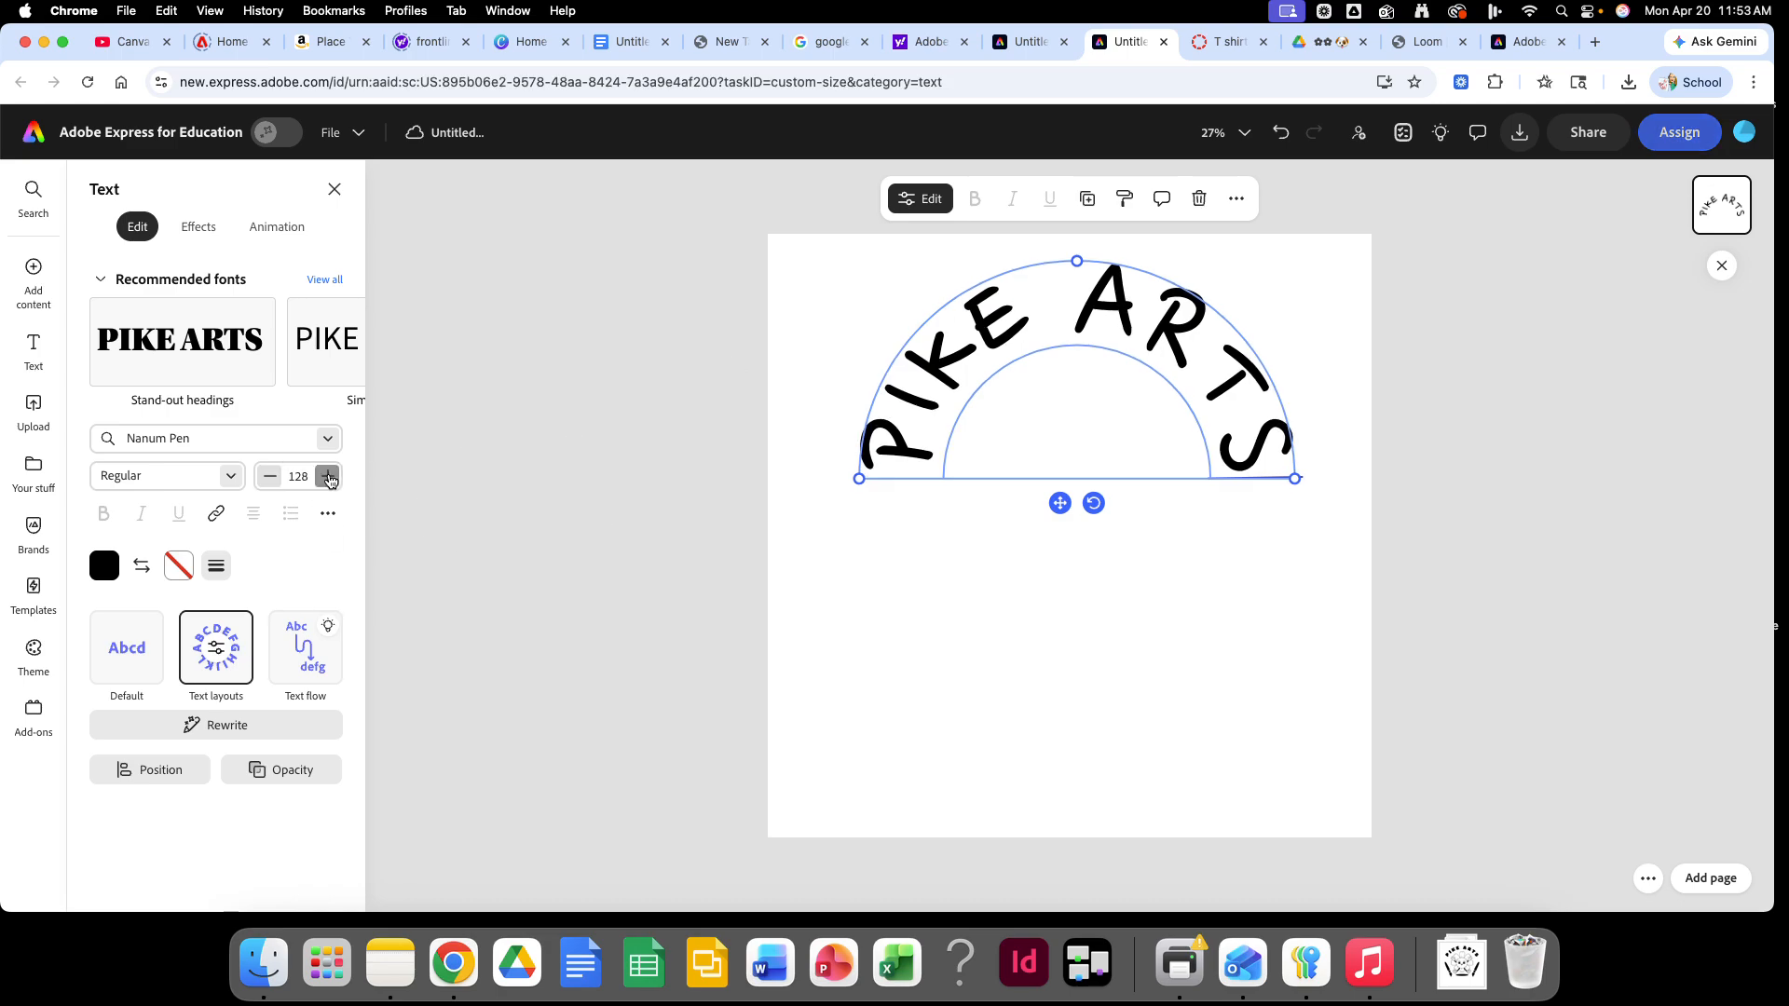
click(329, 476)
click(329, 476)
click(329, 477)
click(329, 476)
click(329, 476)
click(329, 476)
click(328, 476)
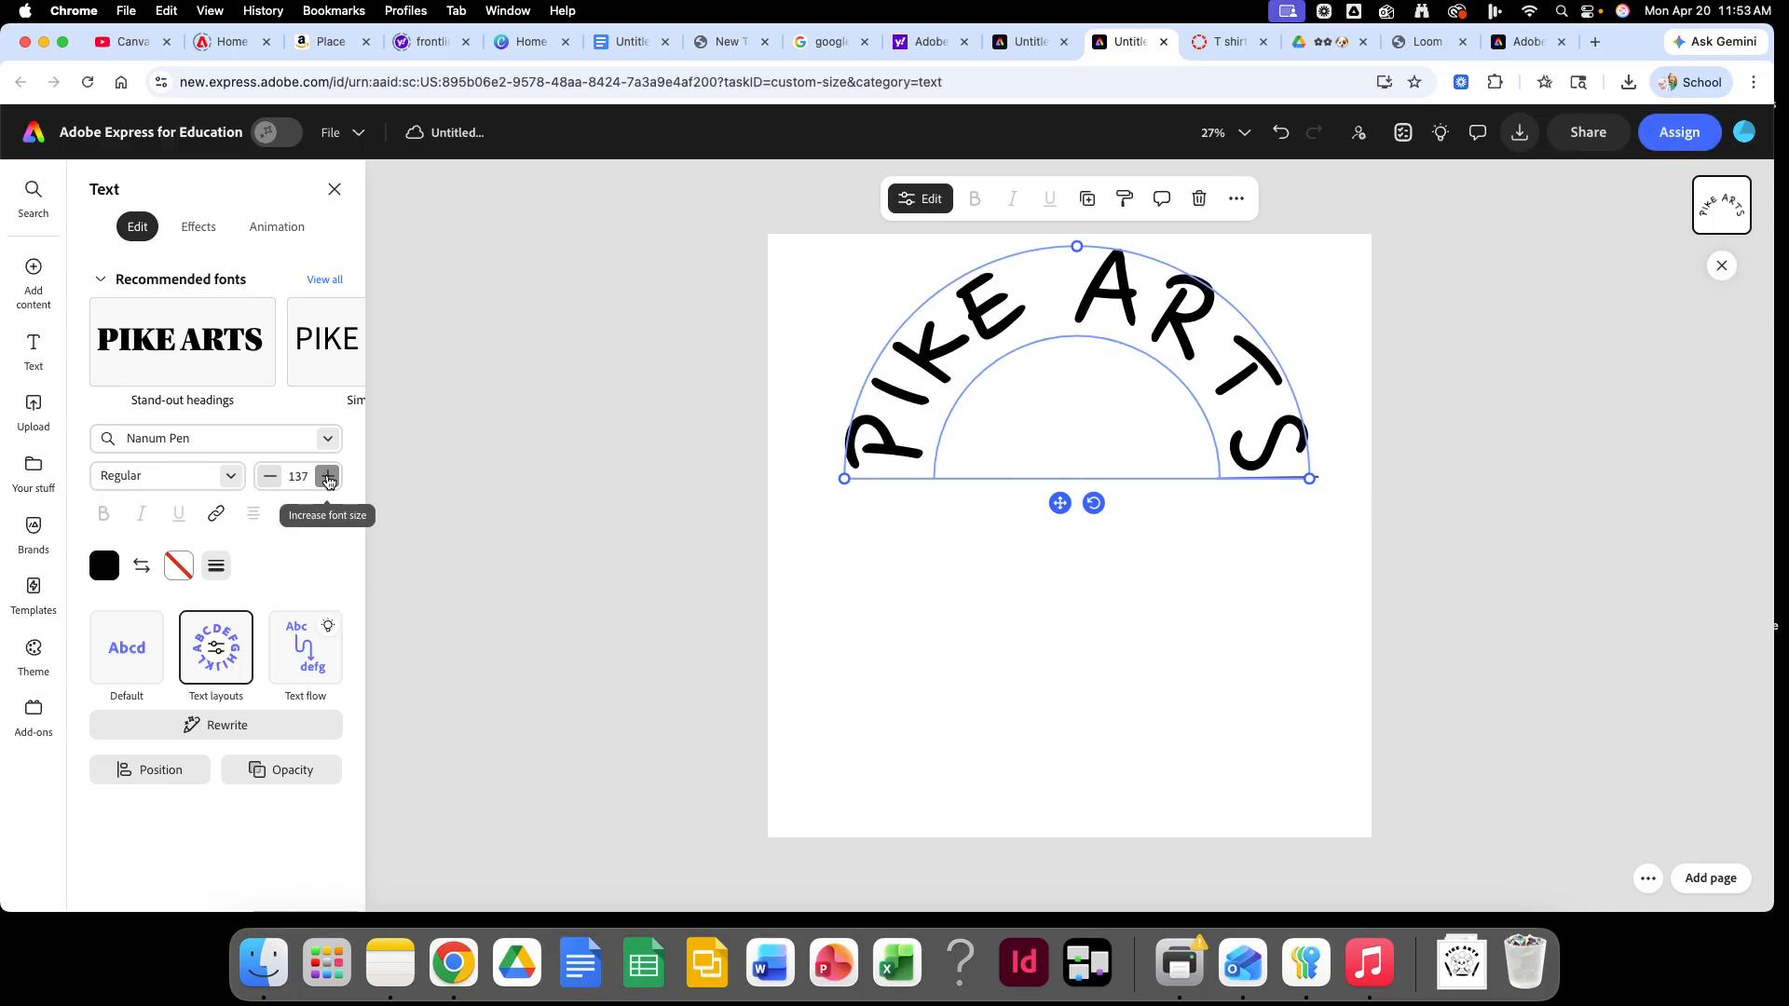
click(328, 476)
click(328, 477)
click(328, 476)
click(328, 476)
click(328, 477)
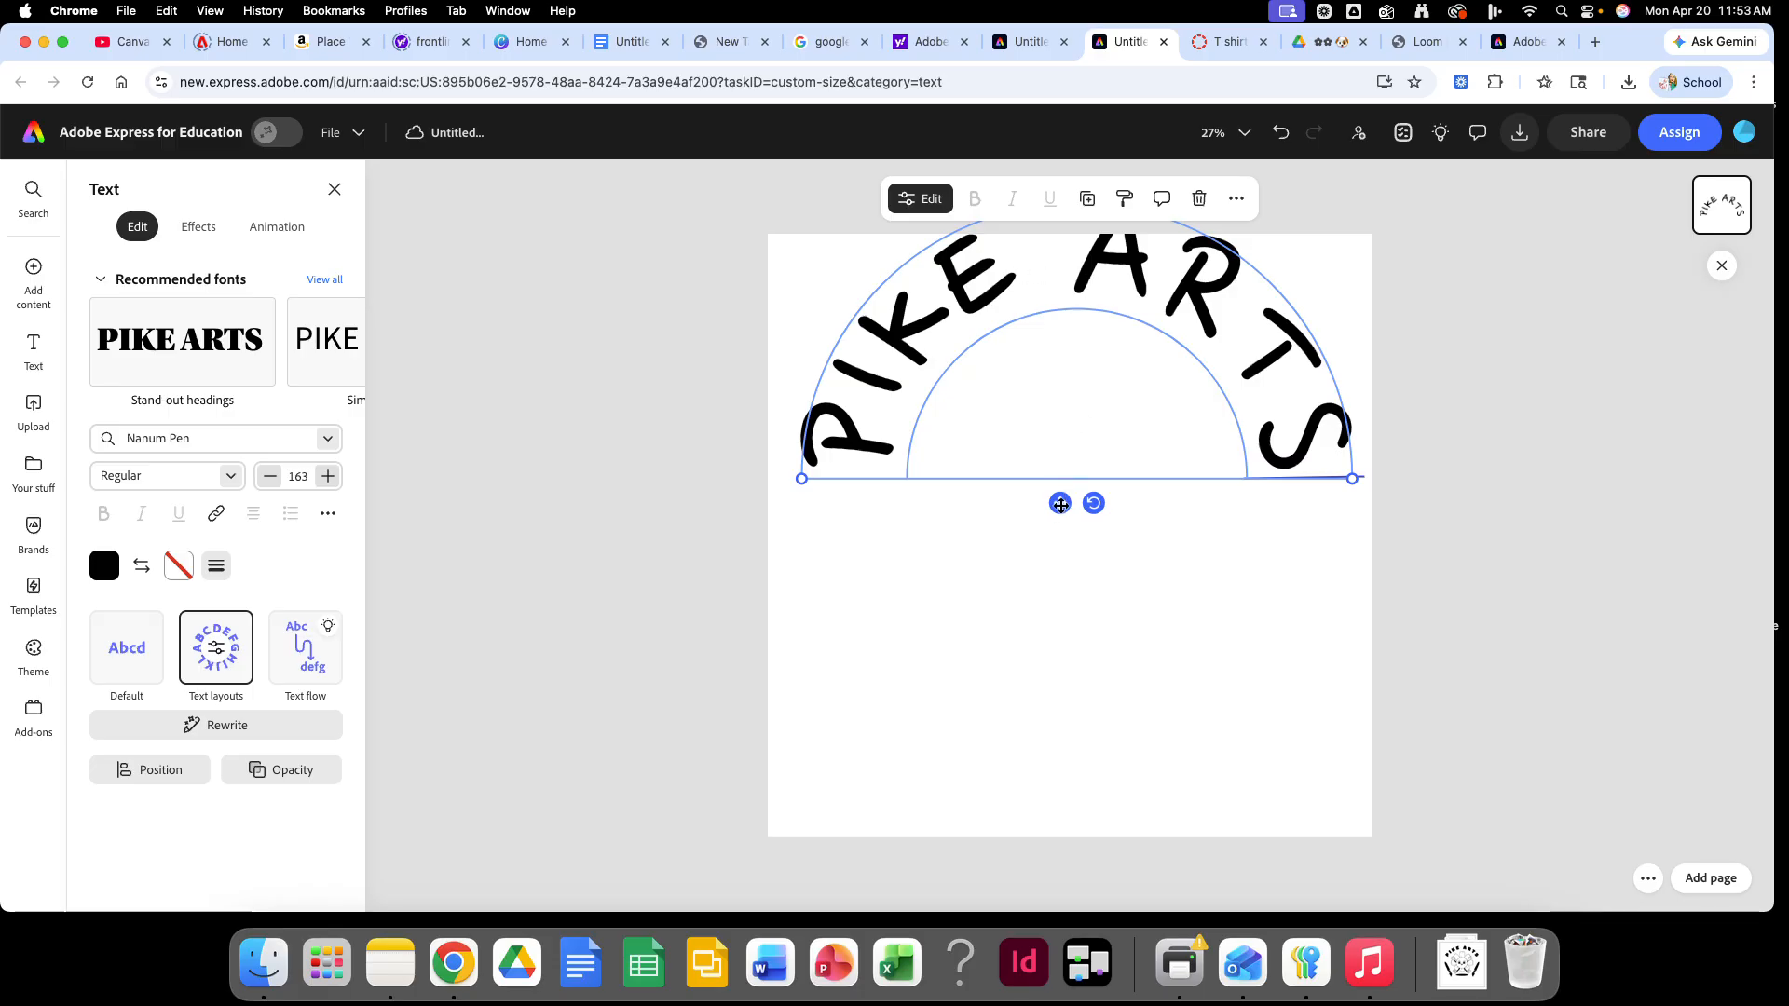
drag(1060, 504, 1053, 572)
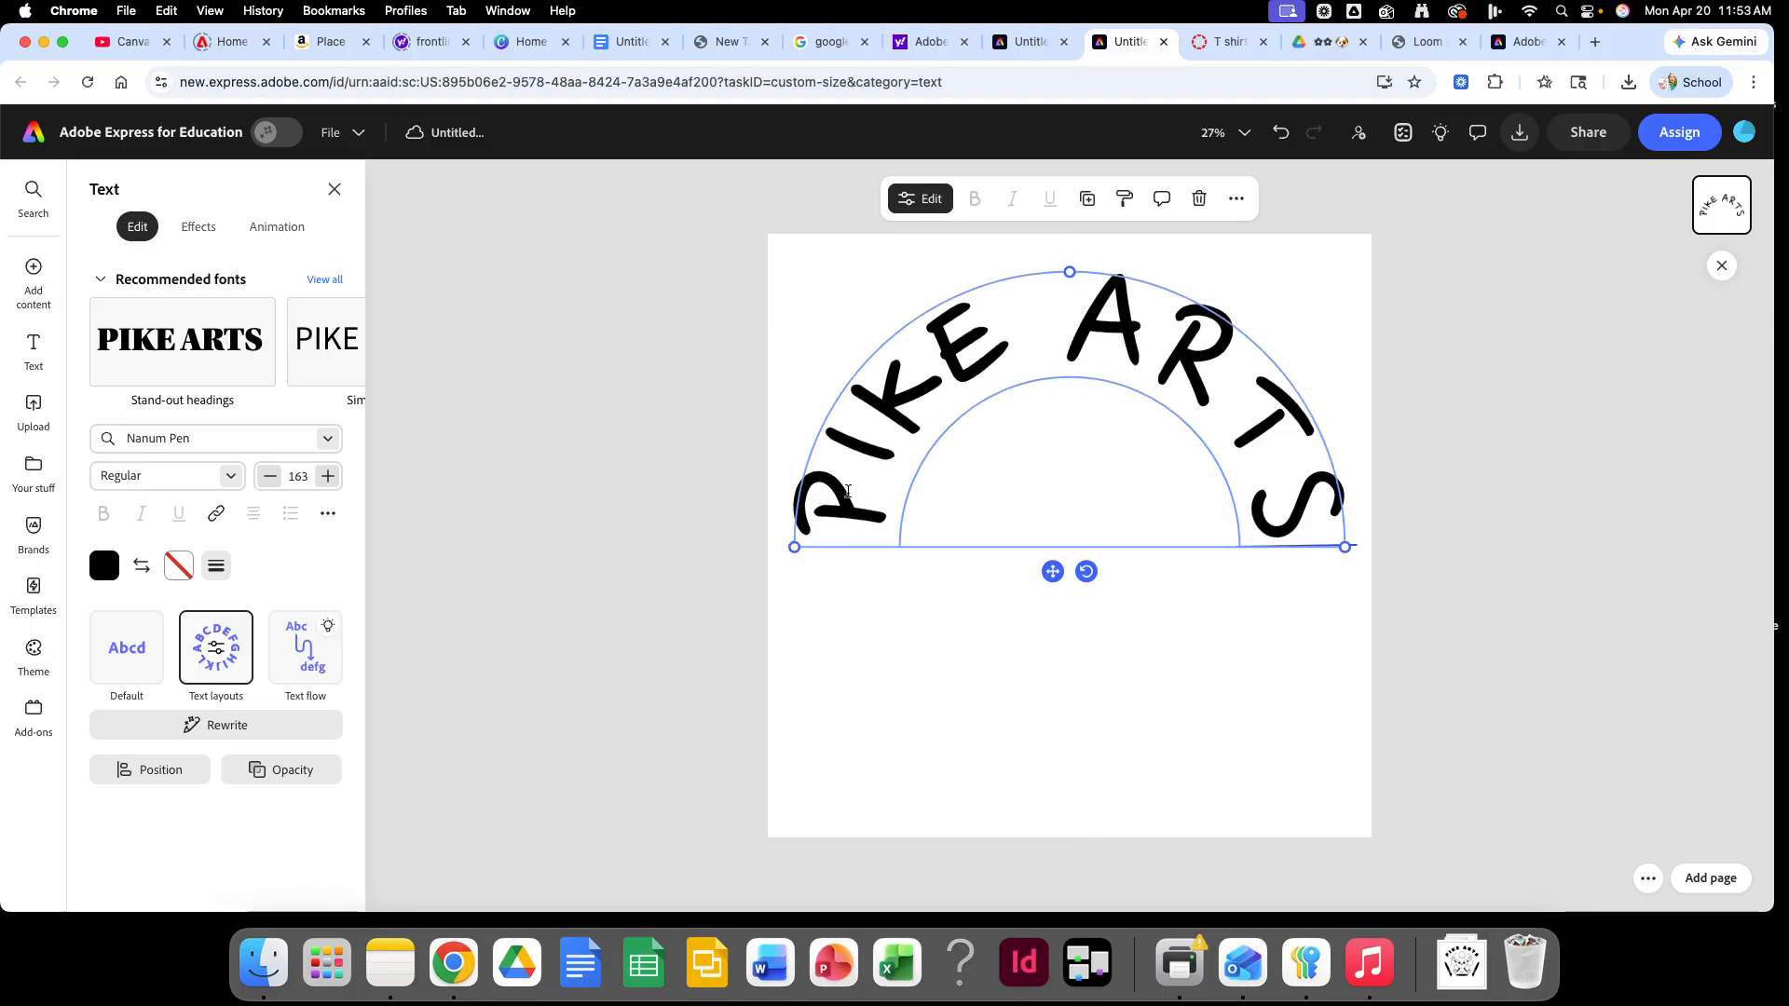
Step: Stretch the arched text to font size 243 and move it down so the top of the arch lies on the page
click(1129, 354)
drag(801, 554, 663, 559)
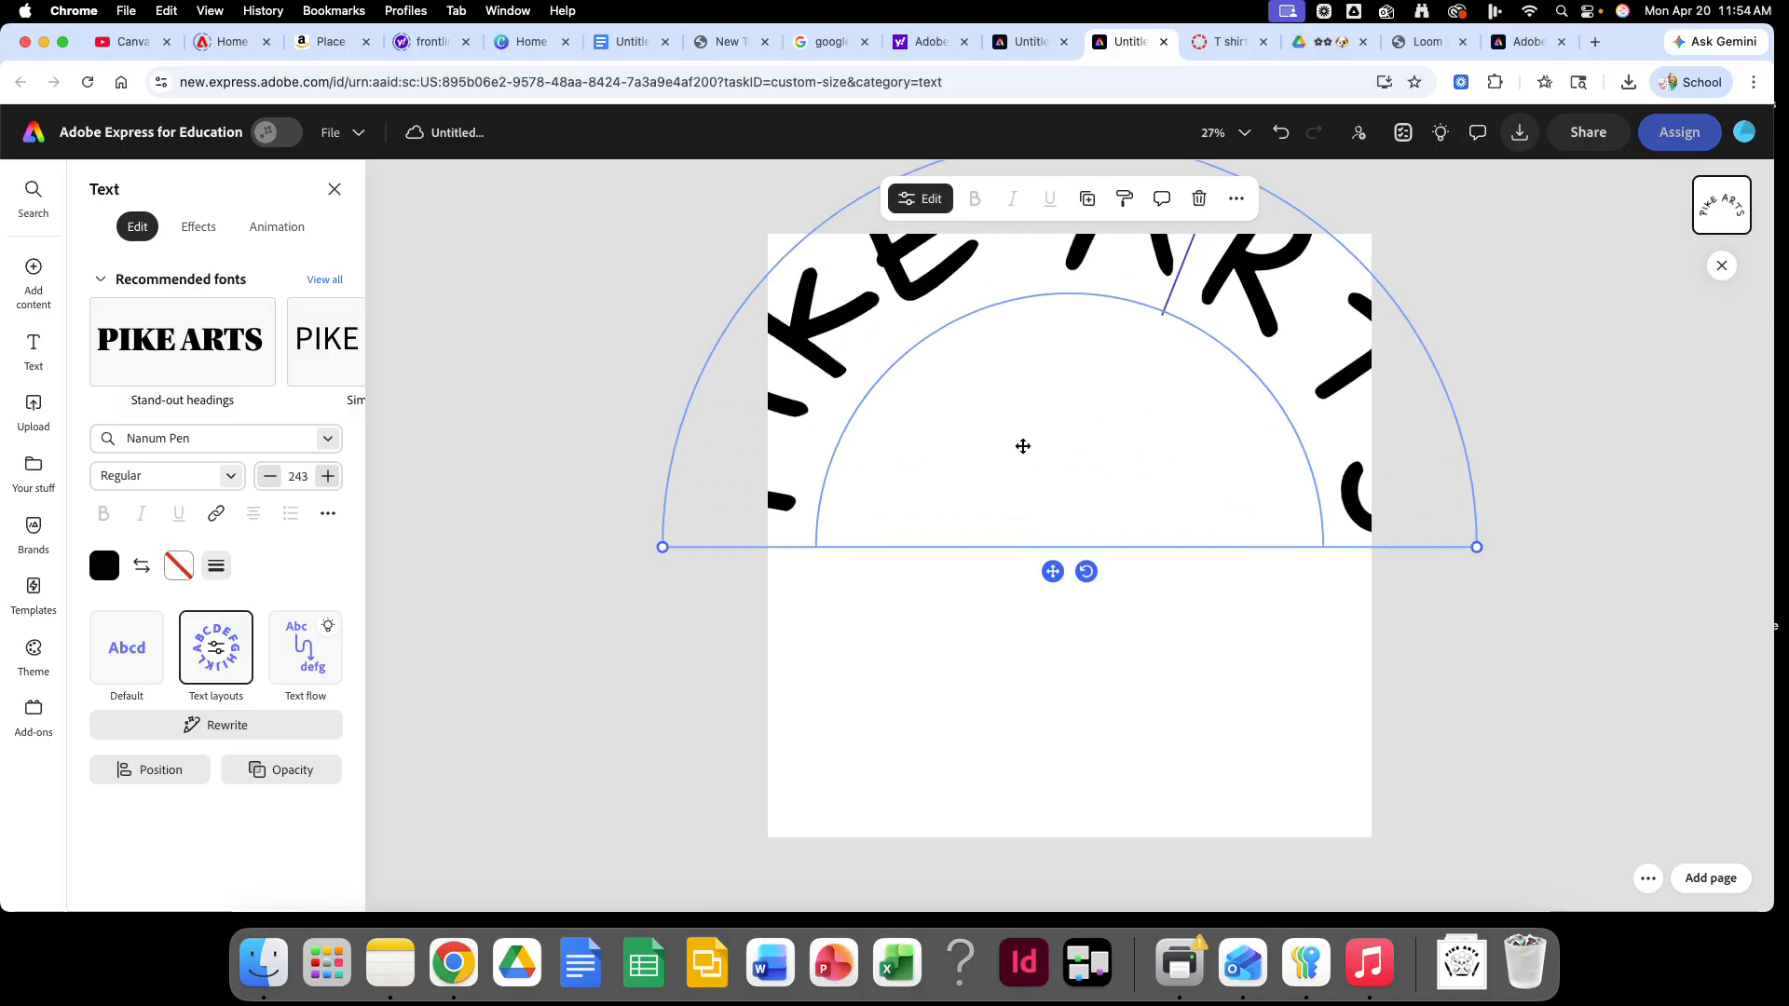
drag(1232, 268, 1233, 371)
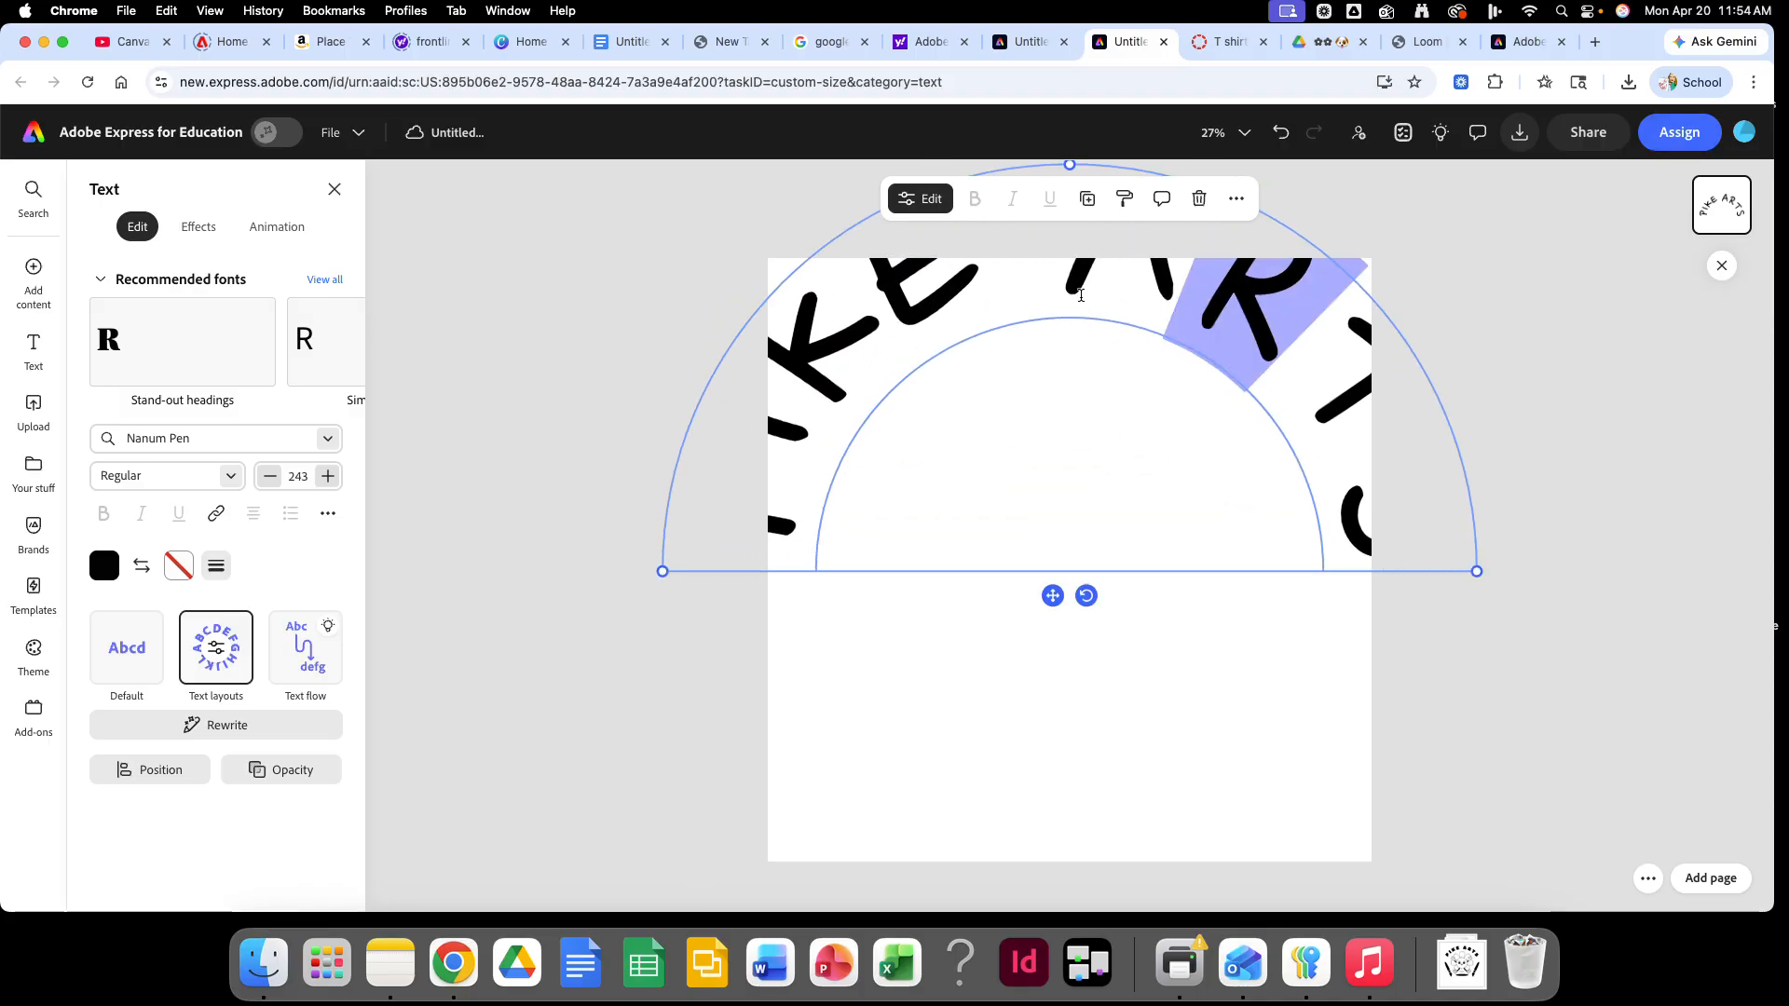
drag(1054, 597, 1071, 706)
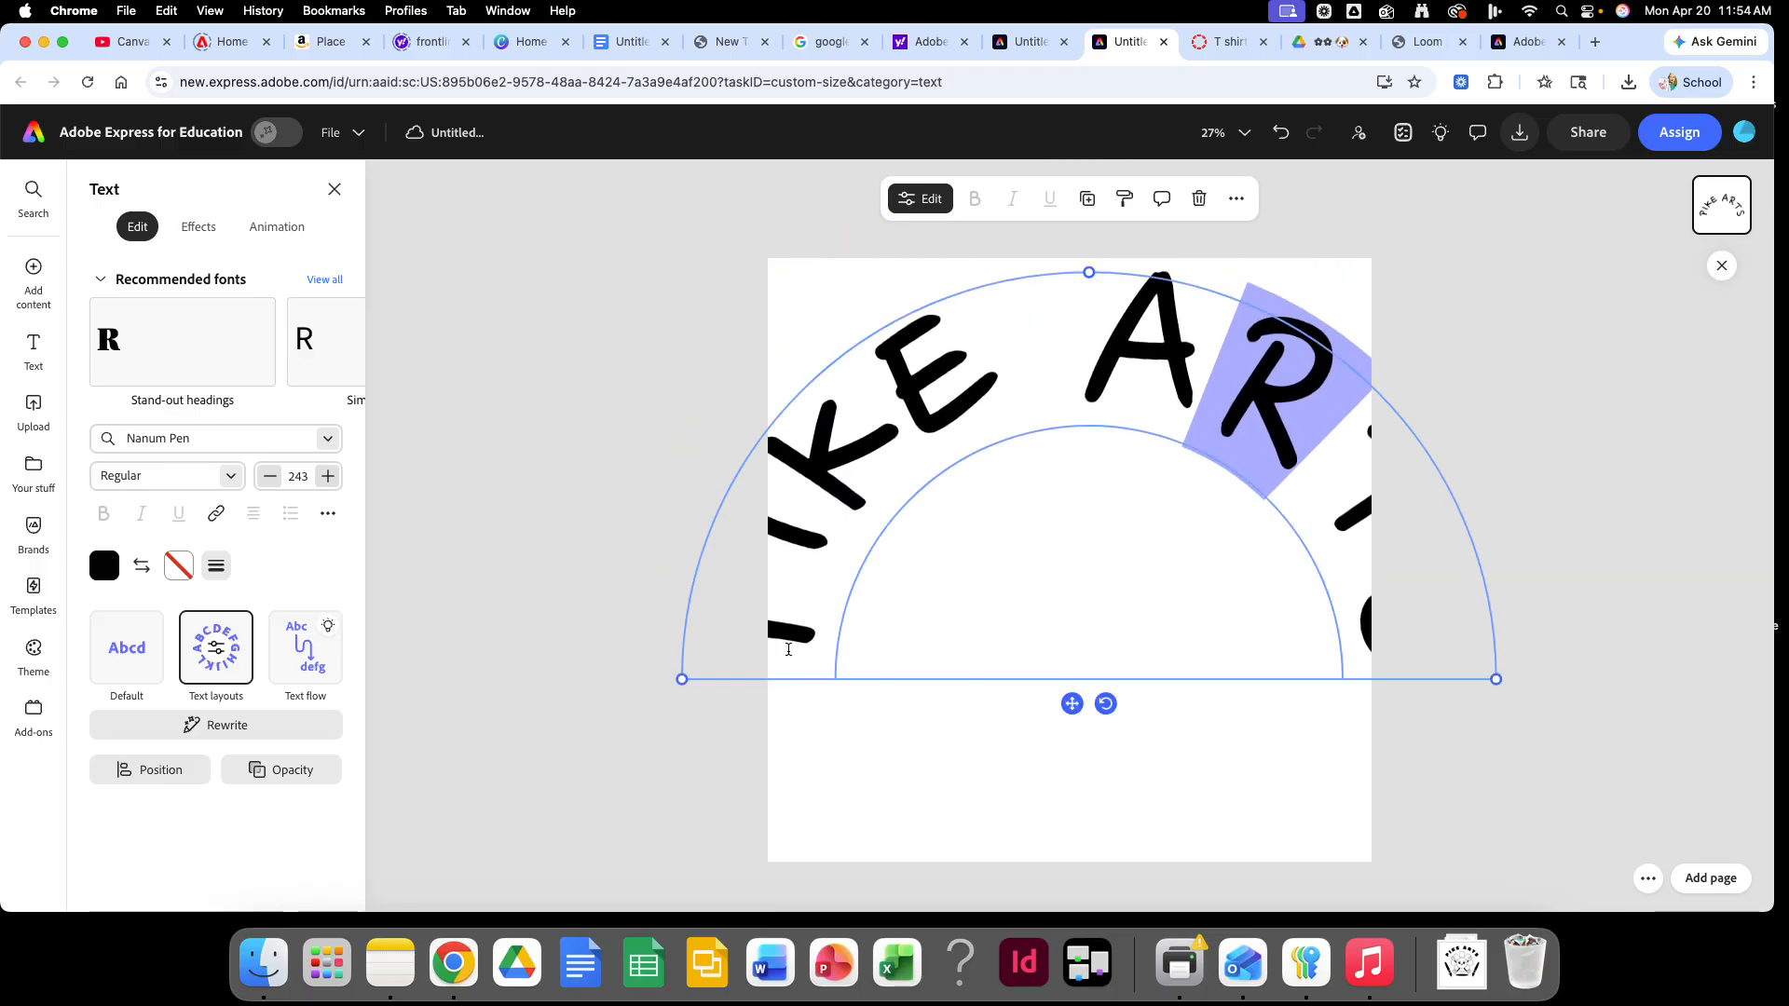
Step: Reduce the arched text's font size to 188 and move the arch up near the page's upper edge
click(269, 476)
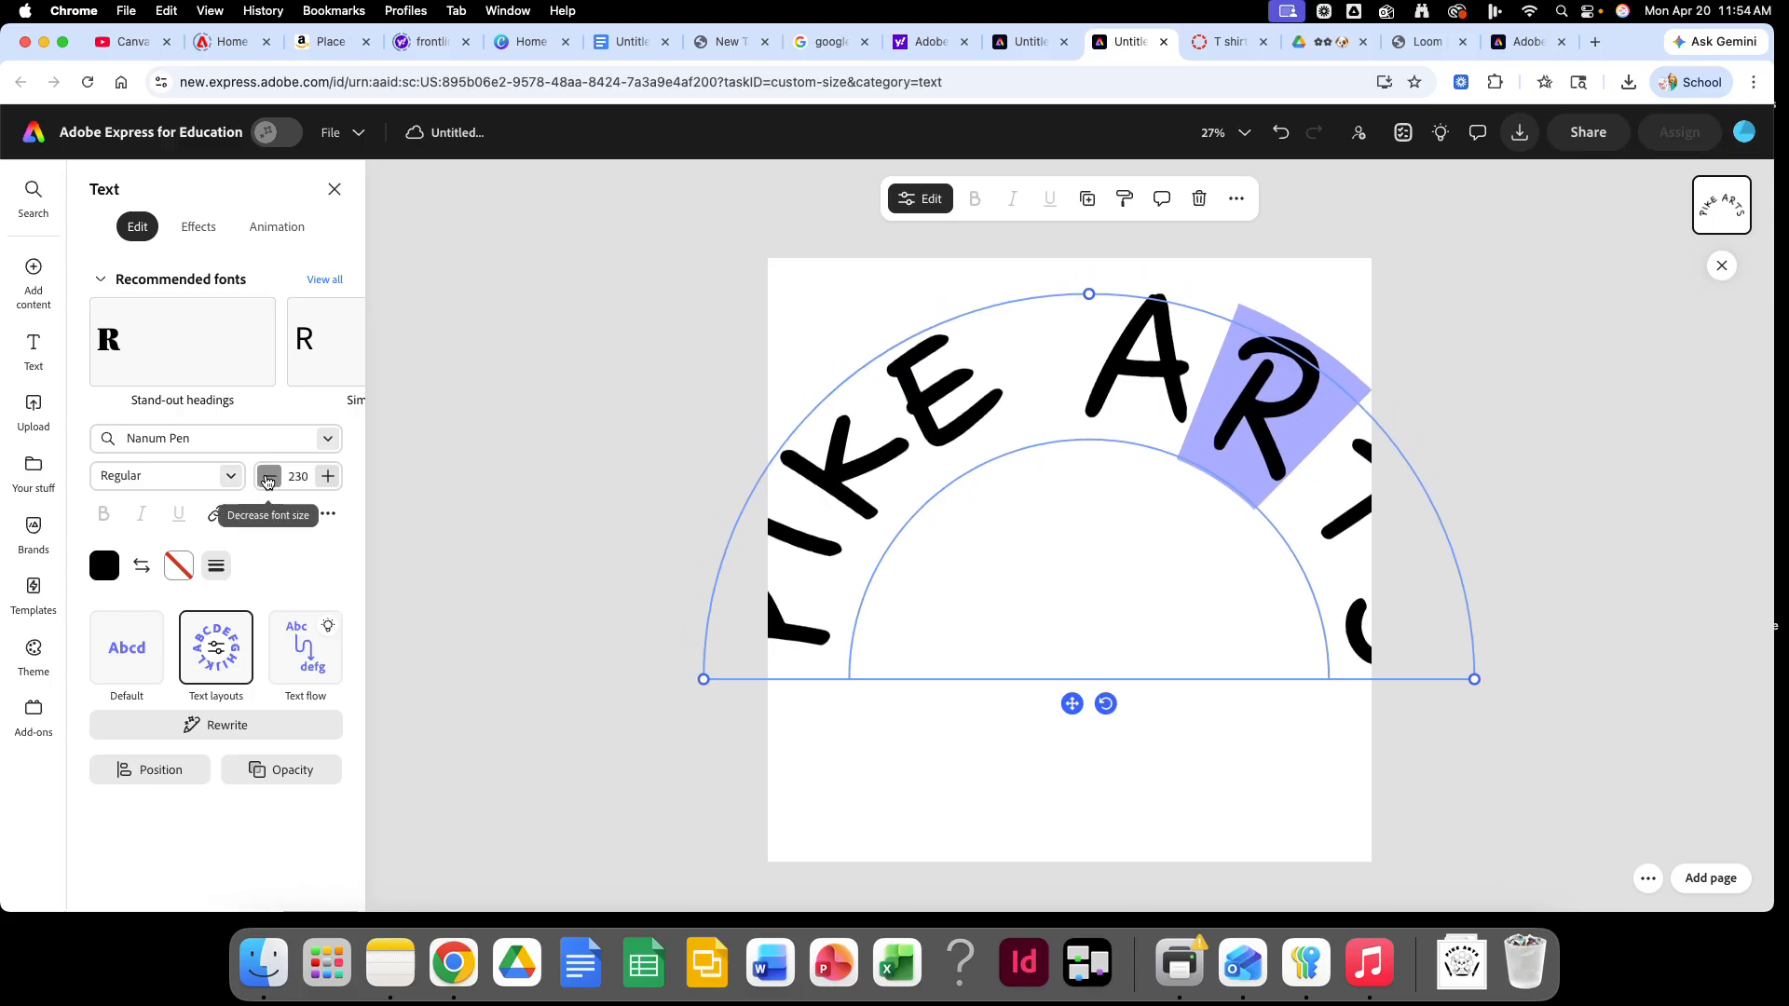
drag(268, 481, 268, 480)
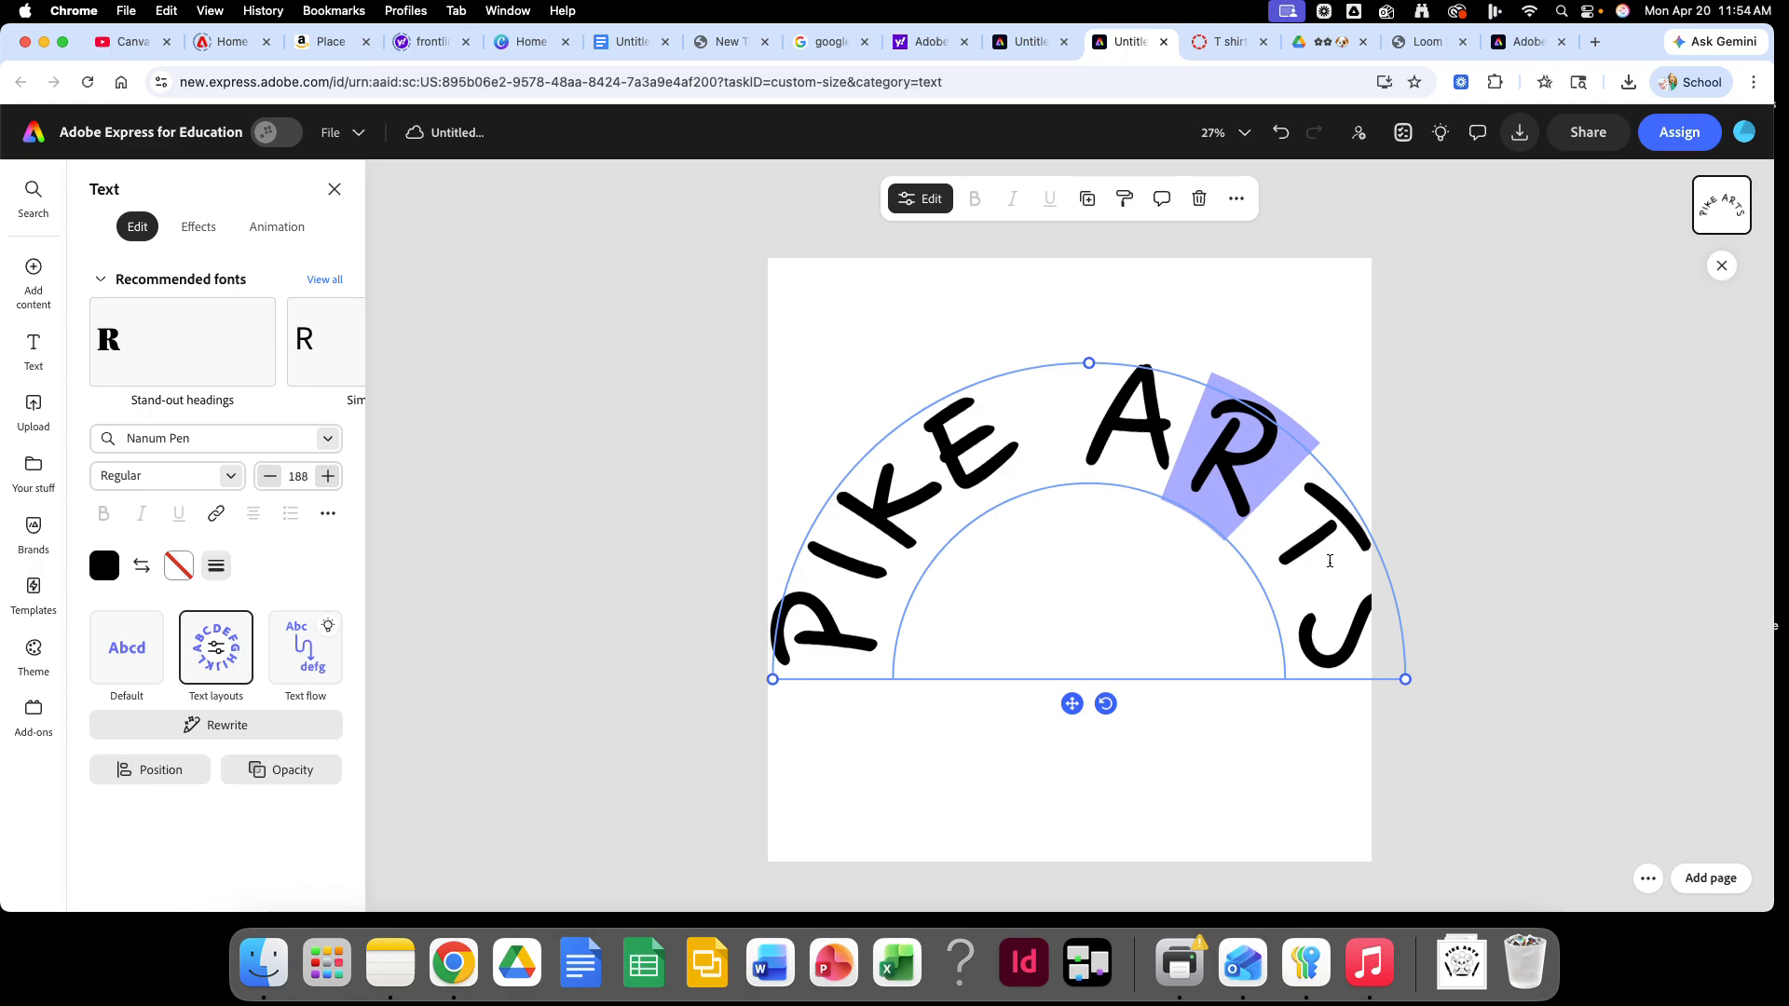
drag(1071, 704, 1060, 621)
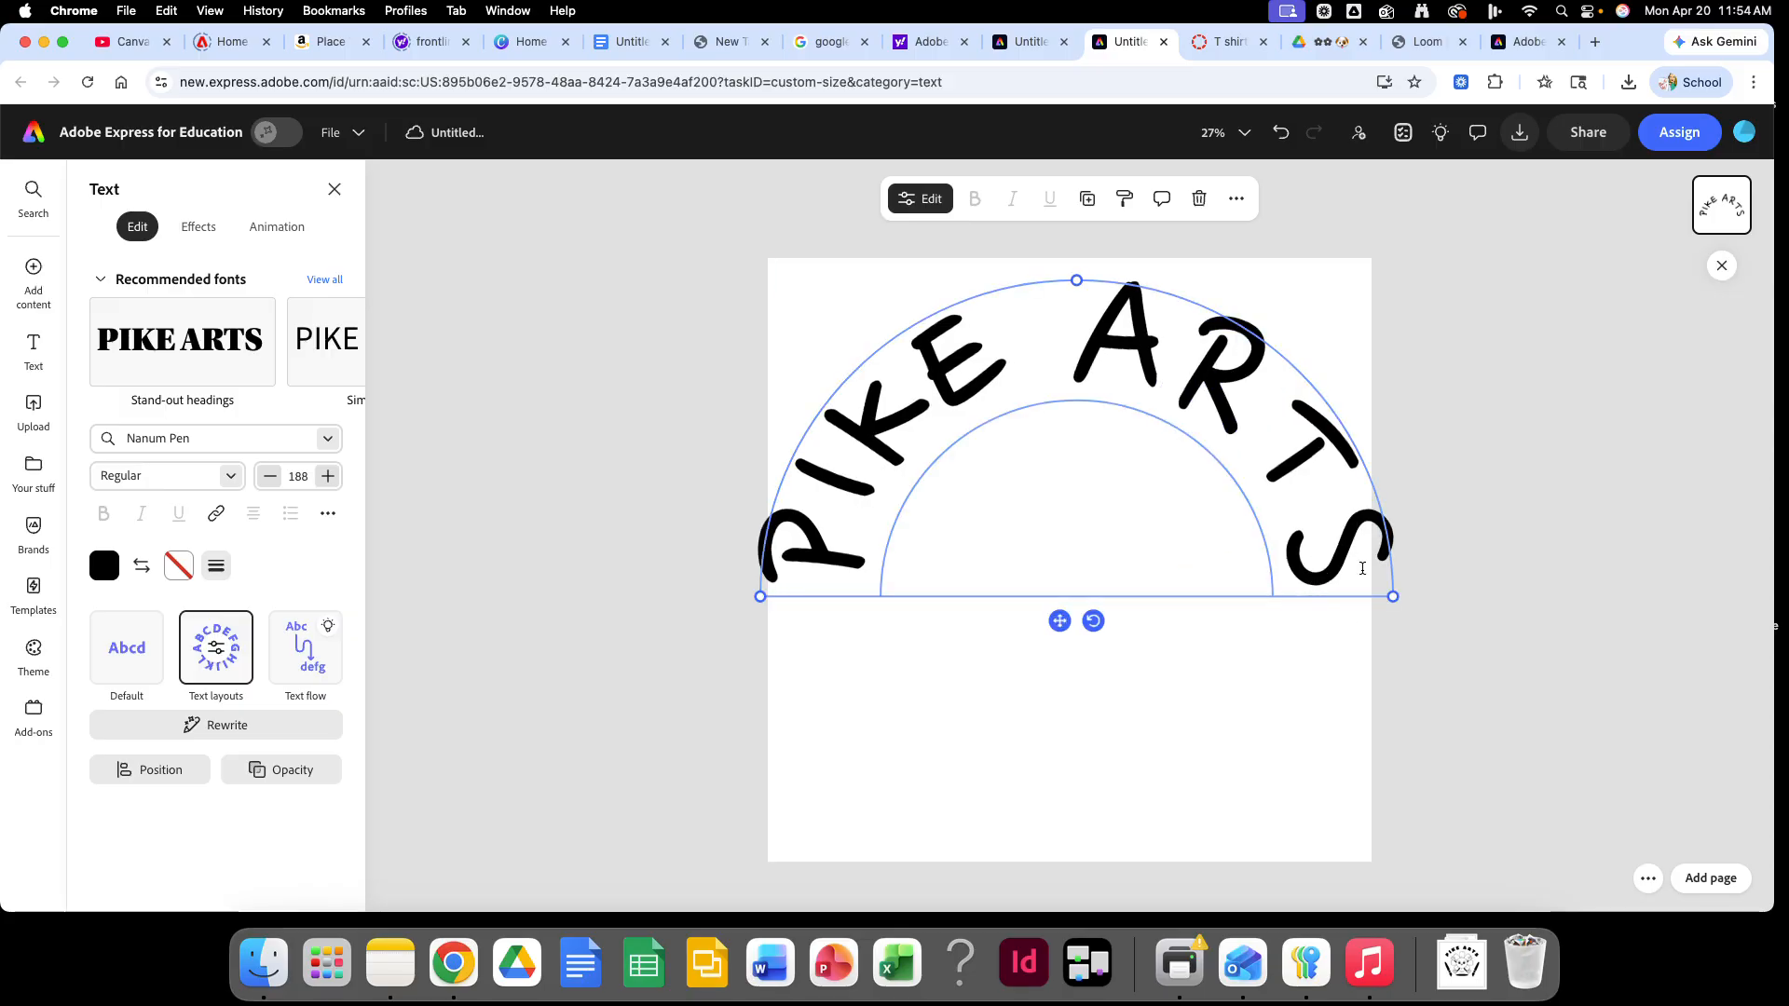
Step: Add a period and trailing spaces after ARTS in the arched text
click(1239, 463)
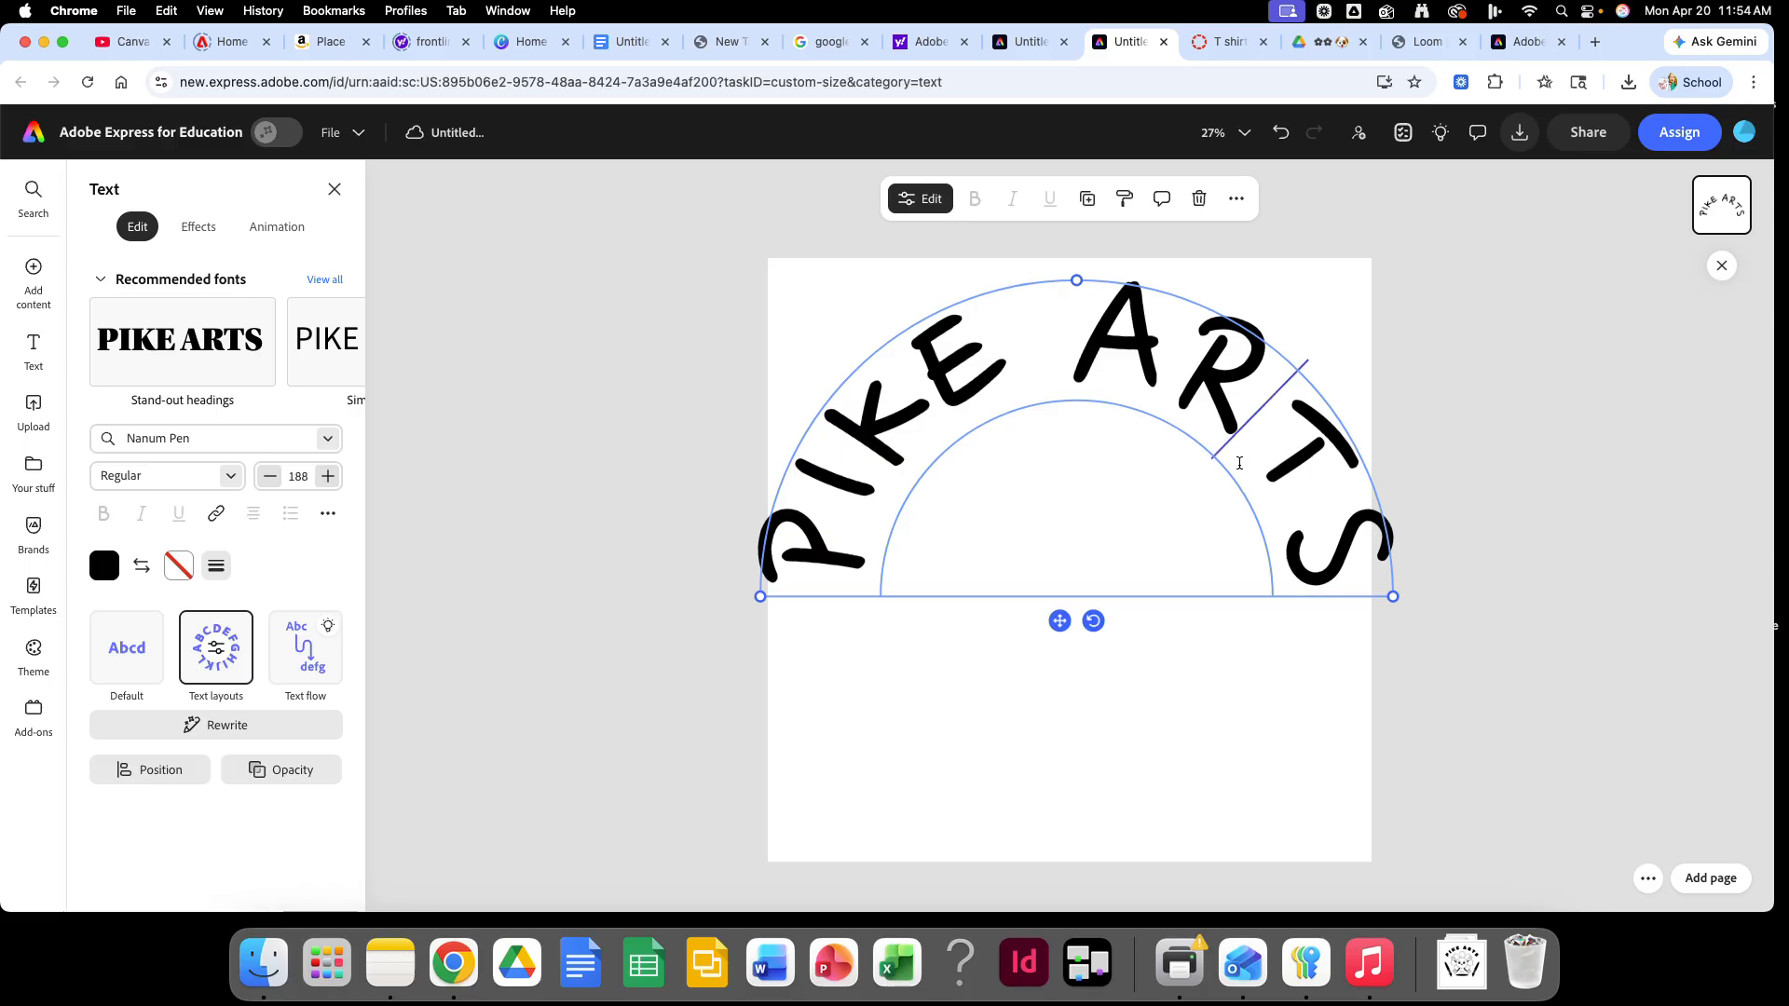
key(Right)
key(Right)
key(Left)
key(Left)
key(Left)
key(Left)
key(Left)
key(Left)
key(Right)
key(Right)
key(Right)
key(Right)
key(Right)
key(Right)
text(.)
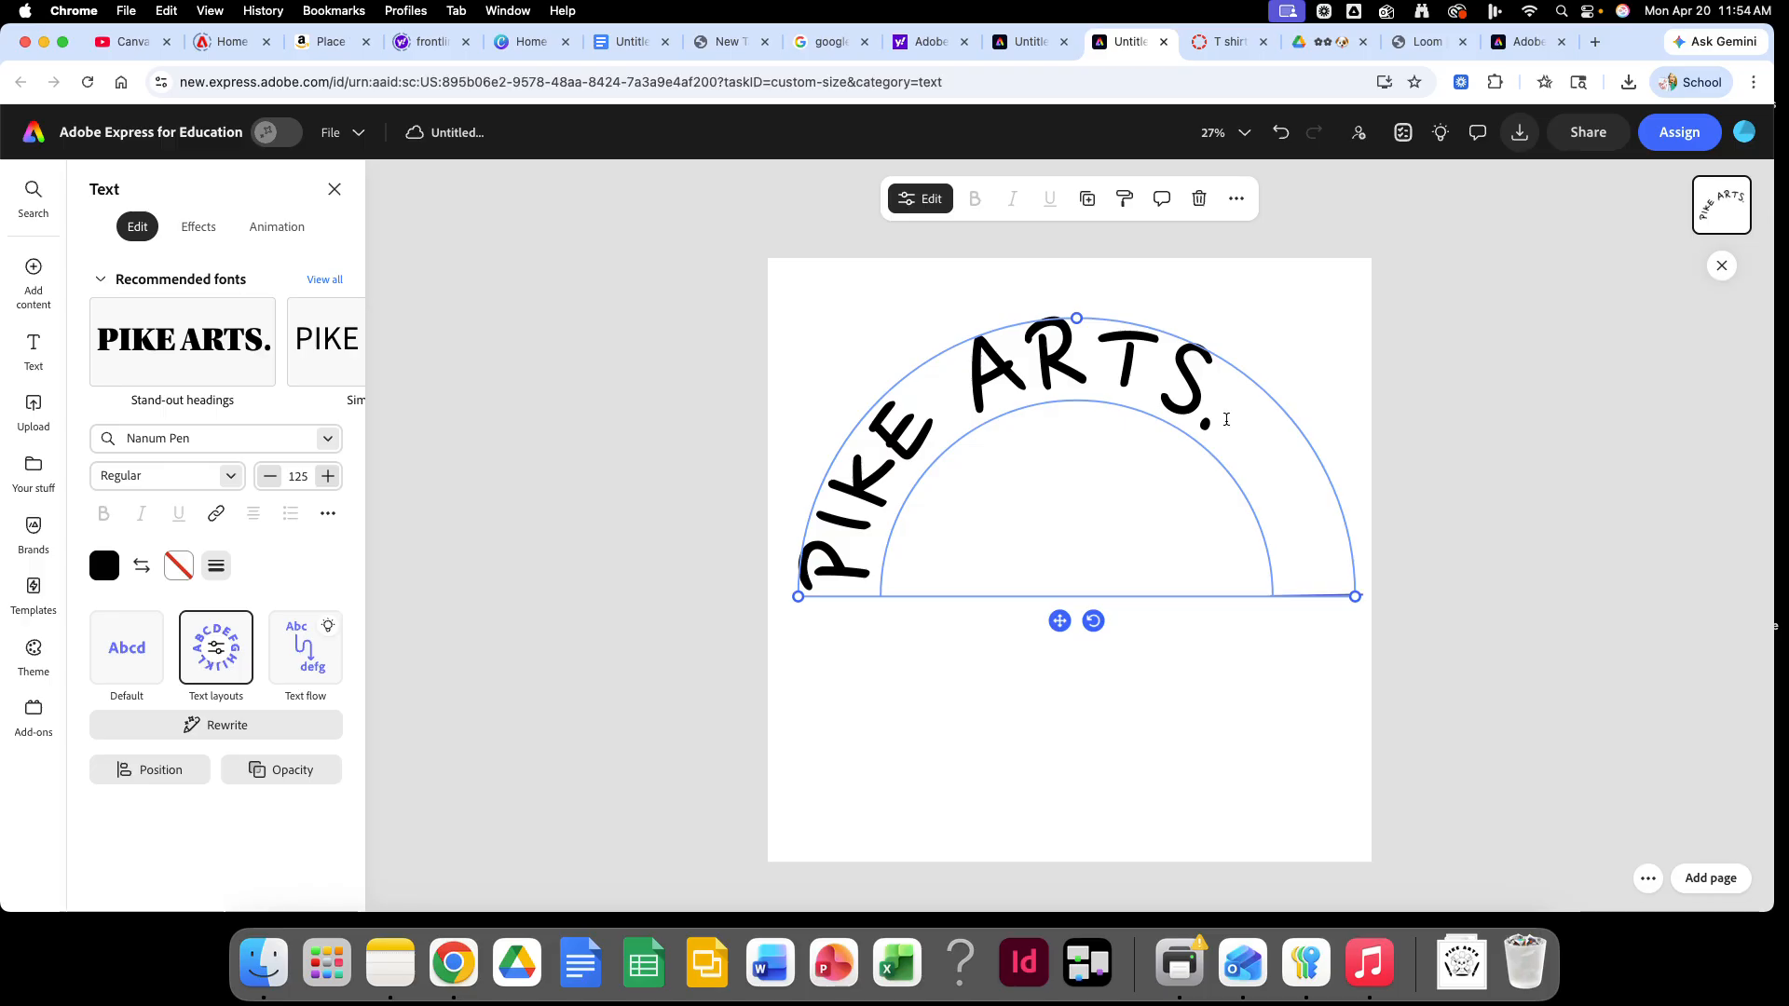
Step: Insert leading spaces before PIKE to centre the words along the arch, and finish editing the text
key(Left)
key(Left)
key(Left)
key(Left)
key(Left)
key(Left)
key(Left)
key(Left)
key(Left)
key(Left)
key(Left)
key(Left)
key(Left)
key(Left)
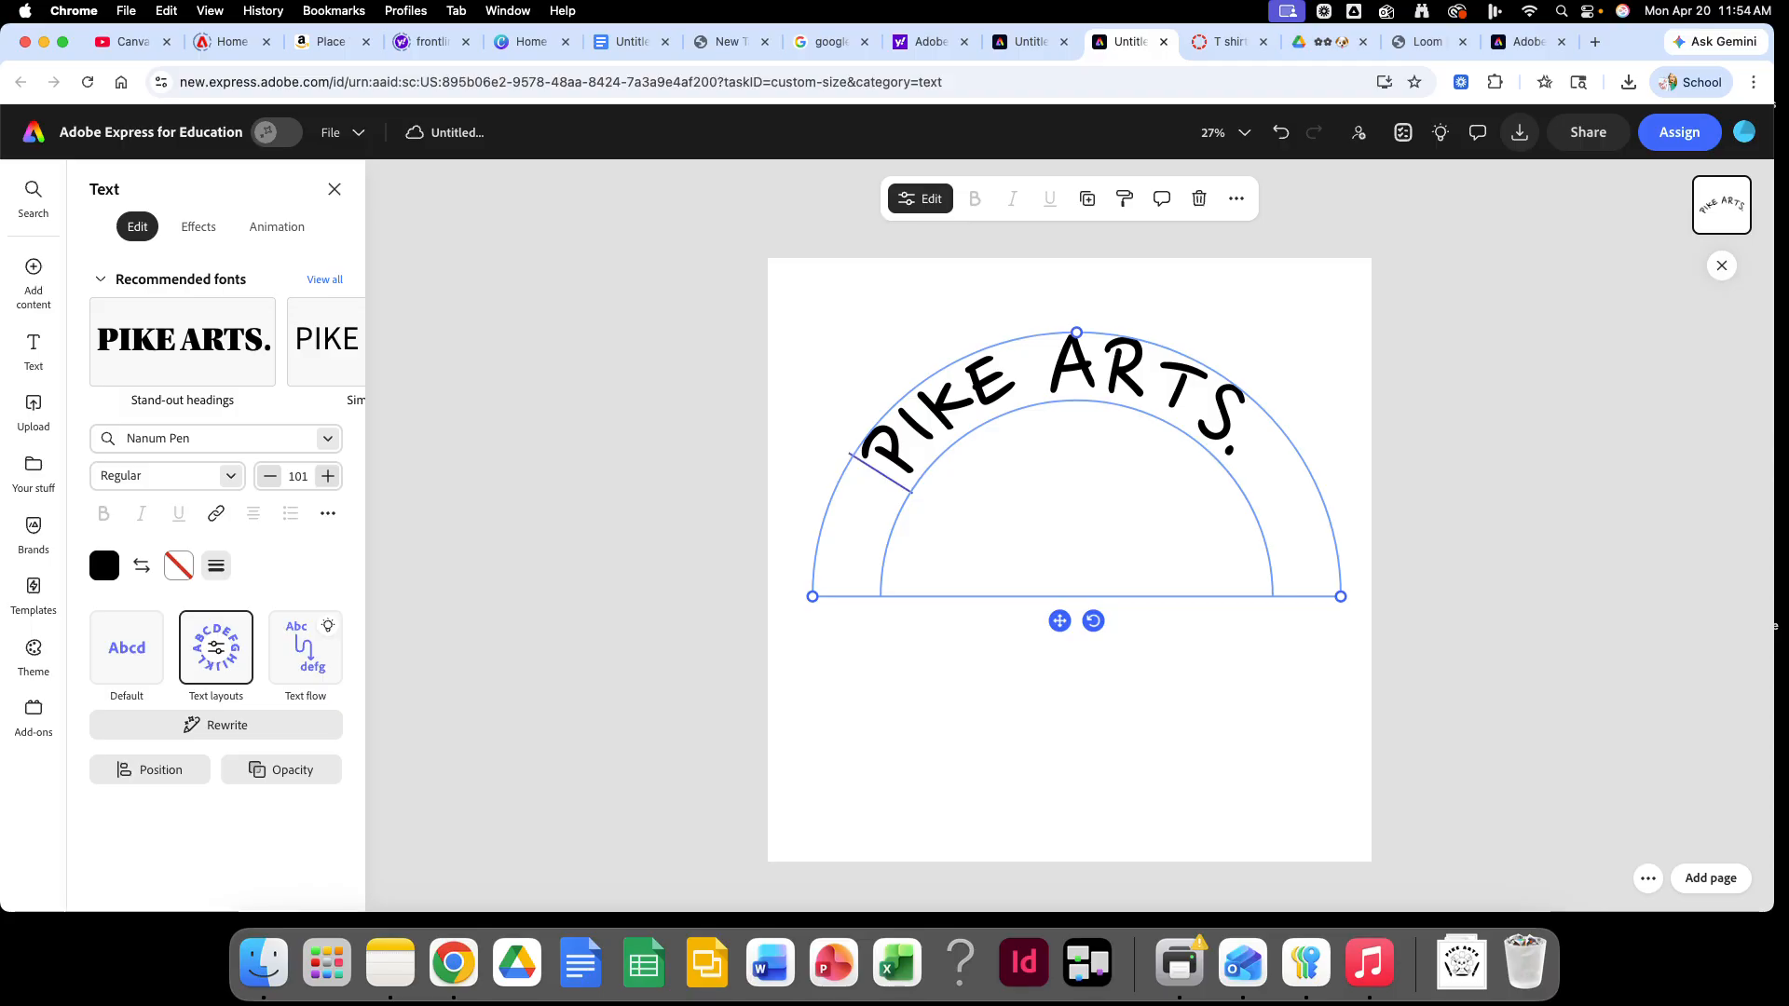
key(Escape)
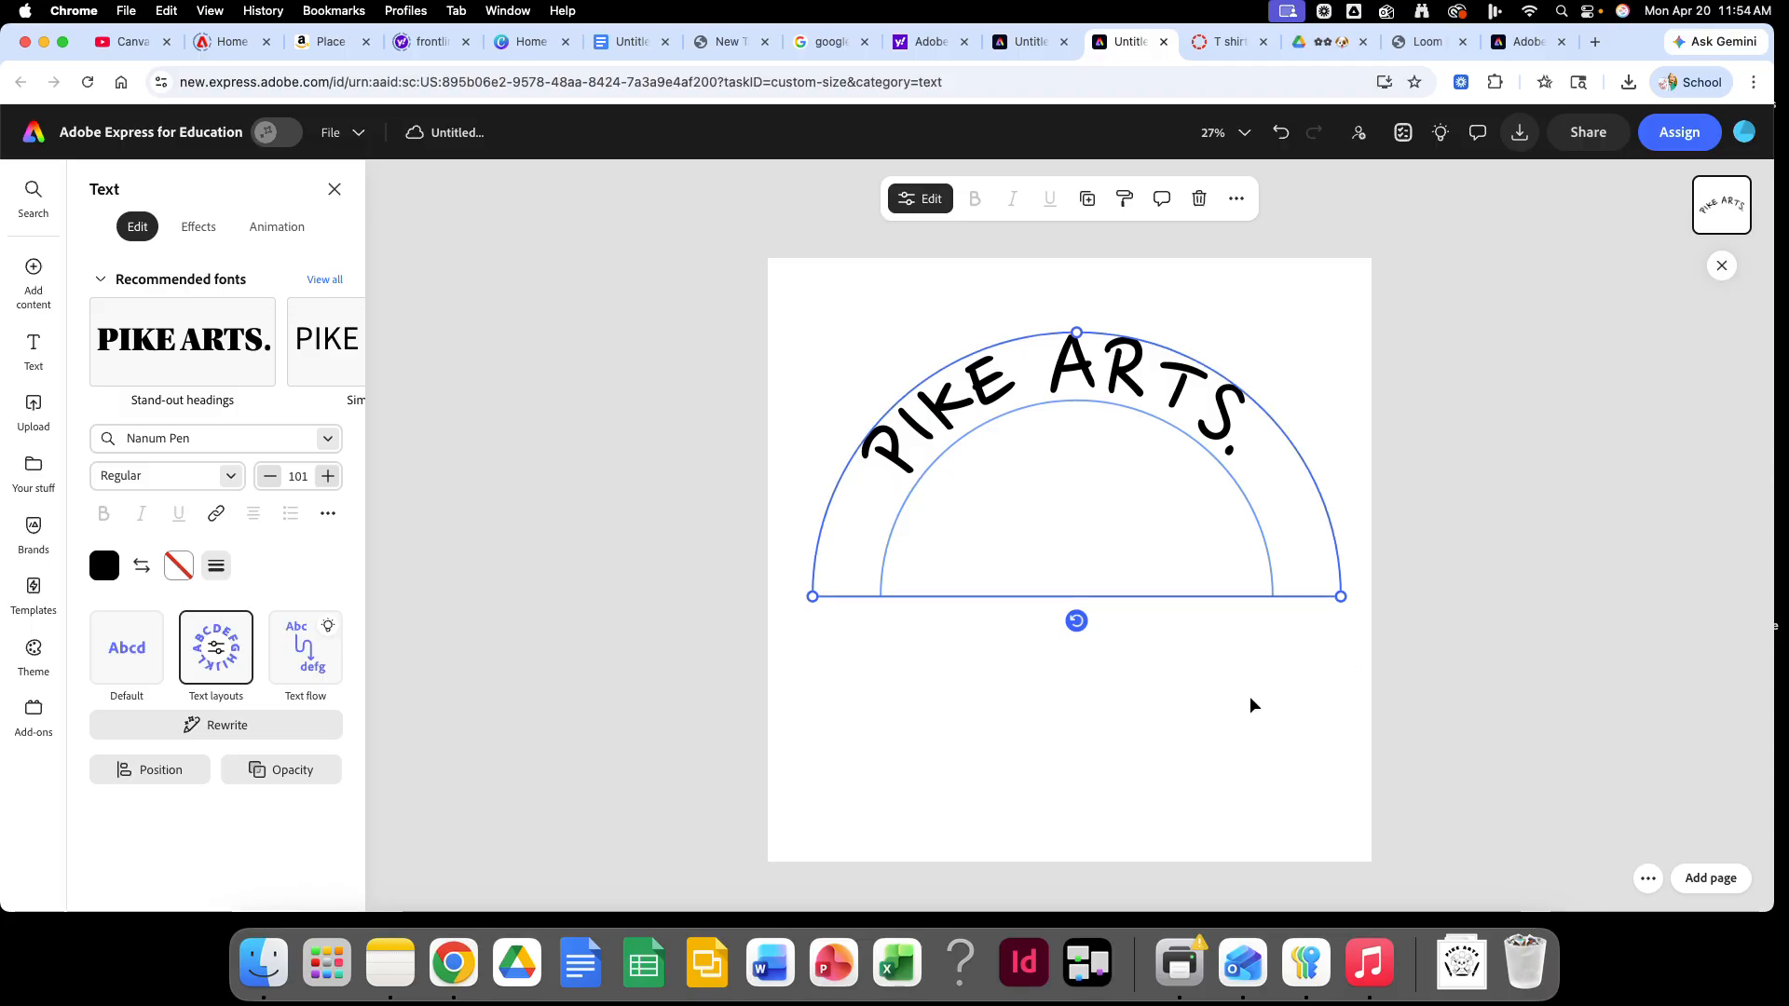
Step: Move the arched text slightly higher on the page and delete the period after ARTS
drag(1175, 406, 1182, 365)
double_click(1266, 431)
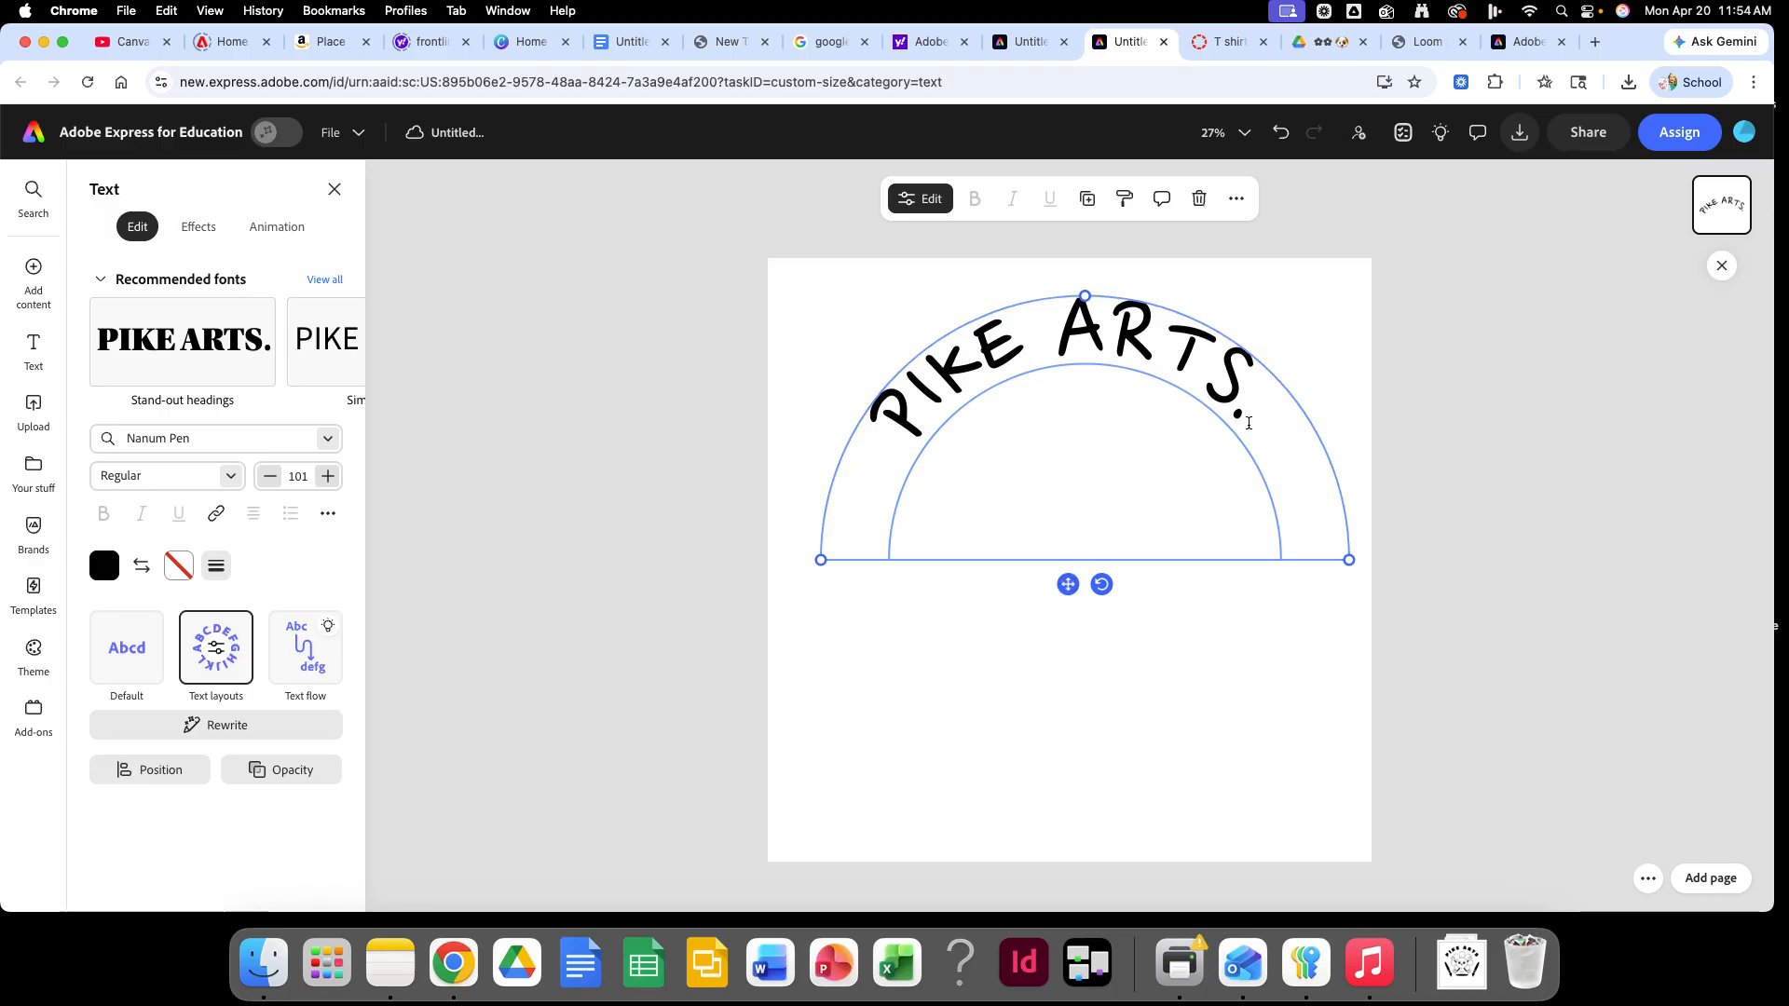
key(BackSpace)
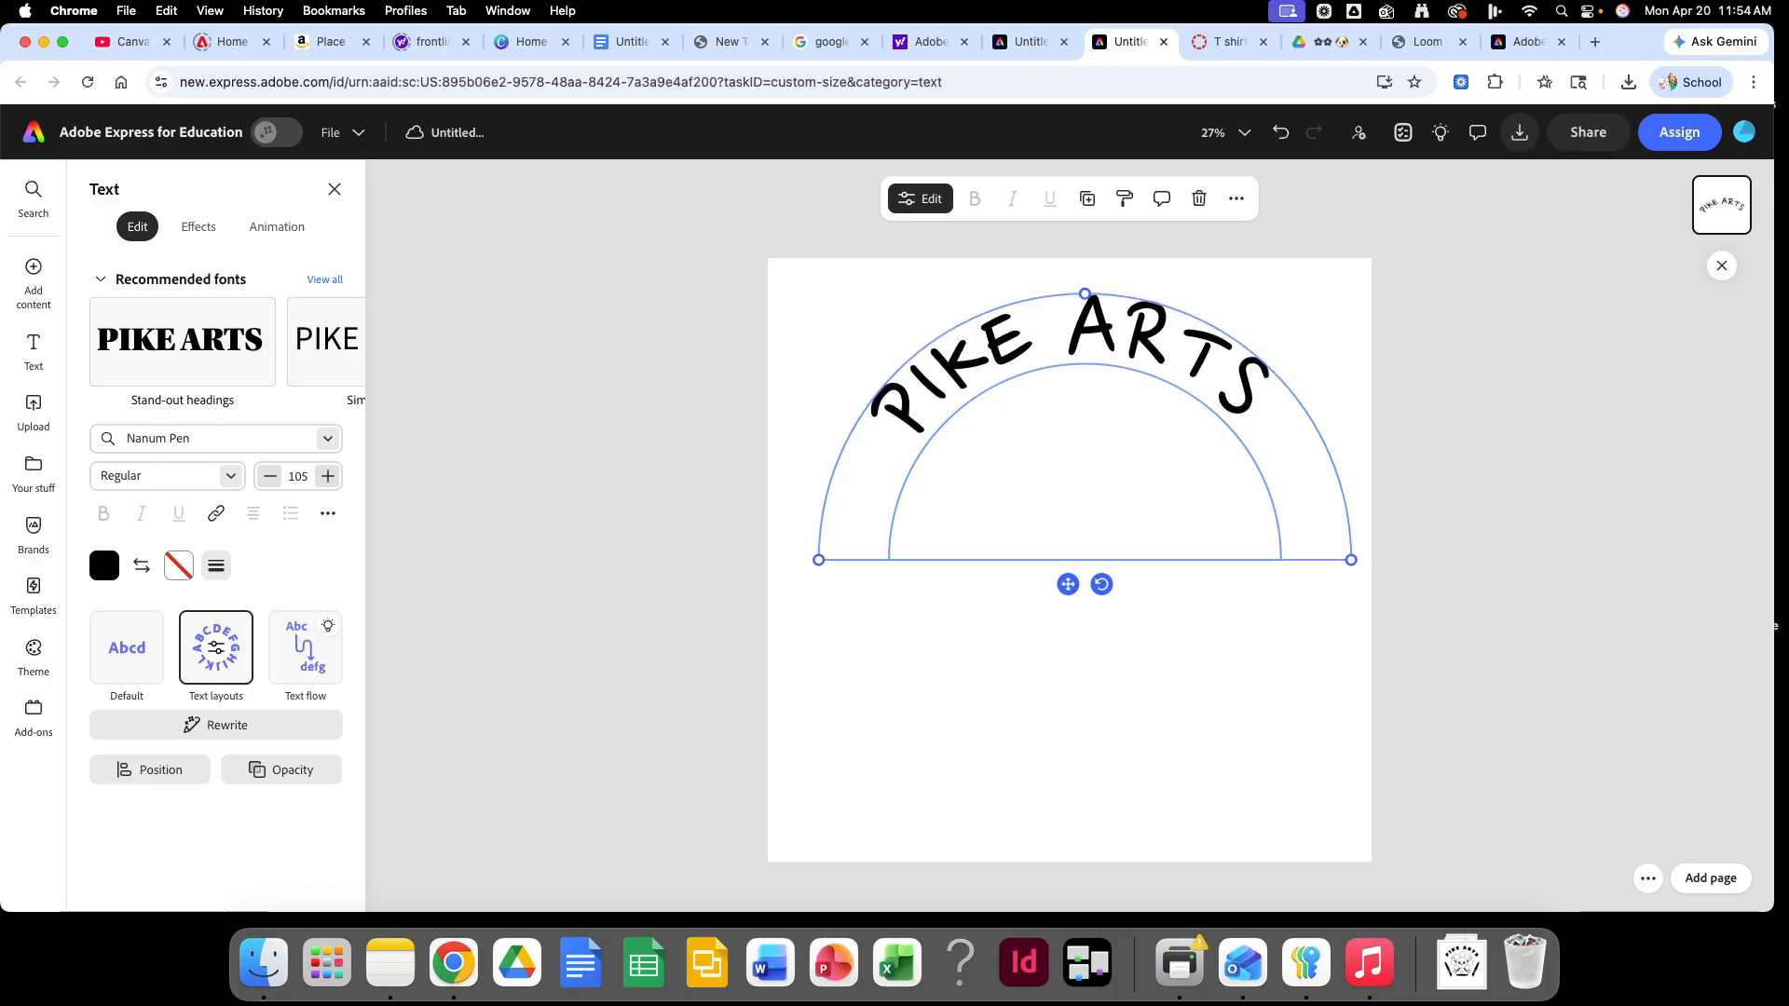
Step: Select all of the arched PIKE ARTS text and increase its font size to 114
click(902, 396)
drag(895, 426, 1272, 401)
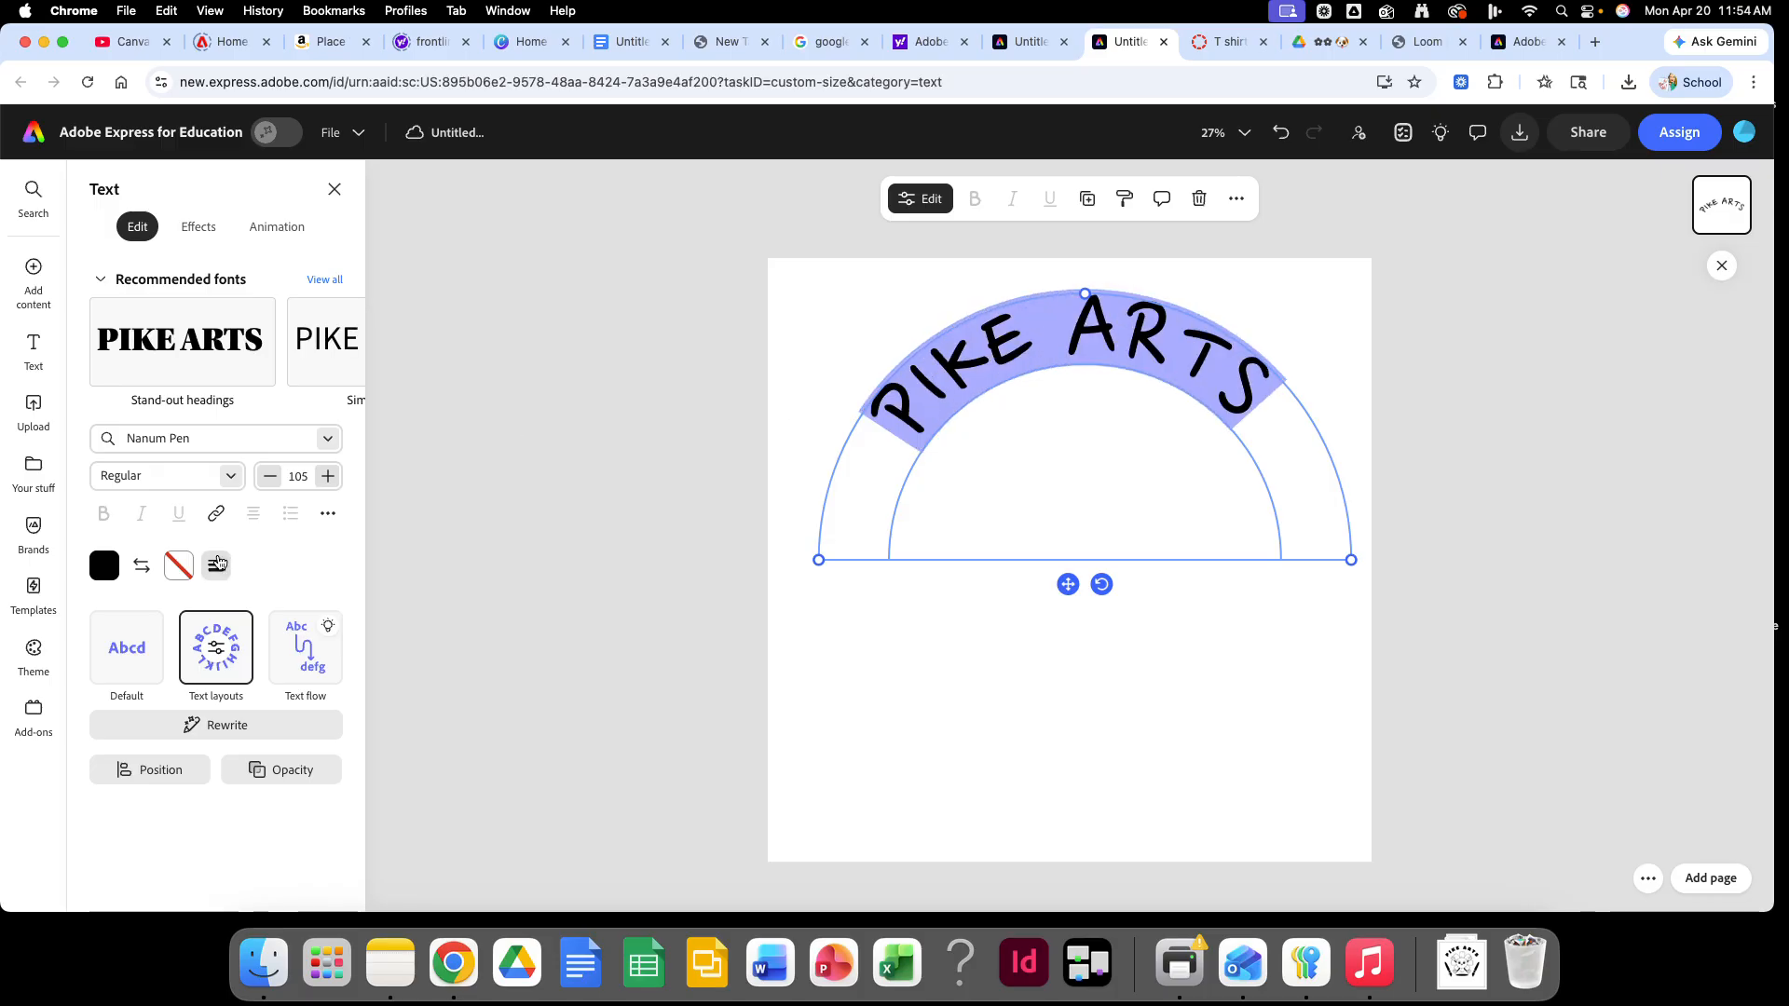
click(328, 476)
click(328, 476)
click(328, 476)
click(328, 476)
click(328, 476)
click(328, 476)
click(328, 476)
click(328, 476)
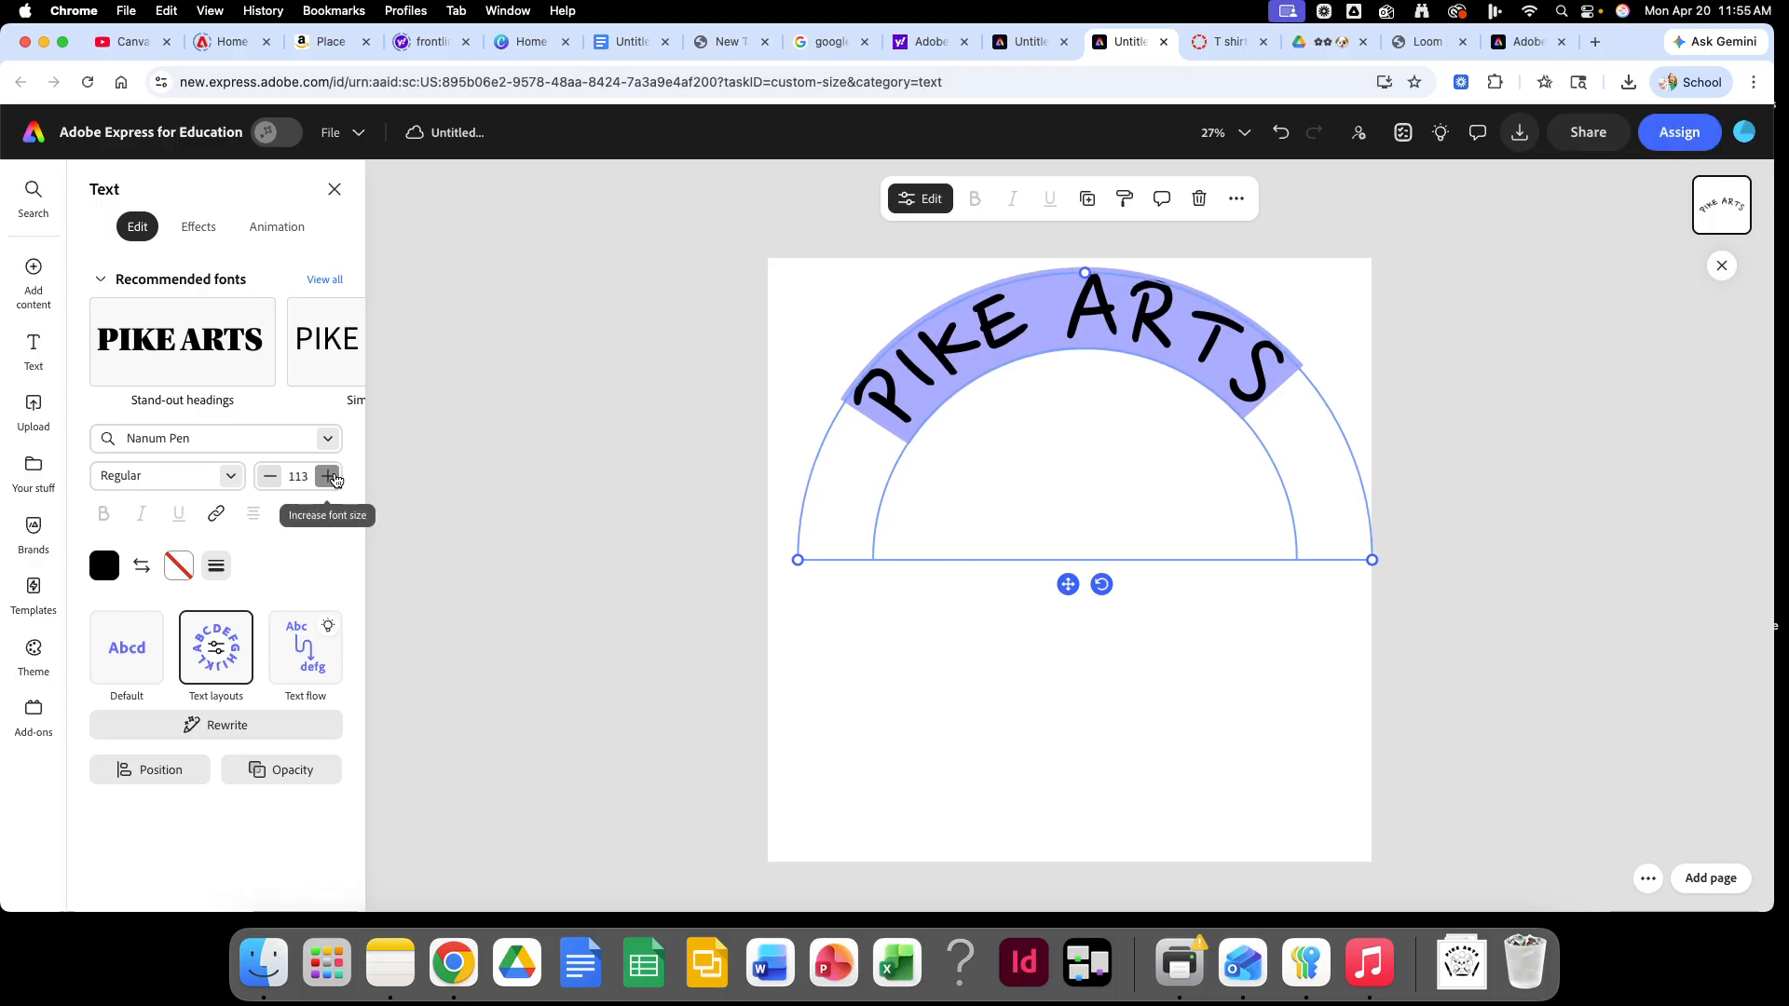
click(328, 476)
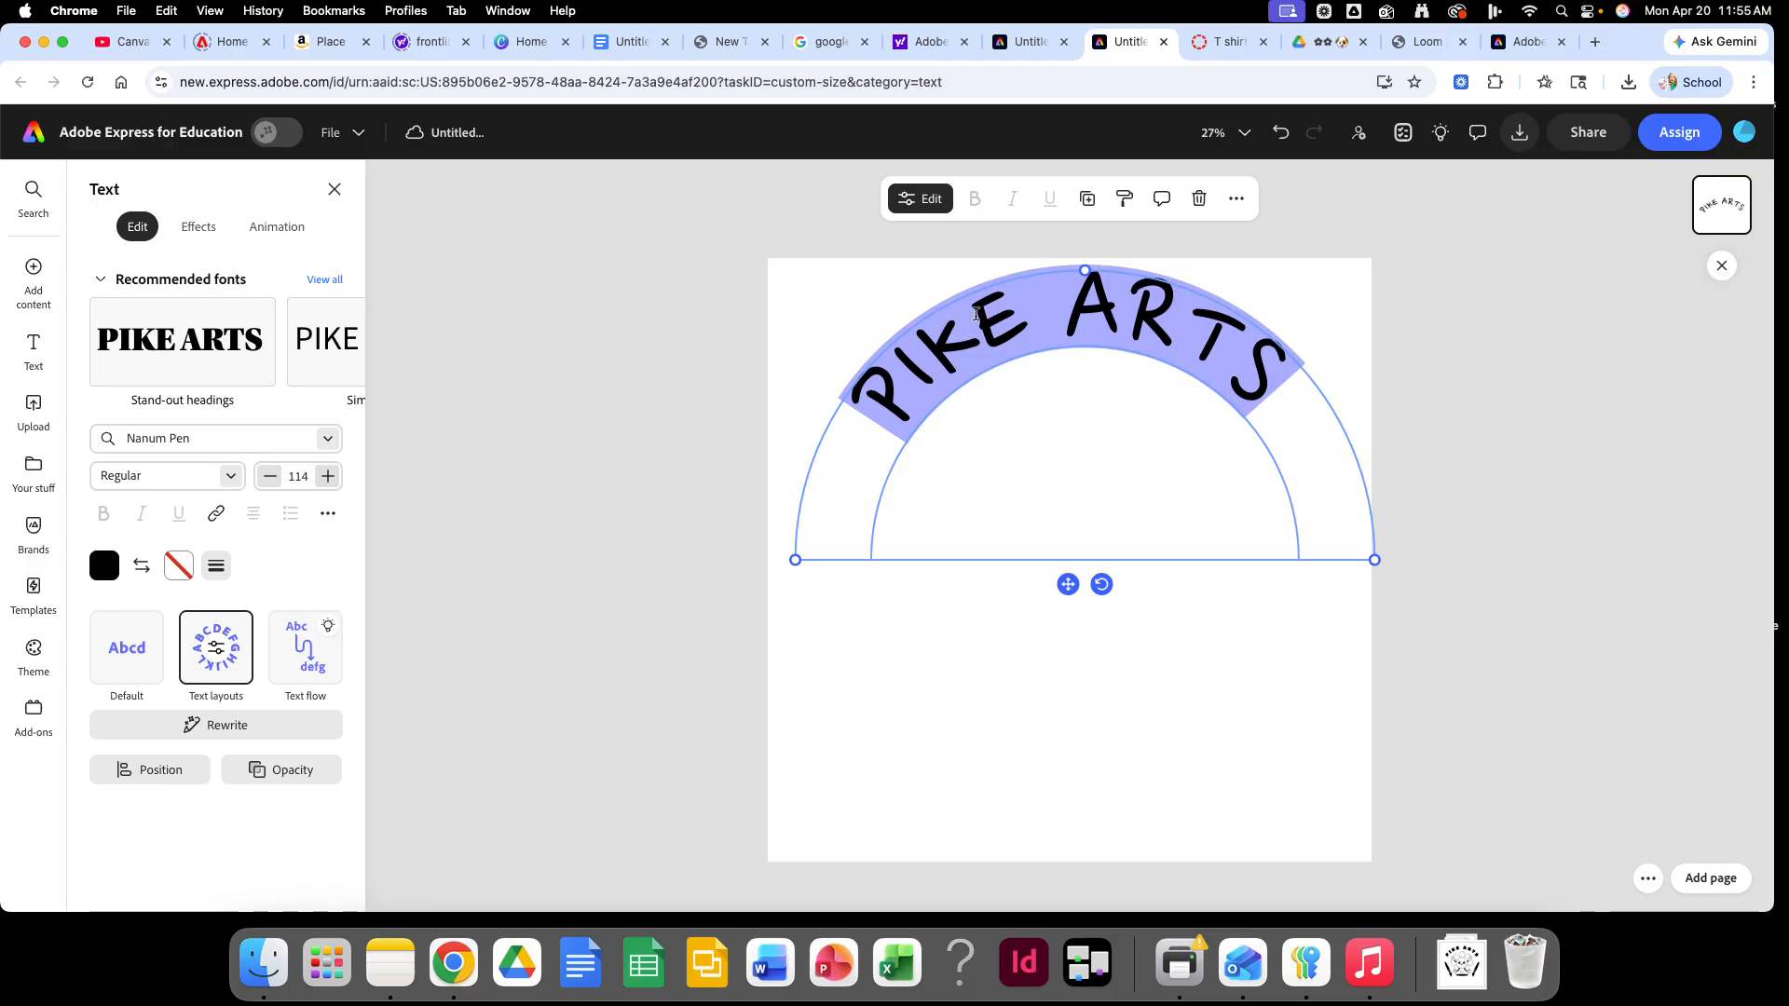
click(212, 577)
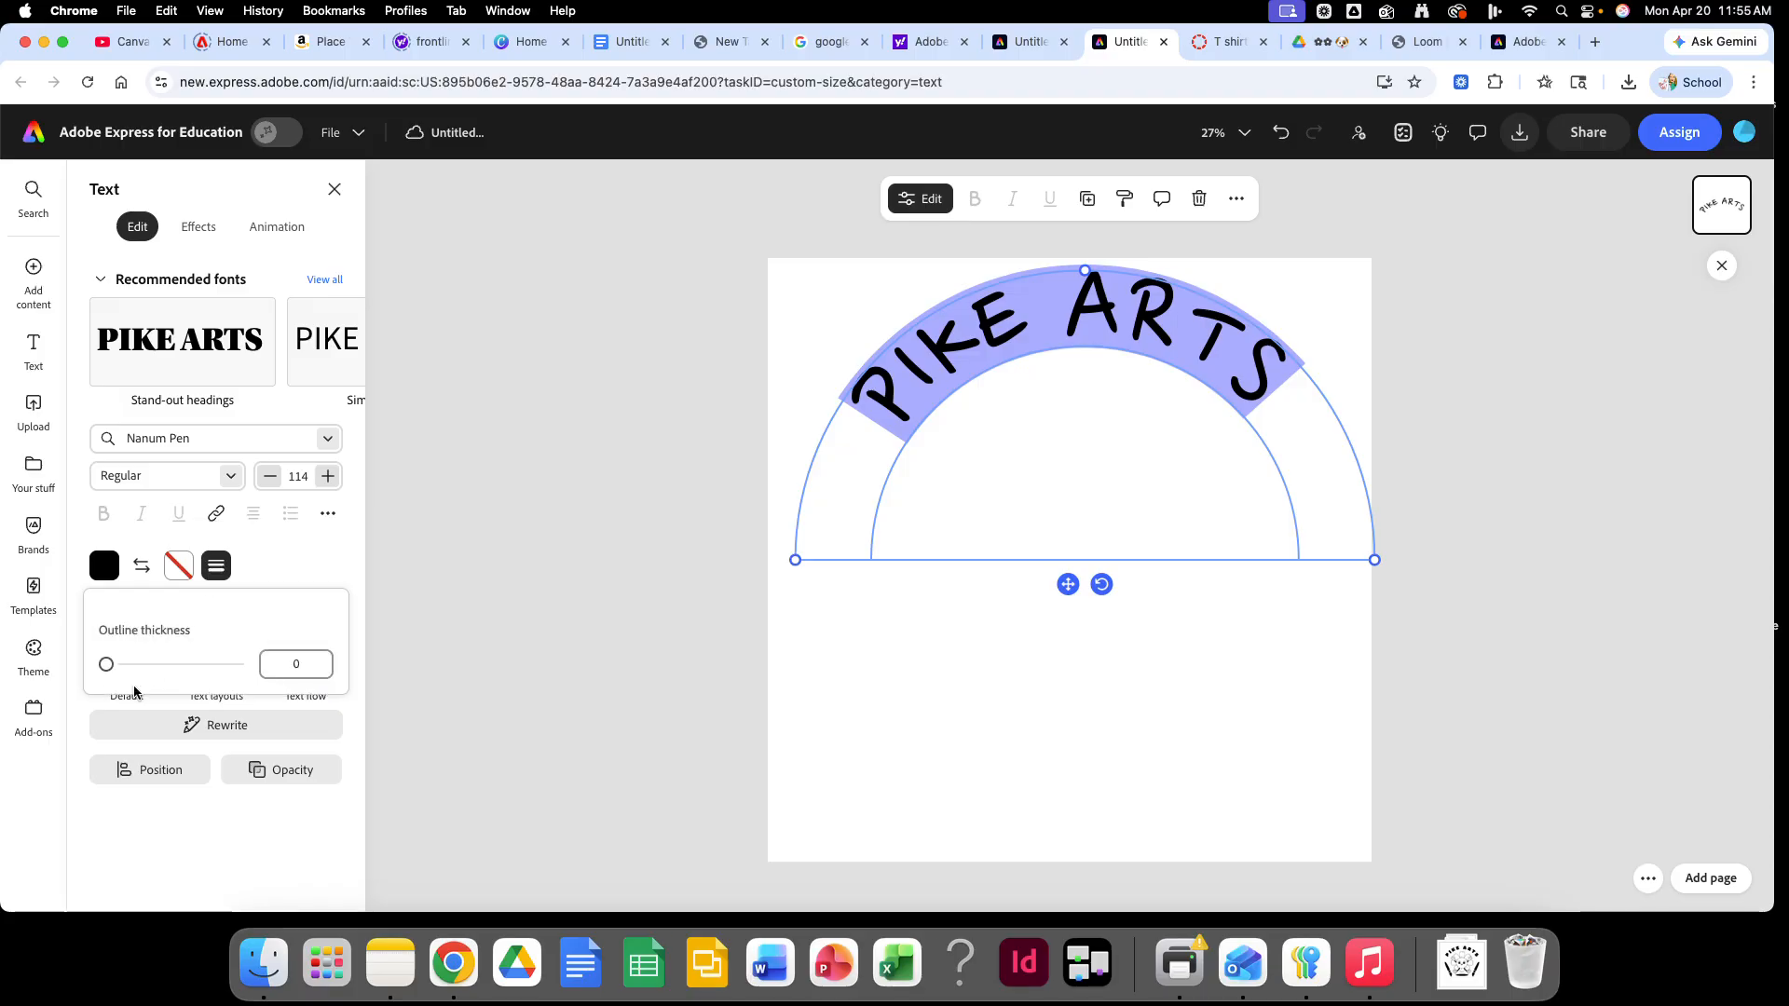
mouse_move(106, 664)
mouse_down()
mouse_move(141, 671)
mouse_move(86, 663)
mouse_up()
click(435, 495)
Step: Delete the arched PIKE ARTS text from the page
click(1253, 336)
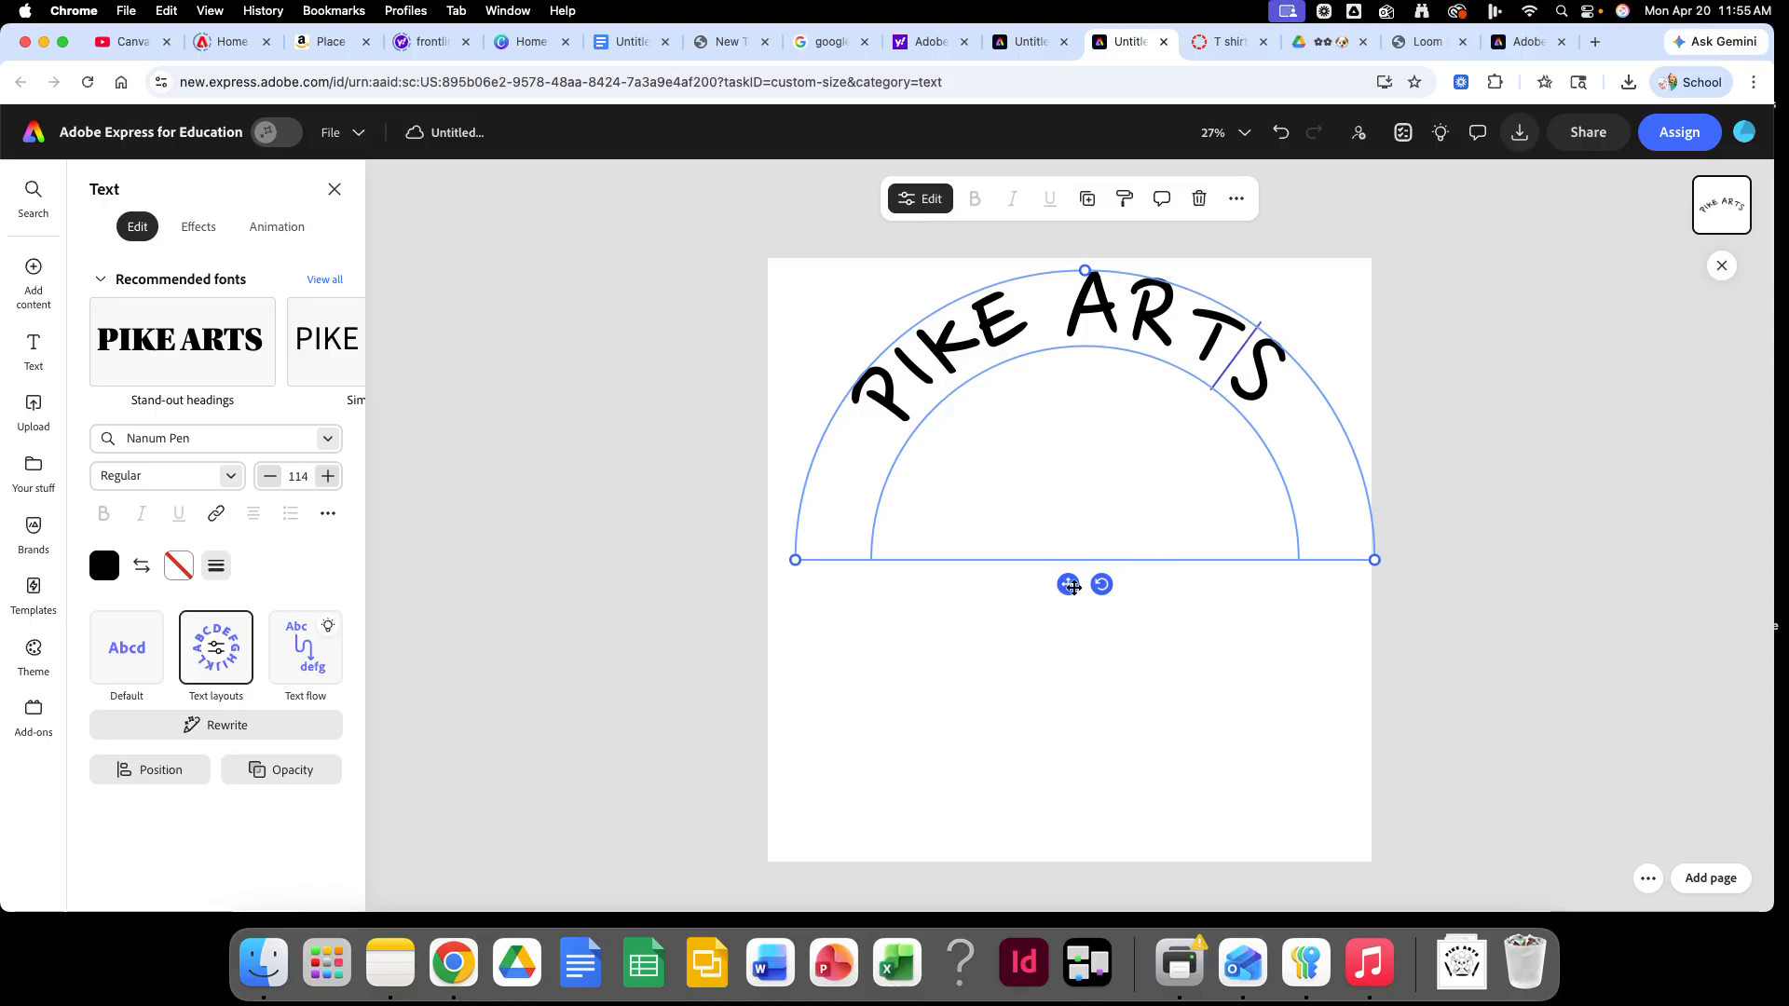
key(Delete)
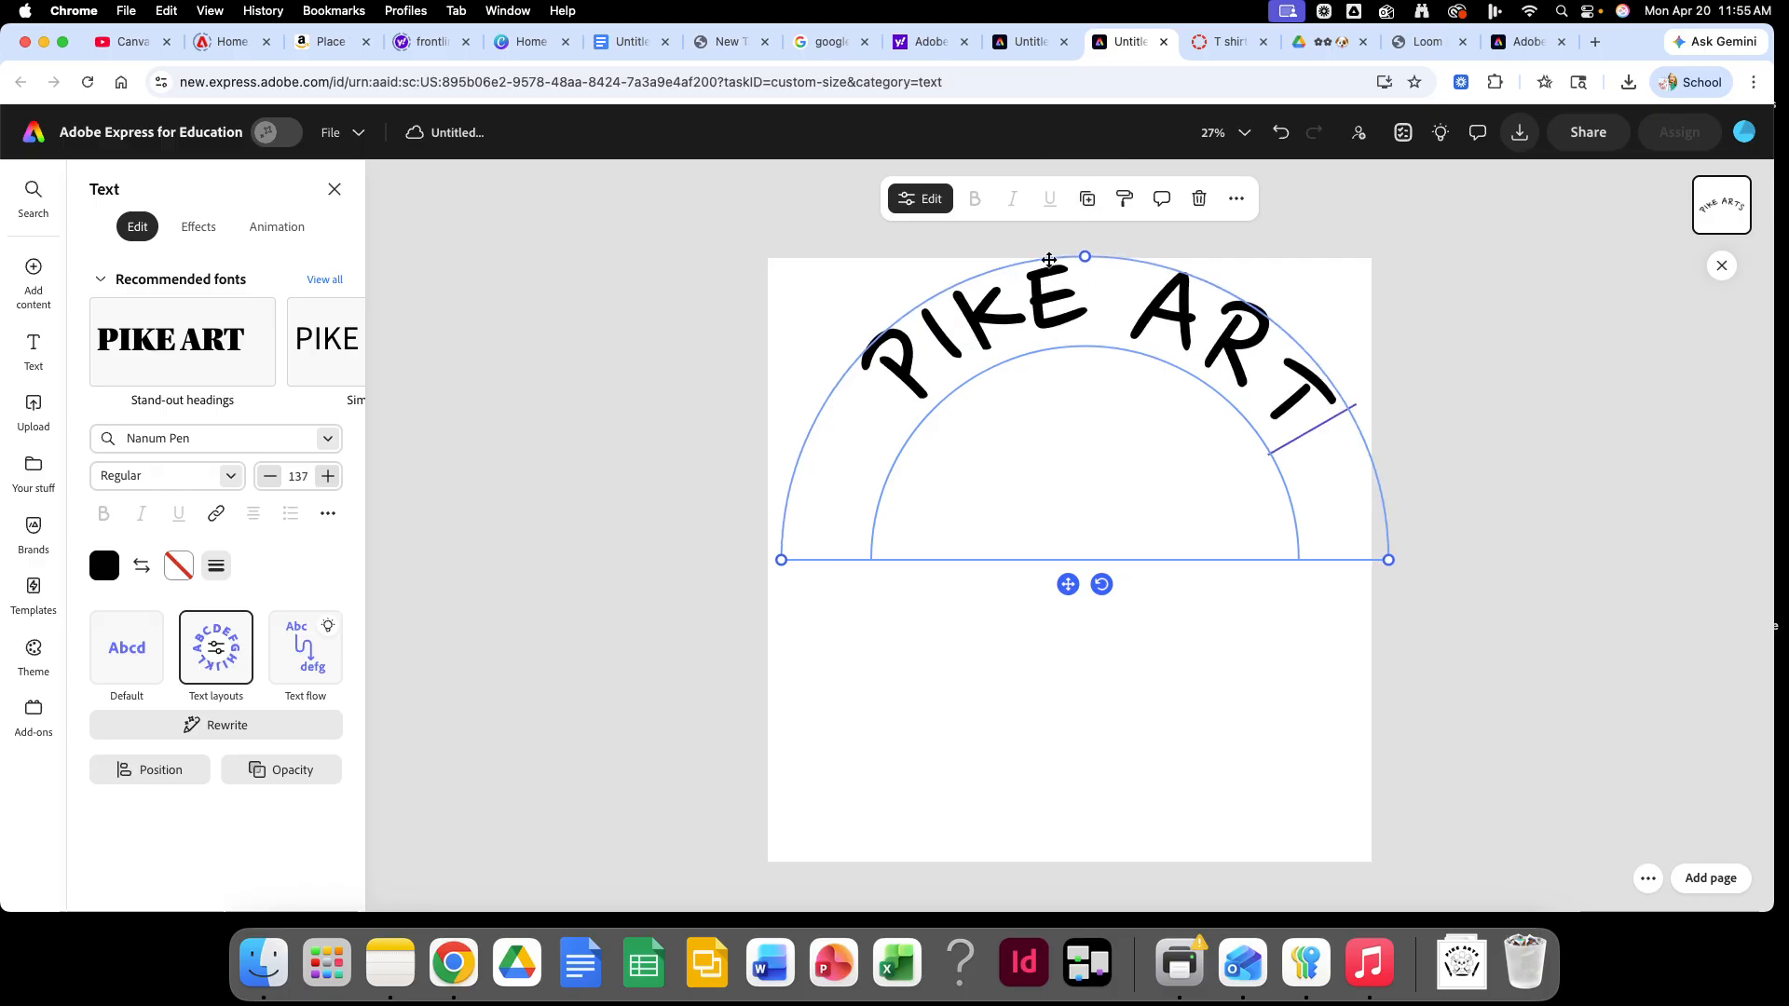
drag(1050, 261, 1048, 330)
click(1201, 198)
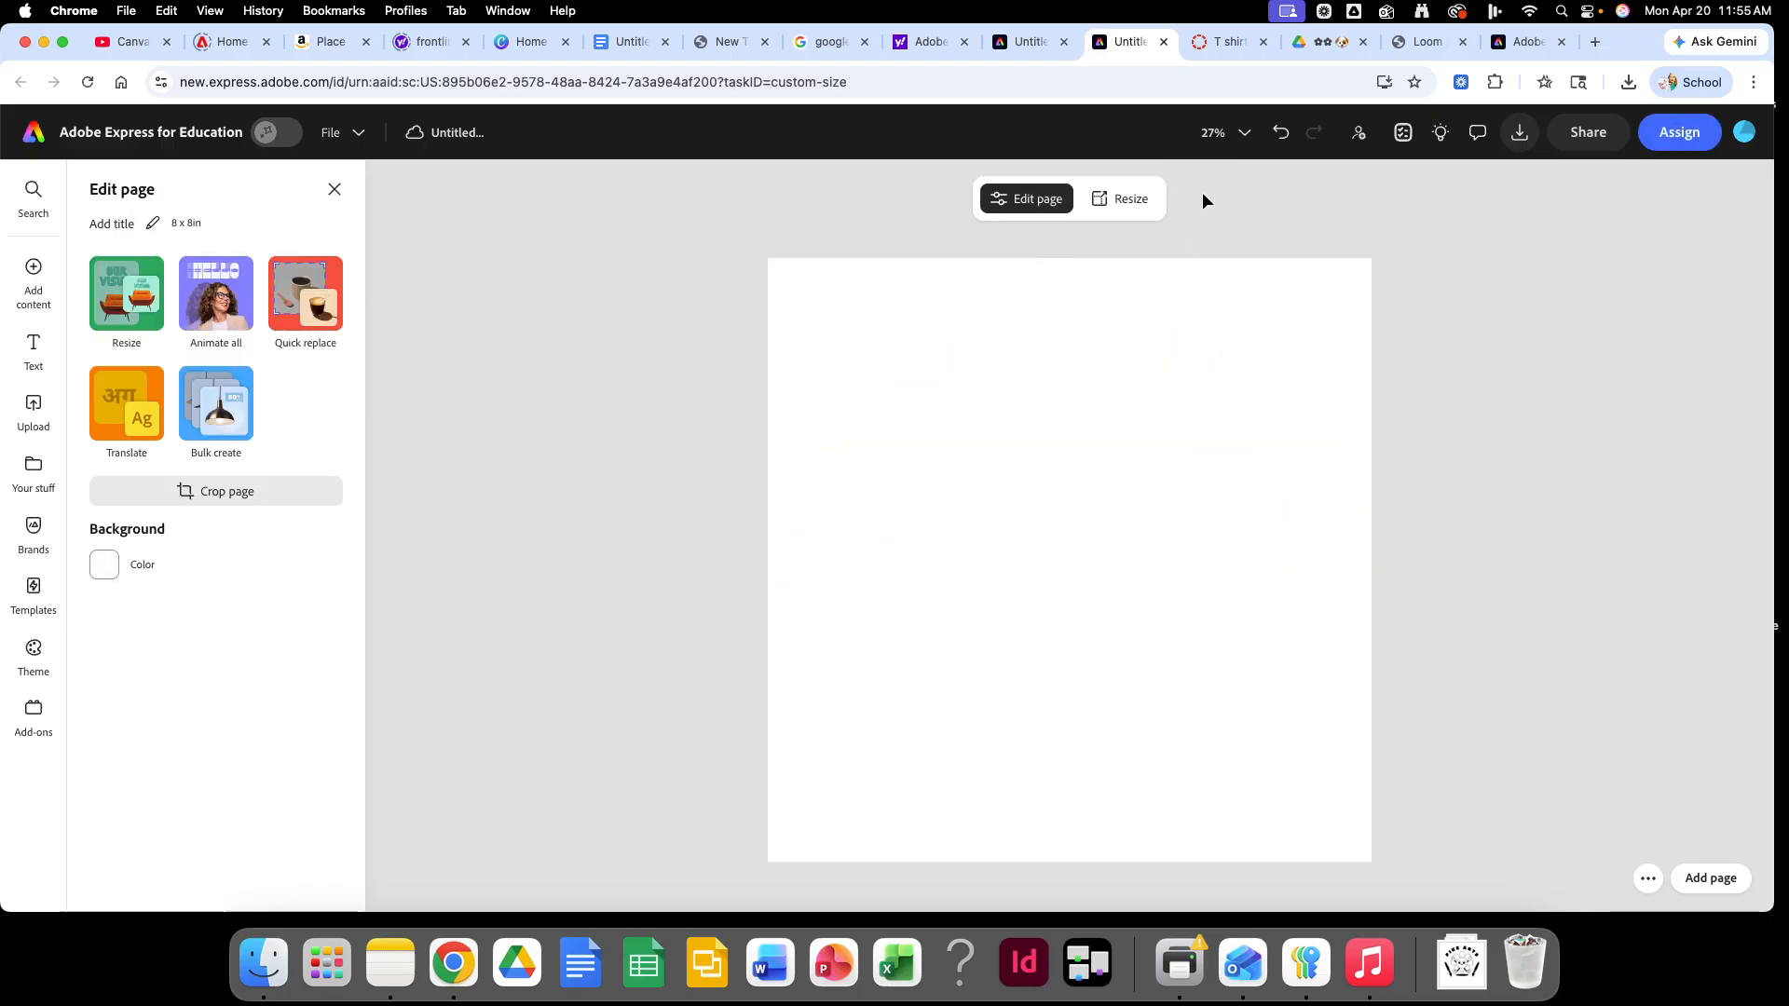
Step: Add a new heading to the page that reads PIKE ARTS
click(34, 350)
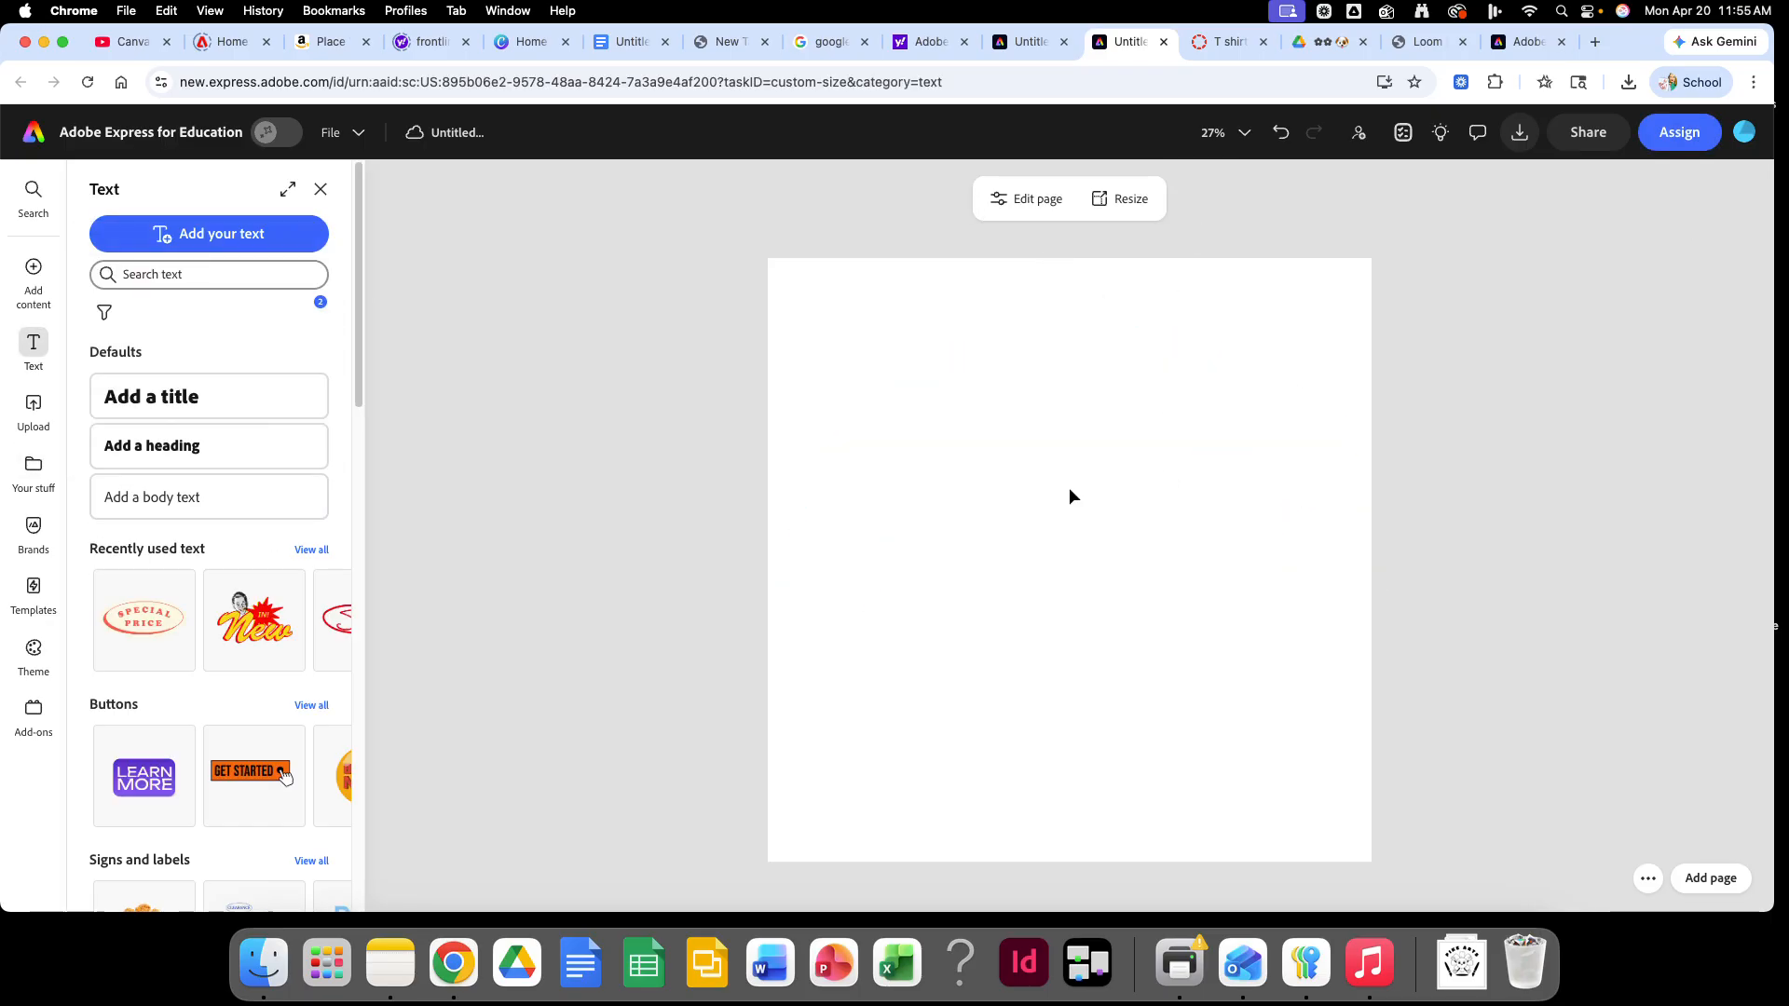
click(152, 446)
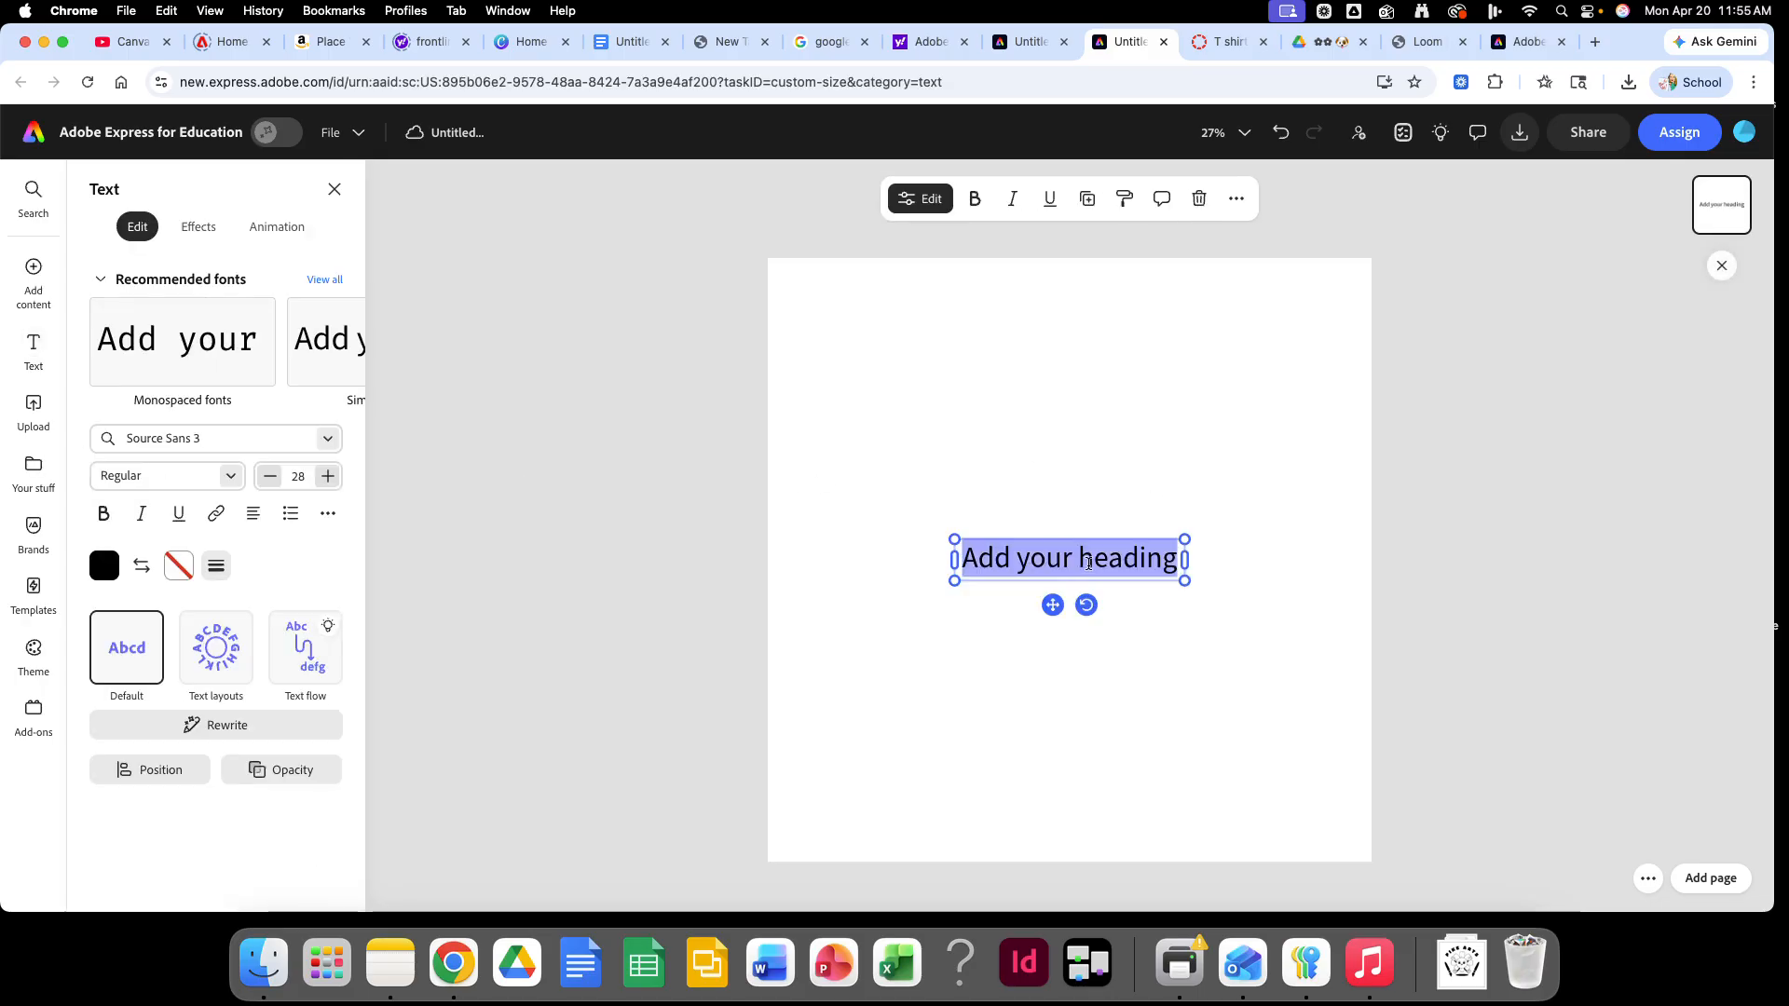
text(PI)
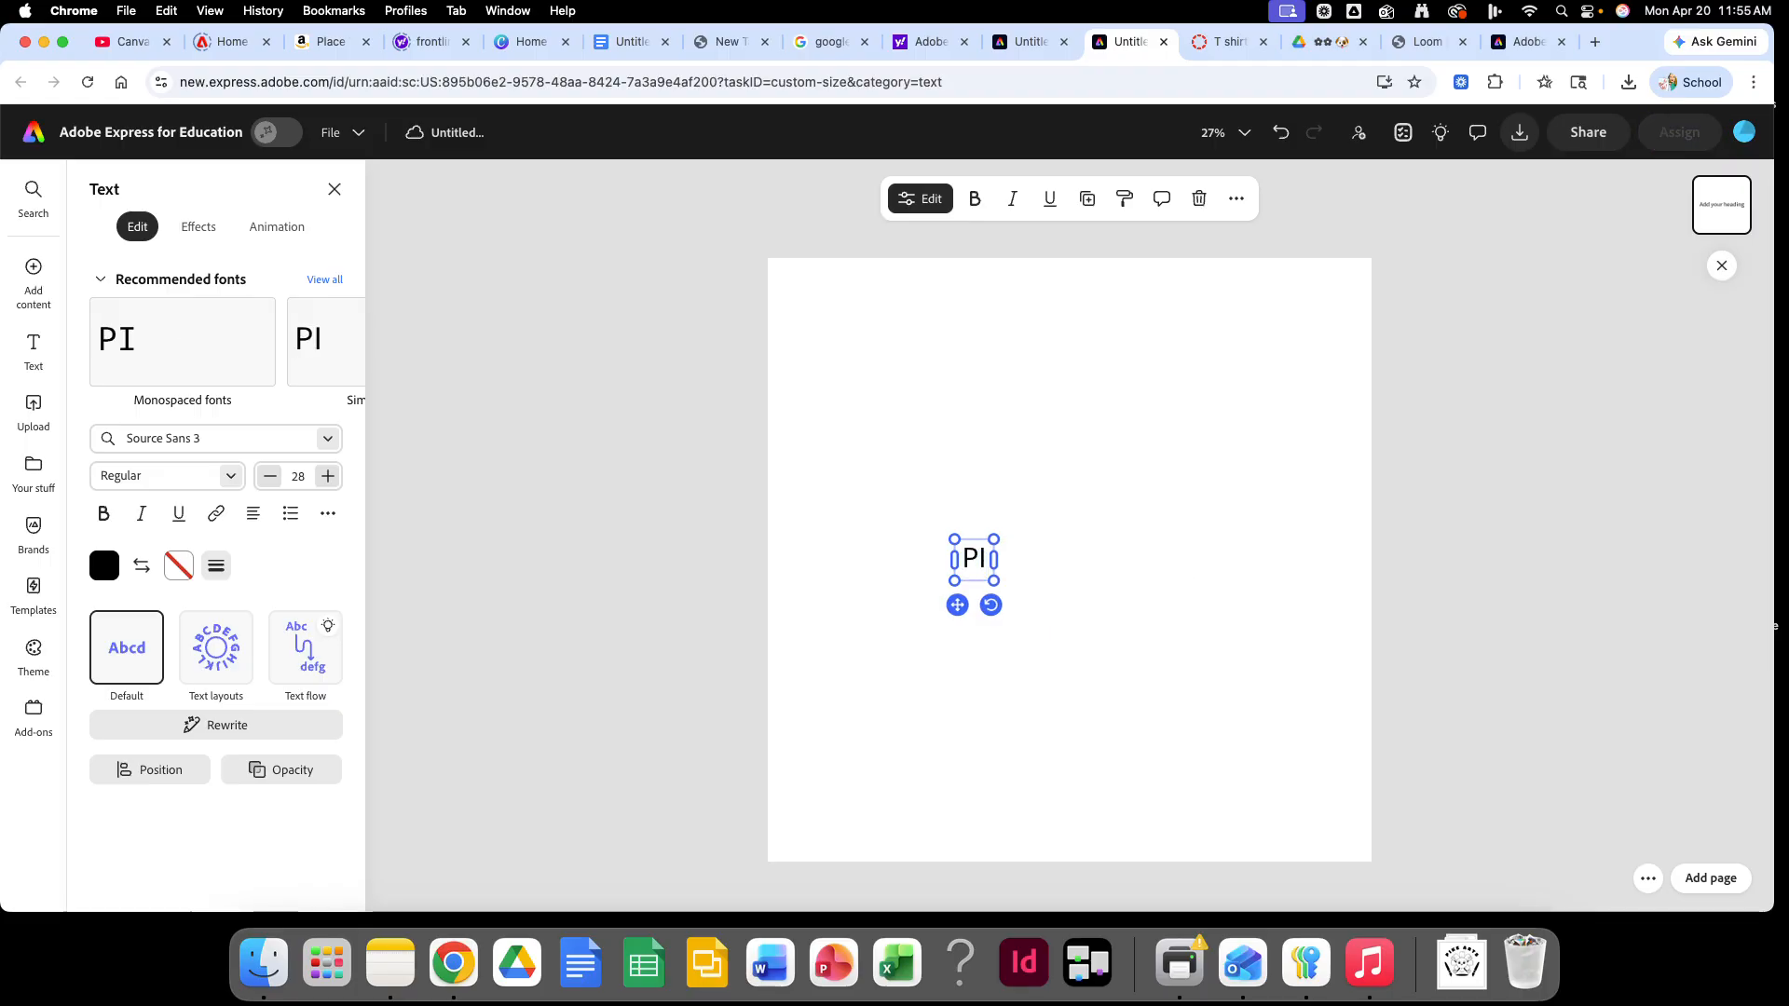
text(KE ARTS)
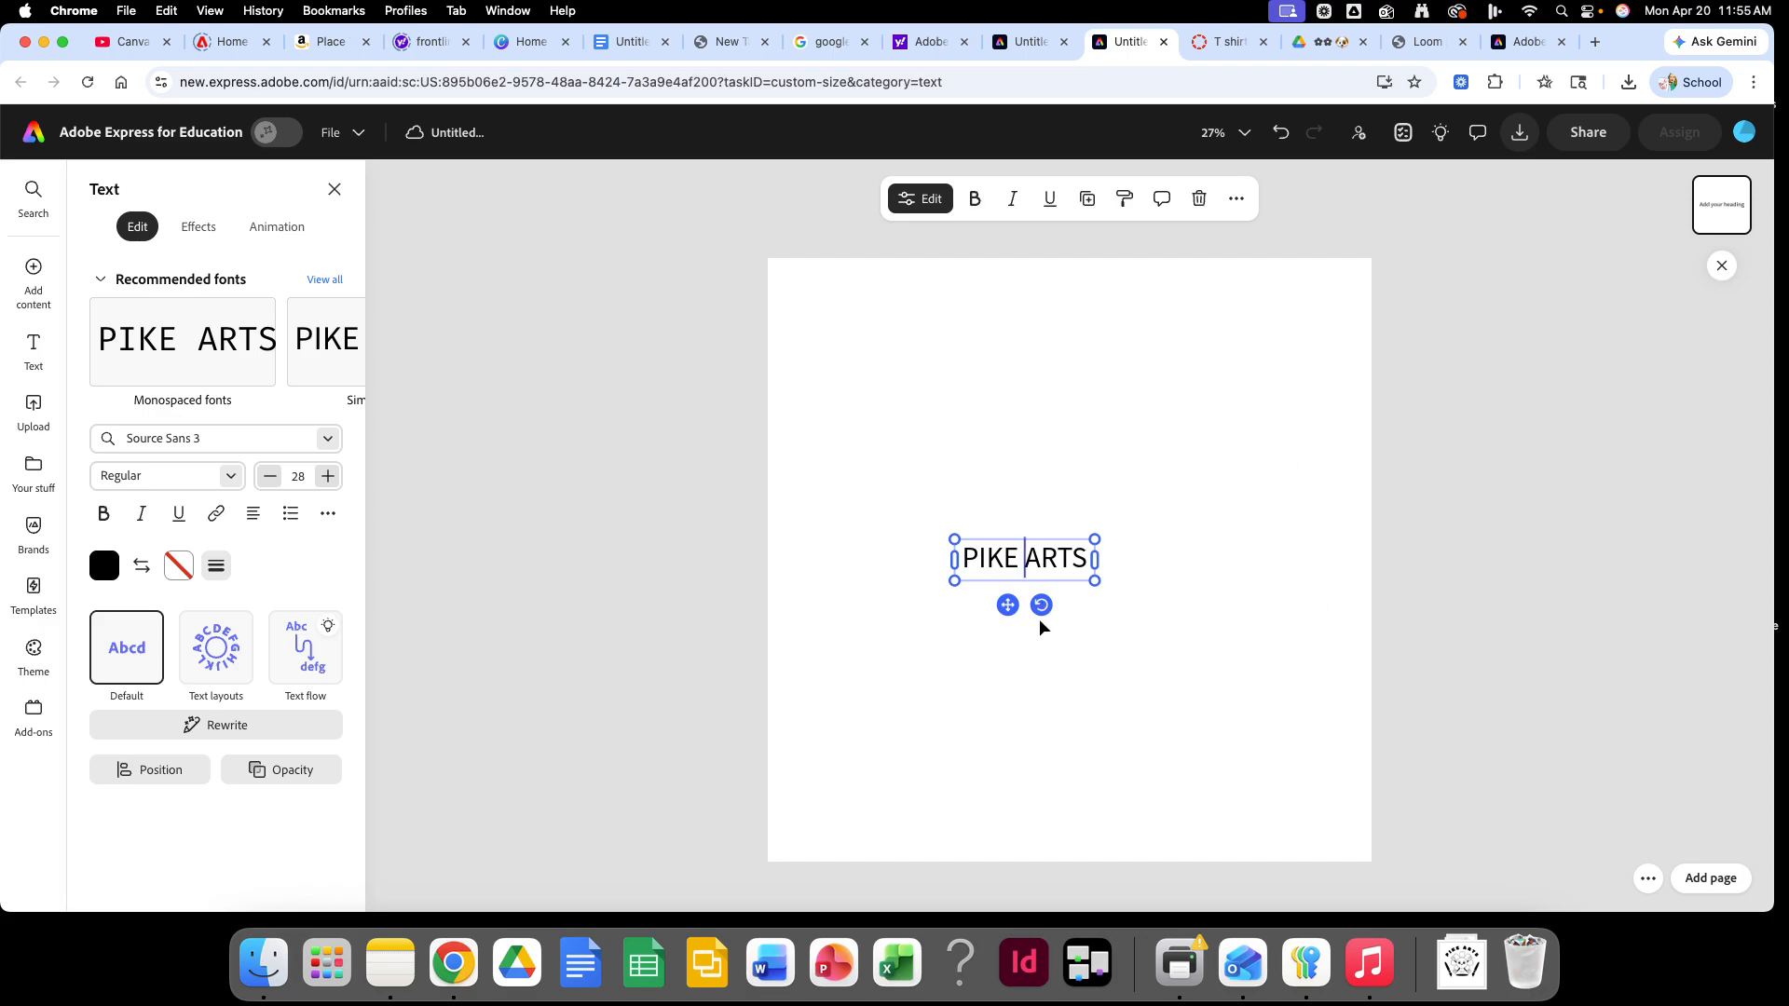
Step: Tilt the PIKE ARTS heading diagonally upward and enlarge it to size 118 across the upper half of the page
drag(1040, 621, 1397, 471)
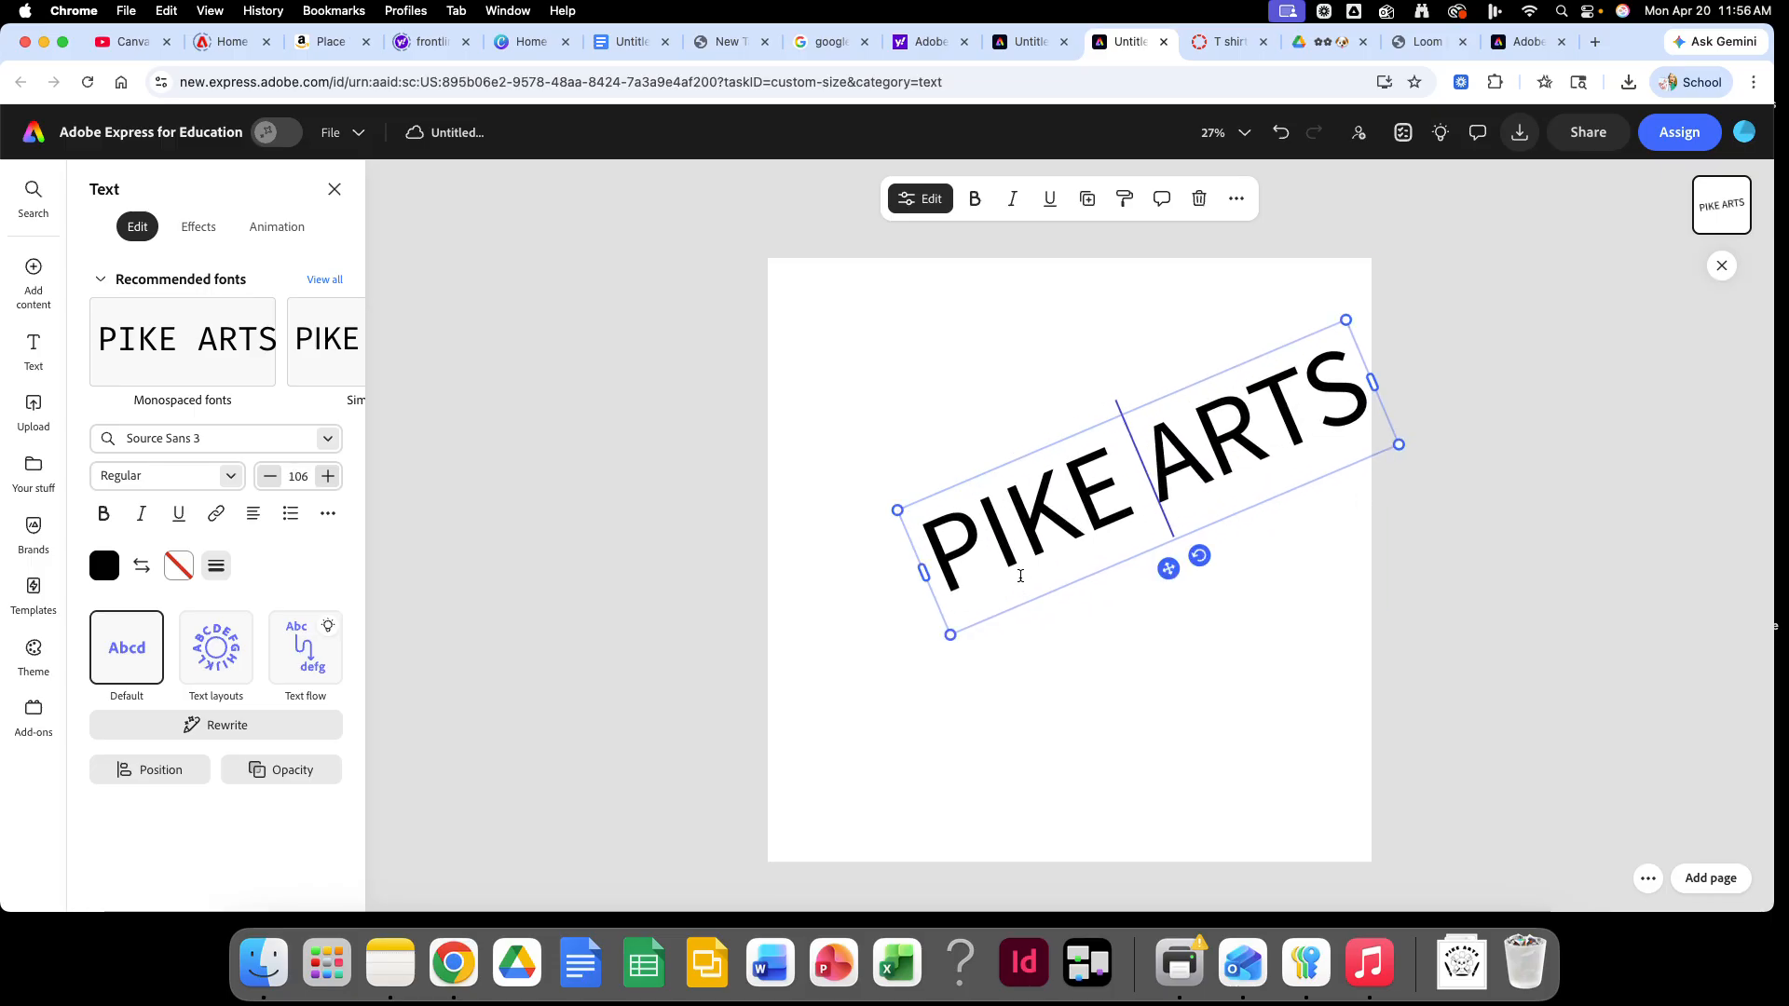
drag(946, 641, 906, 671)
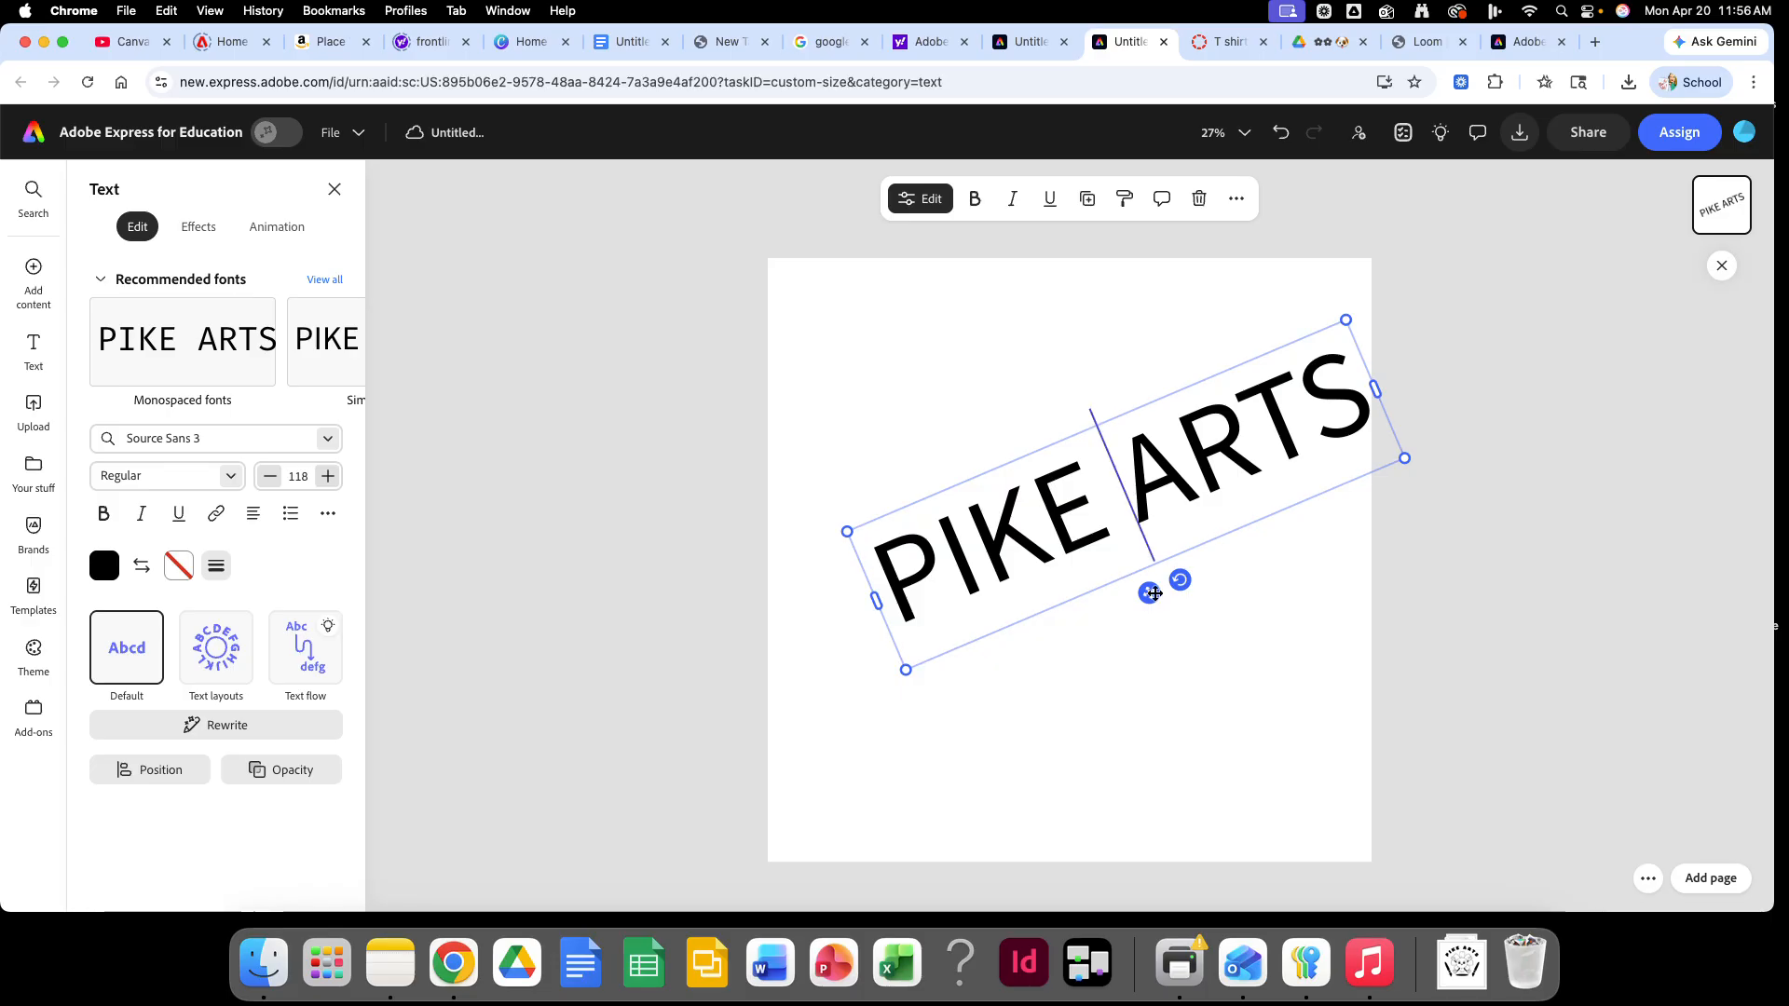
drag(1128, 575, 1077, 556)
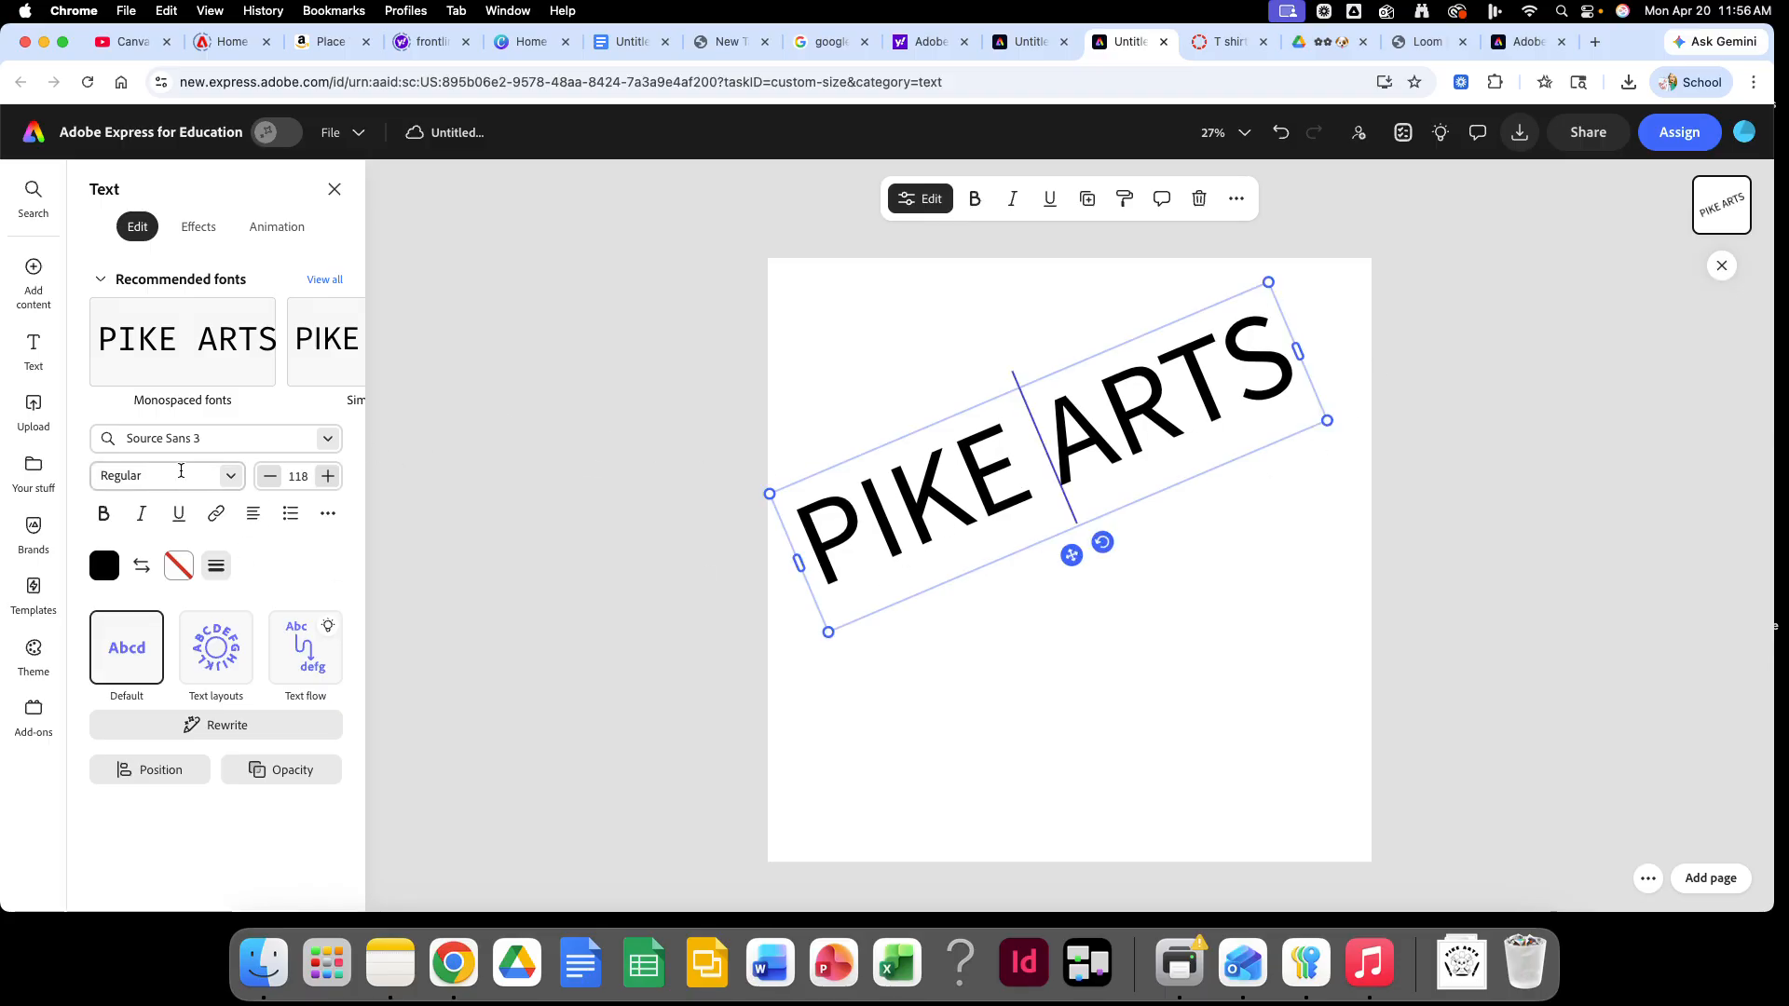
Step: Set the heading's font style to Black Italic
click(225, 477)
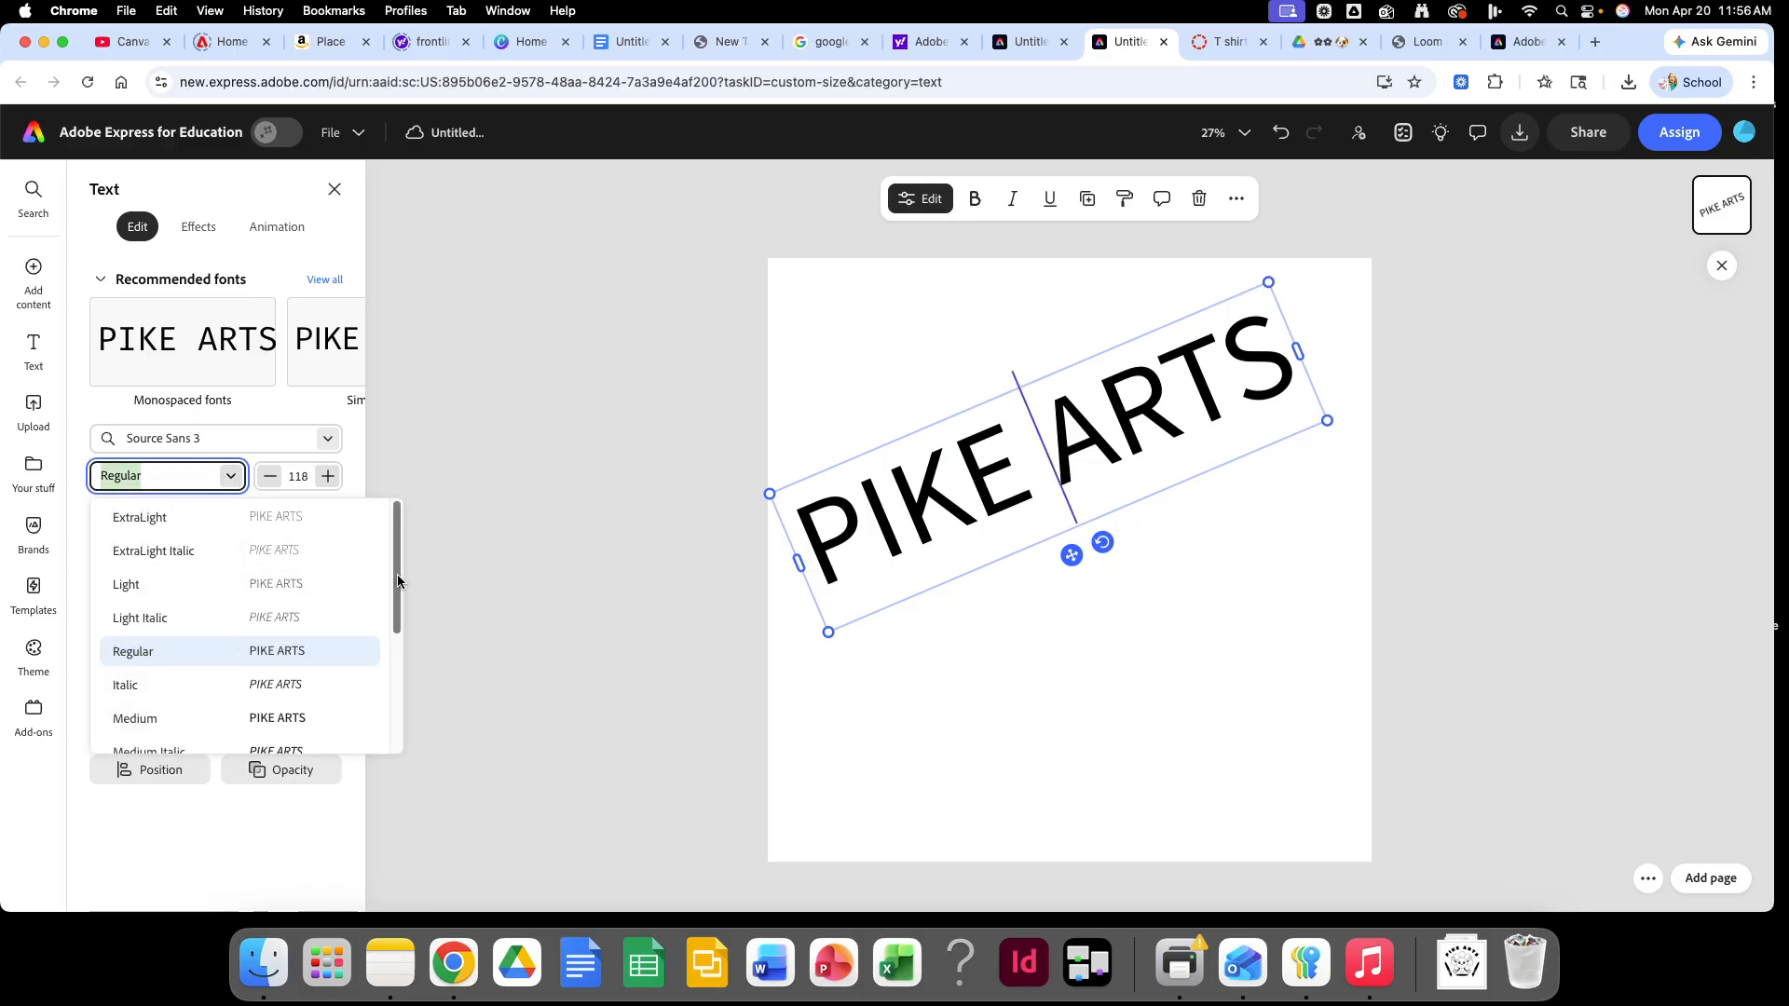
scroll(354, 750, down, 5)
scroll(383, 664, up, 2)
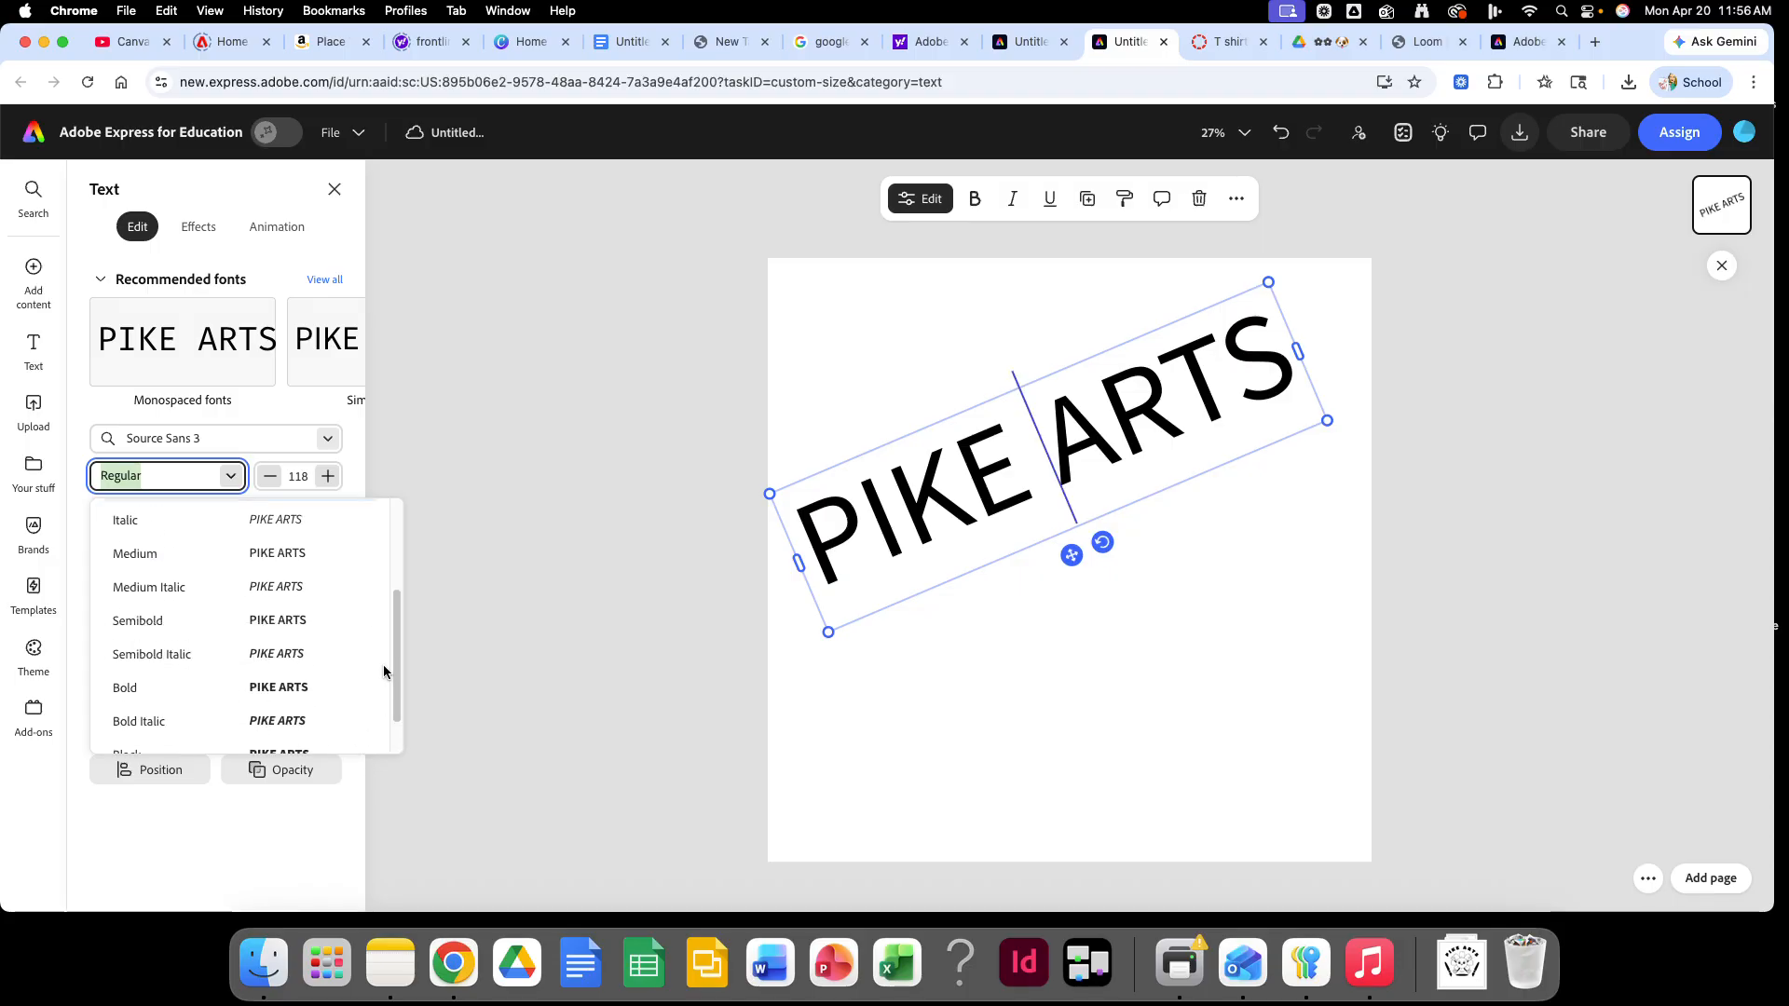
scroll(383, 663, down, 2)
click(293, 735)
click(297, 728)
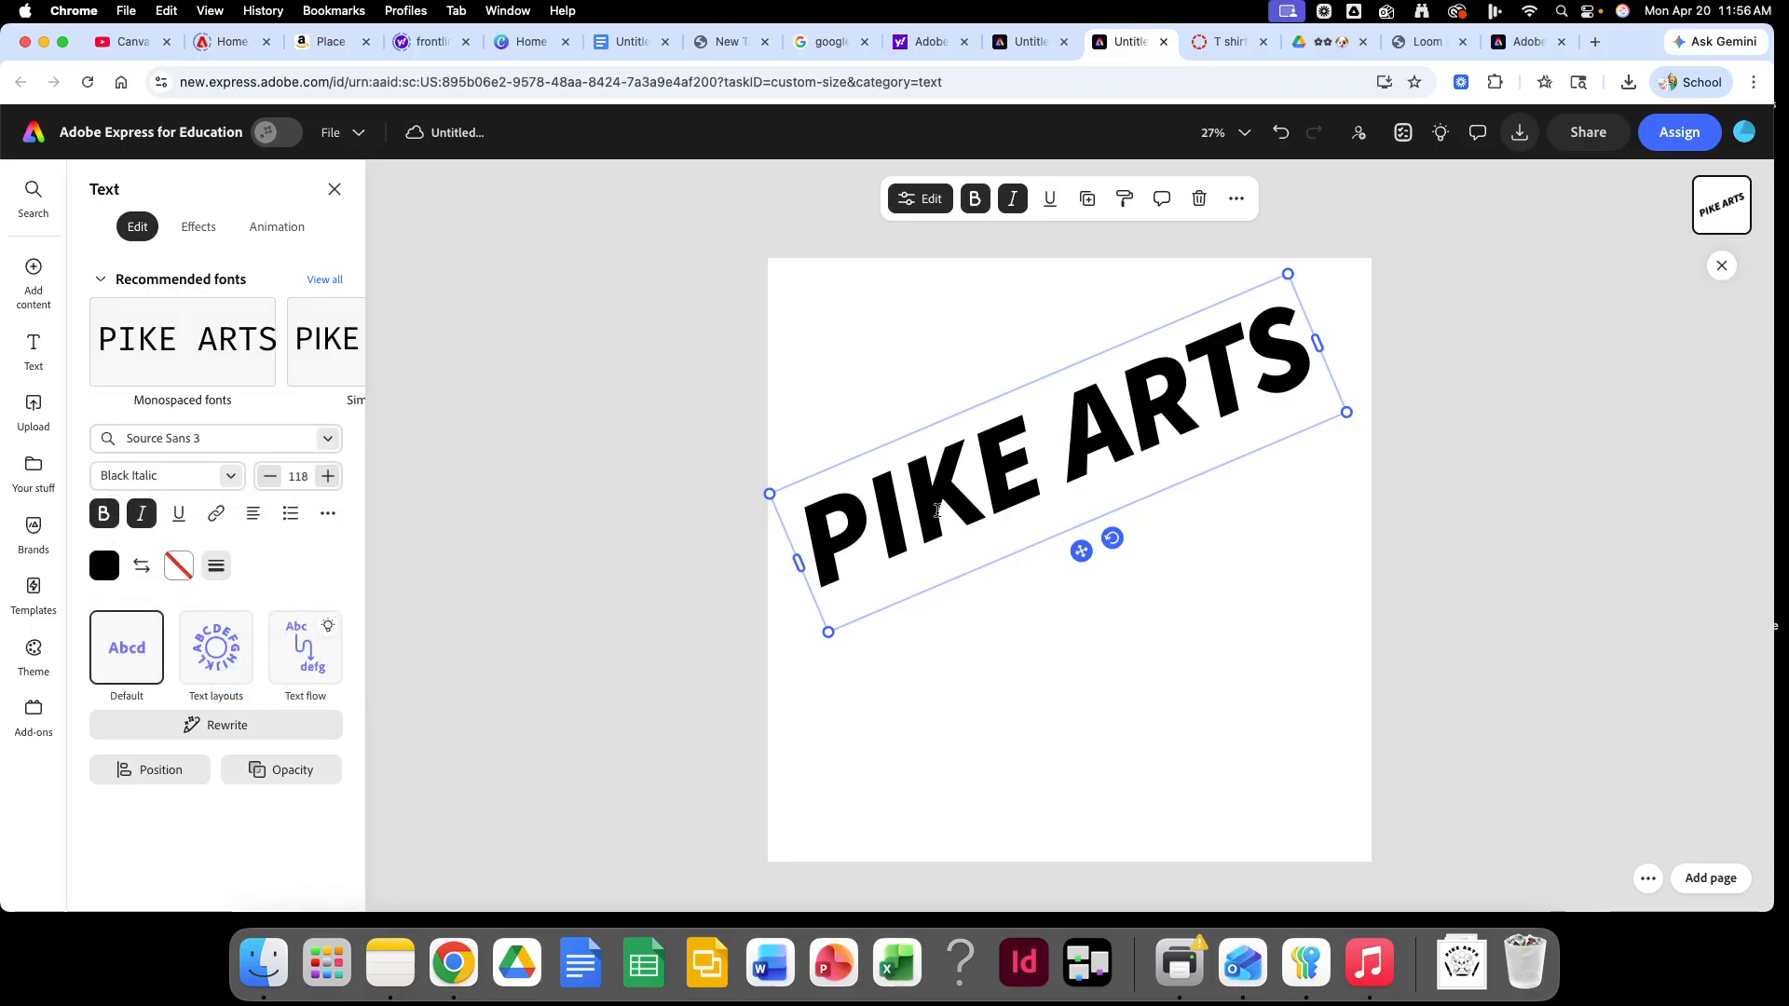
Step: Try the Nanum Pen Regular font on the PIKE ARTS heading
click(285, 437)
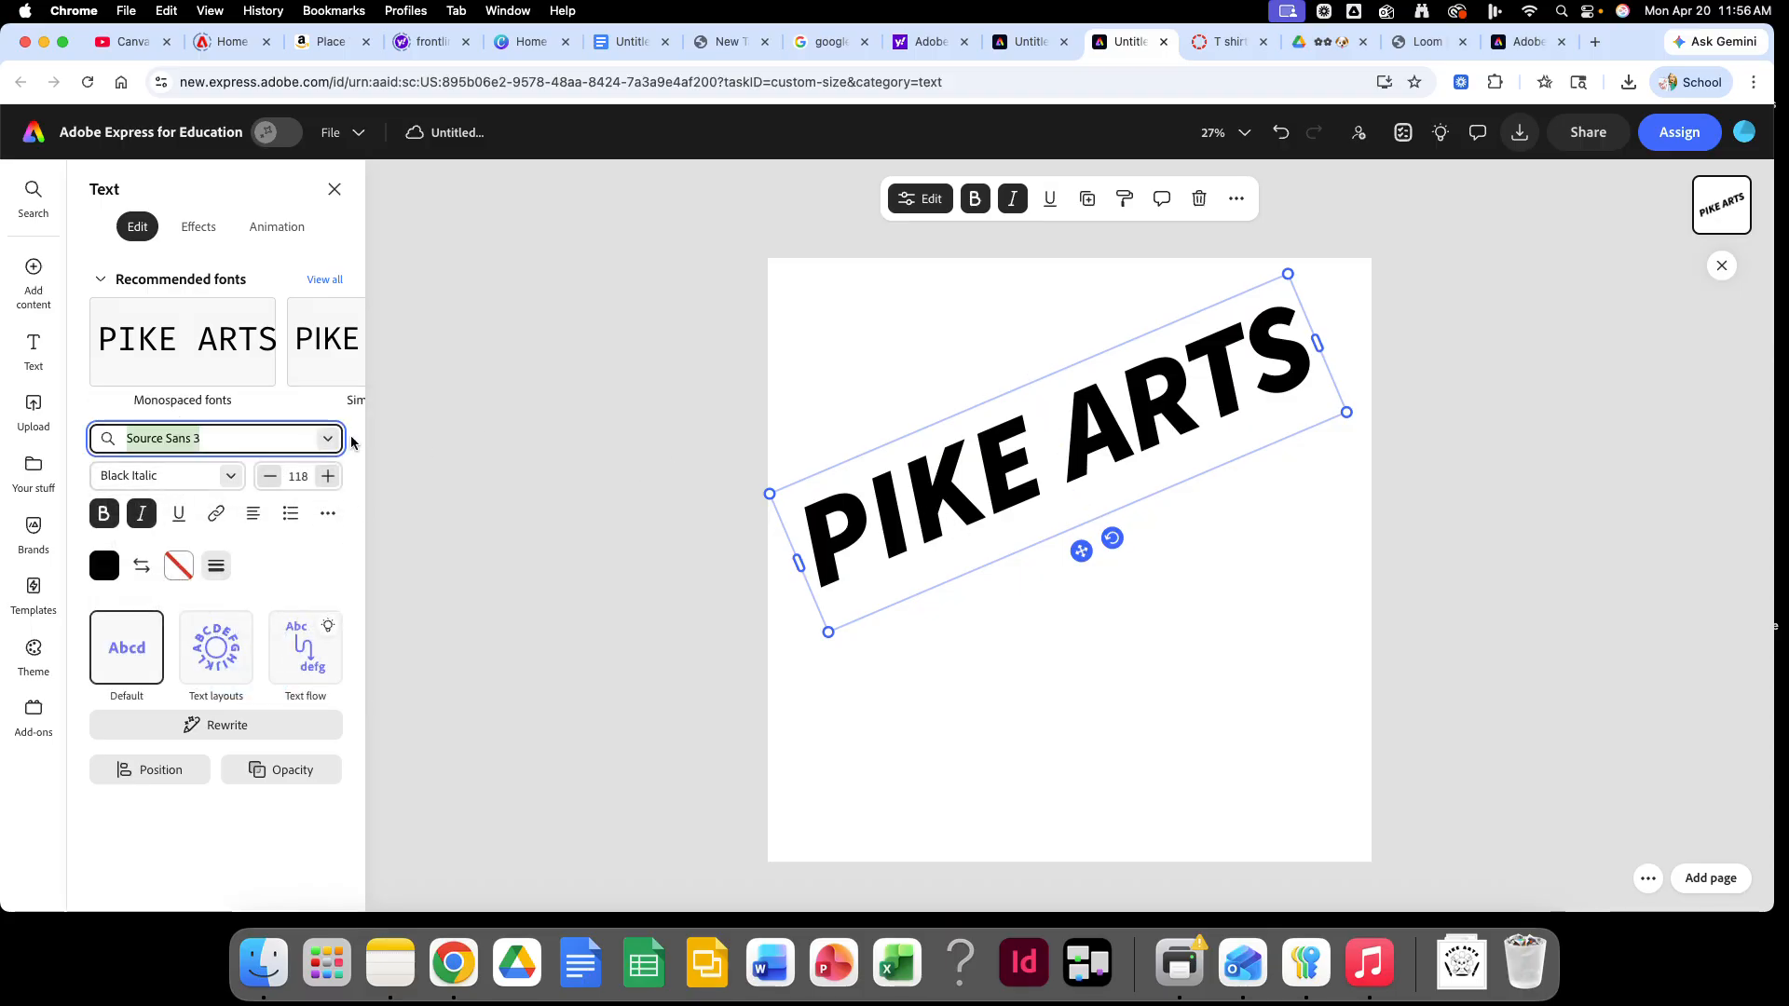
click(328, 439)
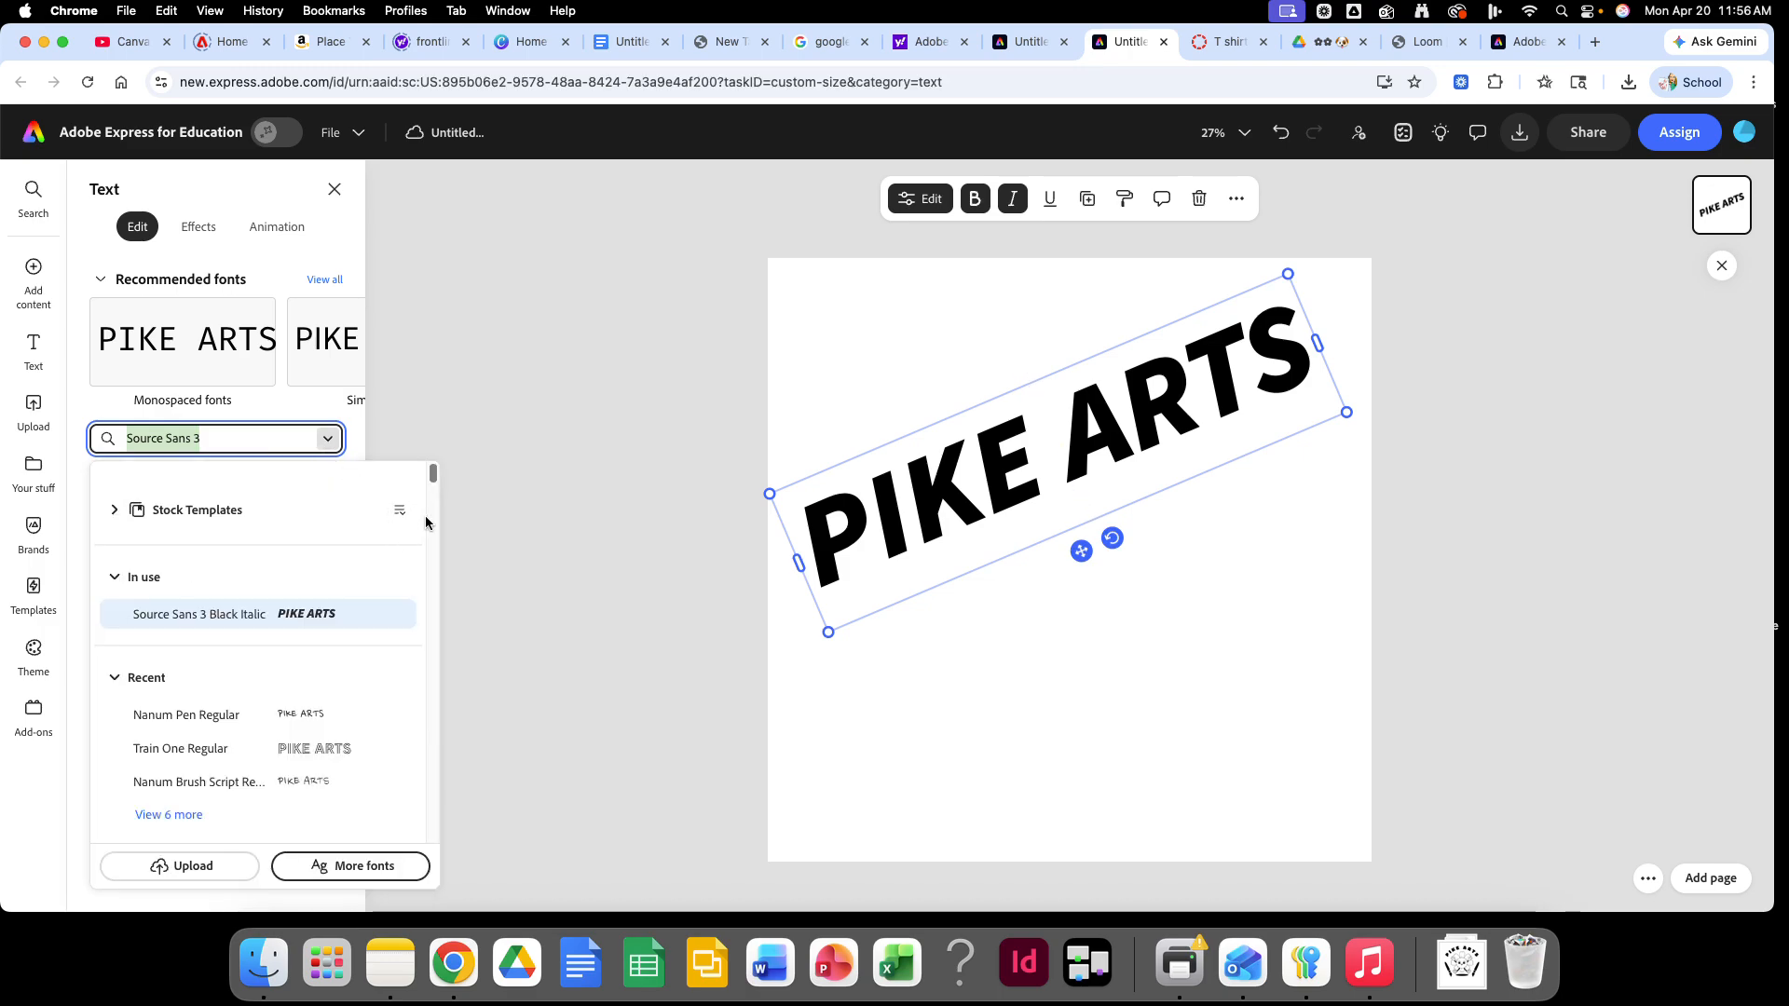
scroll(433, 485, down, 3)
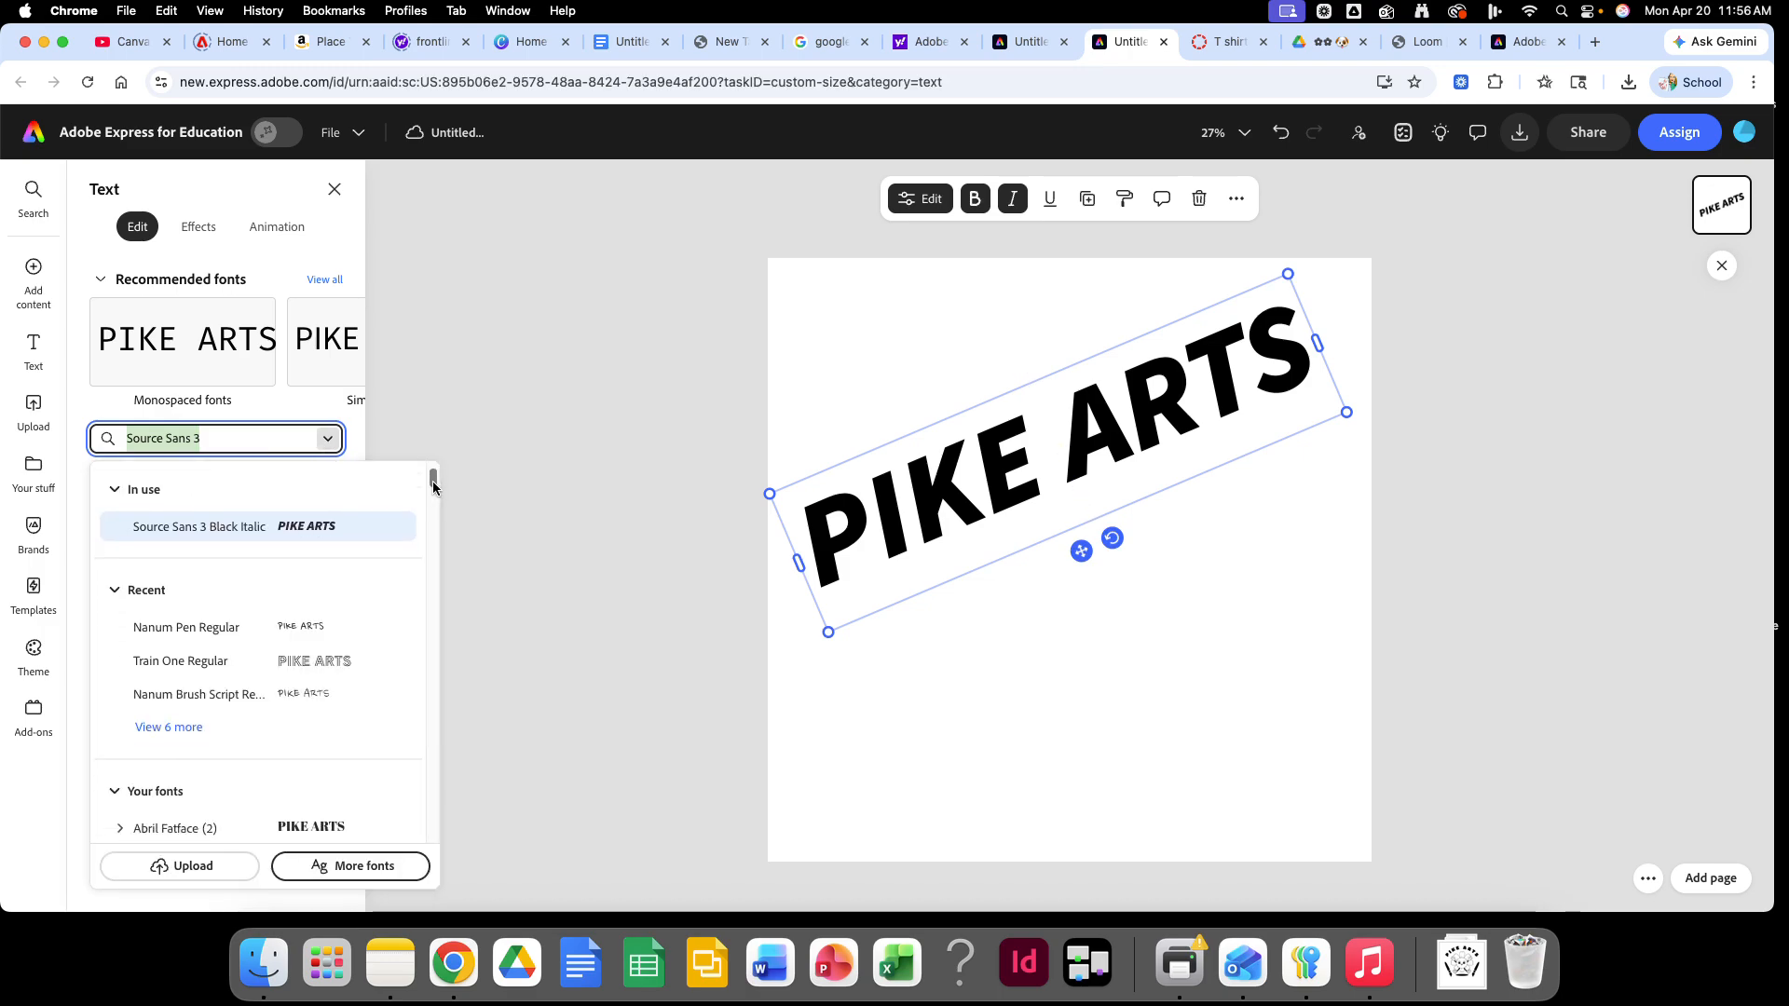
click(326, 627)
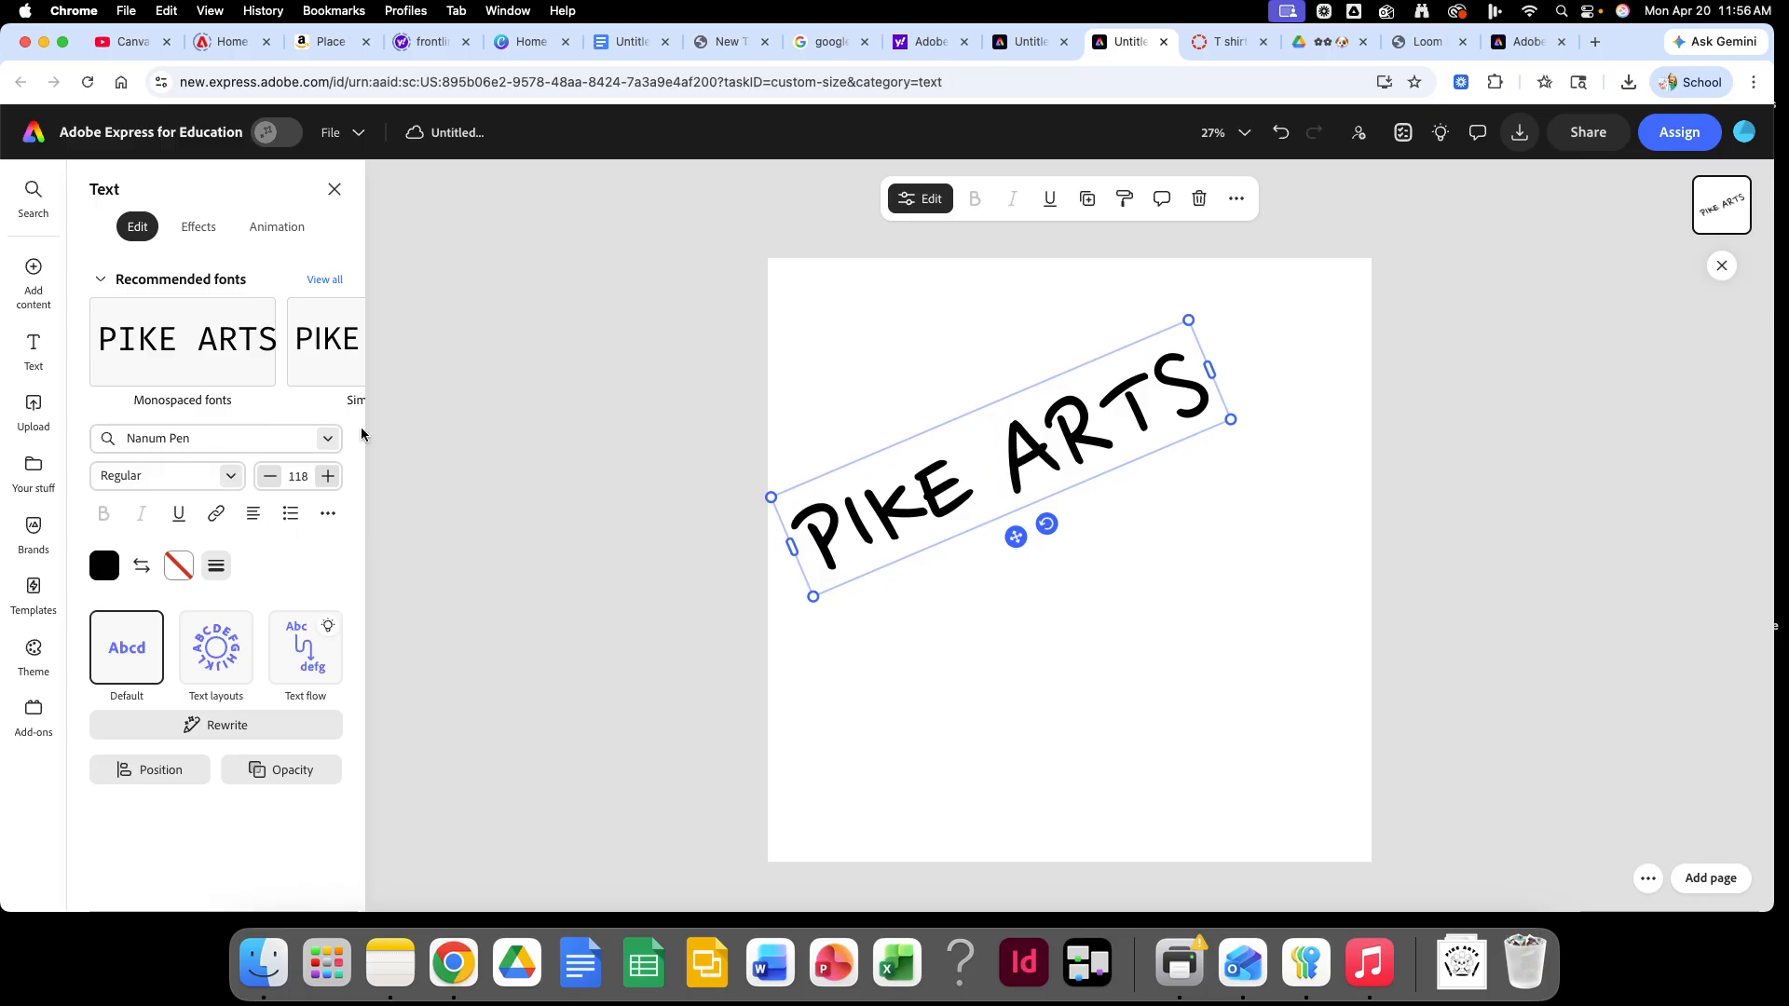
Step: Set the heading's font to Nanum Brush Script and move the heading slightly higher on the page
click(322, 438)
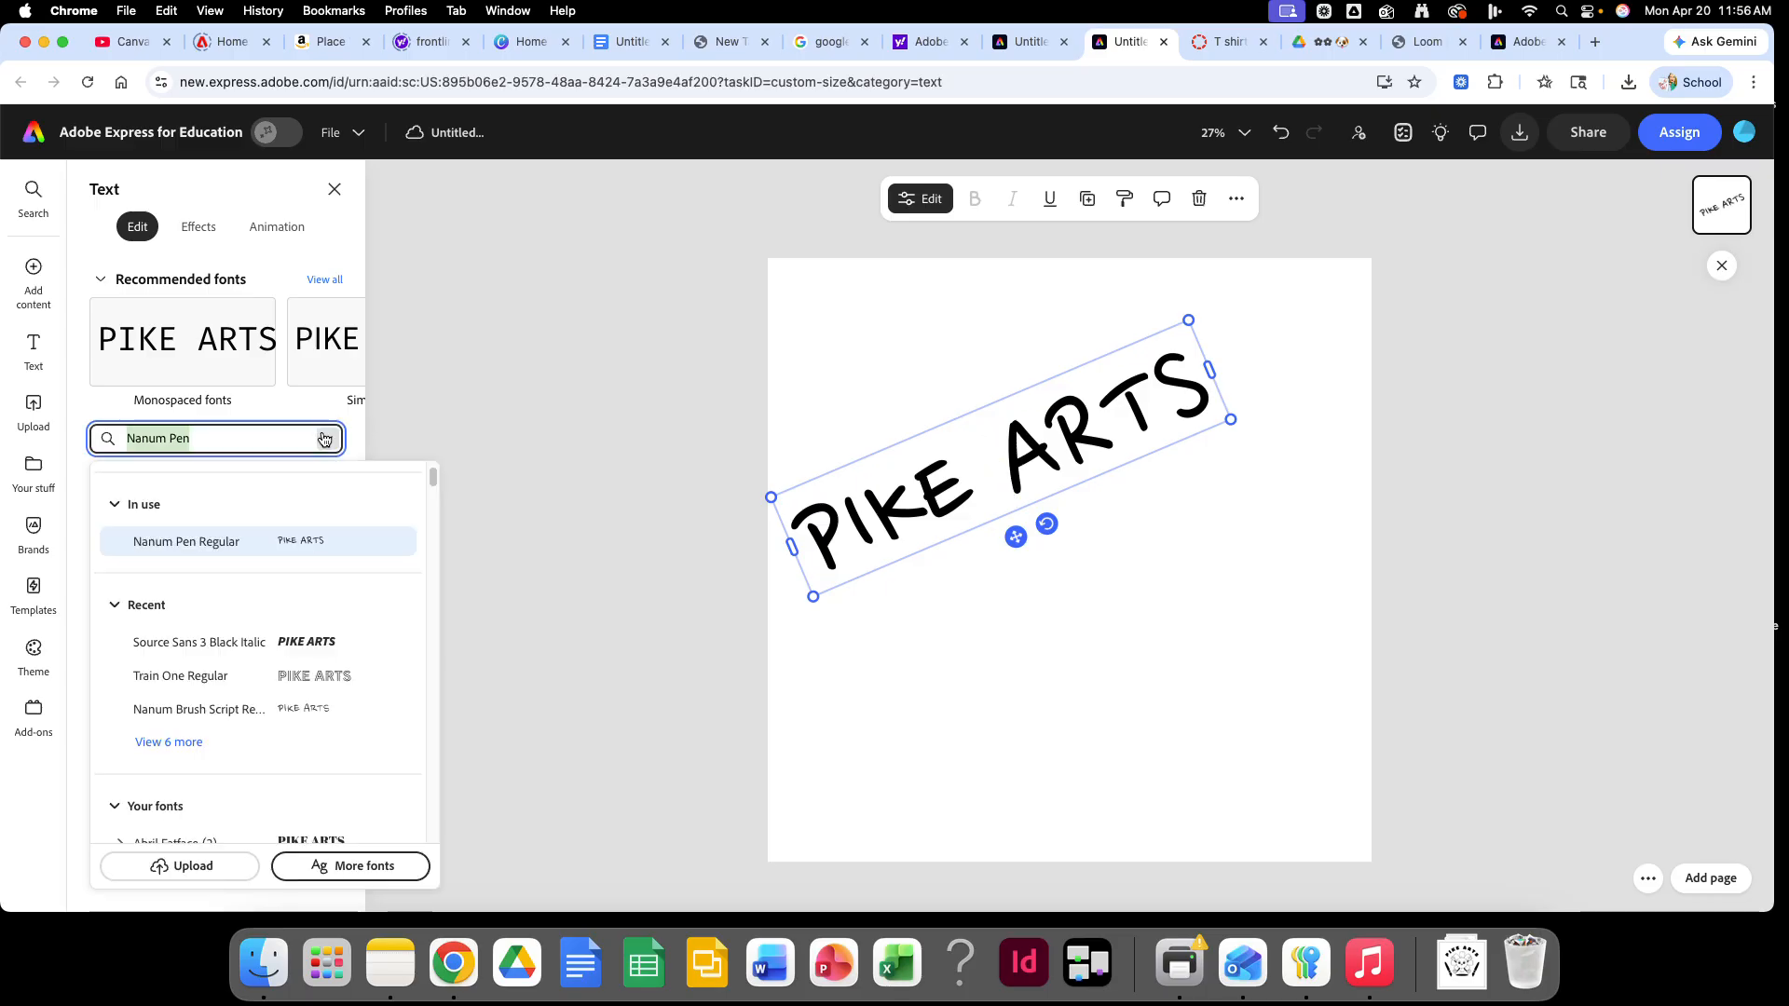
click(314, 696)
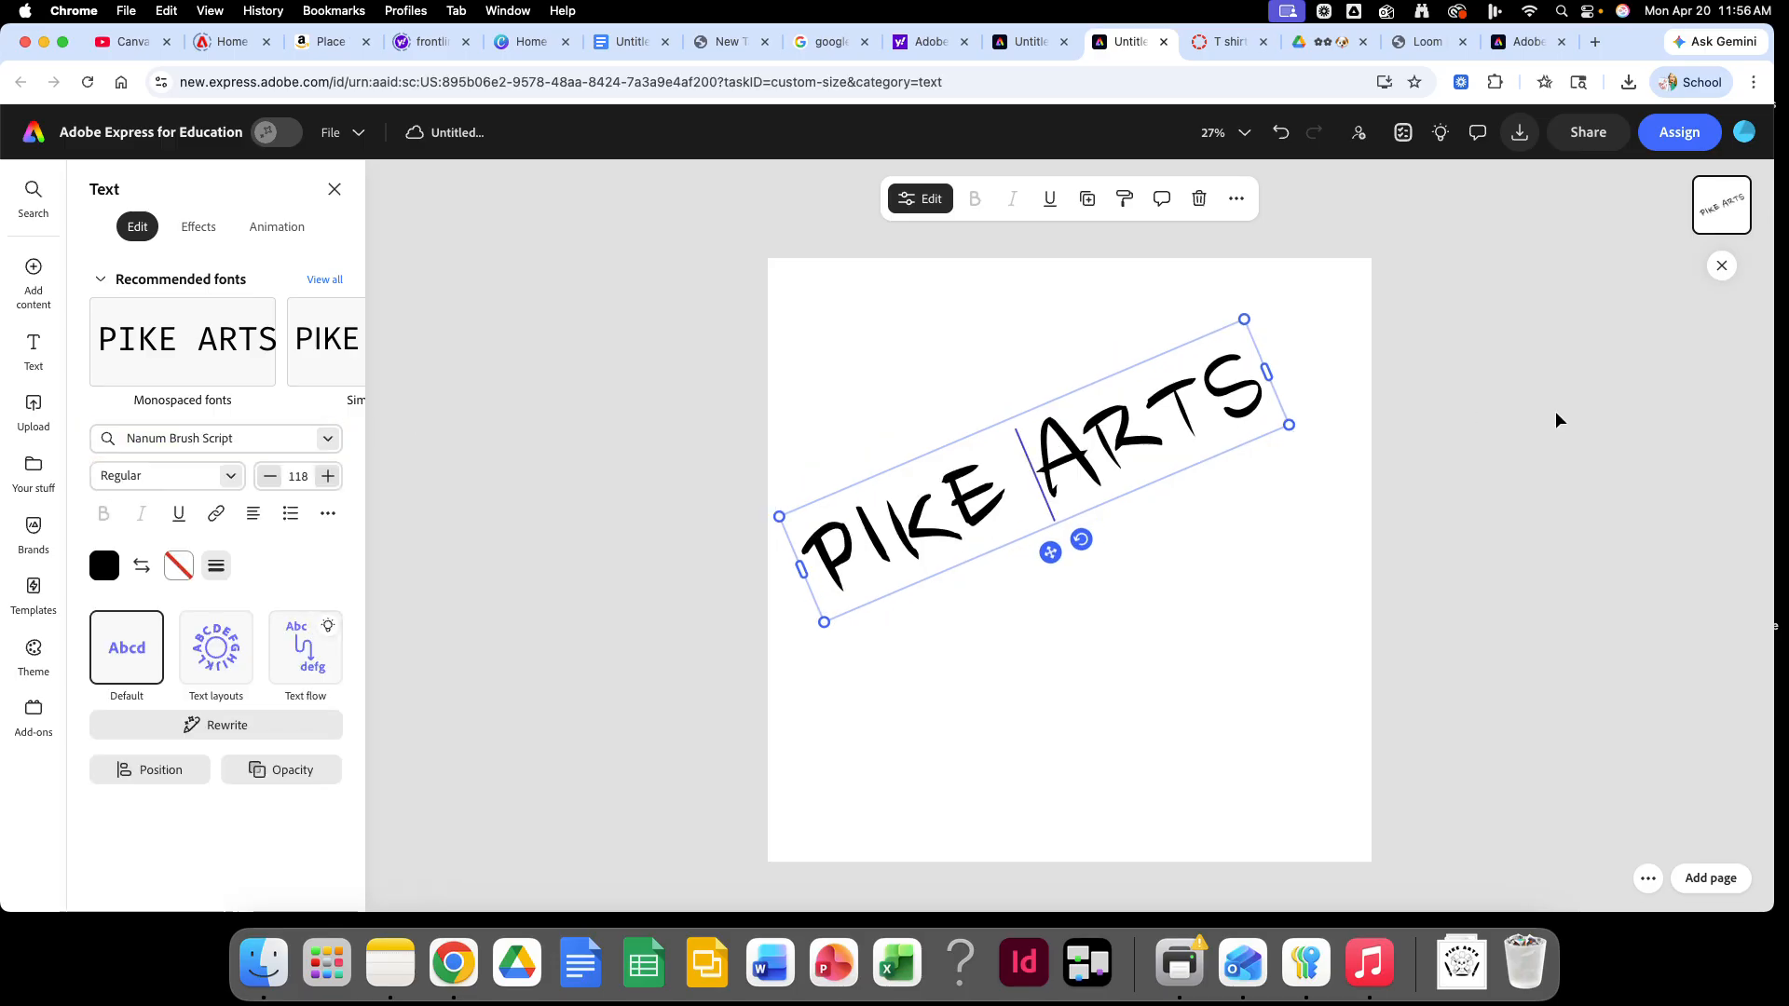
drag(1050, 556, 1061, 522)
click(1348, 631)
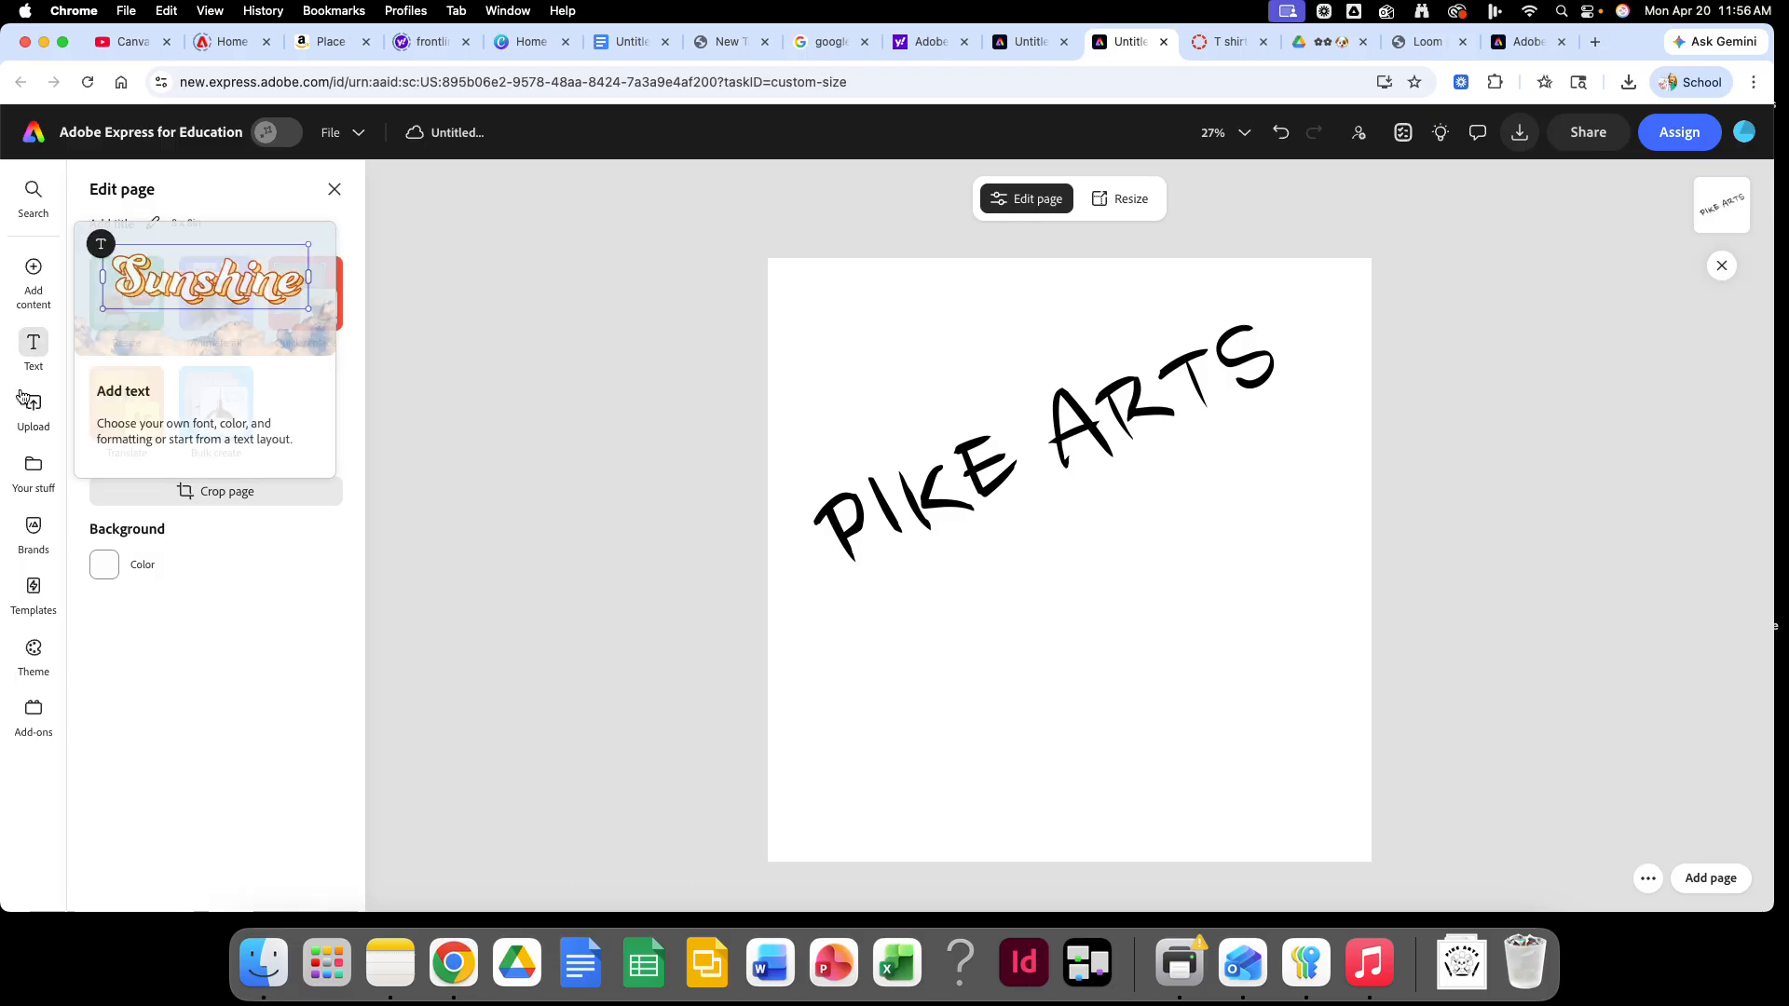
Step: Search the icon elements for "flower"
mouse_move(30, 273)
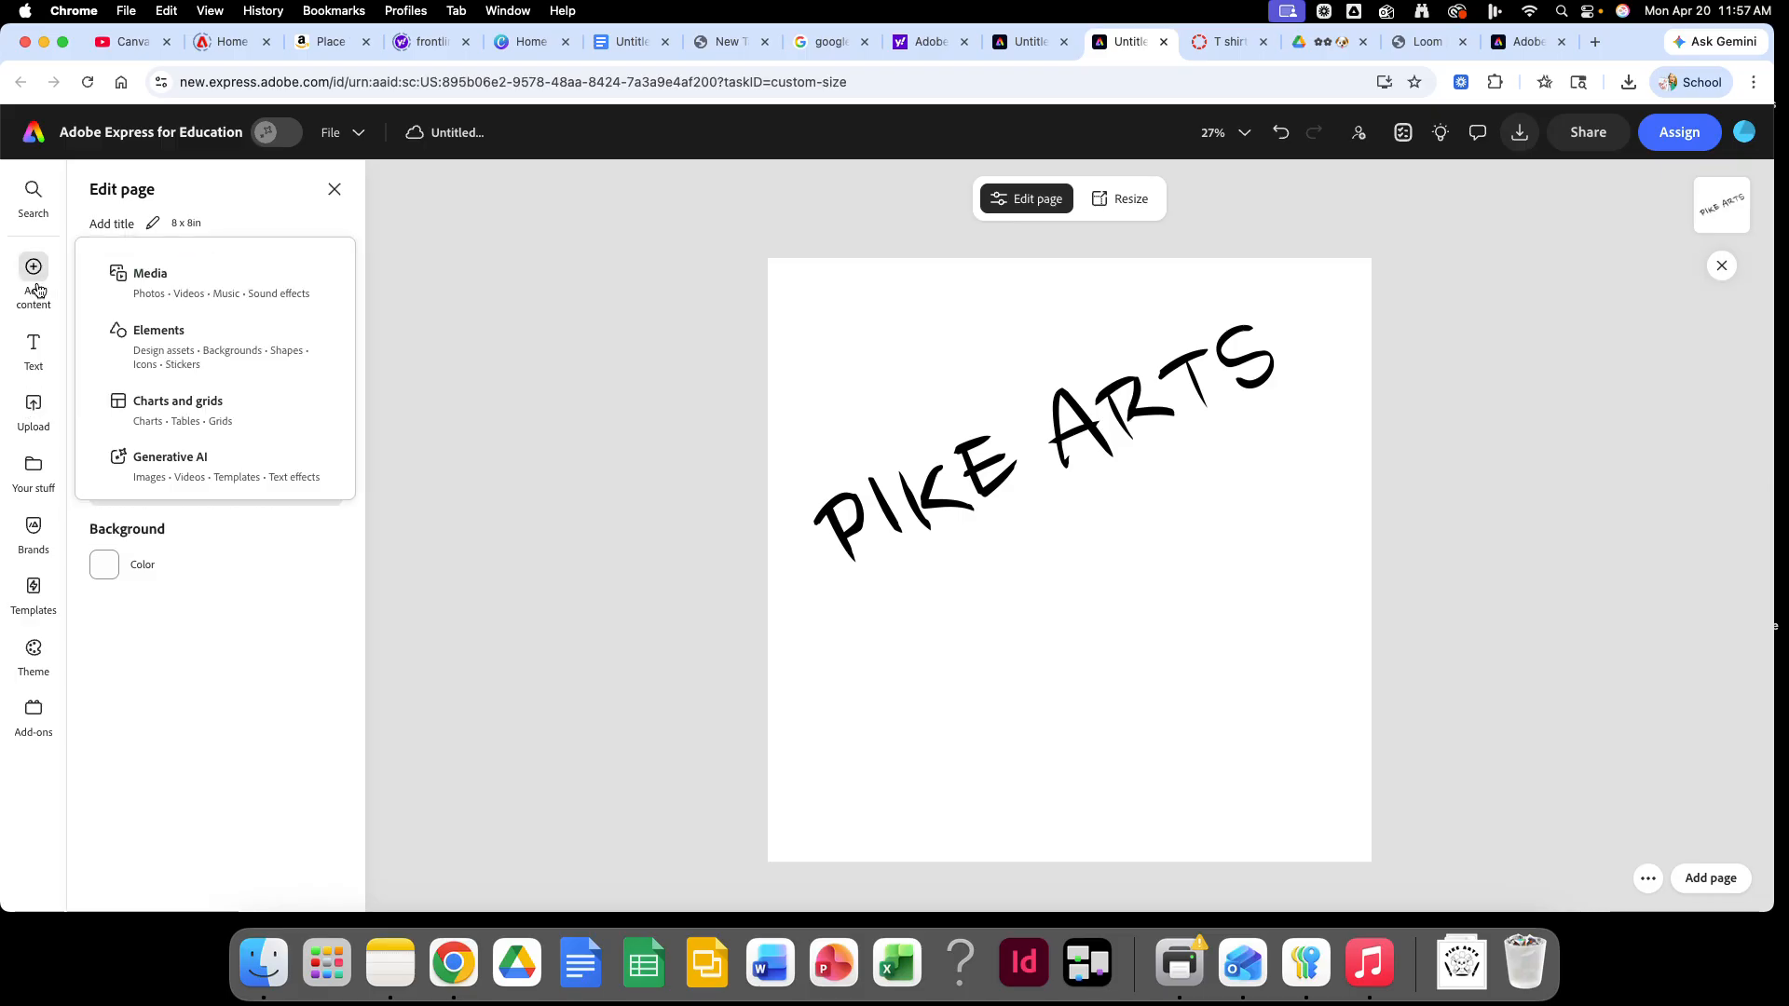
click(152, 346)
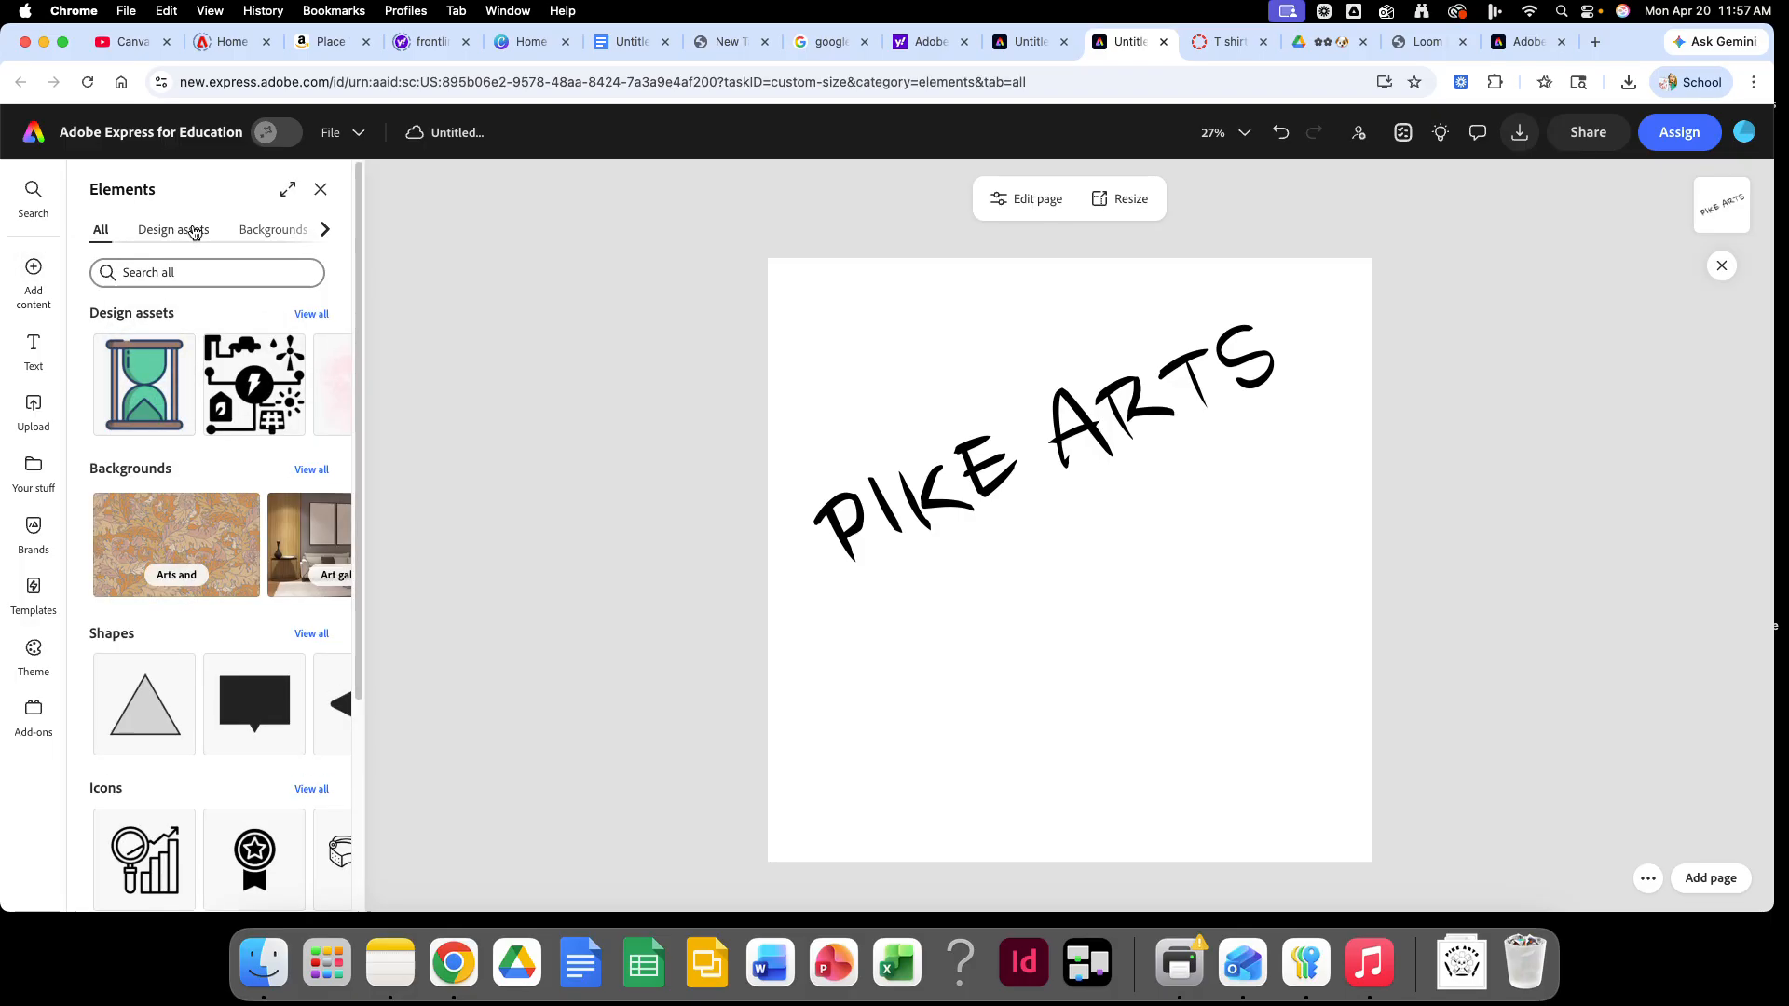
click(325, 231)
click(325, 231)
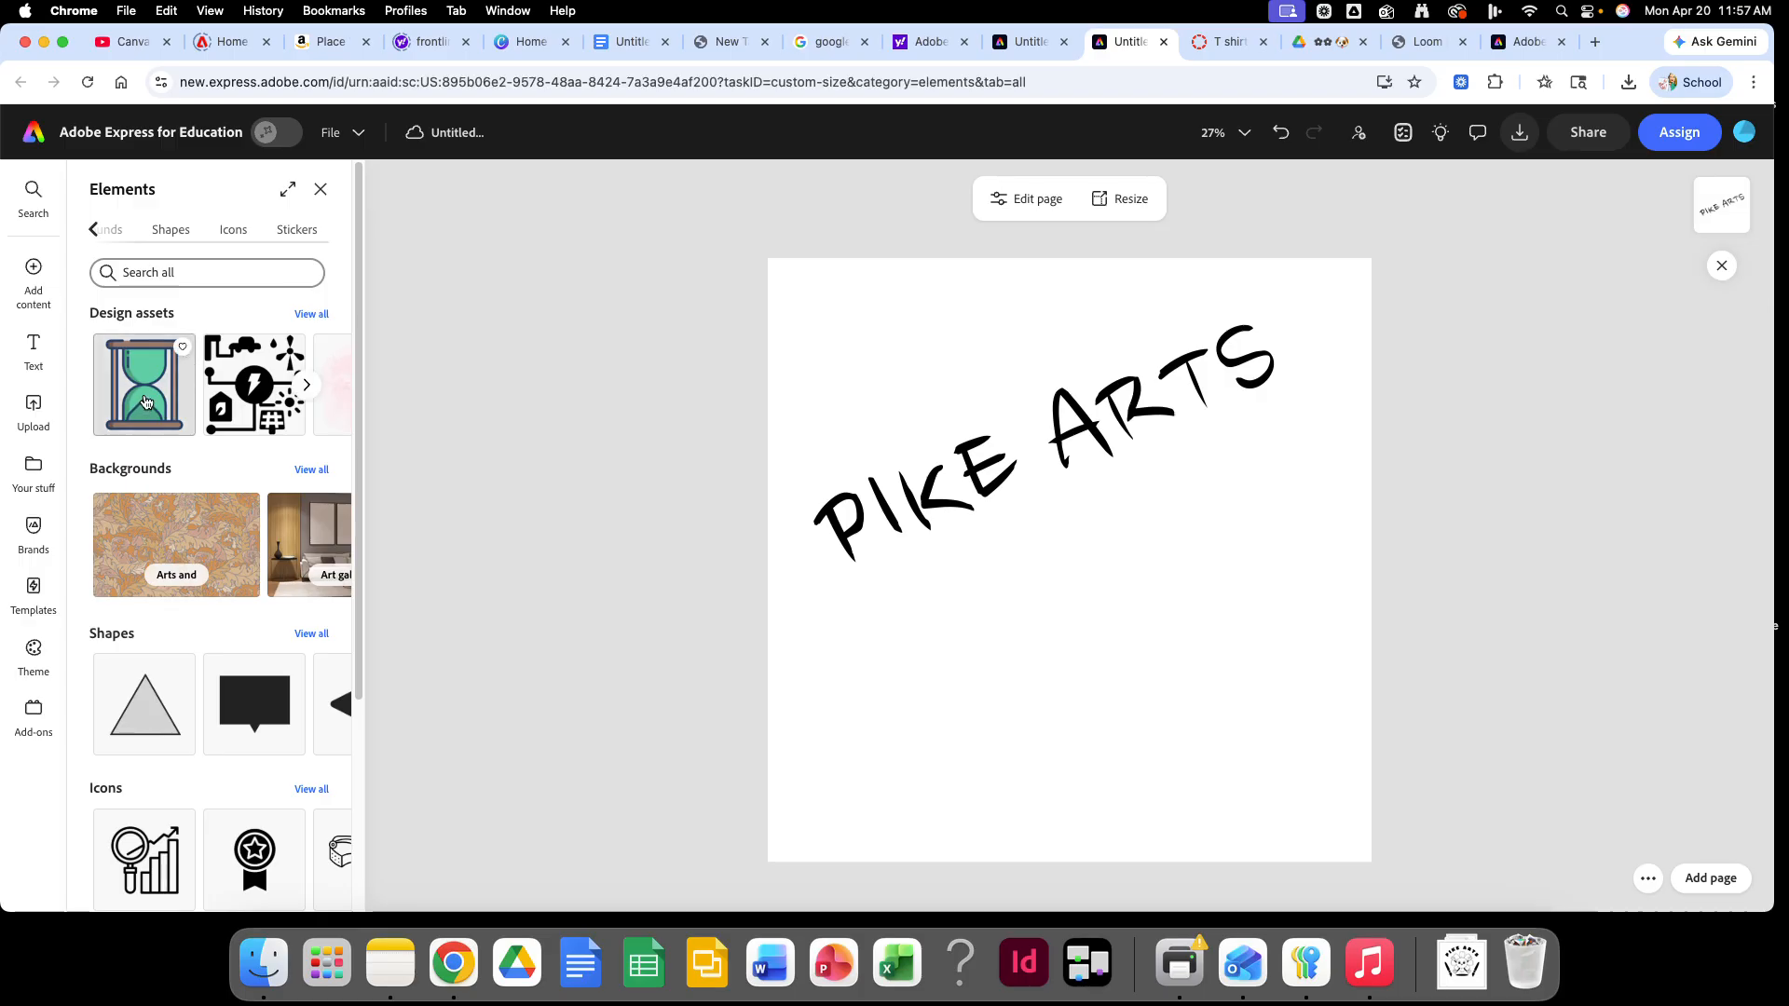
click(232, 231)
click(217, 268)
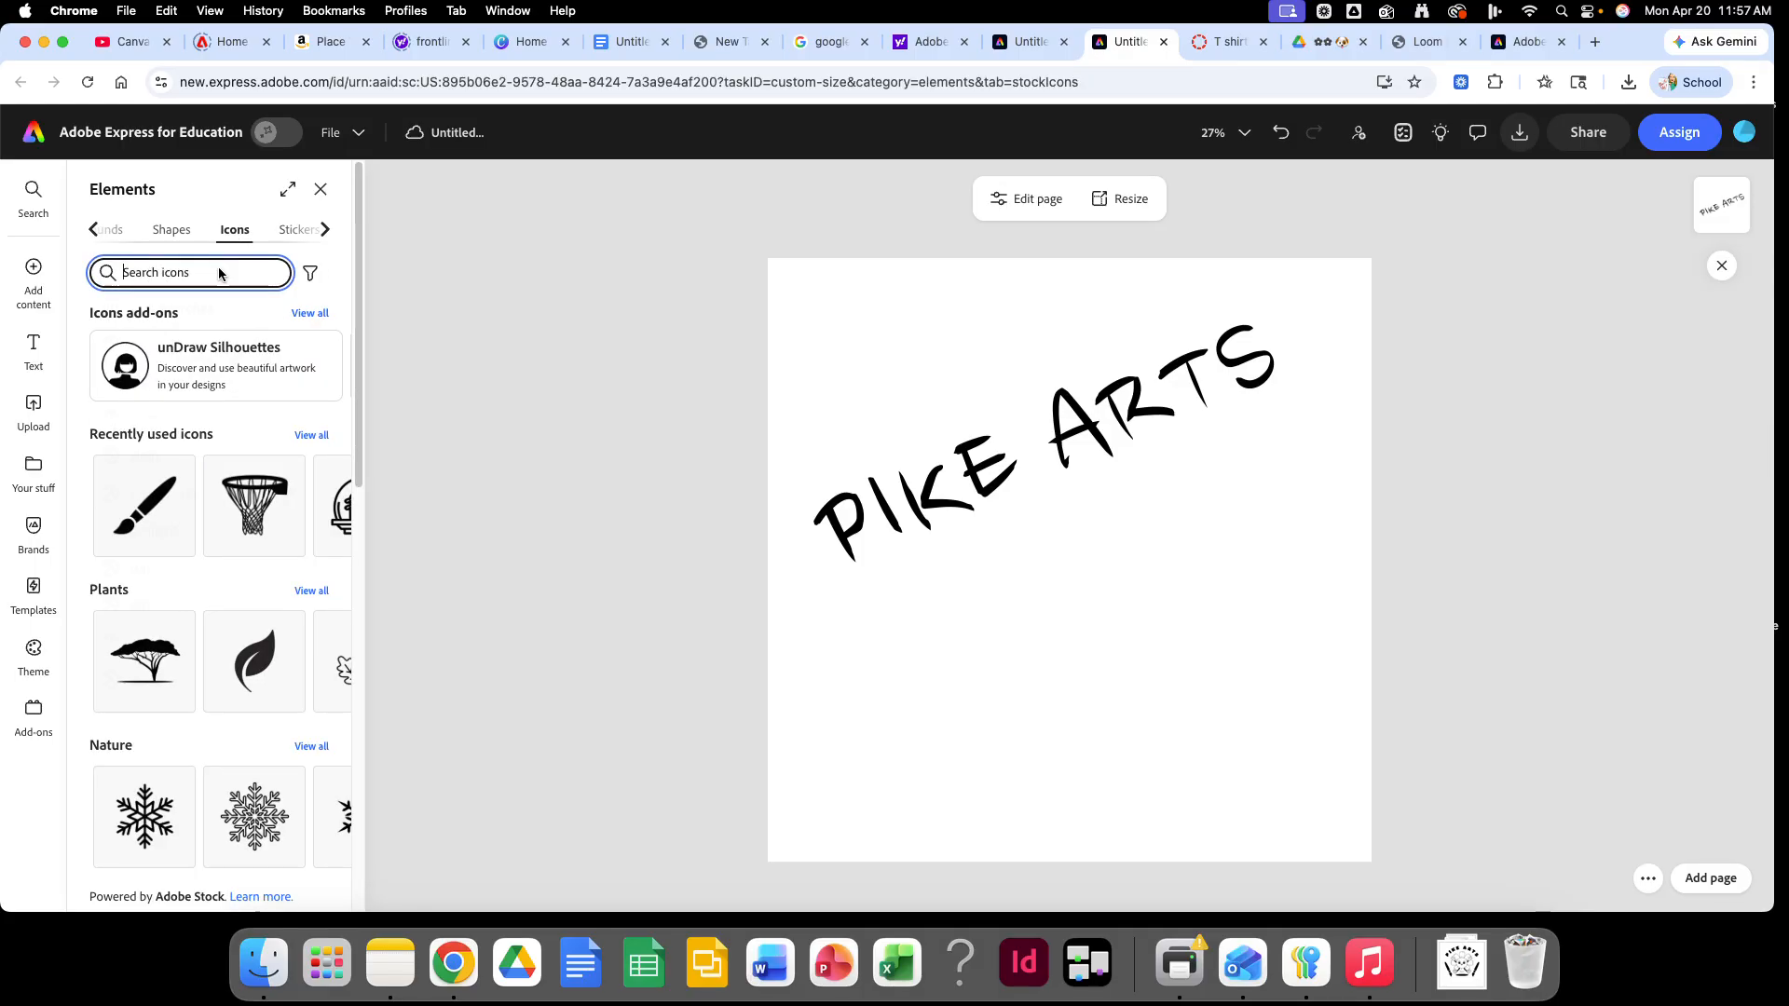
click(152, 280)
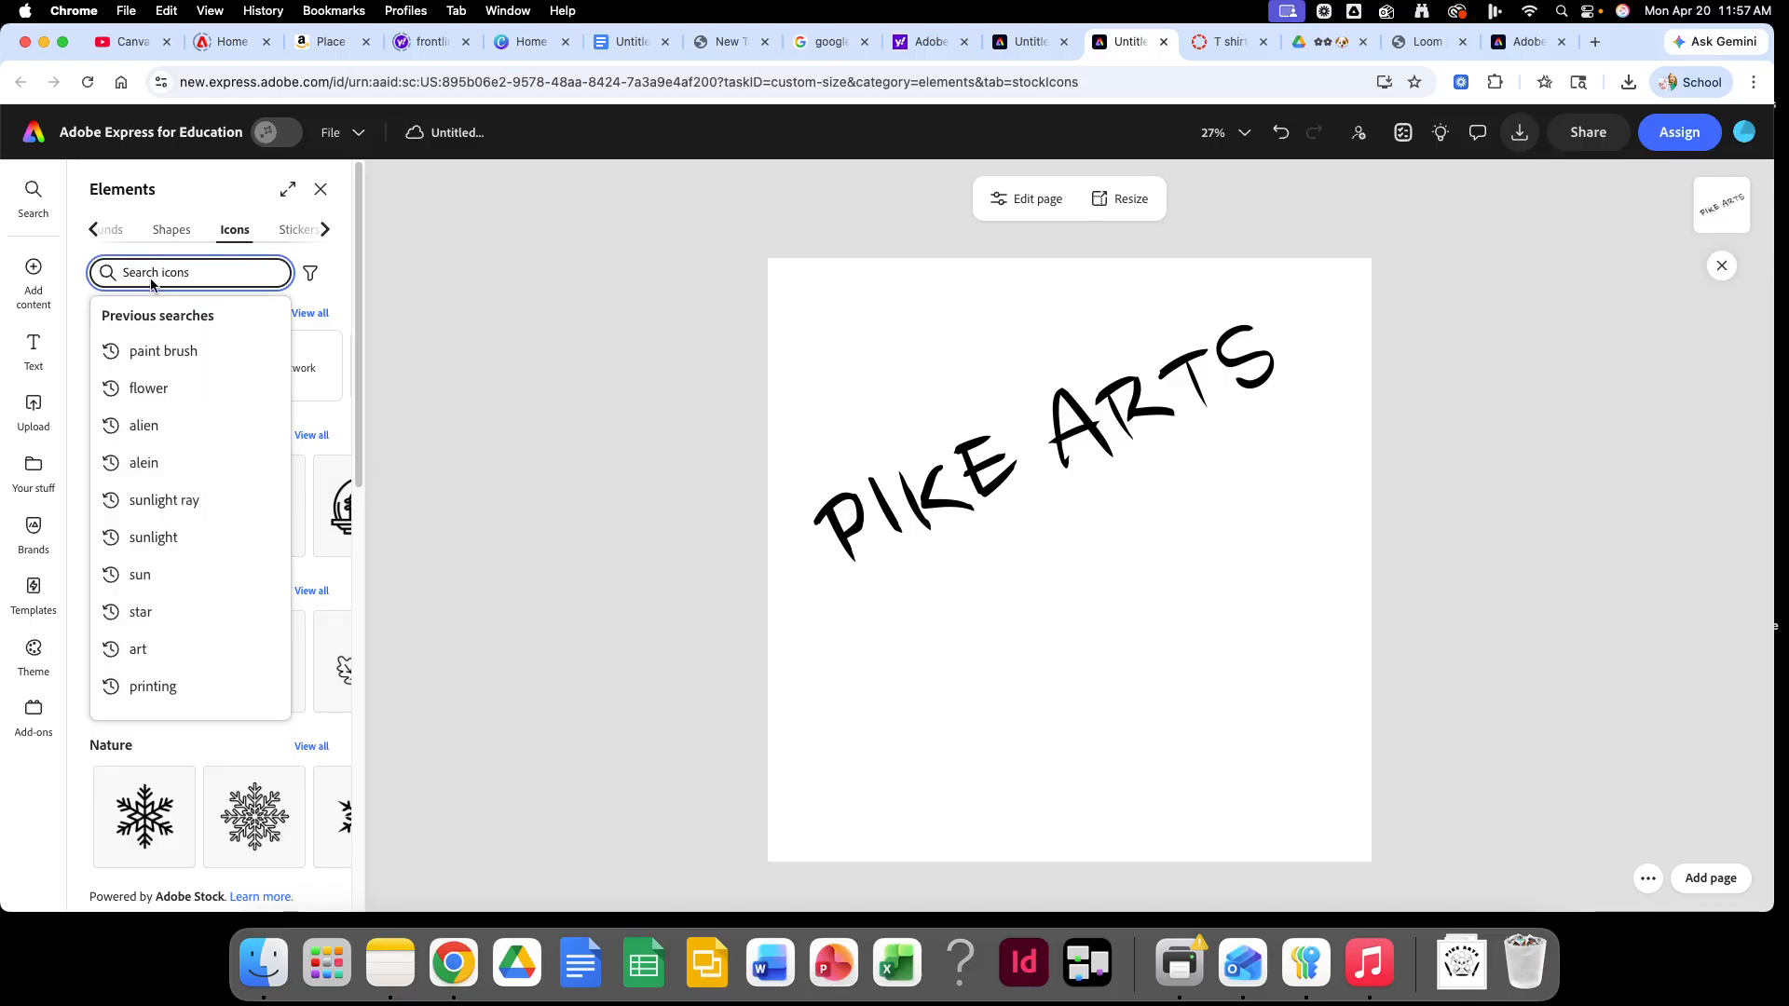
text(flower)
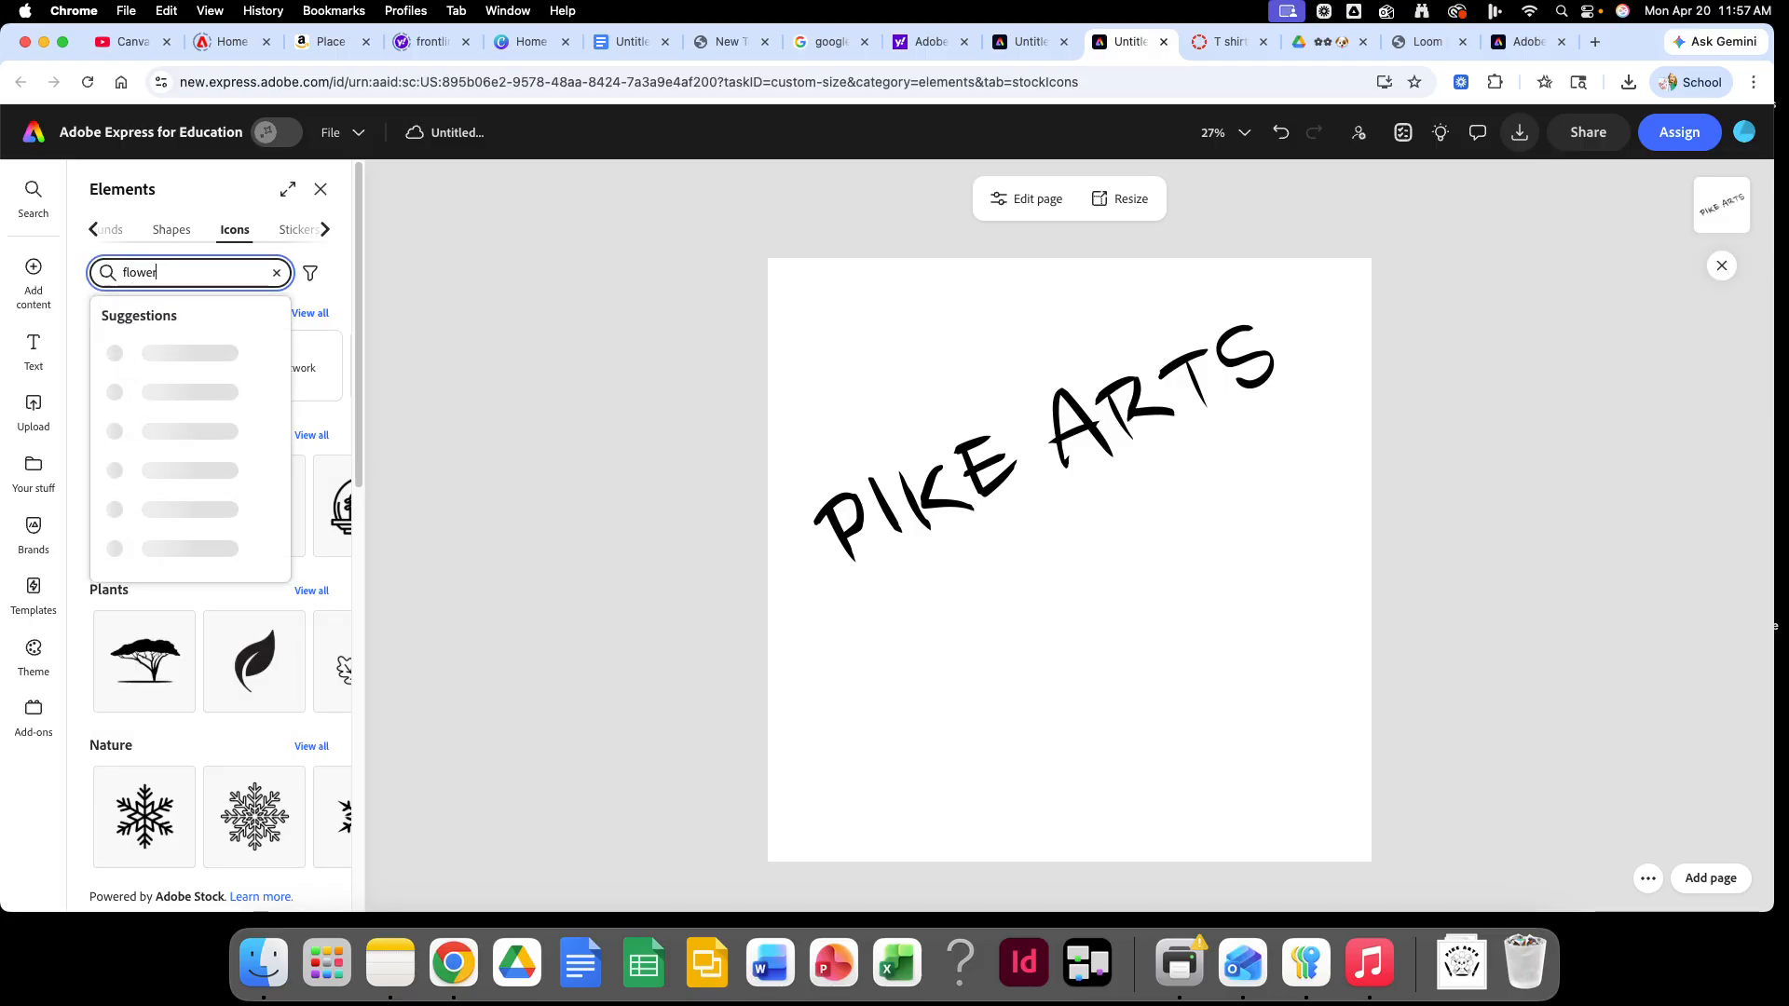
key(Return)
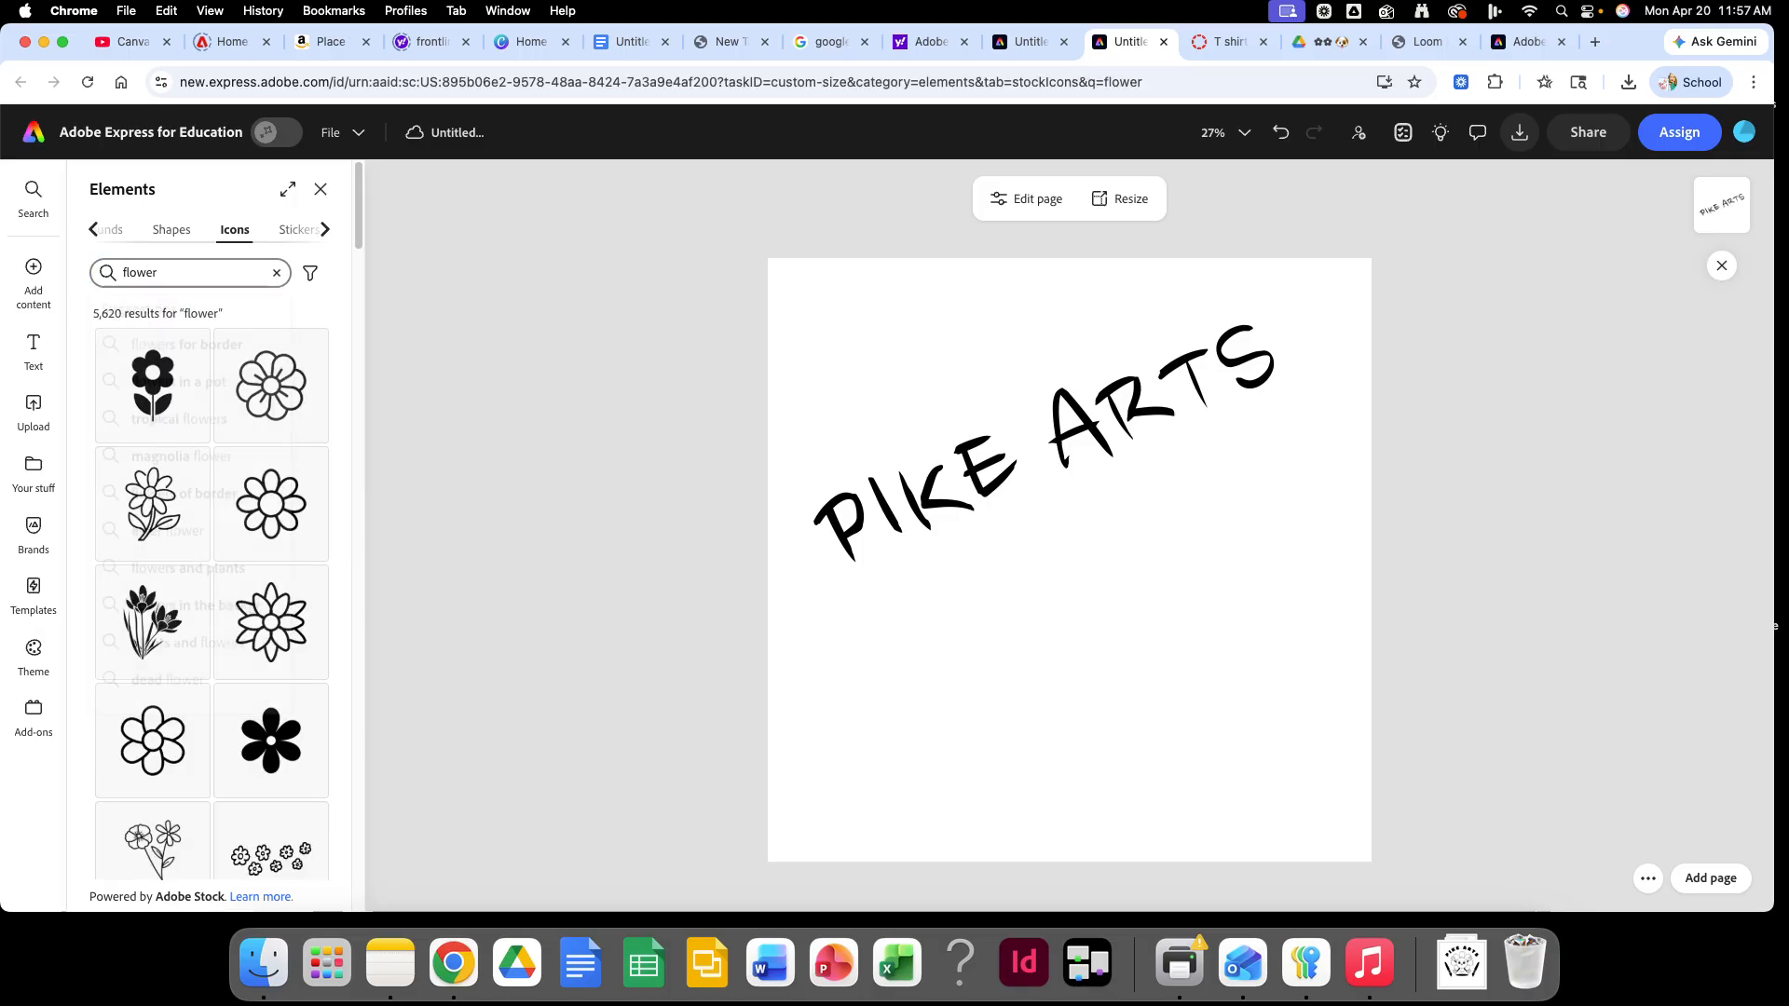
Step: Add the black icon of two long-stemmed flowers and place it below the word ARTS
click(152, 622)
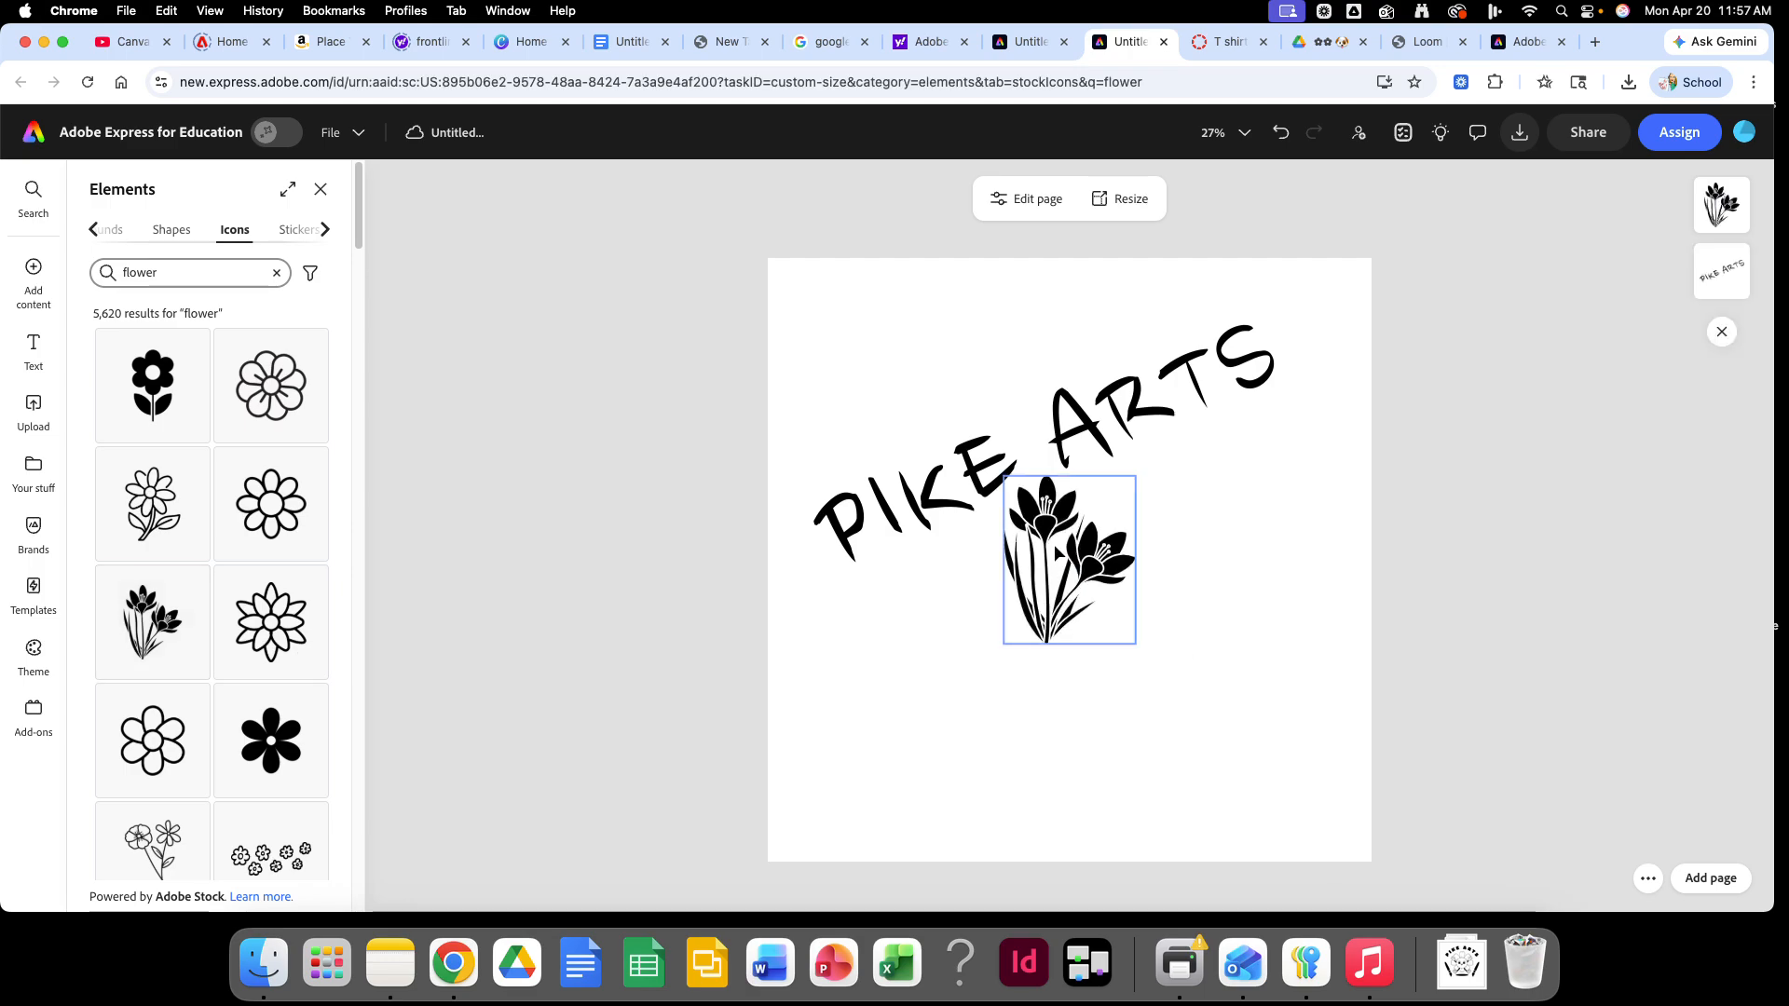
drag(1059, 533, 1235, 538)
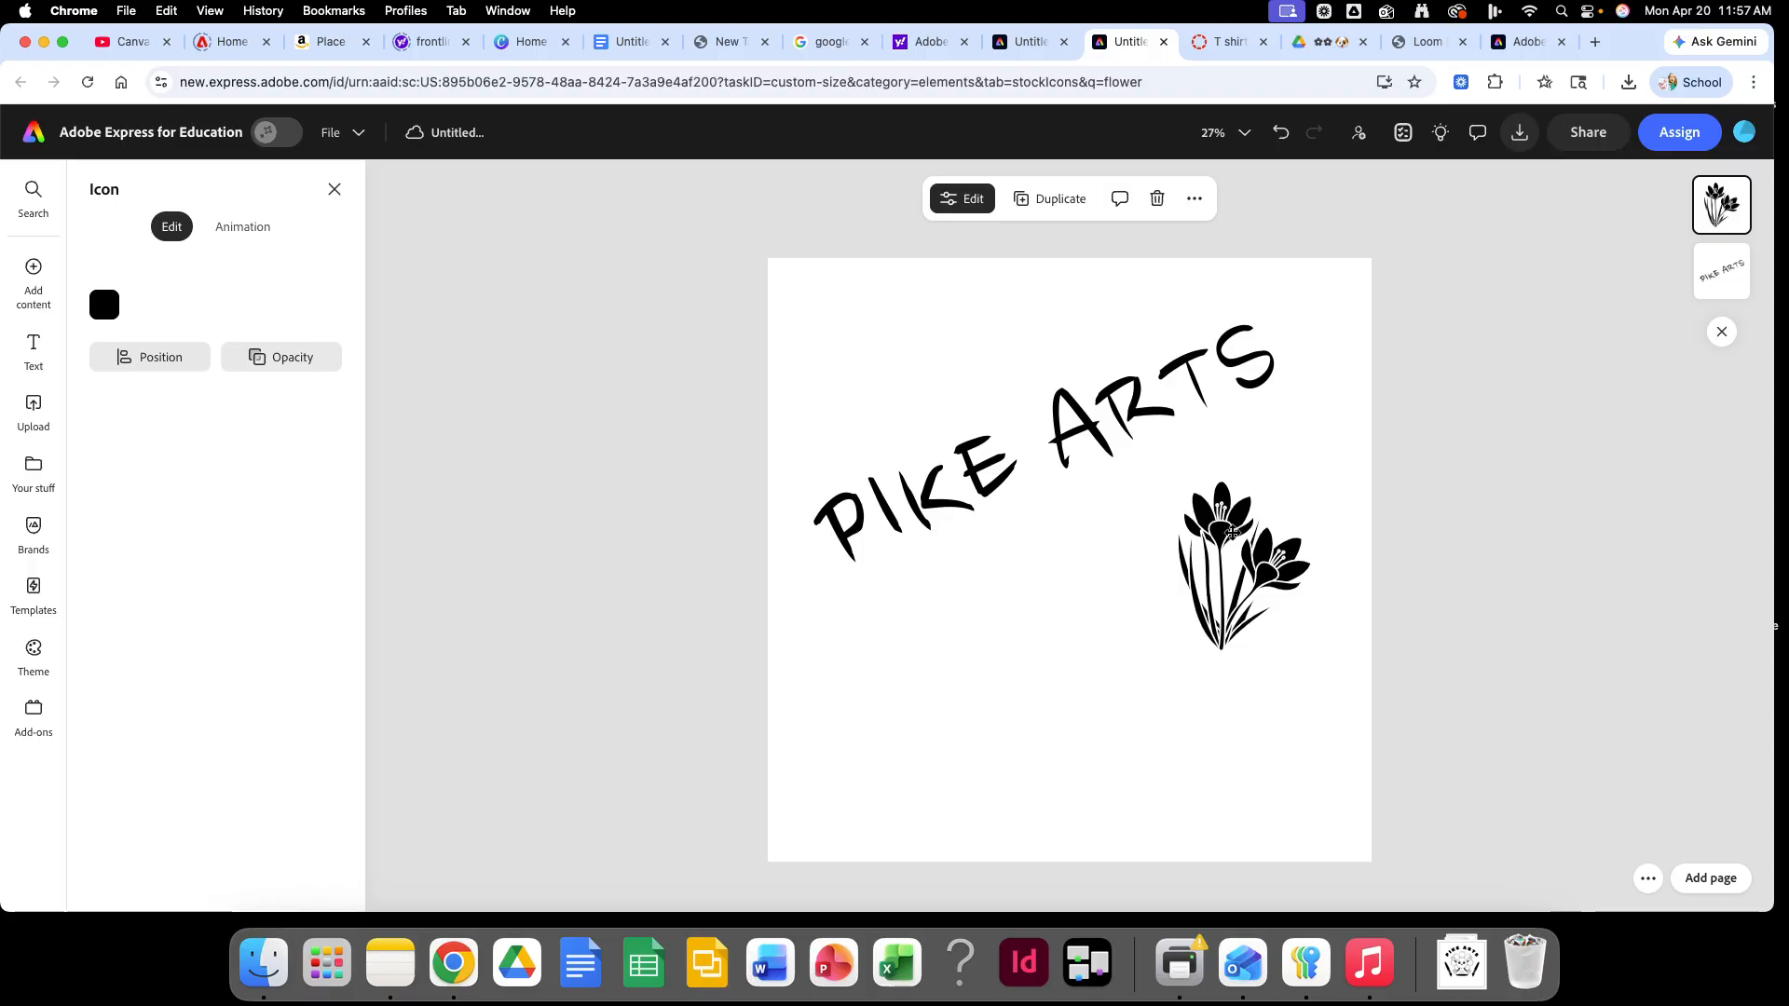
click(1174, 690)
click(1213, 597)
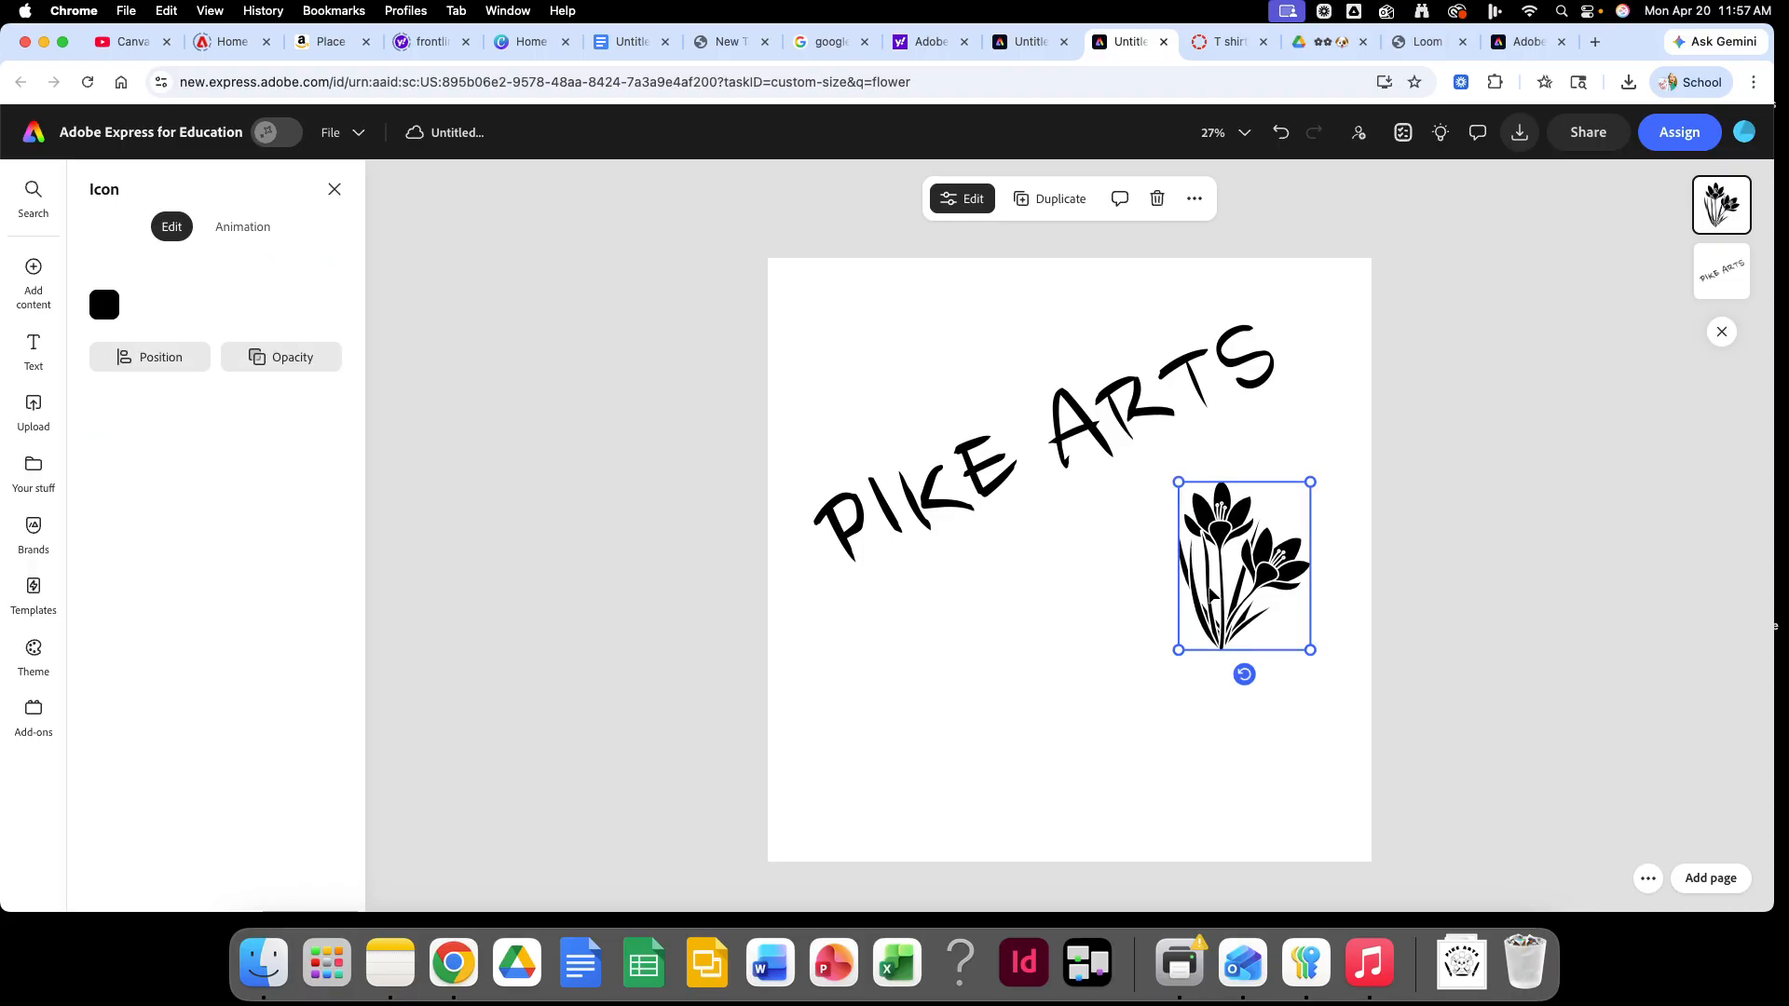
click(965, 199)
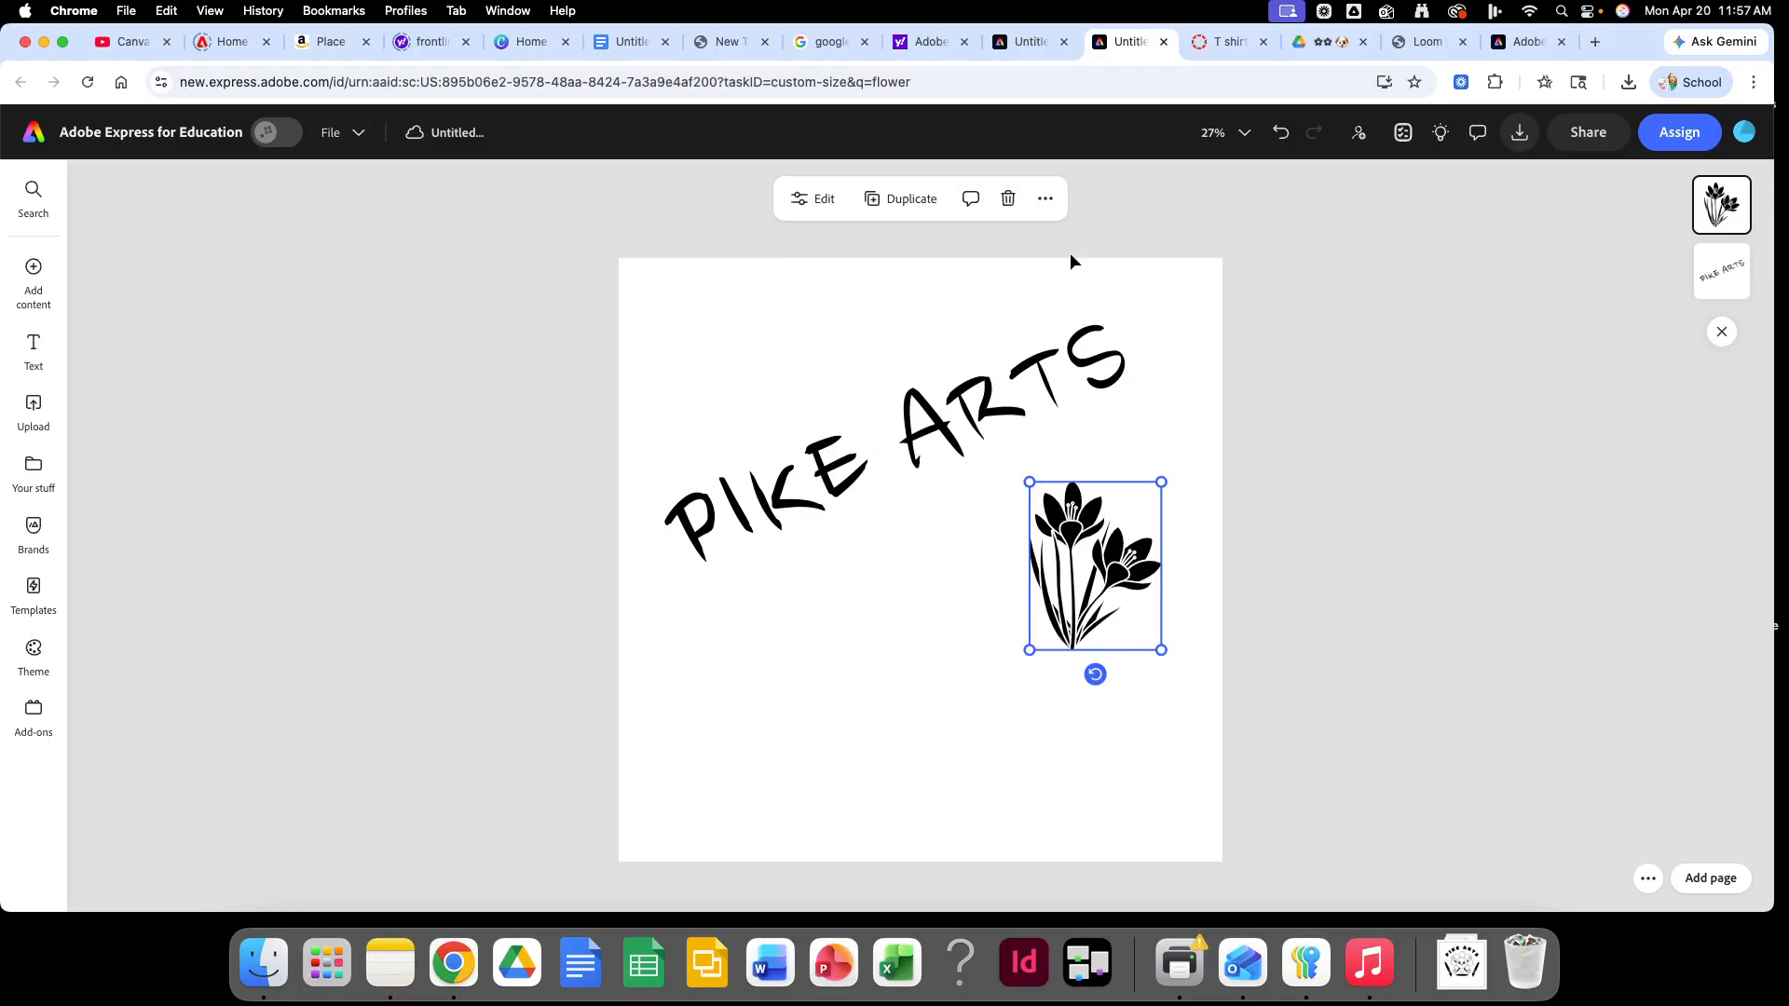
click(1045, 200)
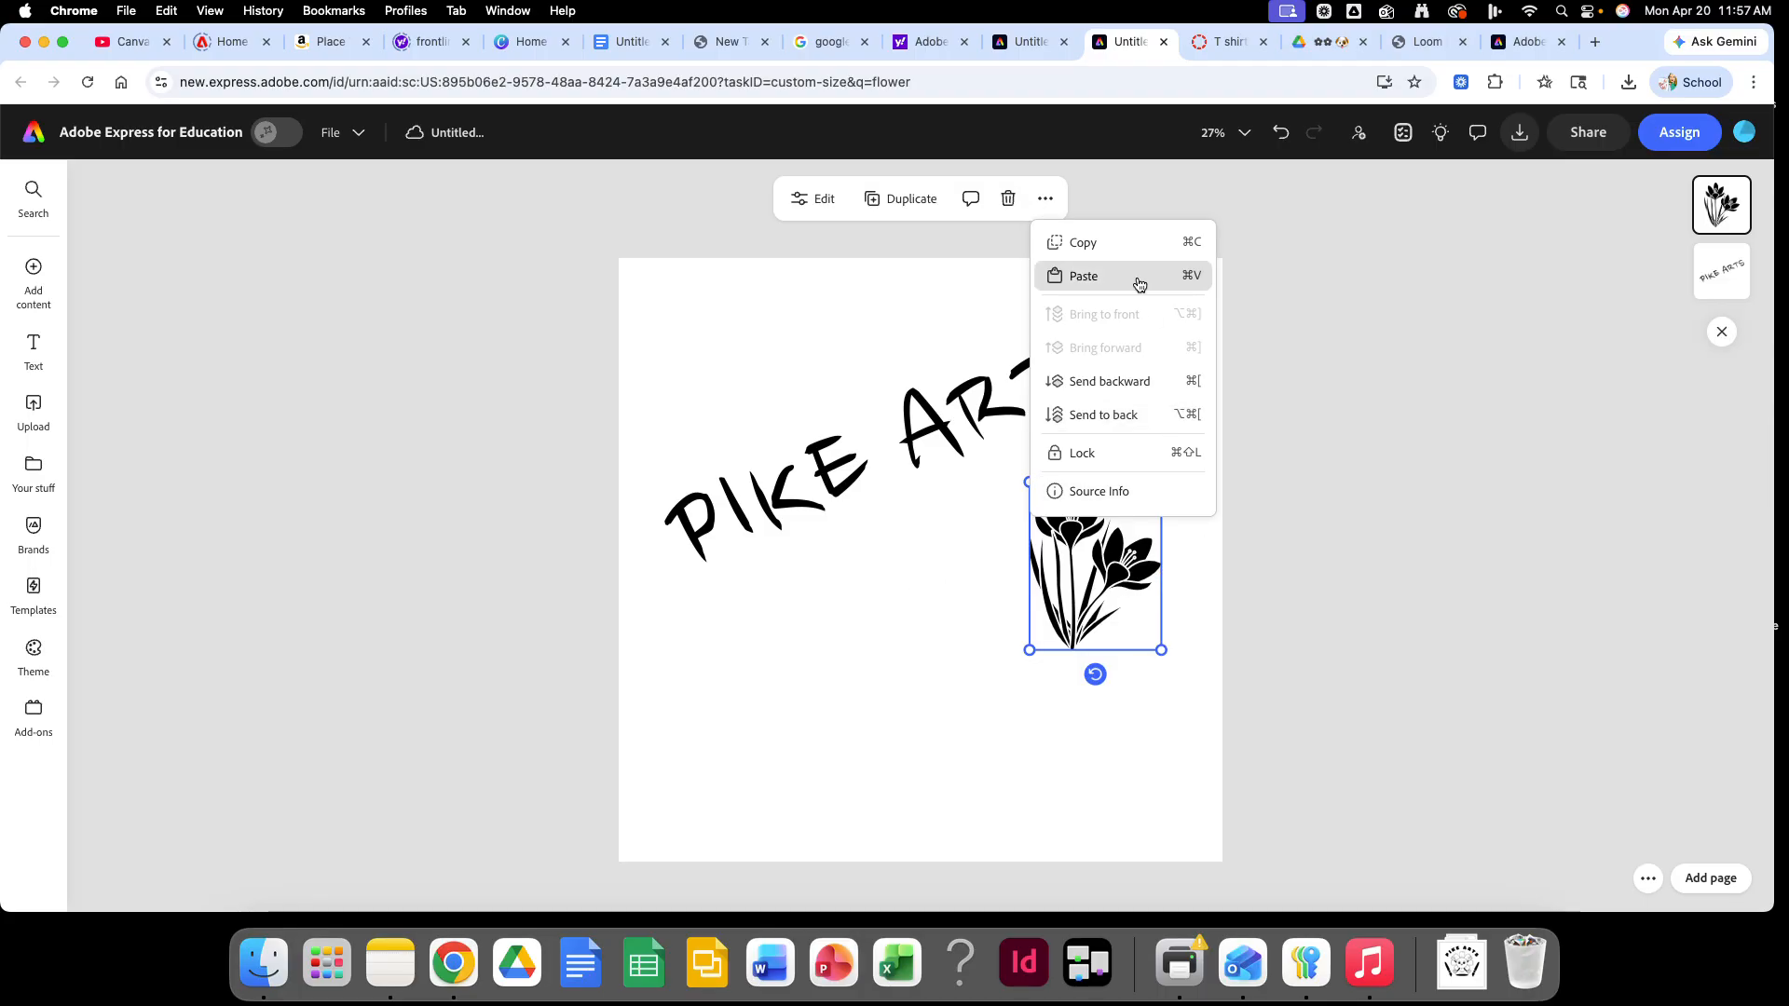
click(1114, 572)
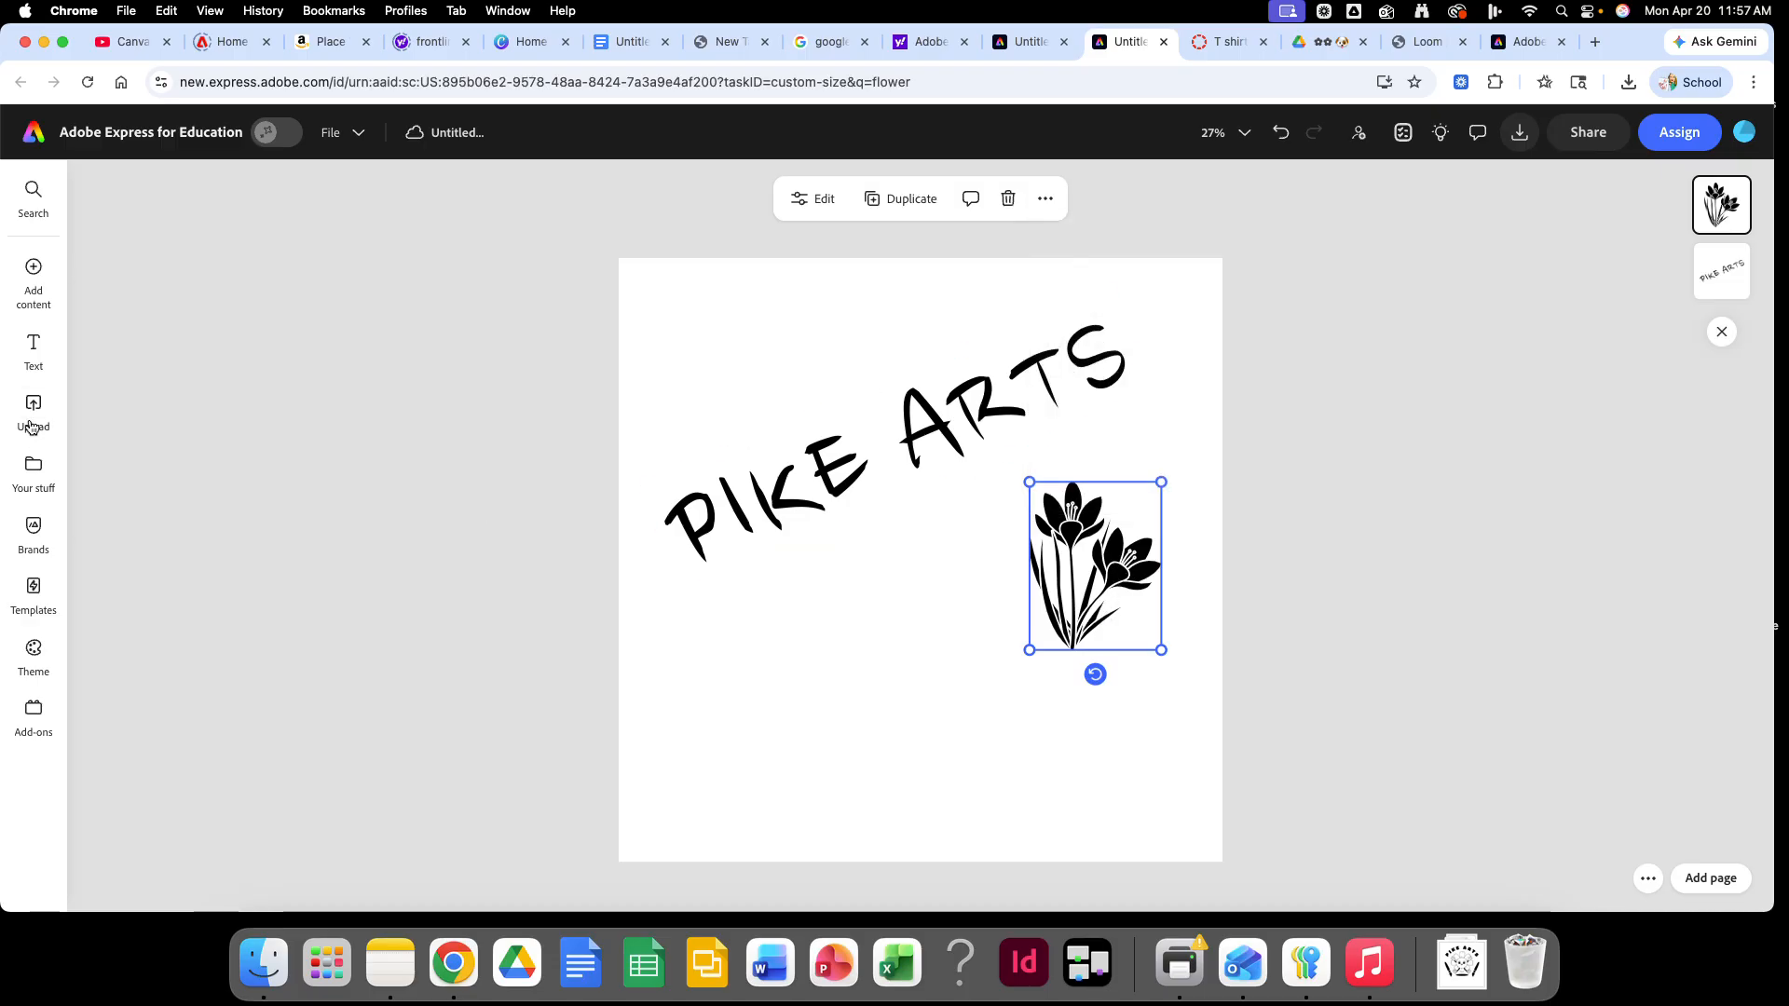
Step: Flip the flower icon horizontally, enlarge it and position it beneath the word ARTS
mouse_move(25, 263)
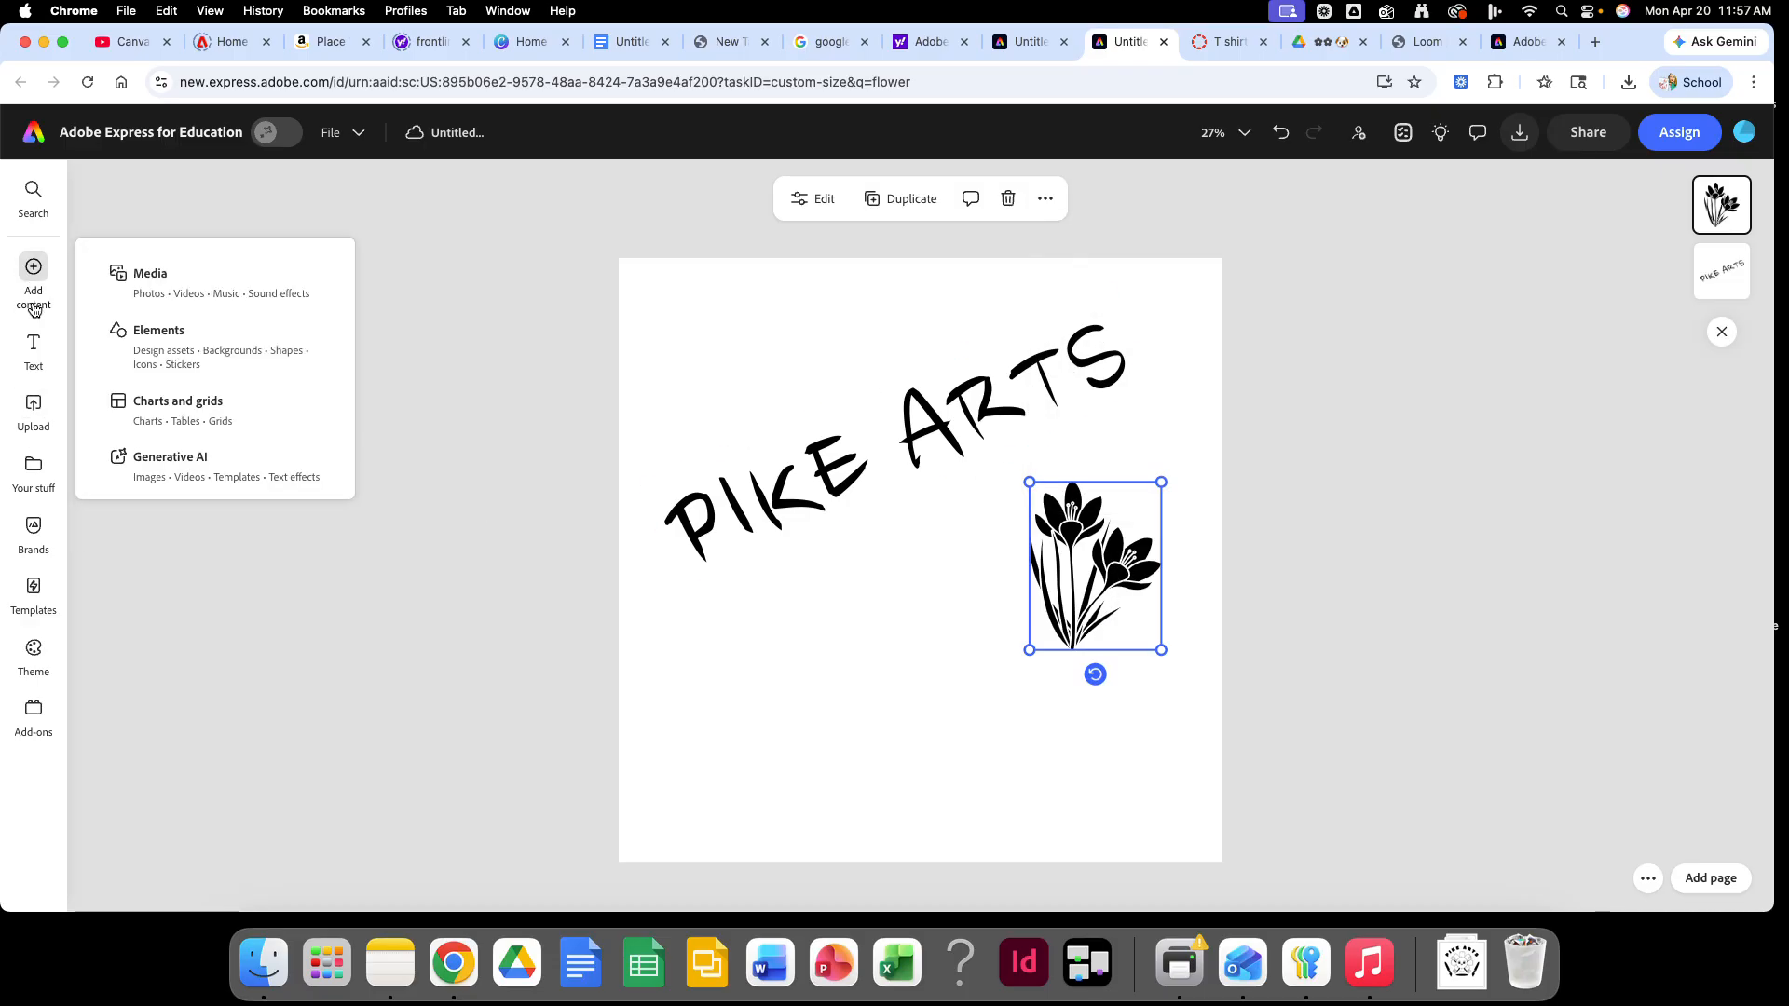
click(804, 198)
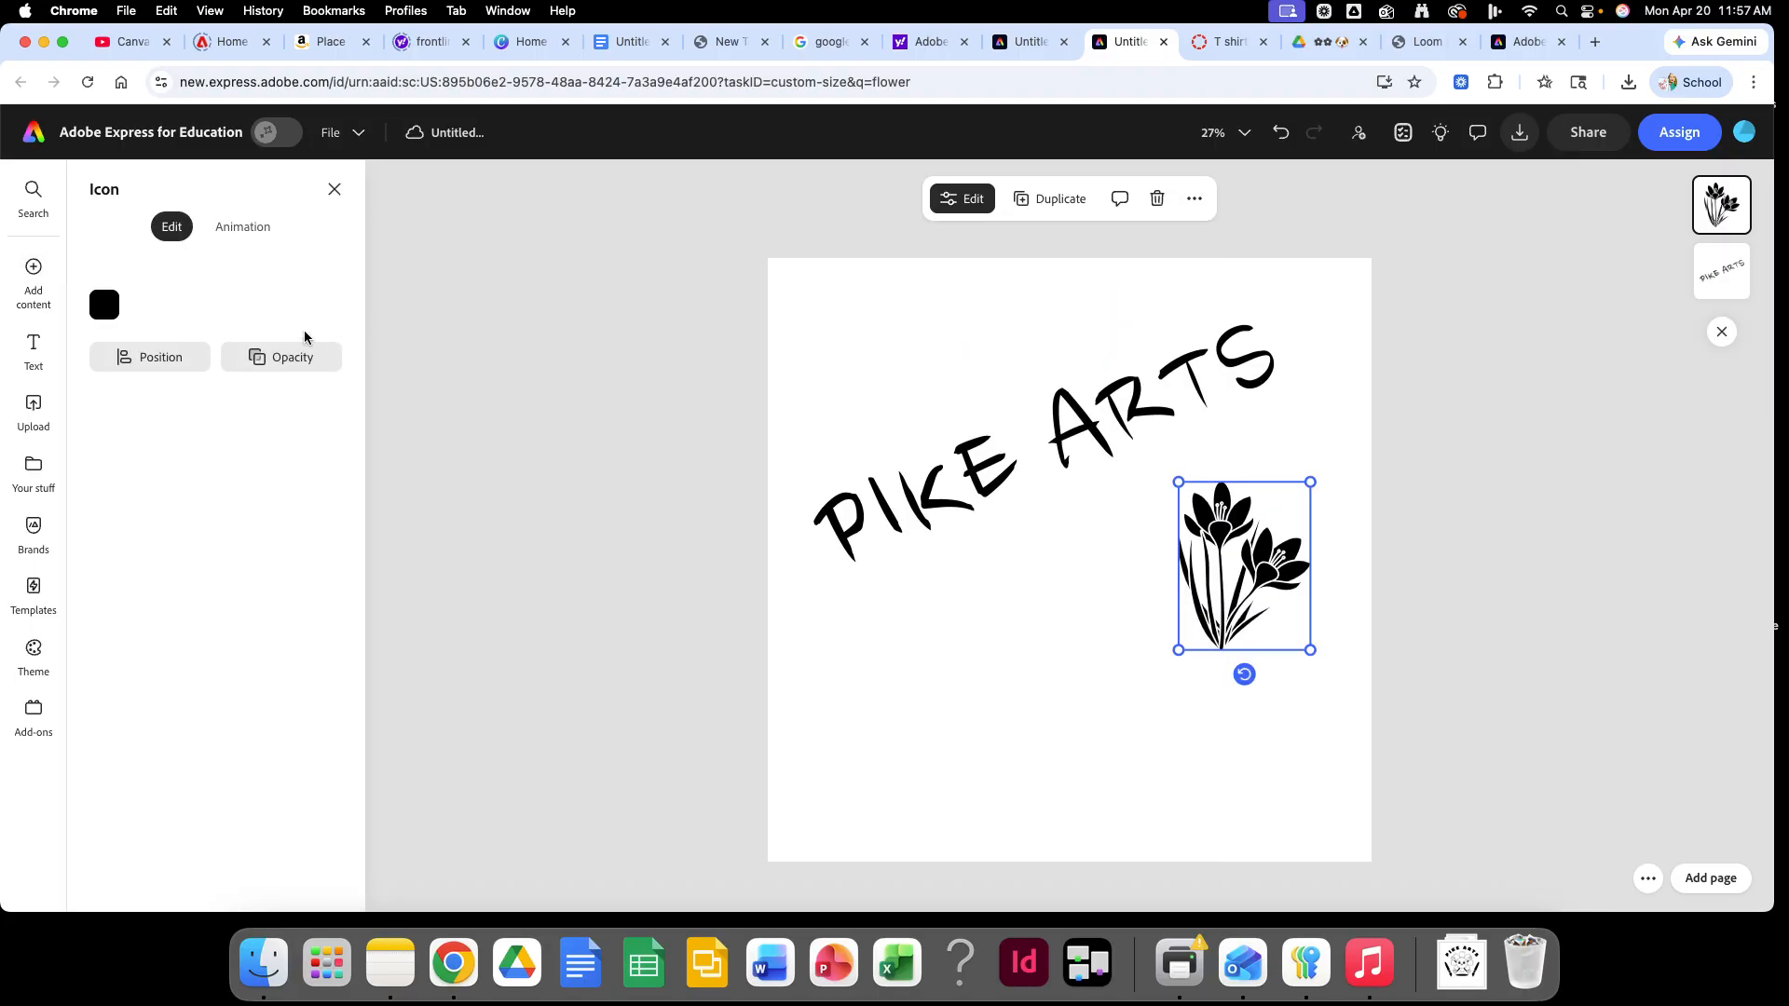
click(160, 363)
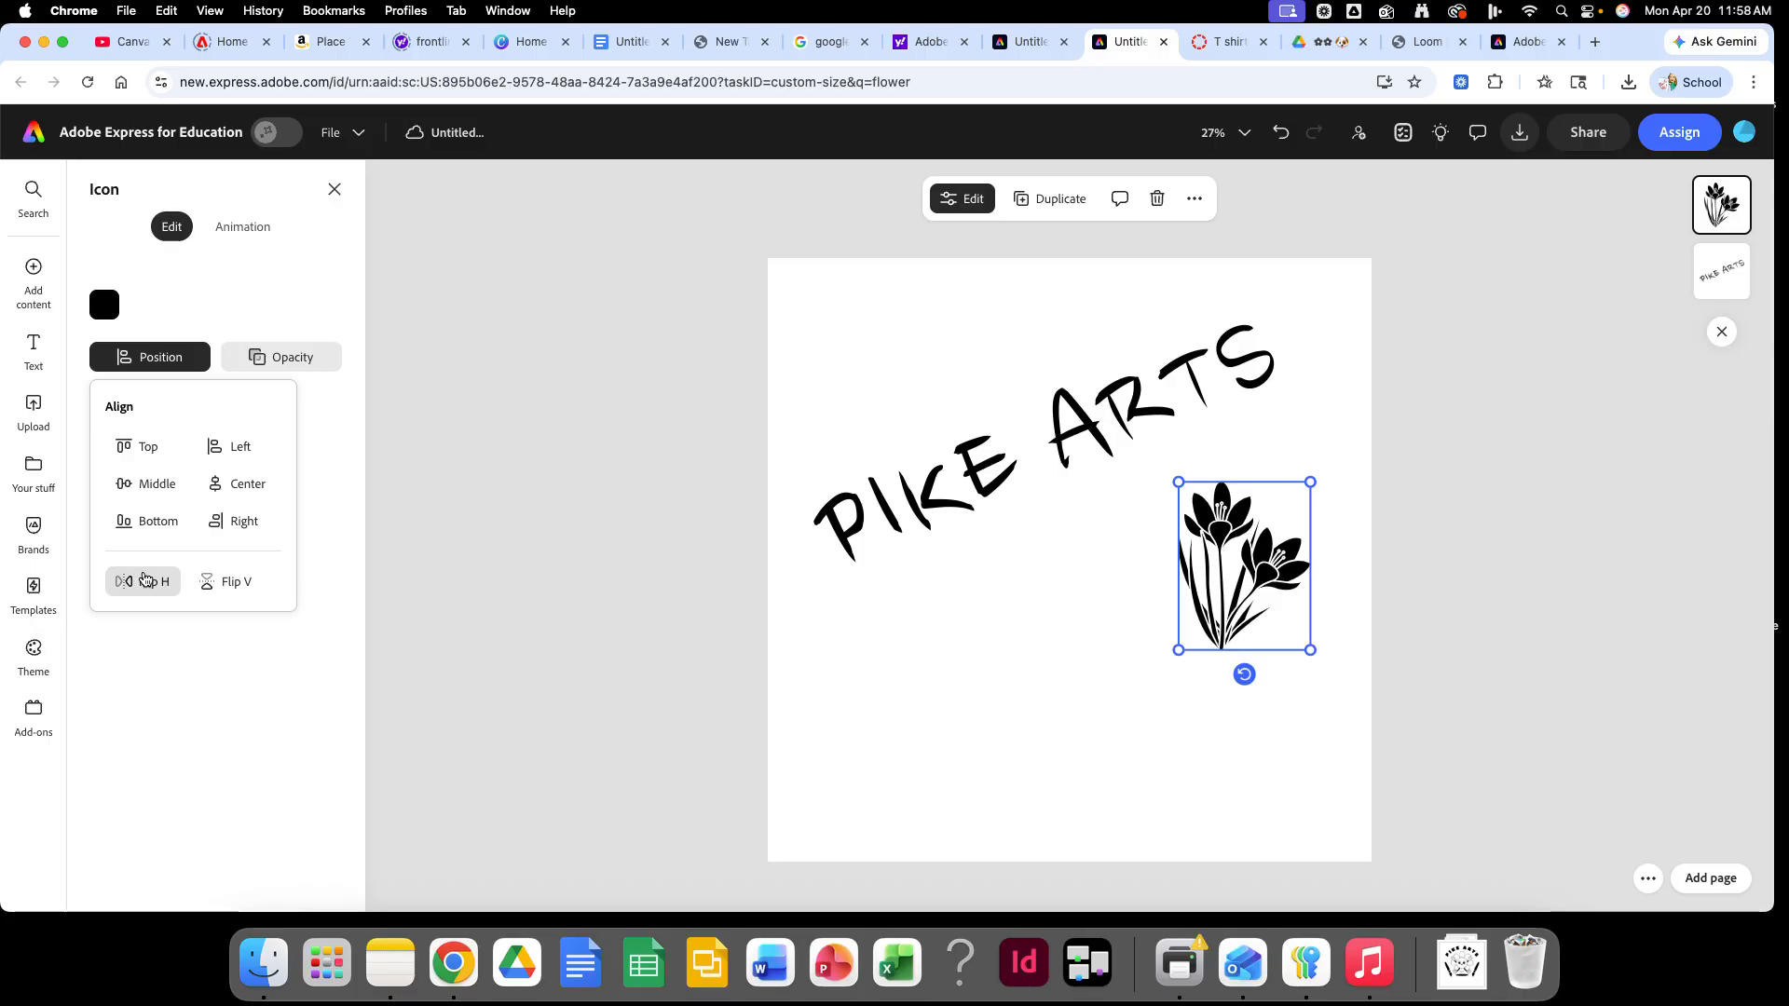
click(144, 580)
drag(1249, 592, 1258, 766)
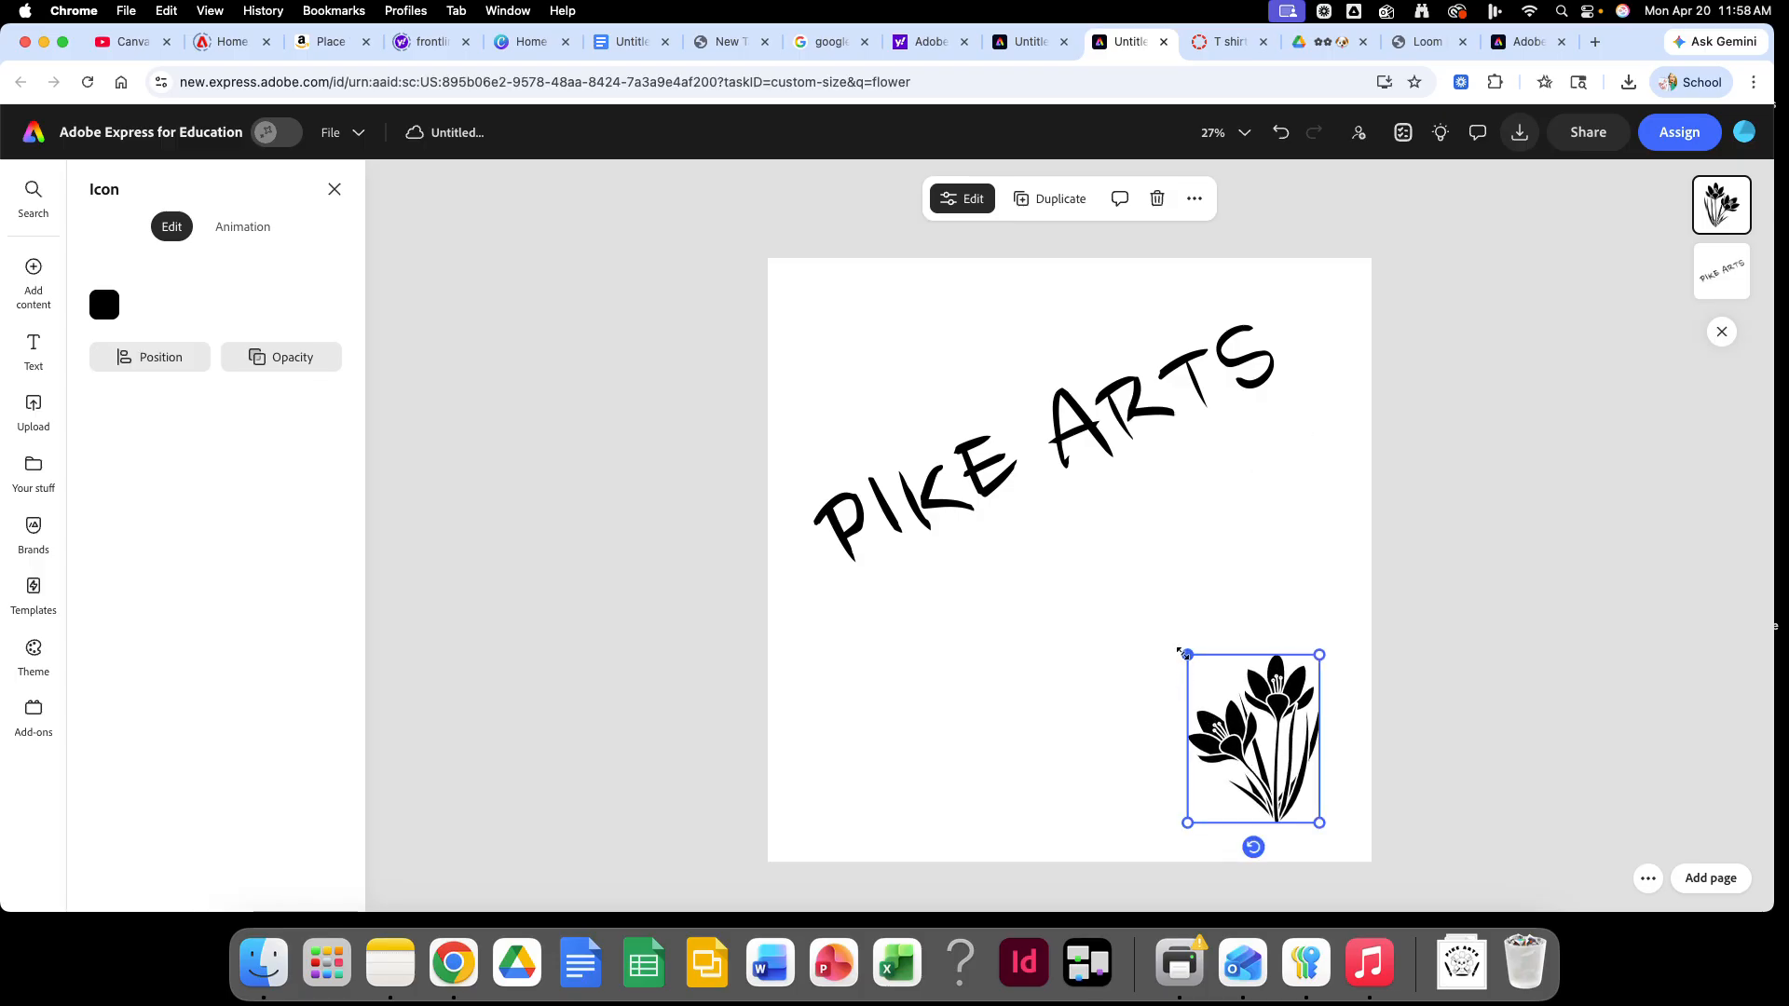
drag(1187, 655, 1060, 524)
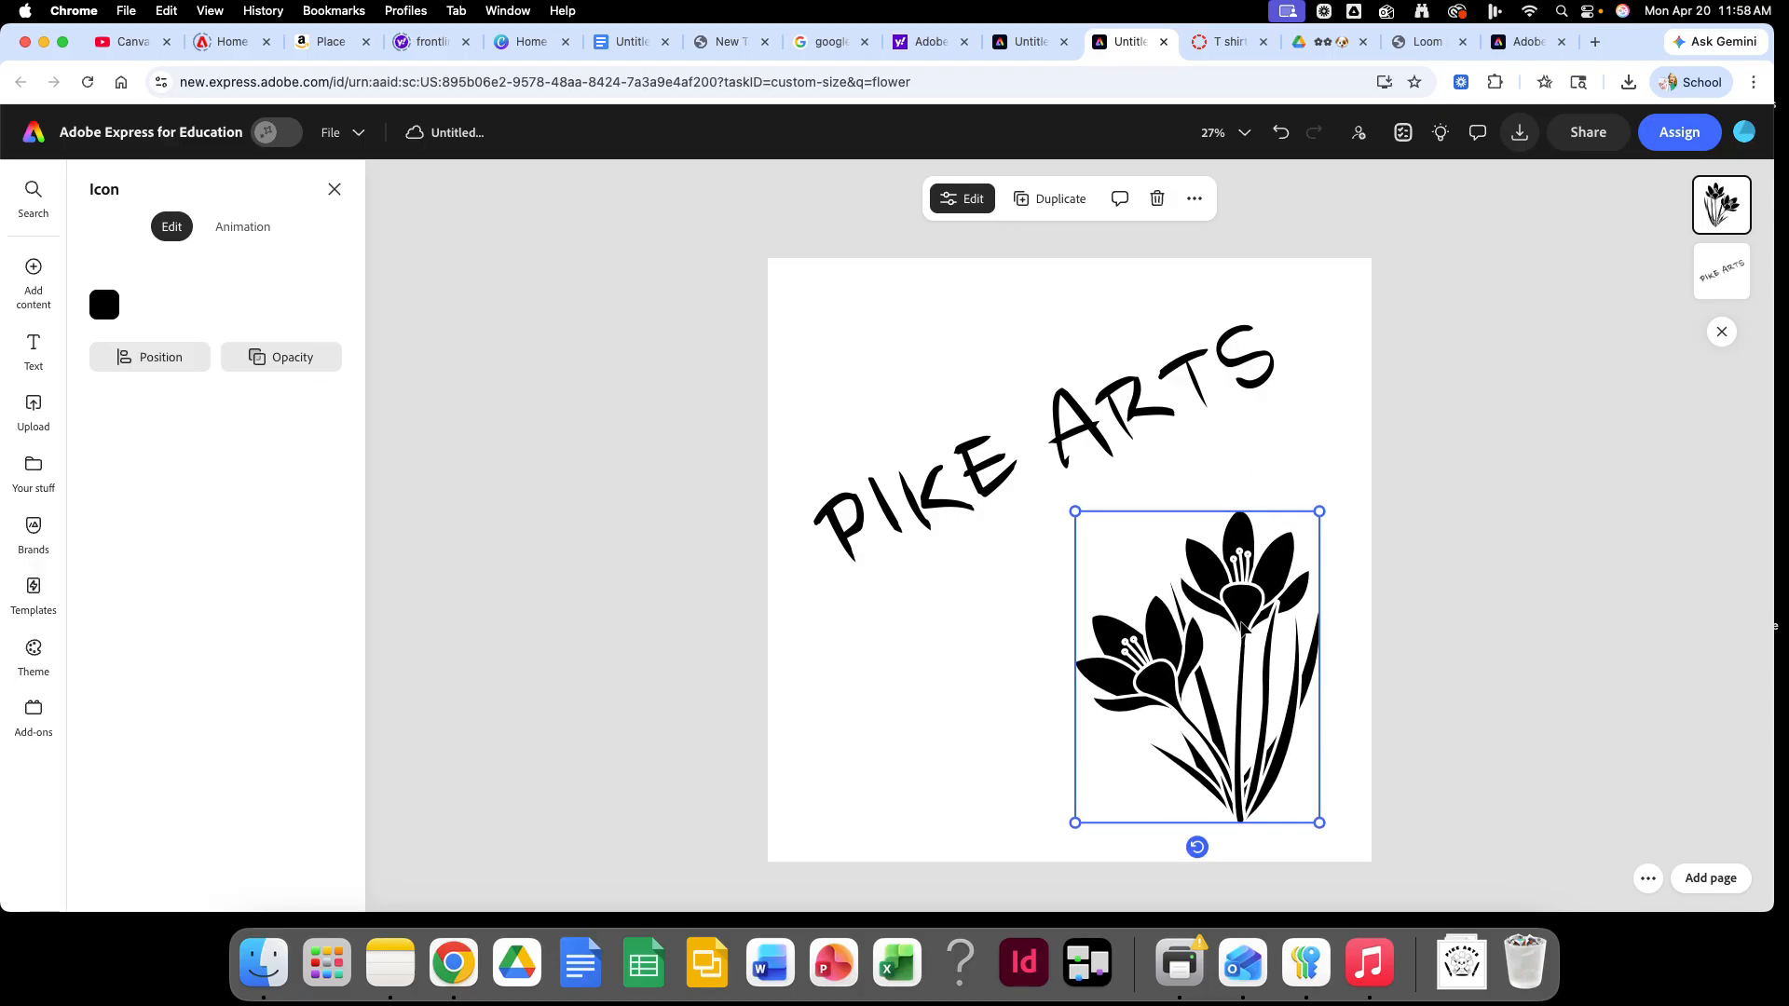
drag(1242, 626, 1242, 589)
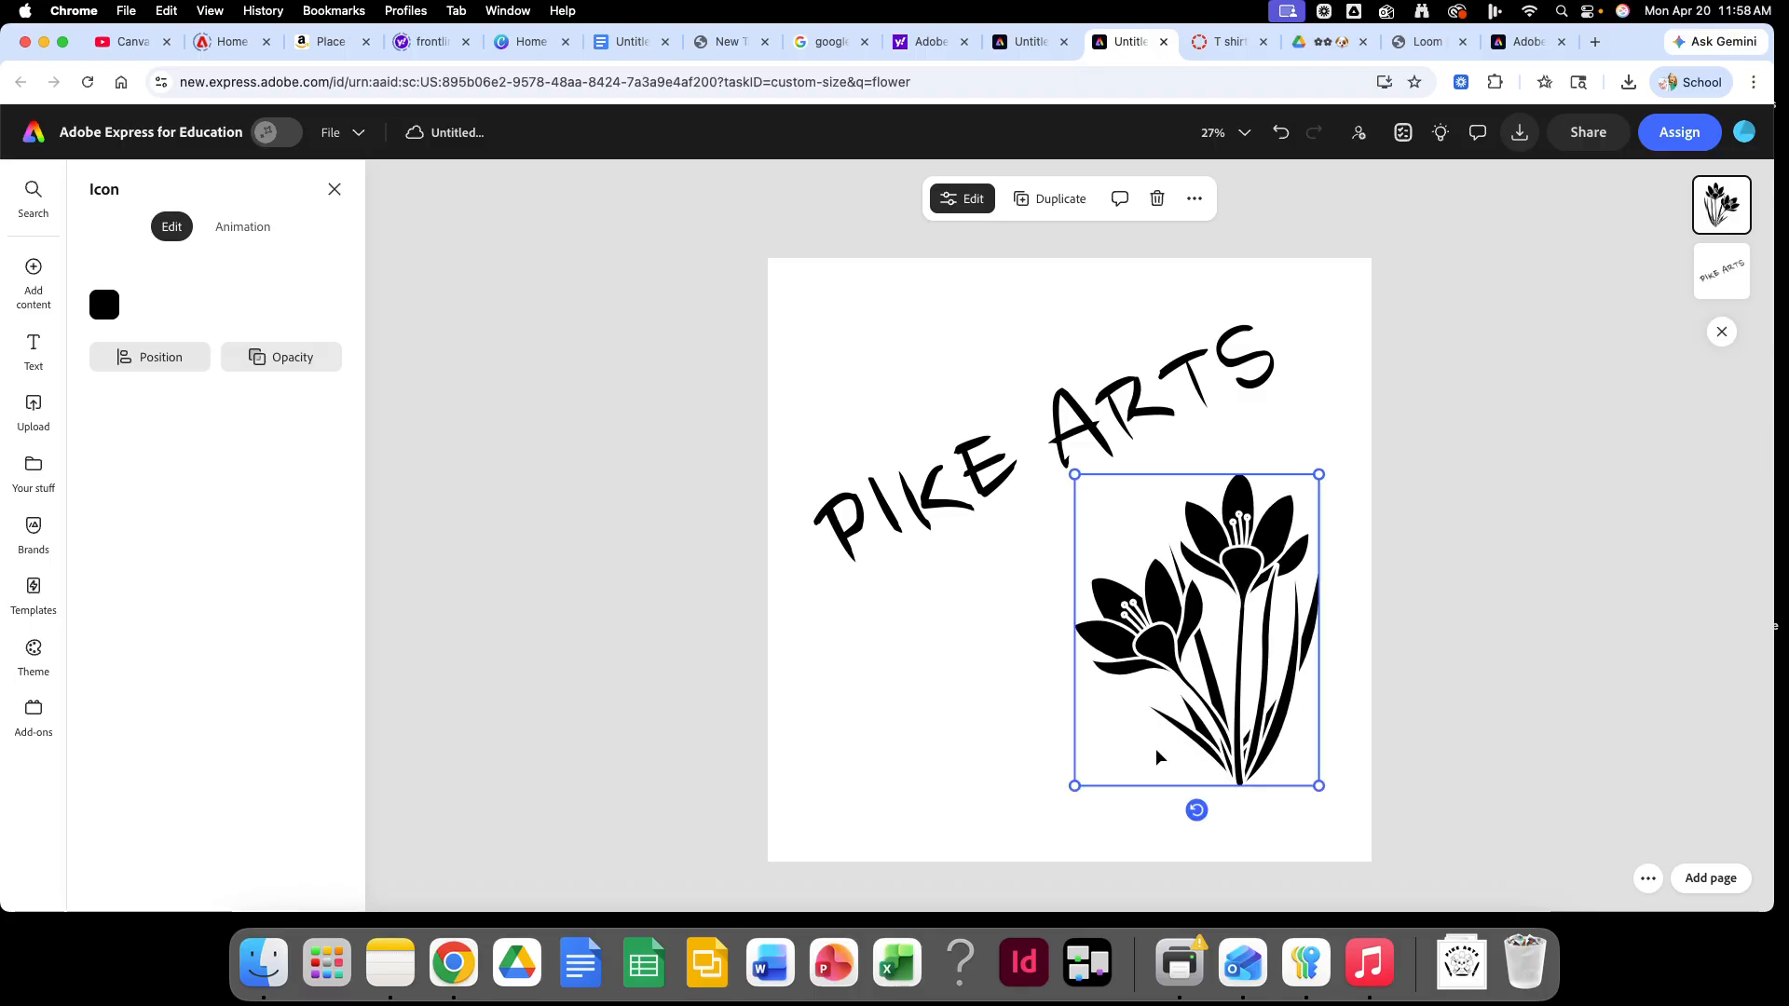
click(1039, 678)
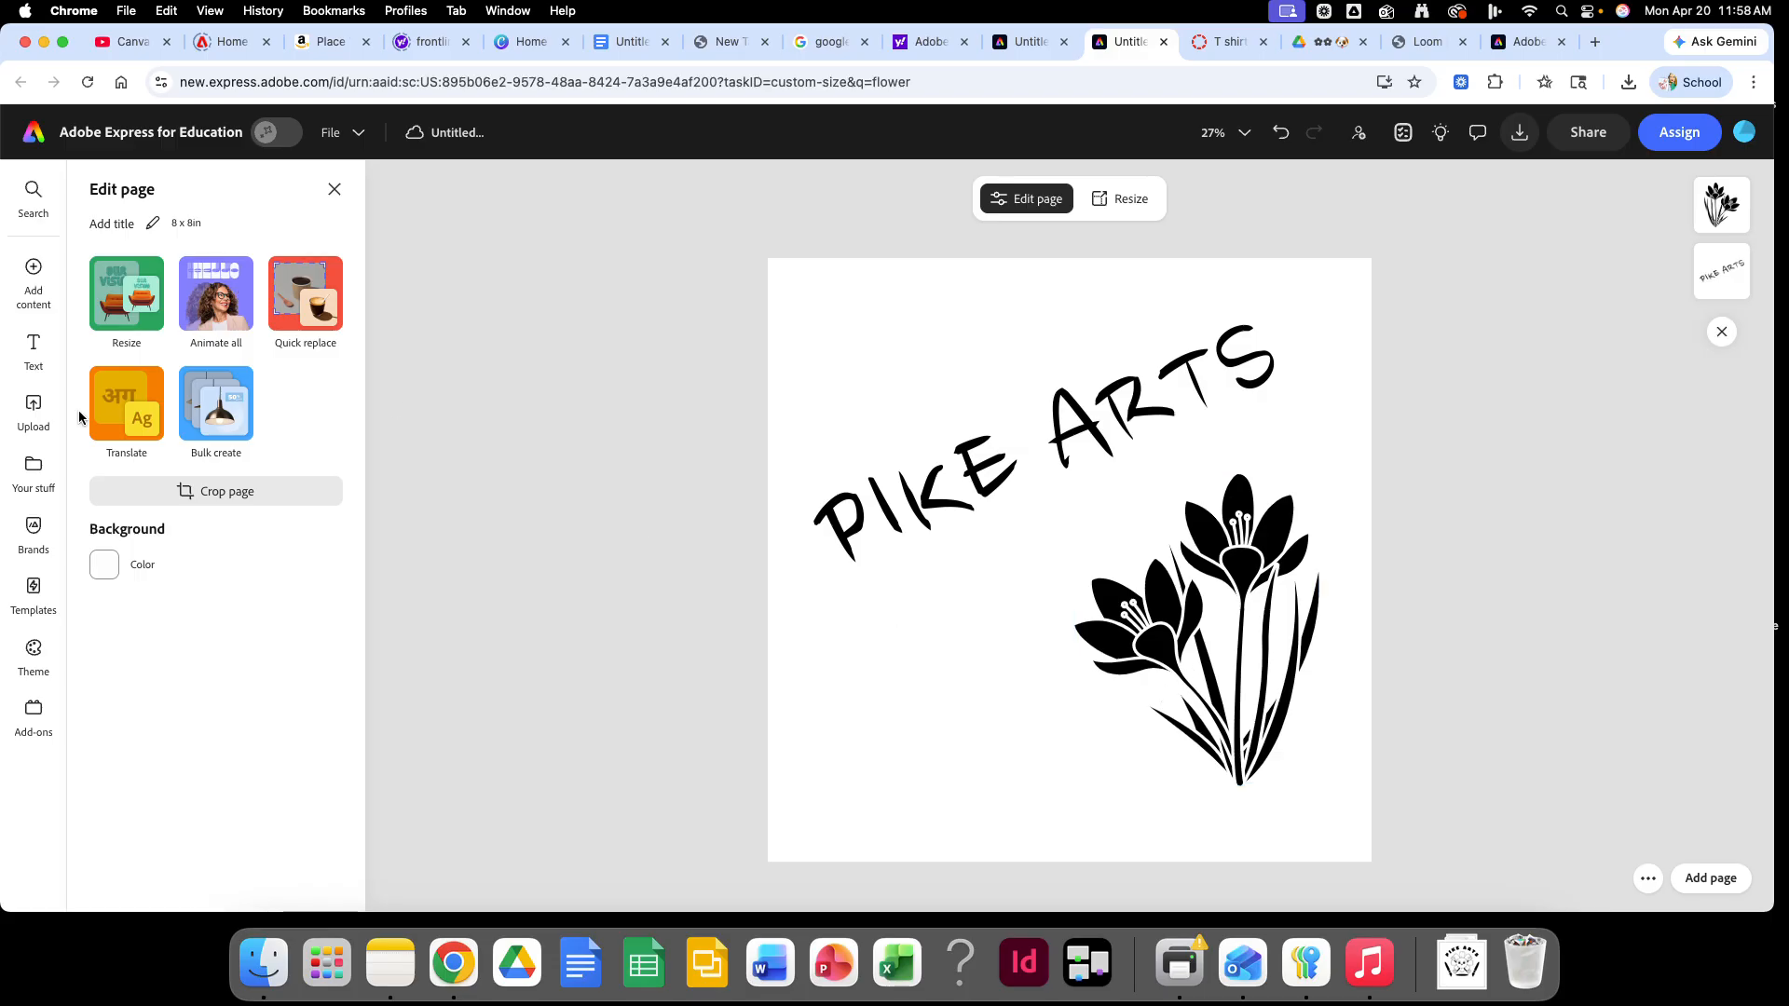
Step: Search the icon elements for "flying dinosaur"
click(38, 289)
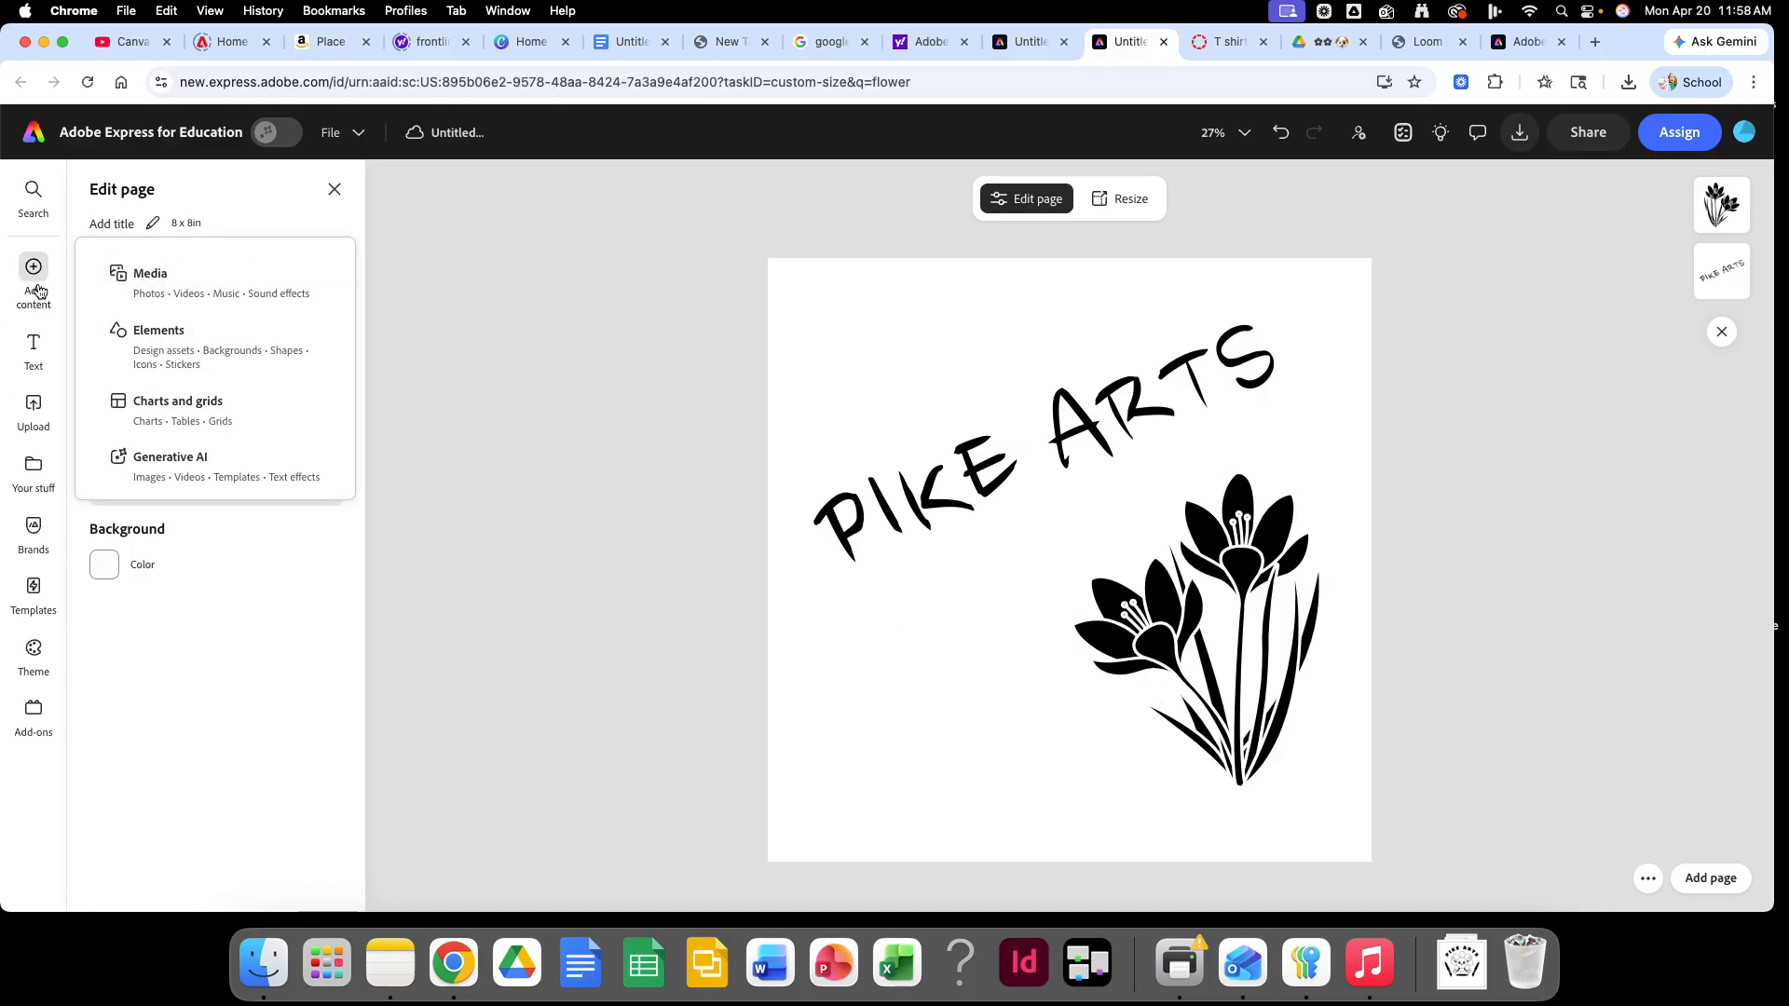
click(148, 348)
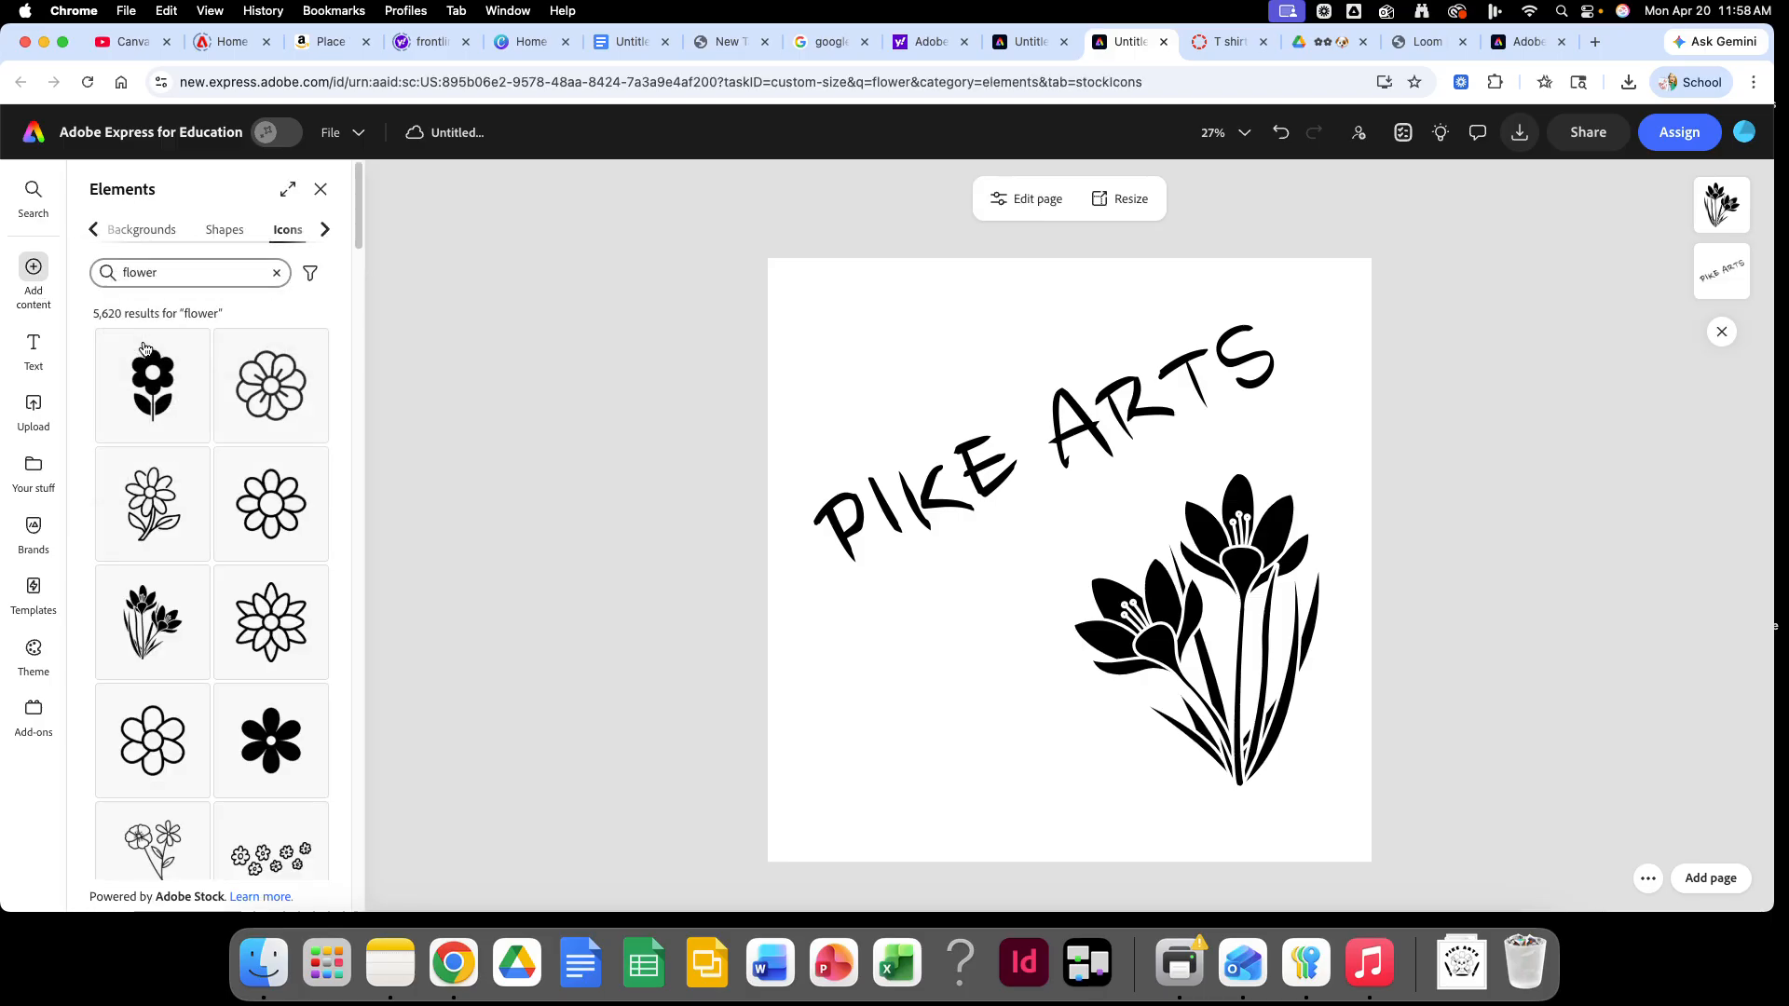
click(180, 266)
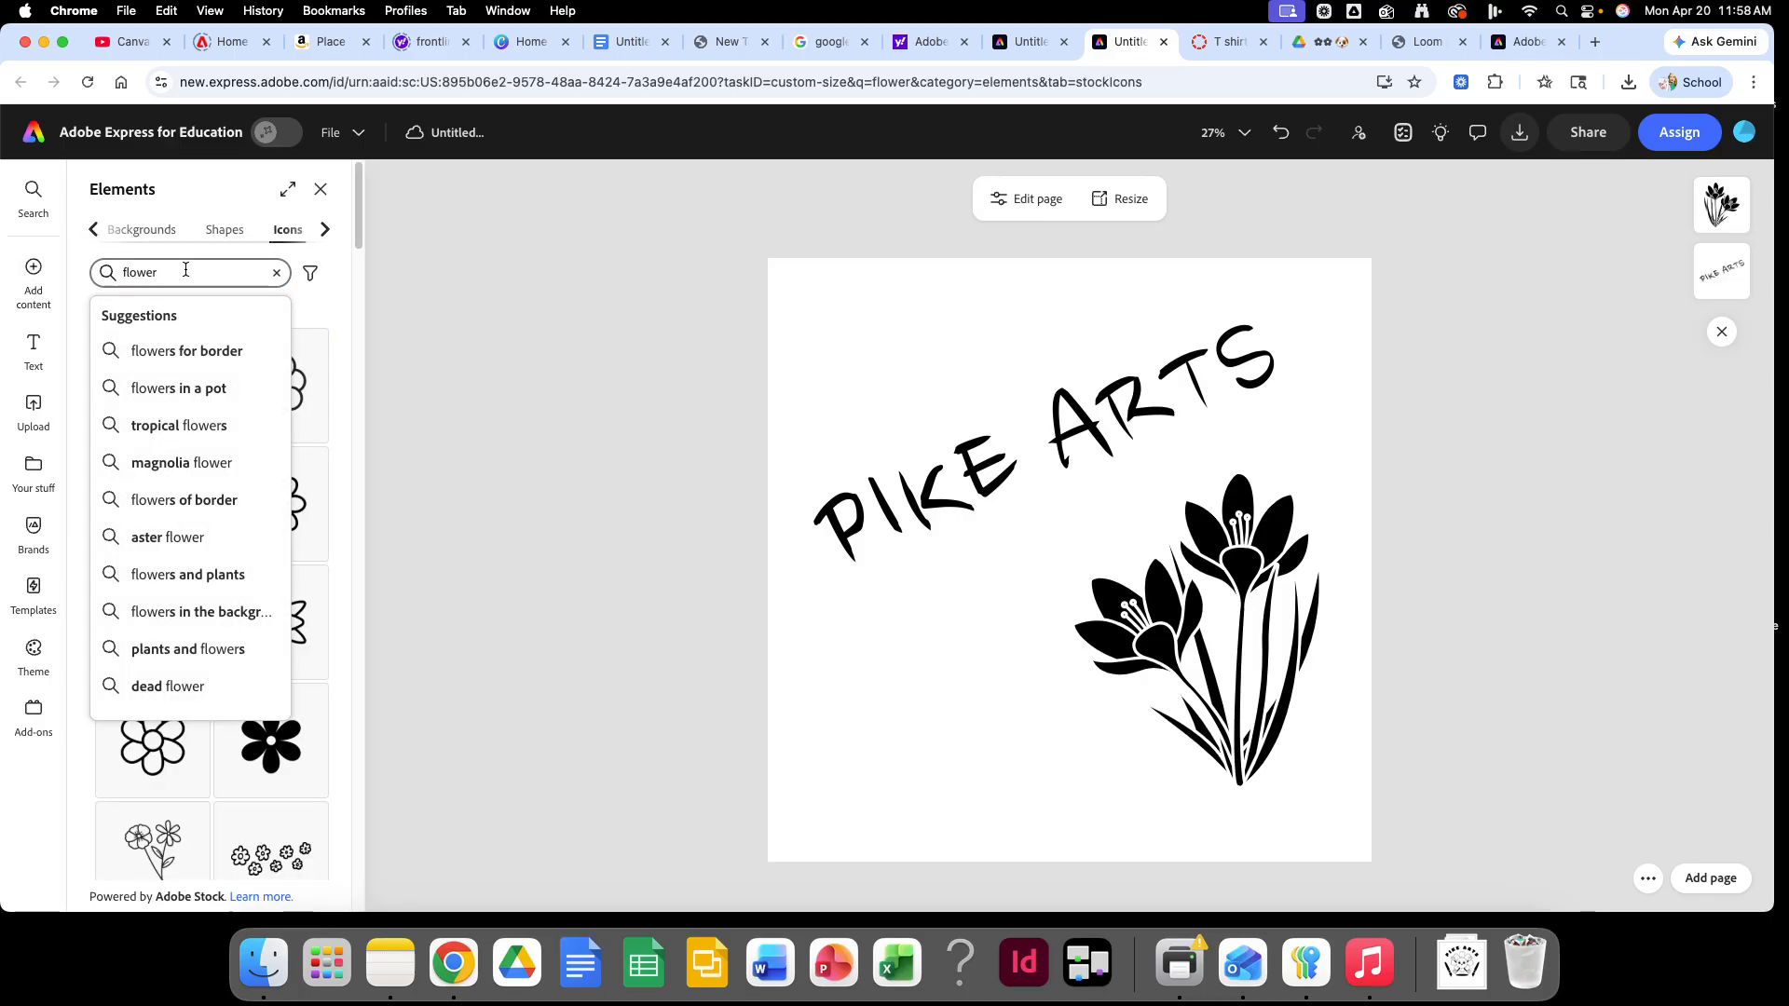
drag(164, 273, 100, 276)
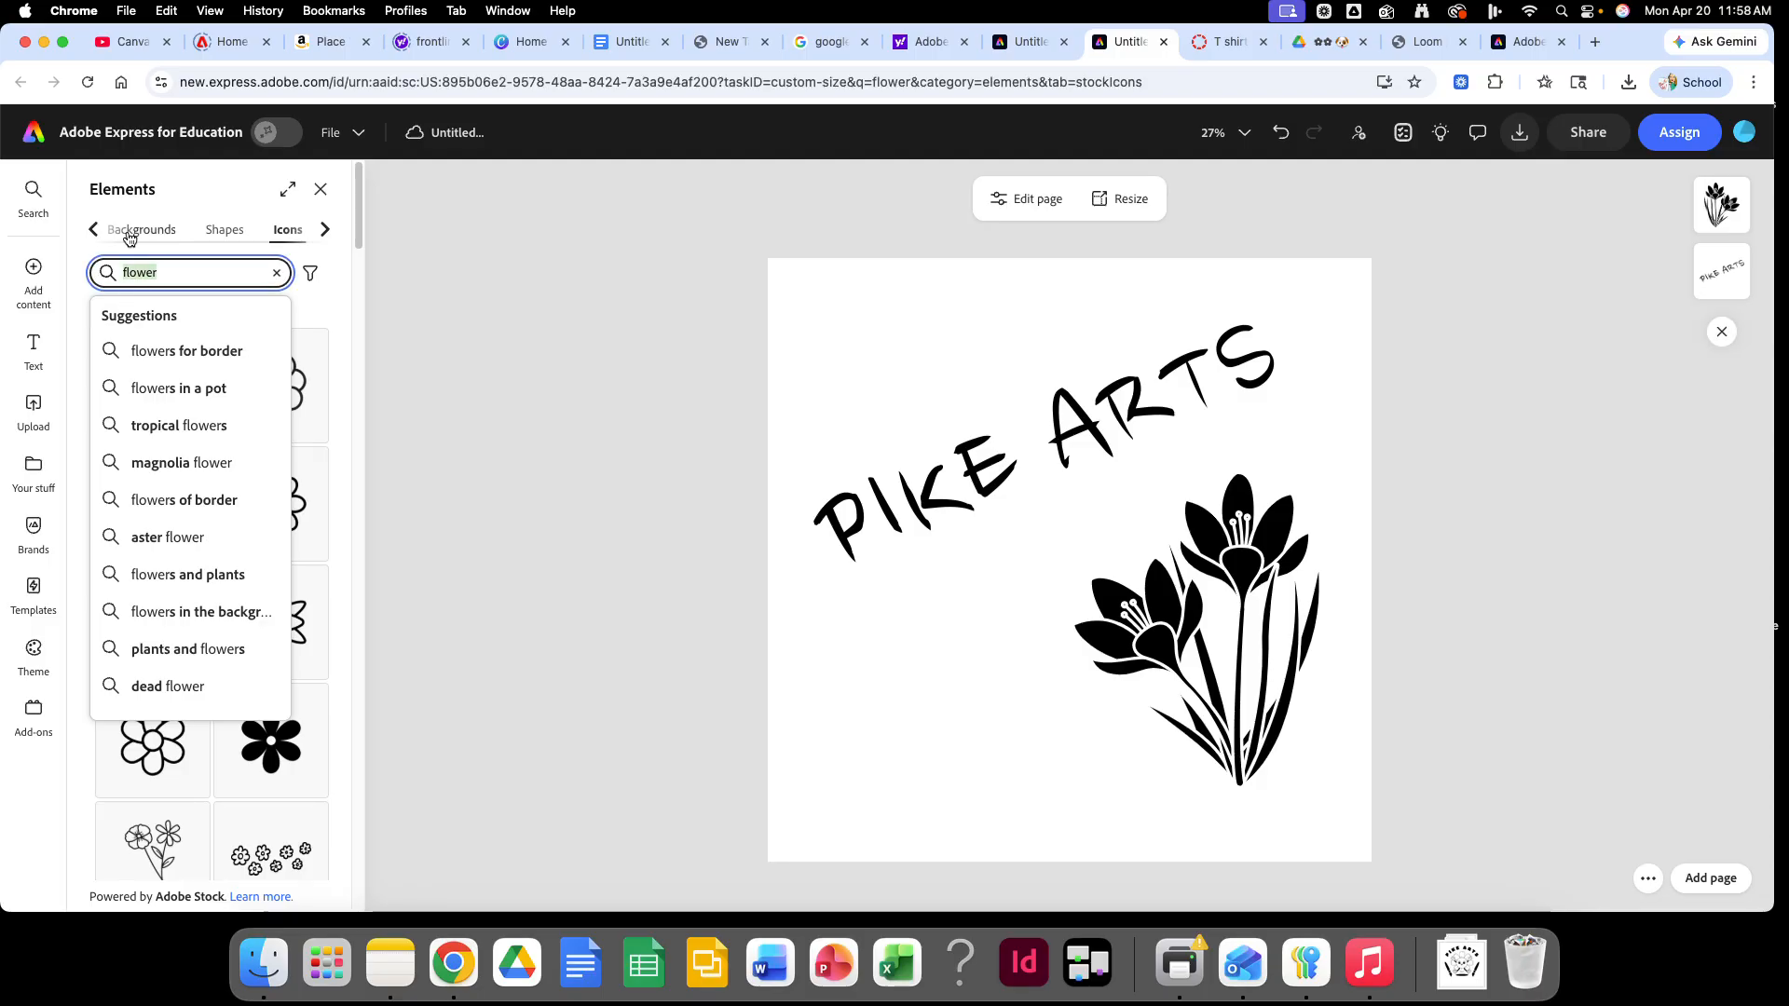
text(din)
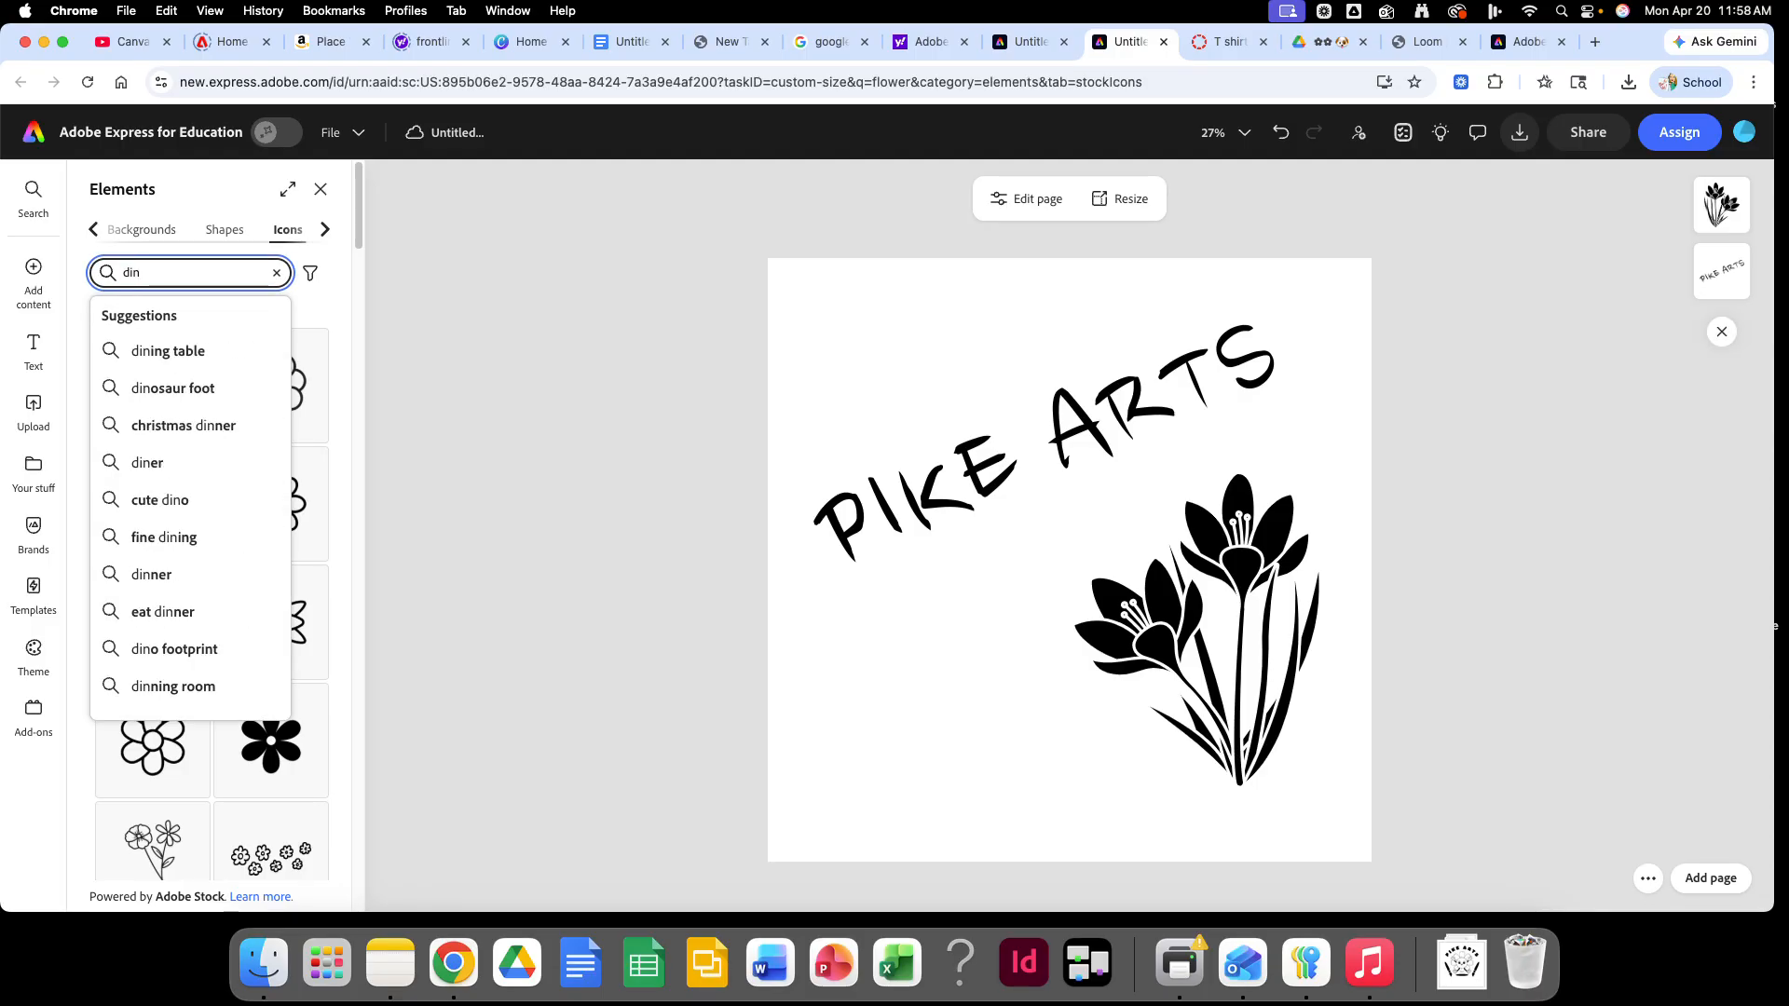
text(o)
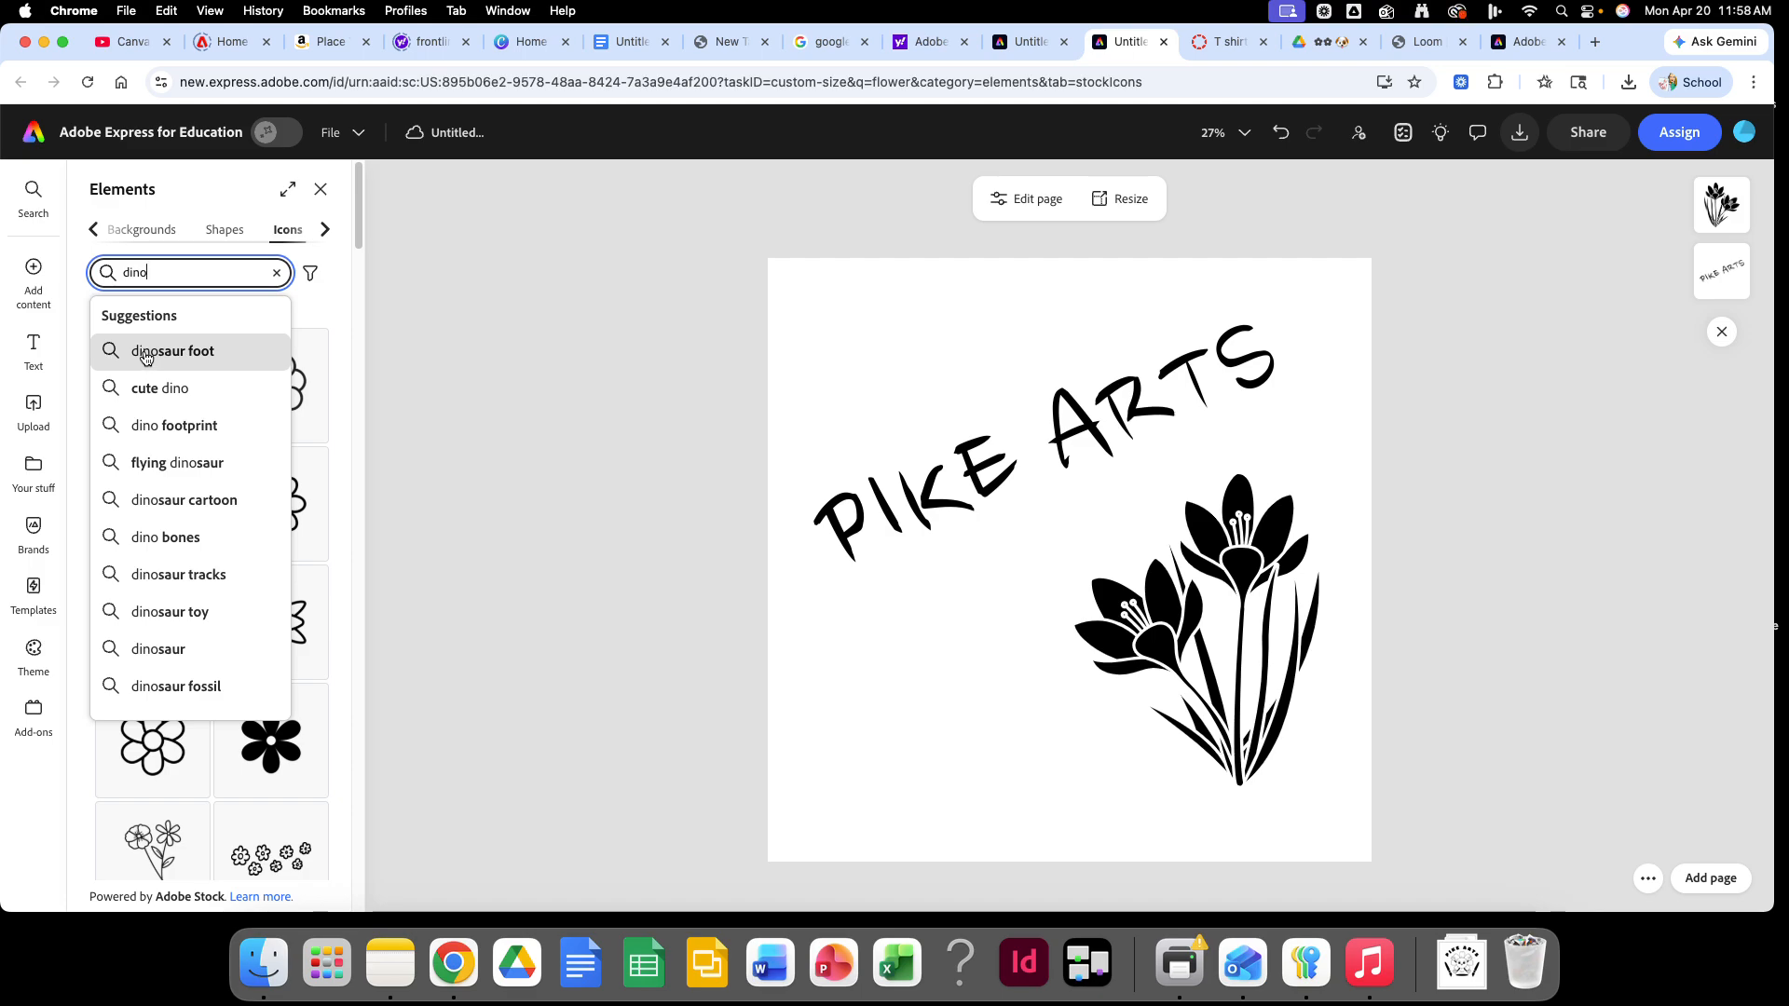
click(177, 464)
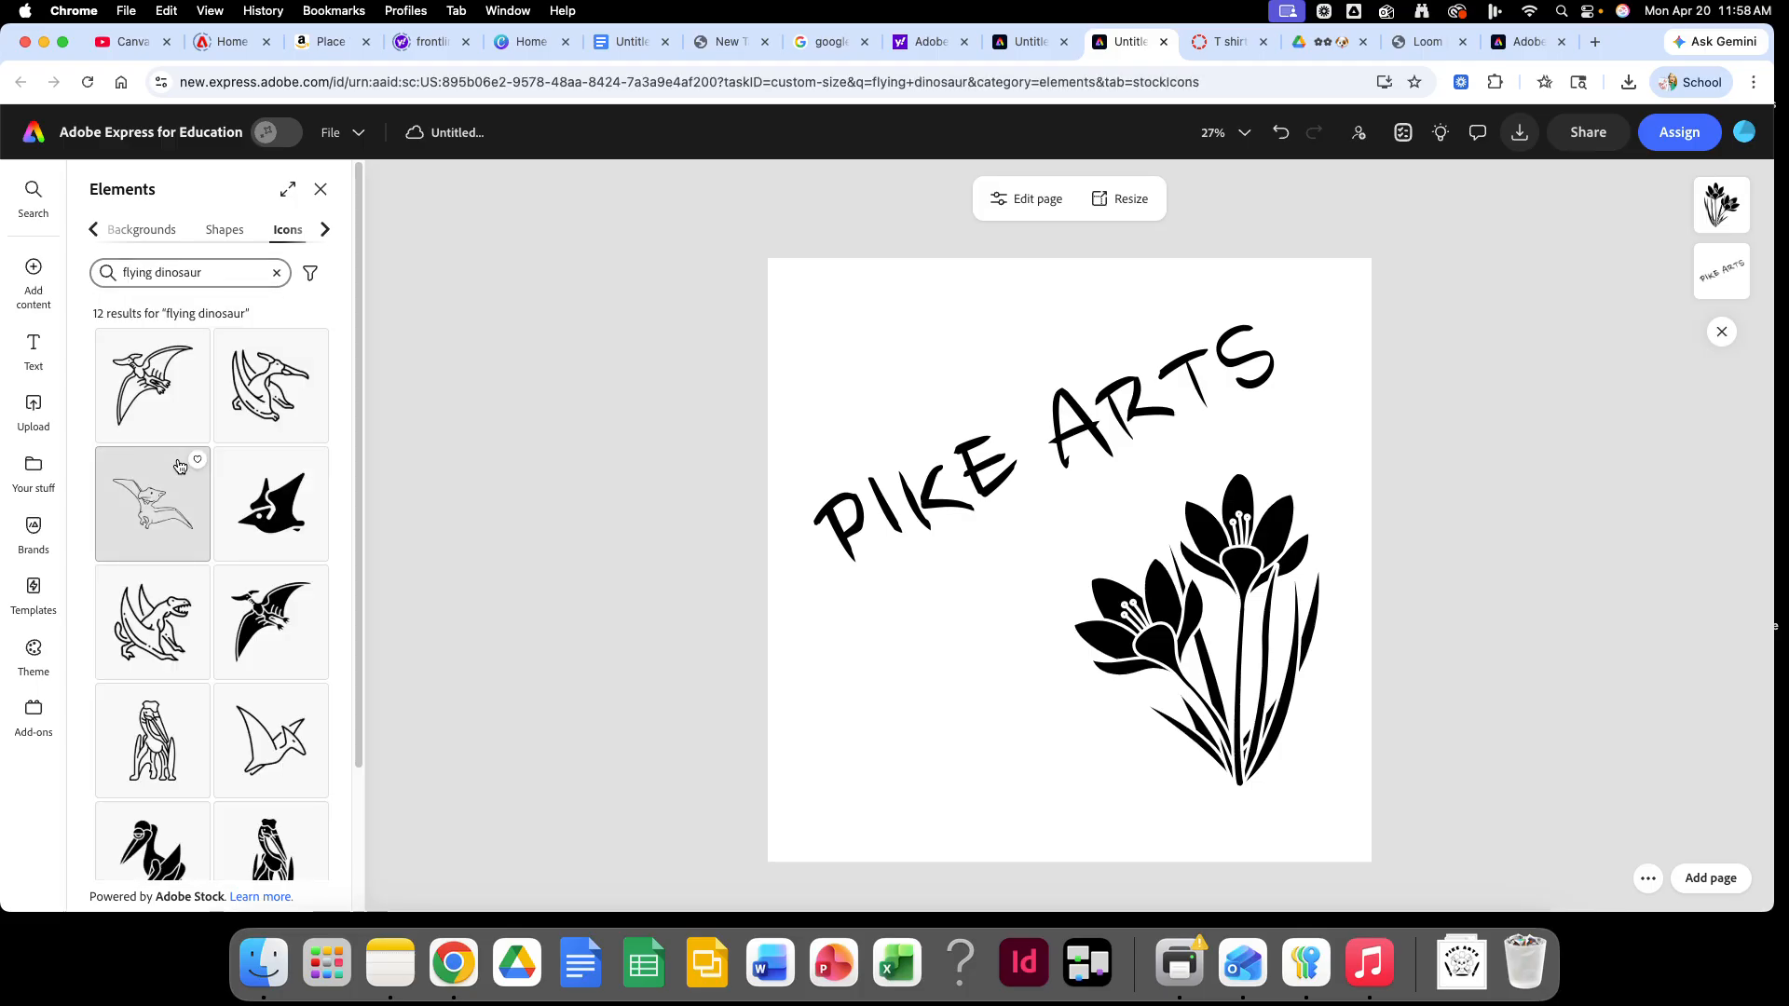
Step: Change the icon search to "dinosaur"
click(158, 272)
key(BackSpace)
key(BackSpace)
key(BackSpace)
key(BackSpace)
key(BackSpace)
key(BackSpace)
key(BackSpace)
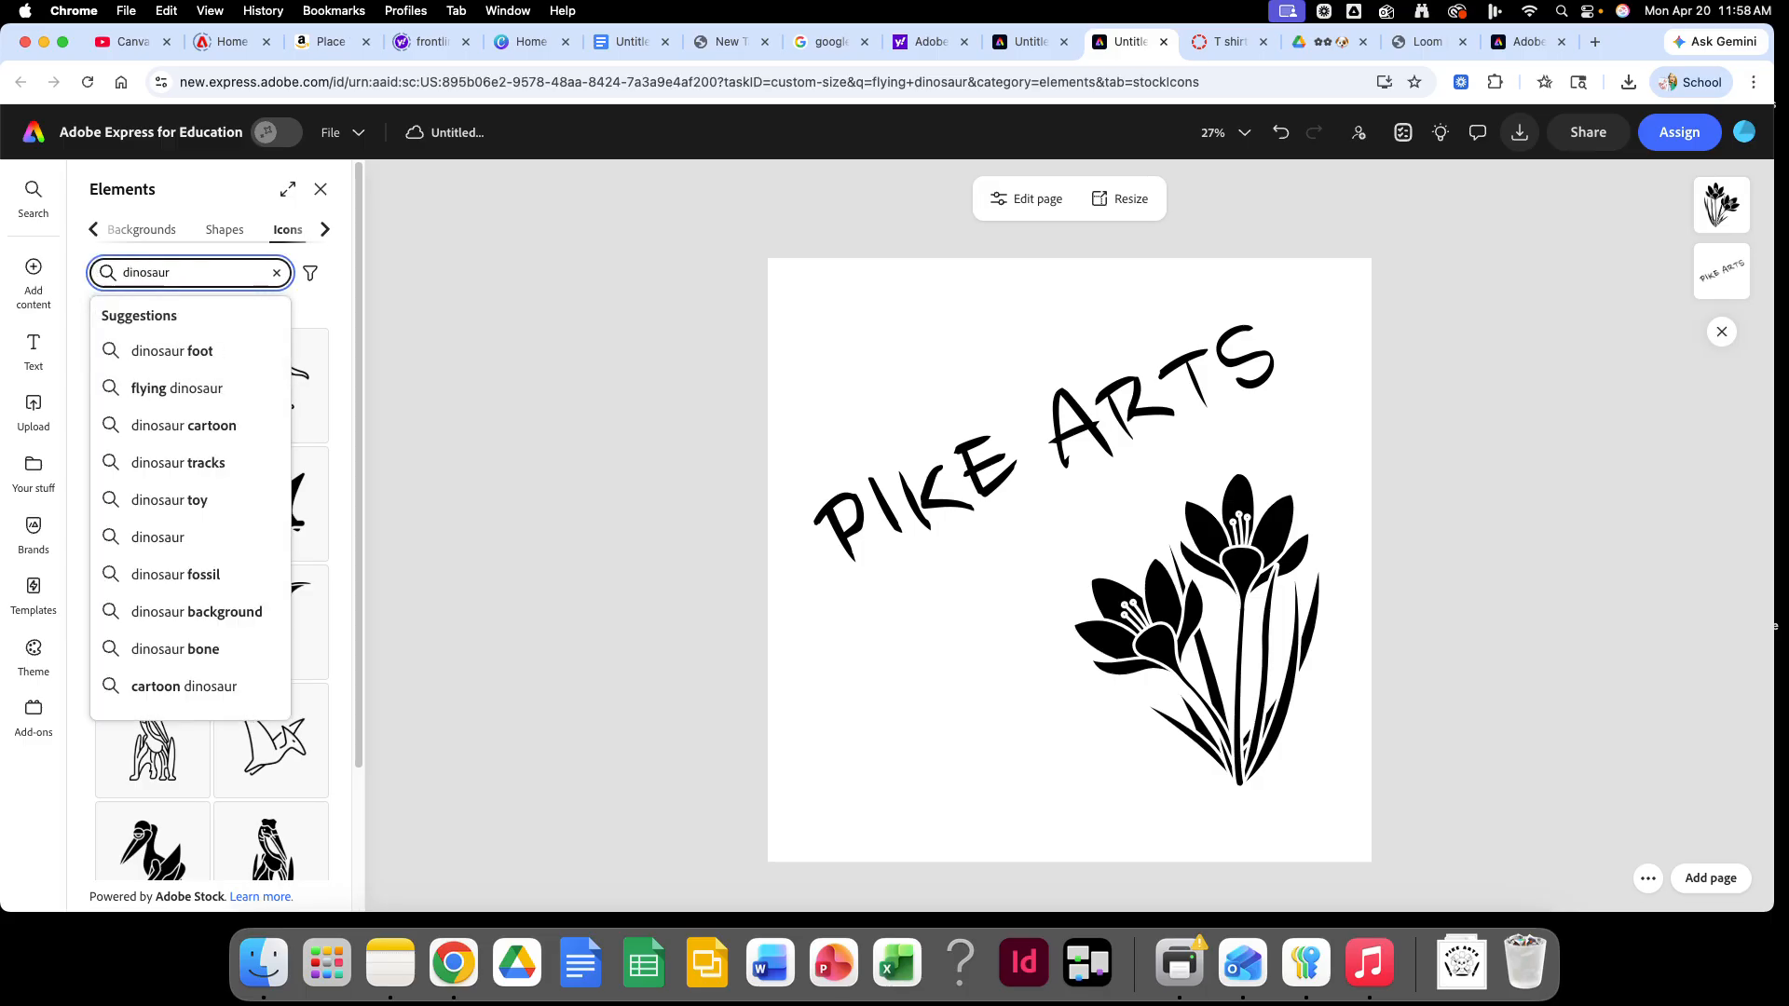
key(Return)
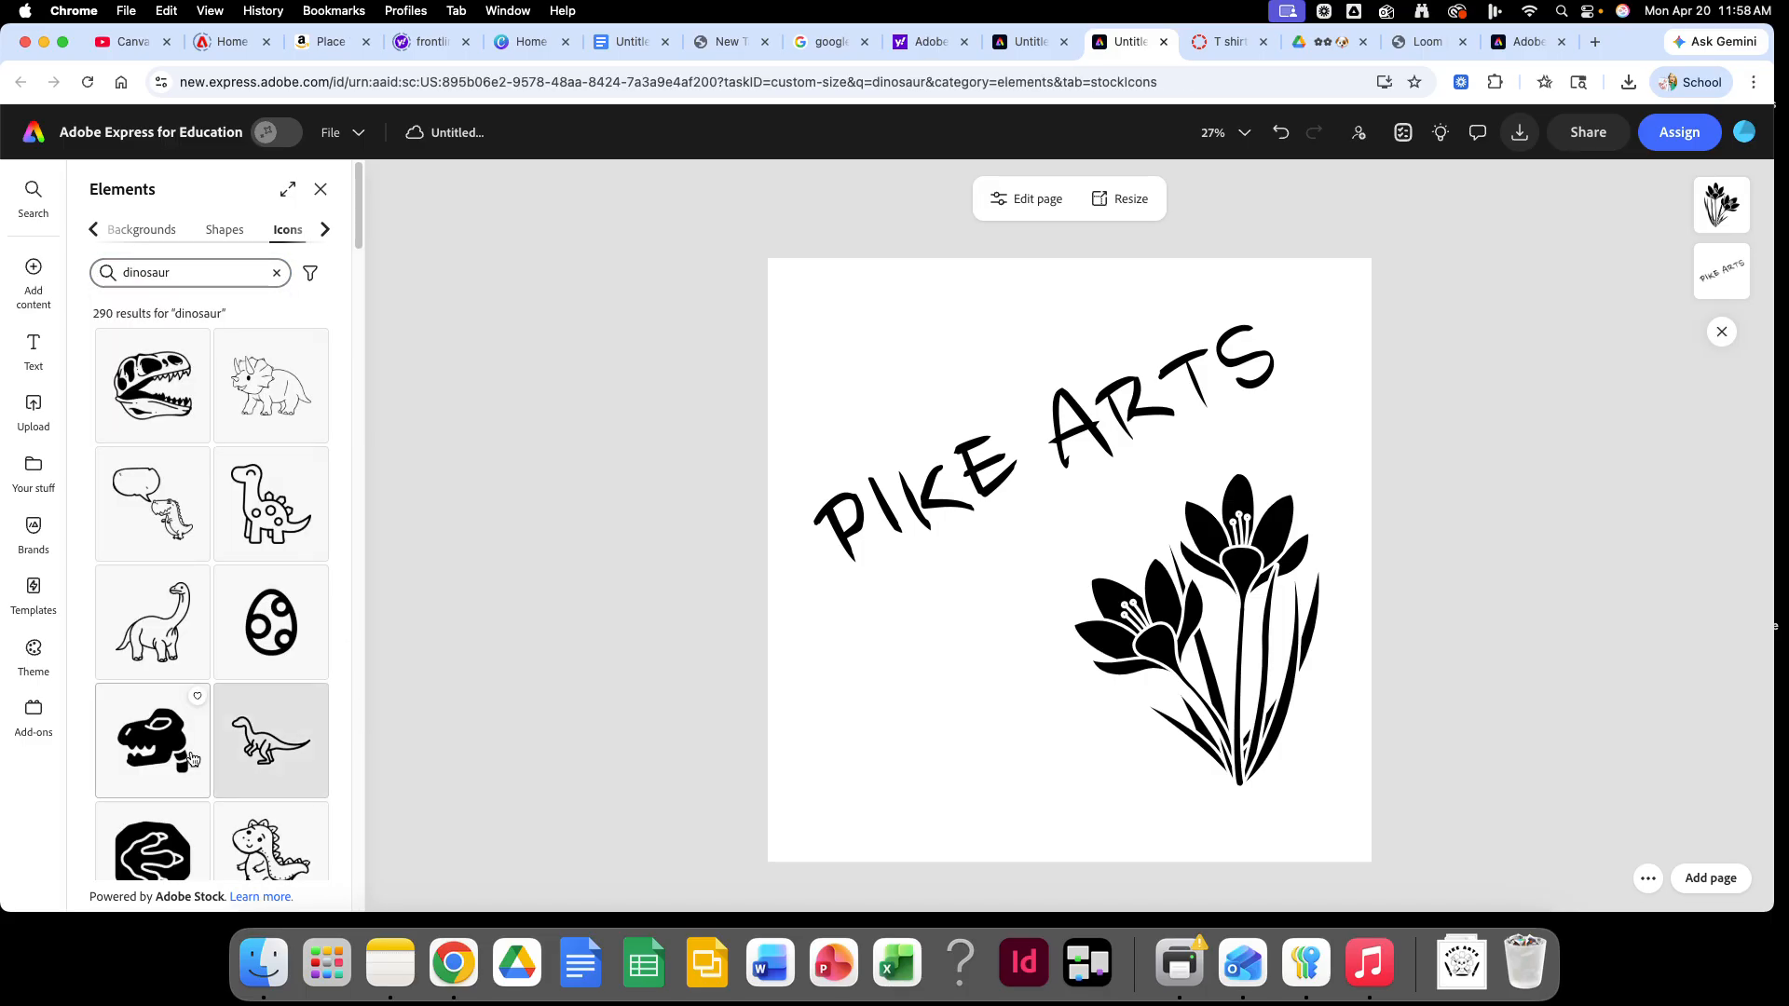
Step: Add the solid black long-necked dinosaur icon with white details and place it beneath the word PIKE
scroll(187, 727, down, 5)
scroll(187, 754, down, 5)
scroll(187, 755, down, 10)
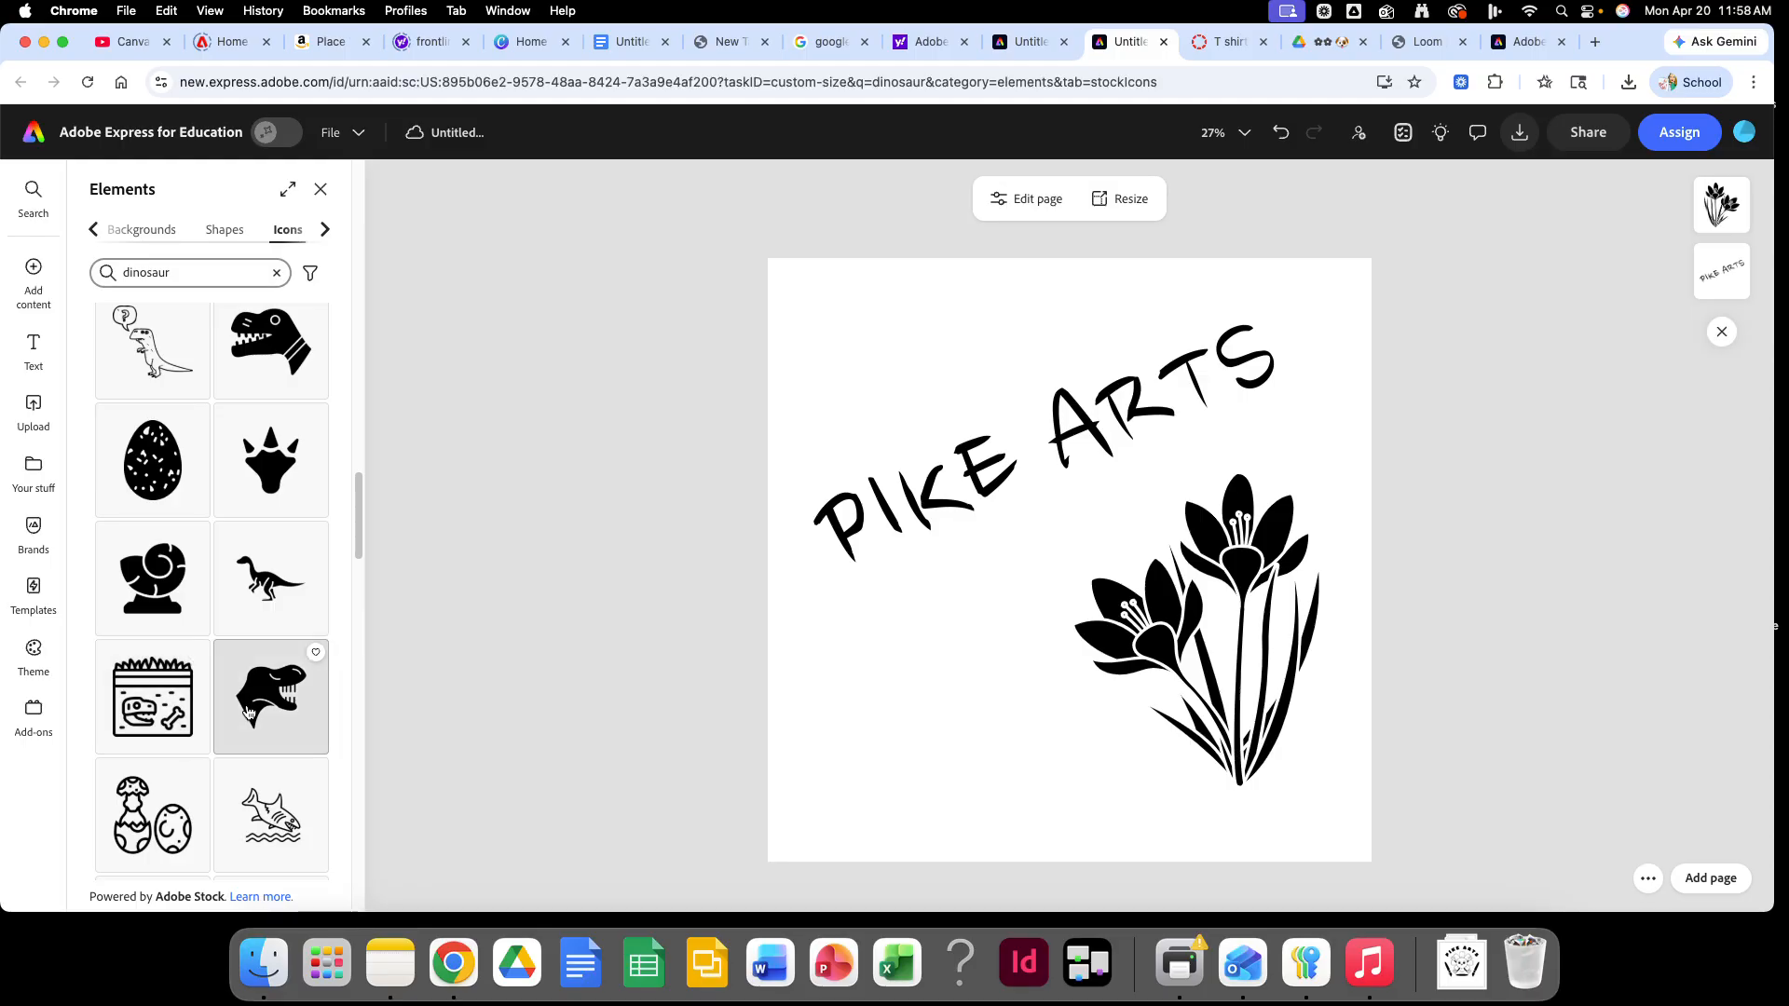
scroll(250, 714, down, 10)
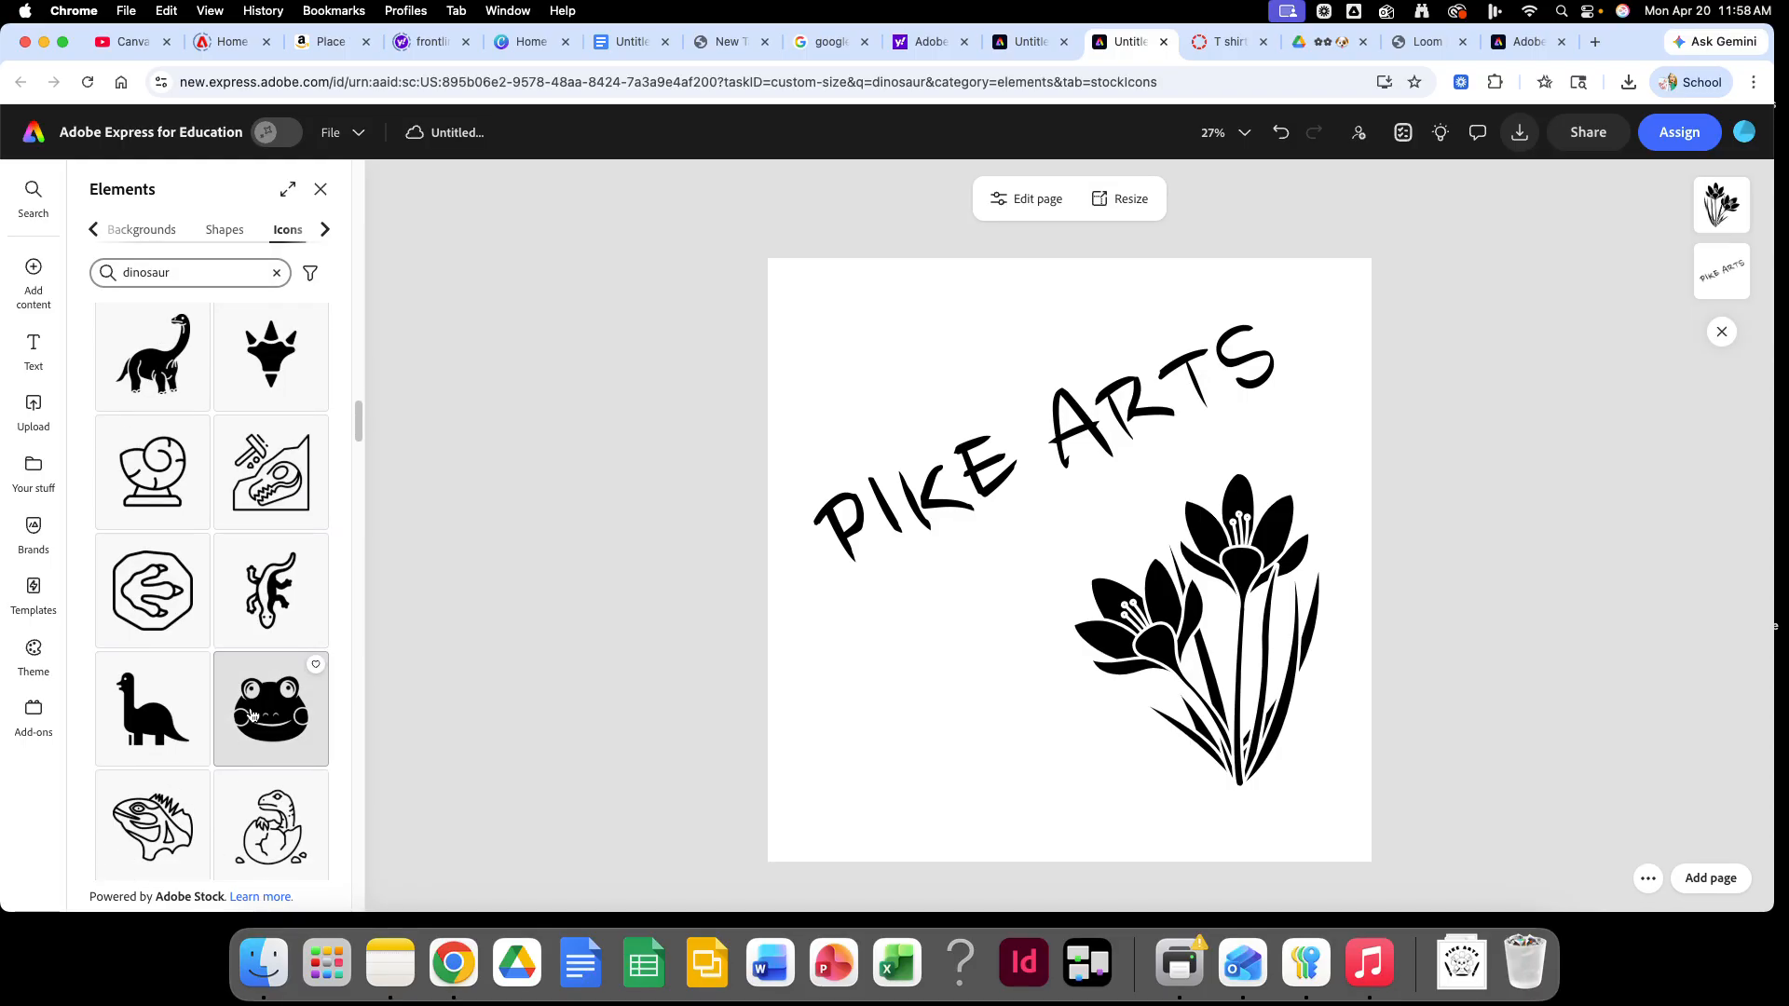
click(152, 355)
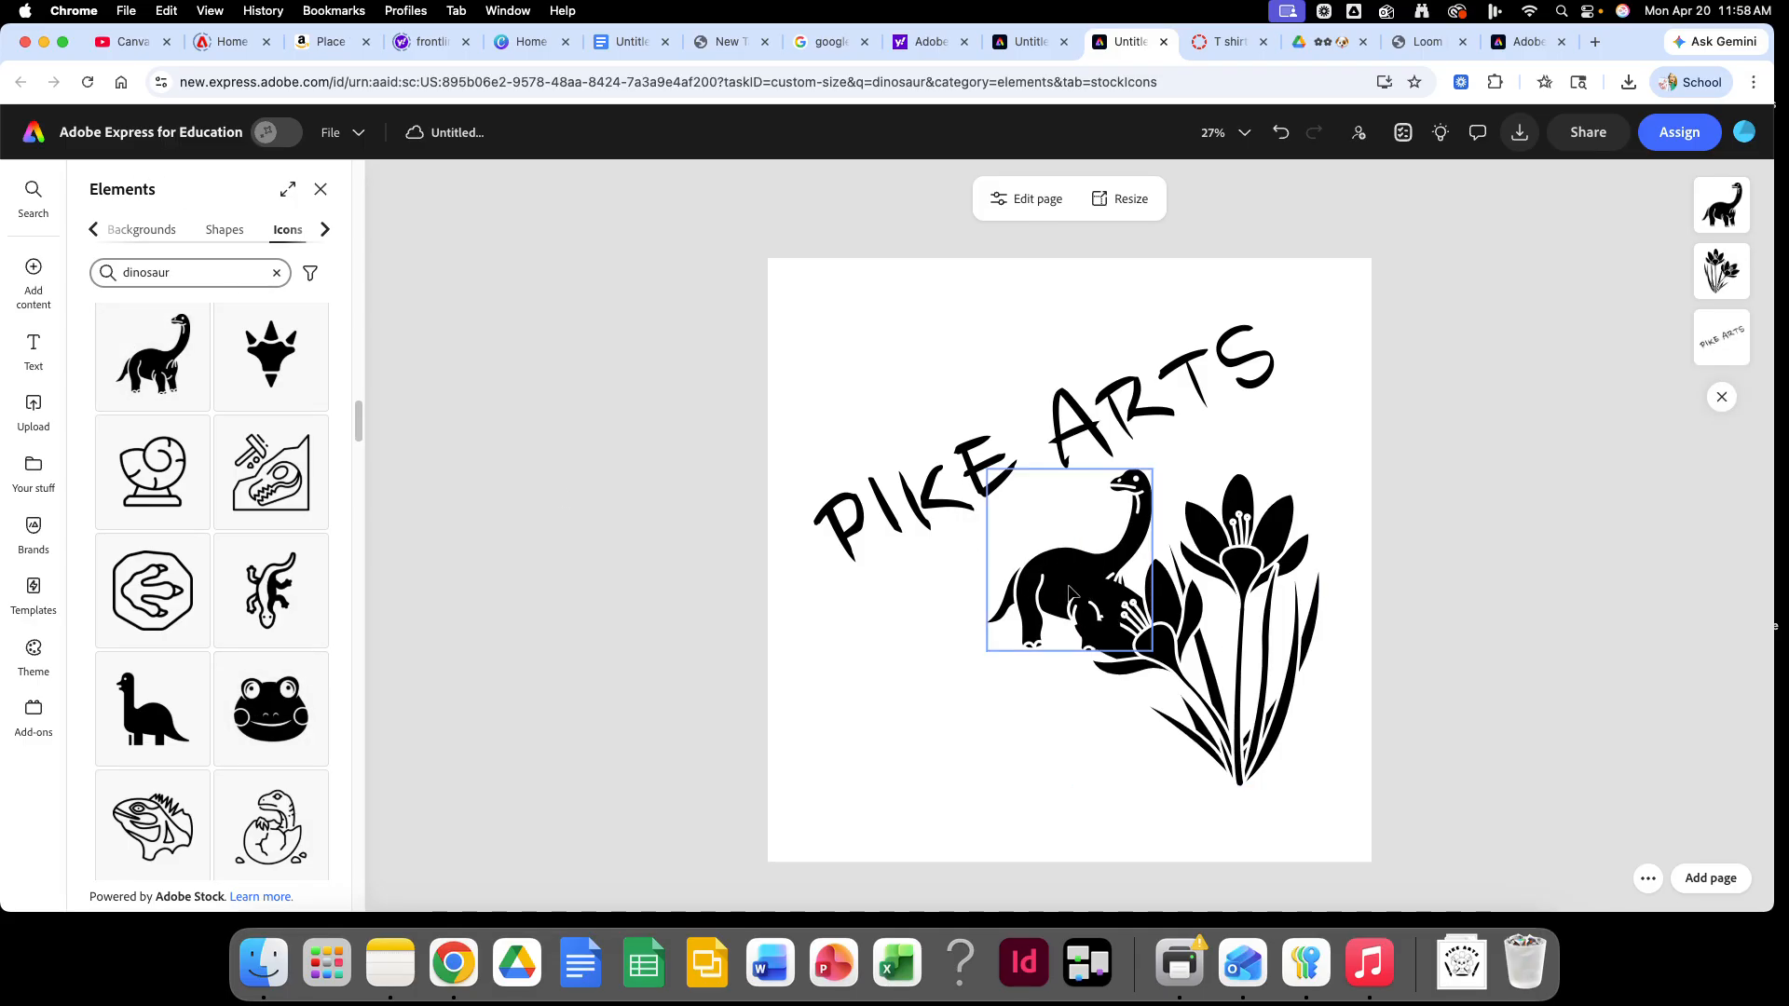
drag(1026, 568, 898, 679)
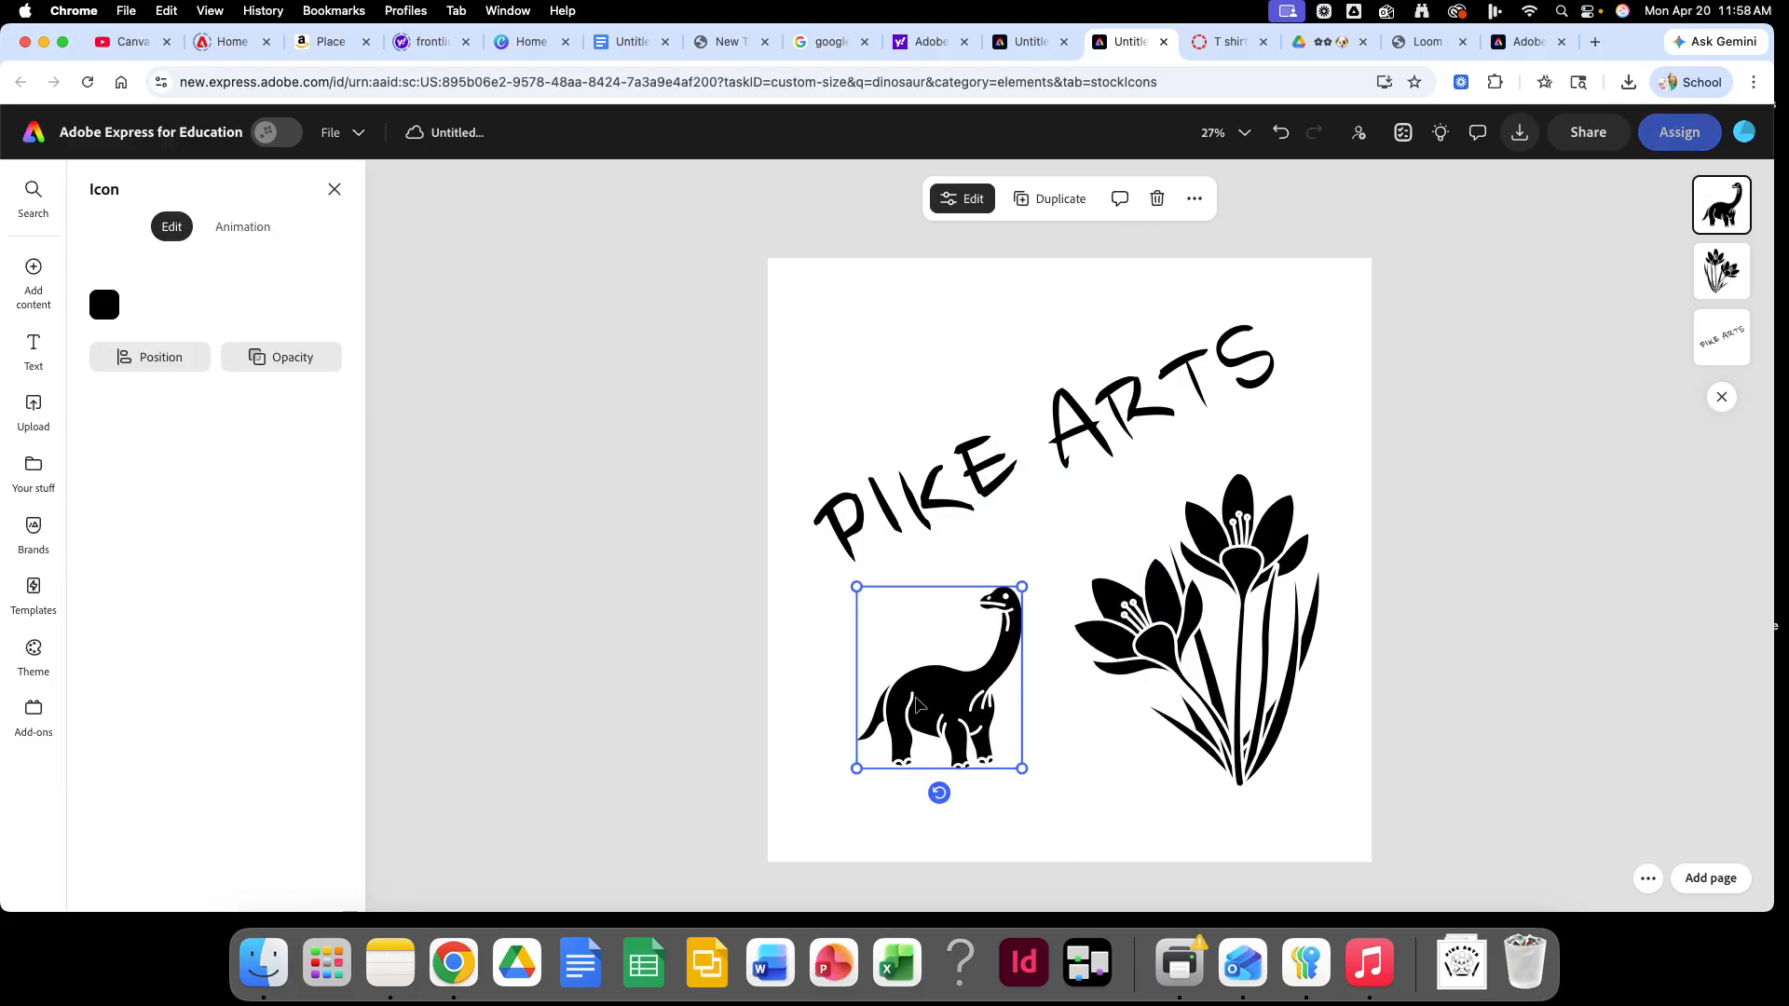
Step: Swap the two icons so the flowers sit under PIKE and the dinosaur, enlarged, sits under ARTS
drag(1143, 671, 741, 687)
click(972, 705)
drag(972, 706, 1278, 752)
drag(1162, 634, 1034, 491)
click(1018, 461)
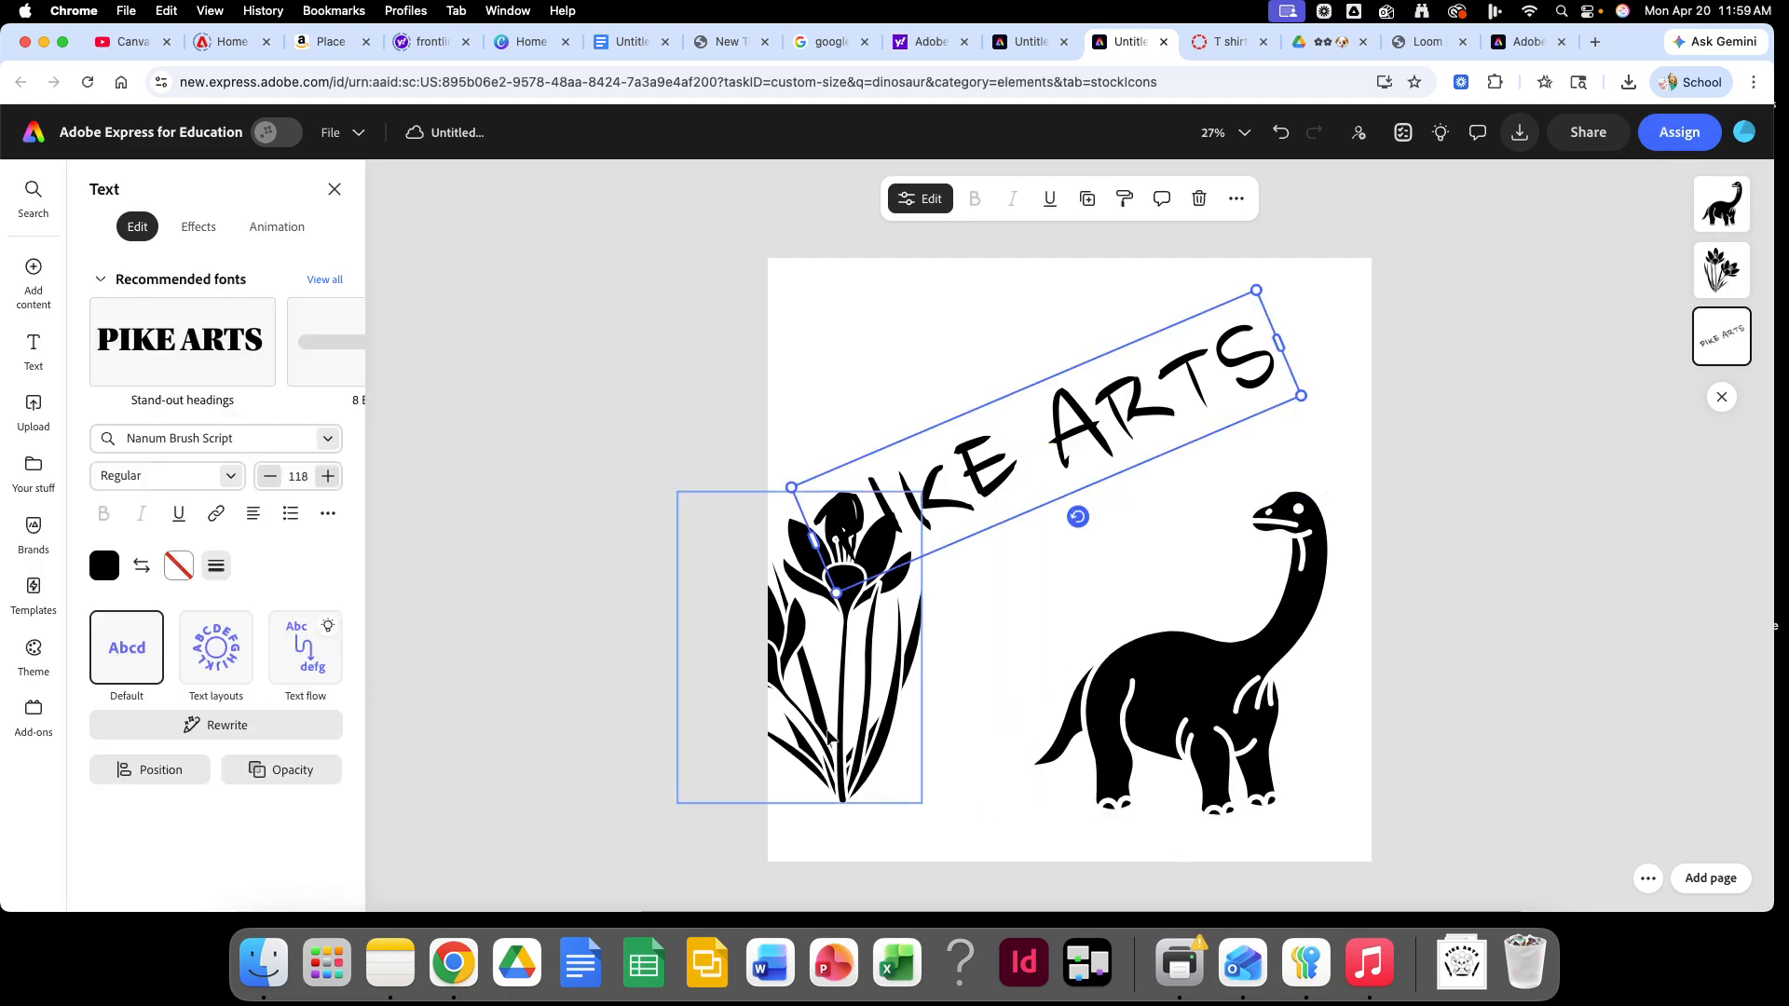
drag(833, 716, 962, 725)
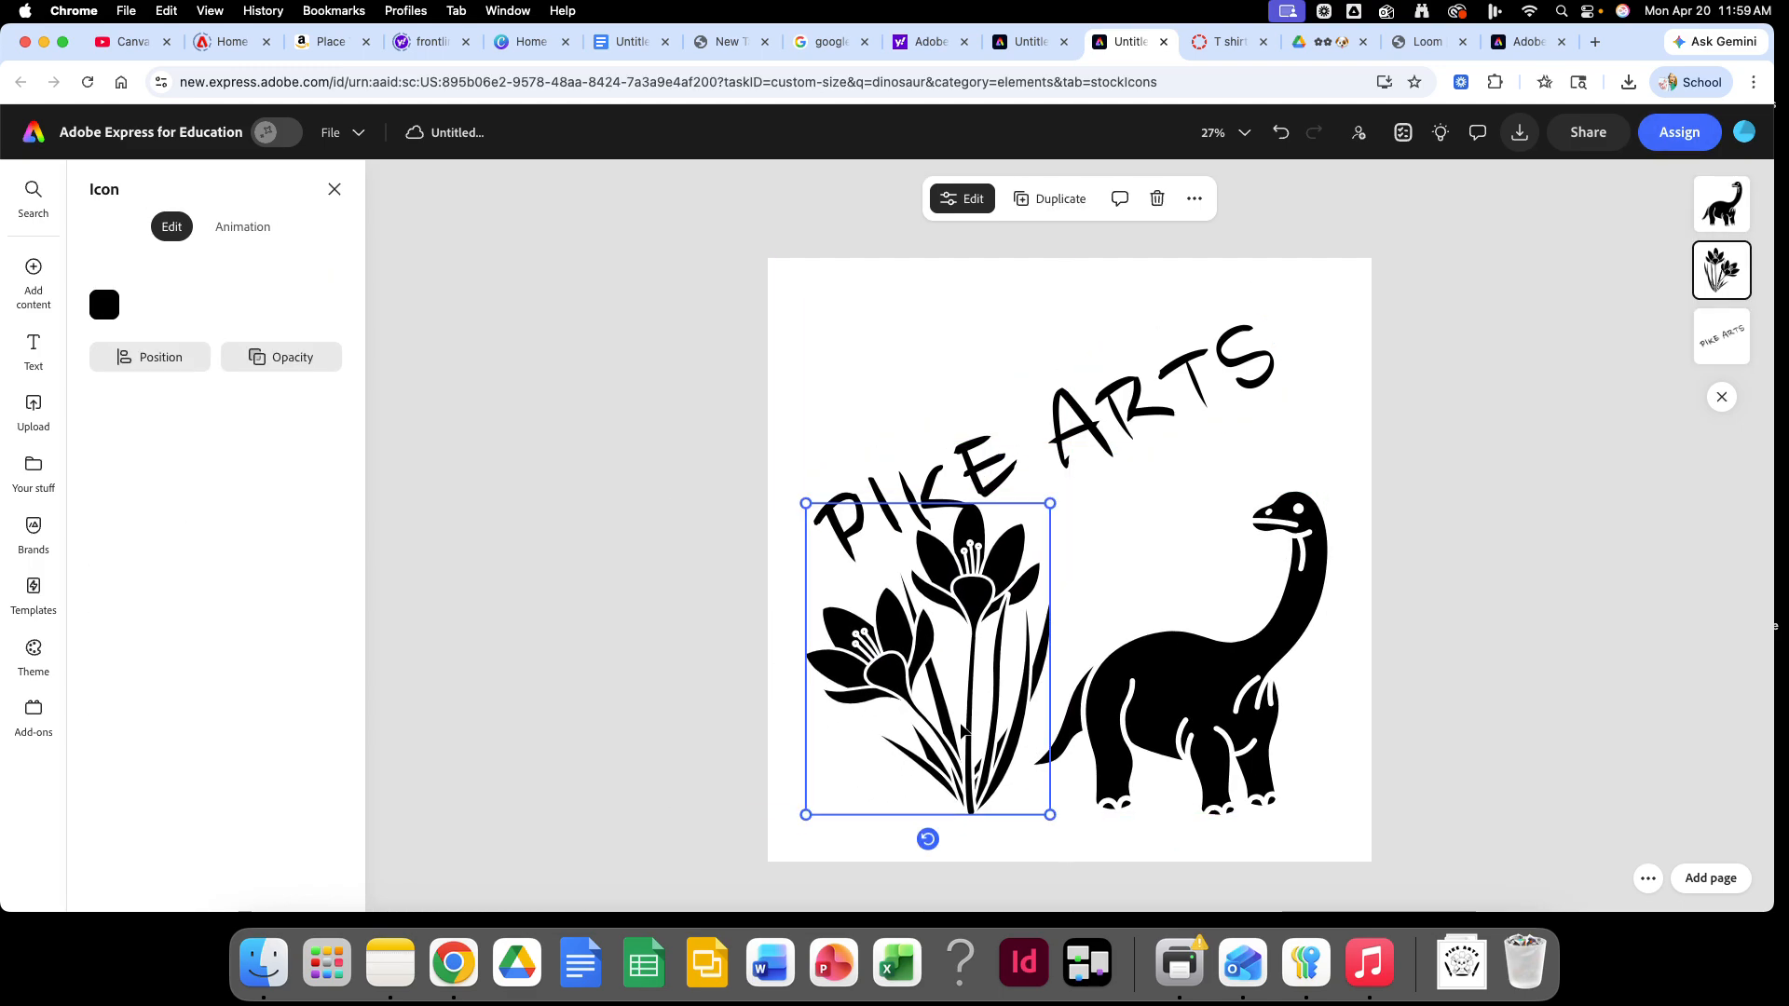
Step: Flip the flower icon horizontally and raise the PIKE ARTS heading so the two no longer overlap
click(137, 365)
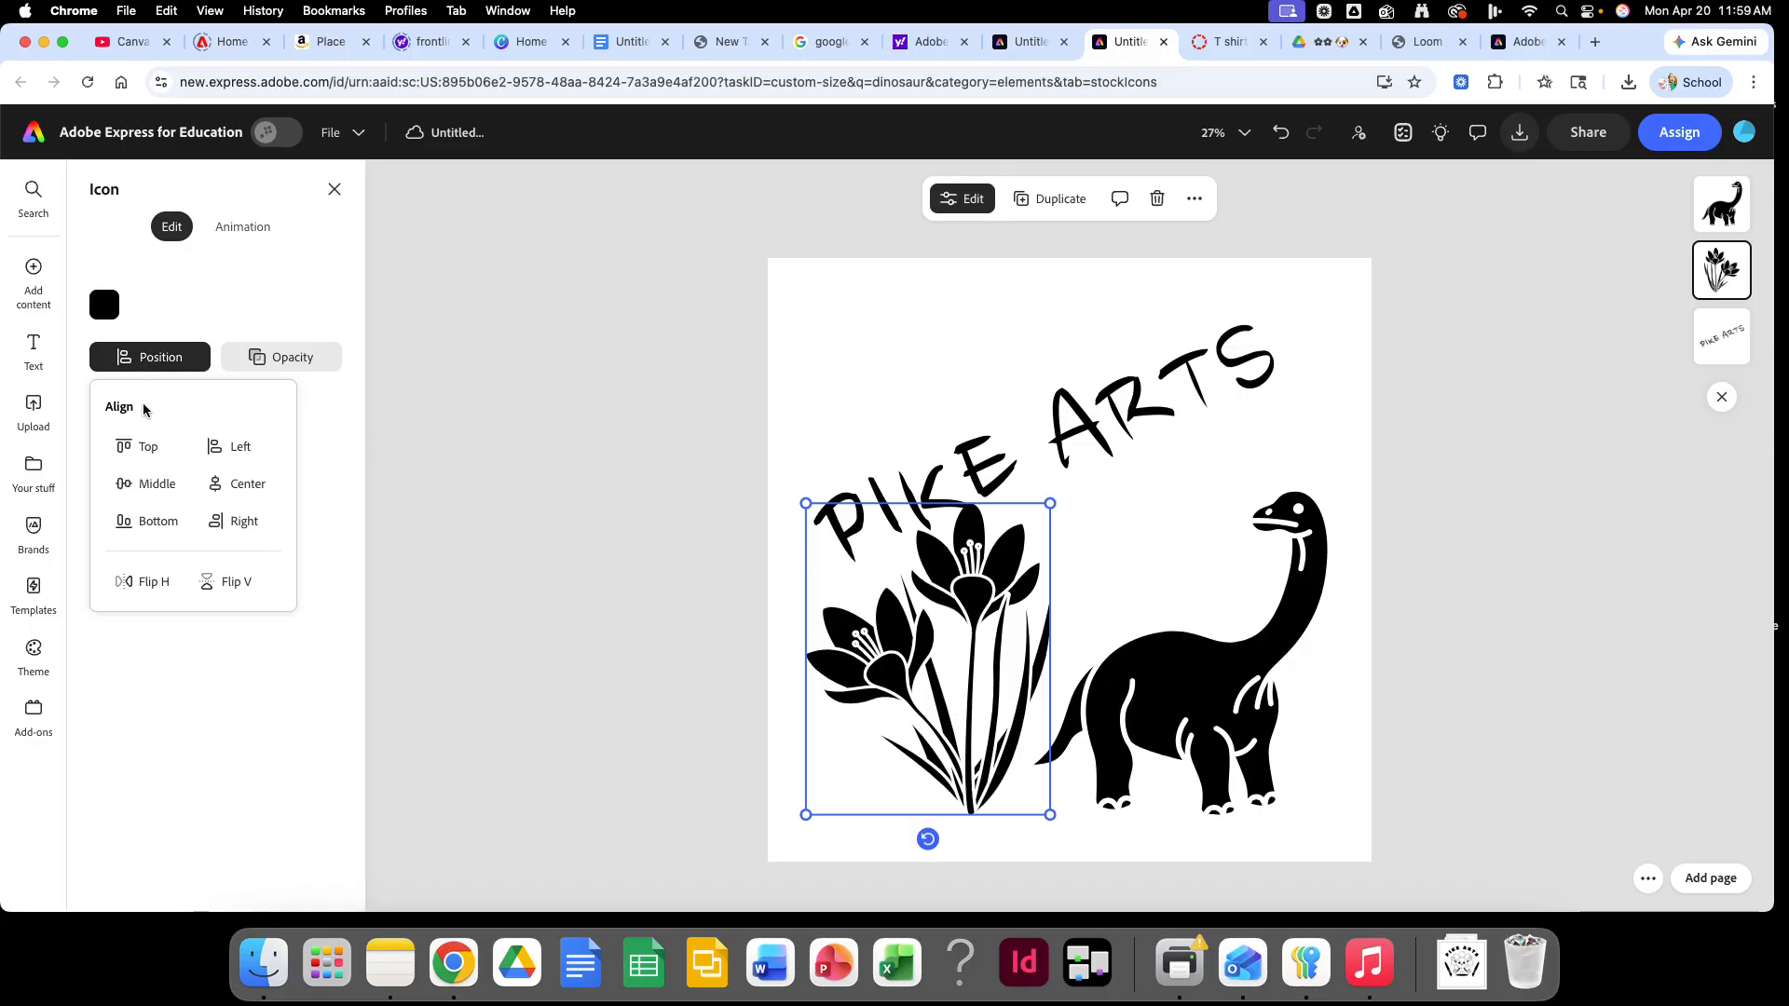
click(140, 581)
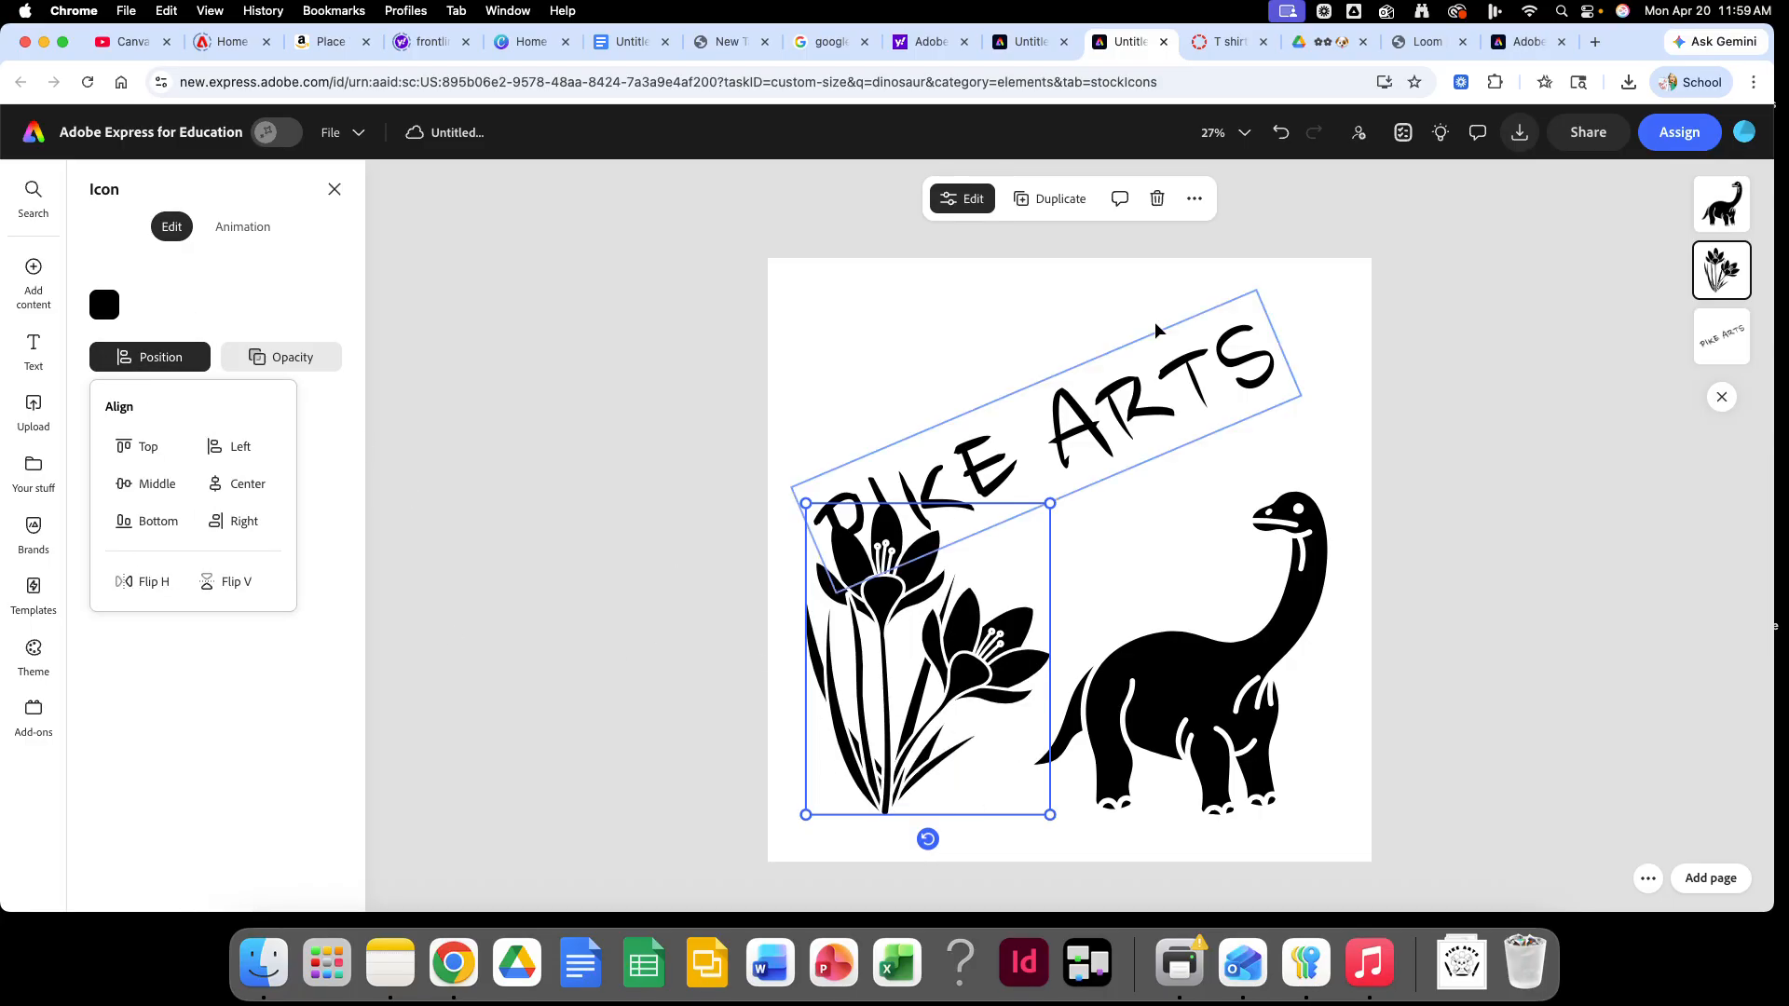
drag(1150, 391, 1150, 354)
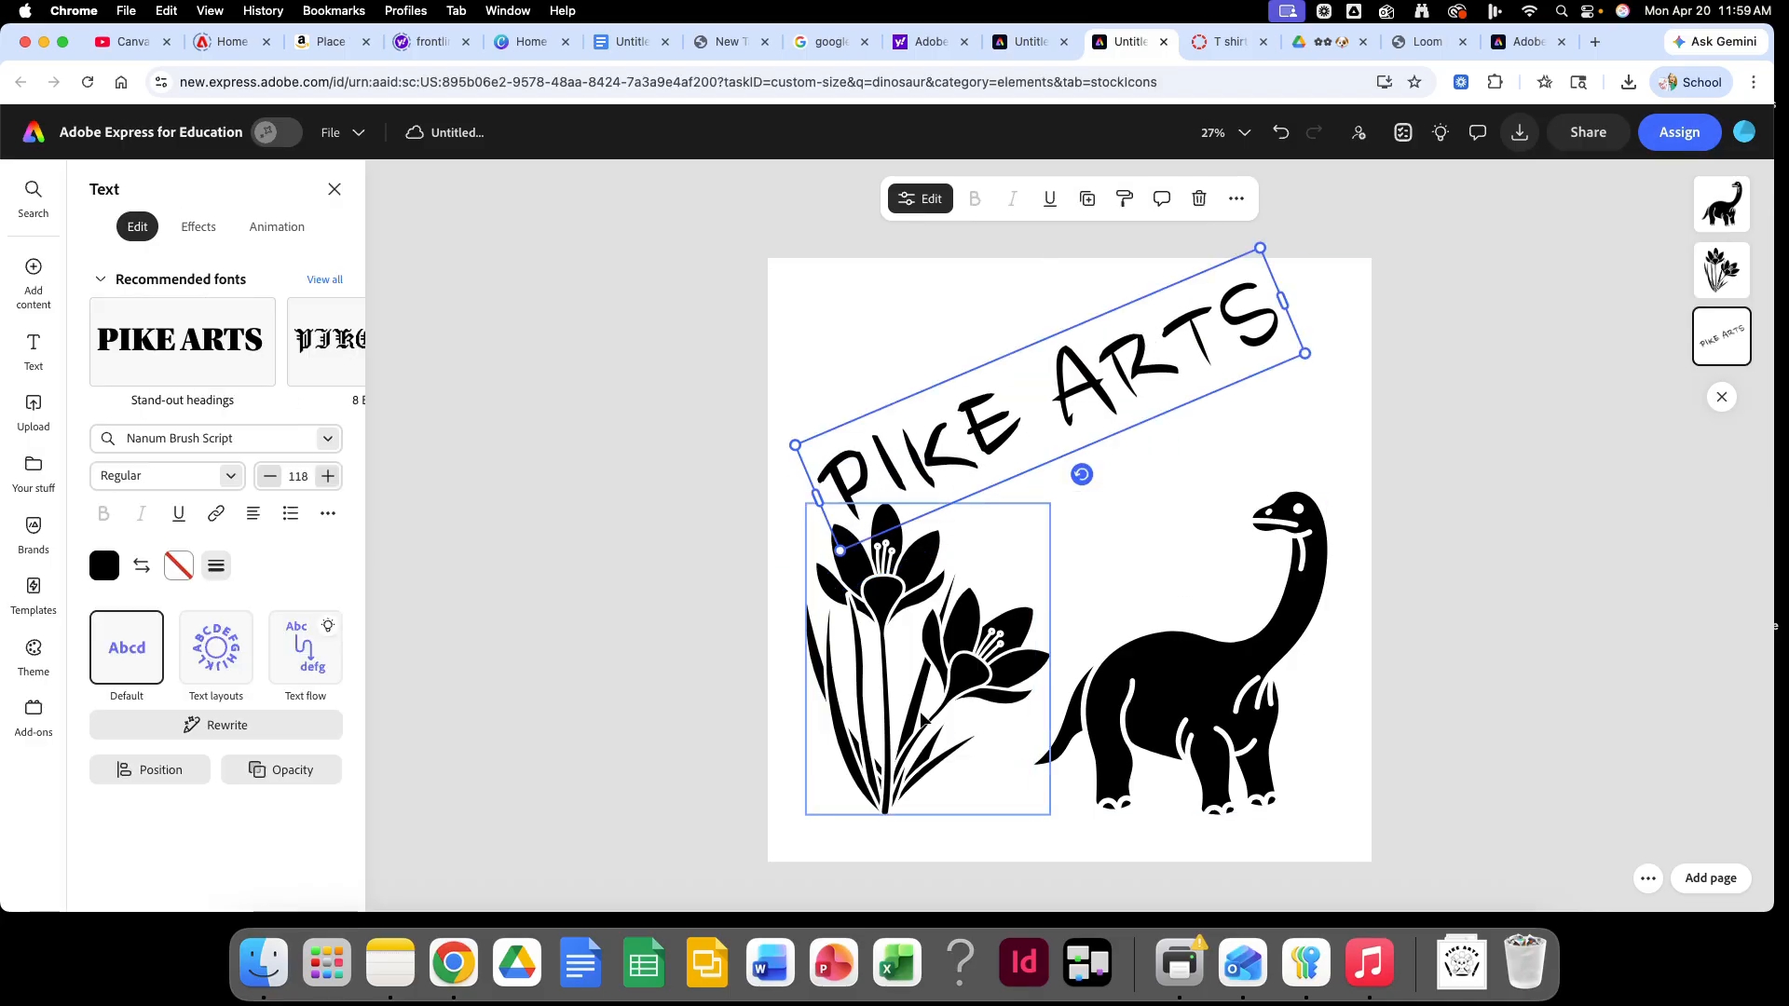
drag(1003, 648, 1023, 655)
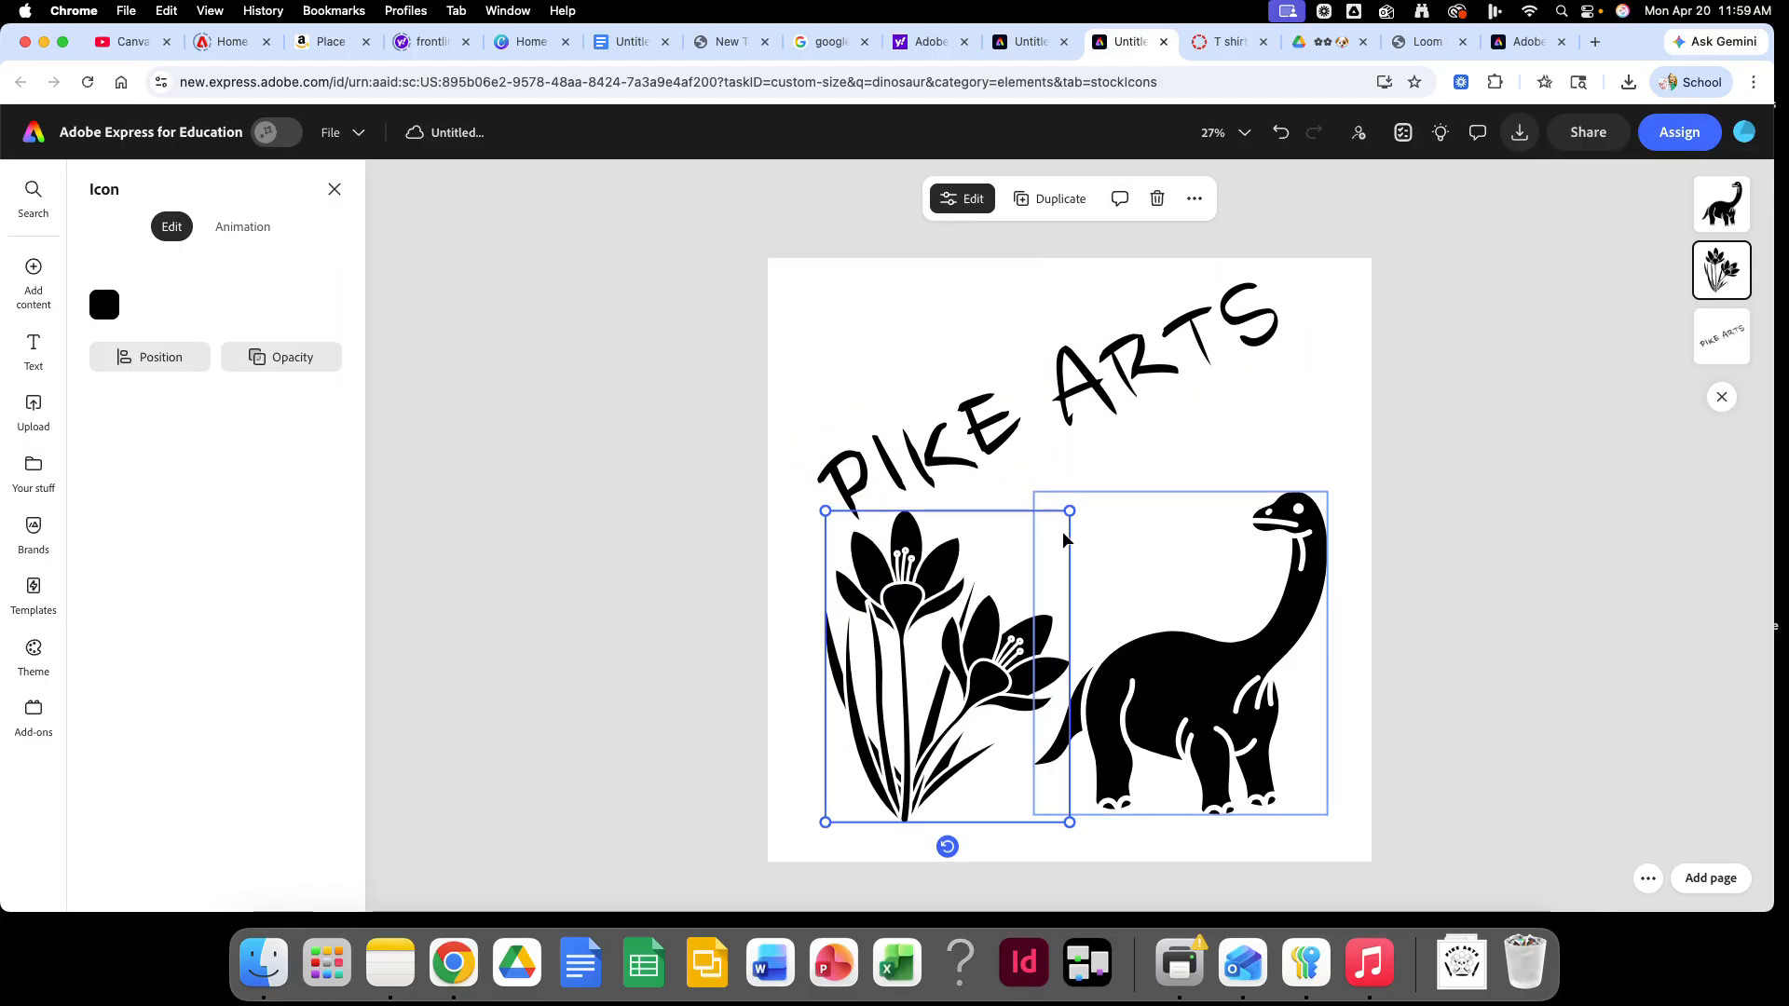
Step: Shrink the flower icon to a small accent beside the dinosaur's tail and adjust the heading's height slightly
drag(1070, 511, 917, 707)
drag(871, 764, 970, 744)
mouse_move(943, 445)
mouse_down()
mouse_move(930, 543)
mouse_move(946, 426)
mouse_up()
Step: Enlarge the dinosaur slightly and position it below ARTS, just to the right of the small flowers
click(1162, 688)
drag(1163, 688, 1180, 609)
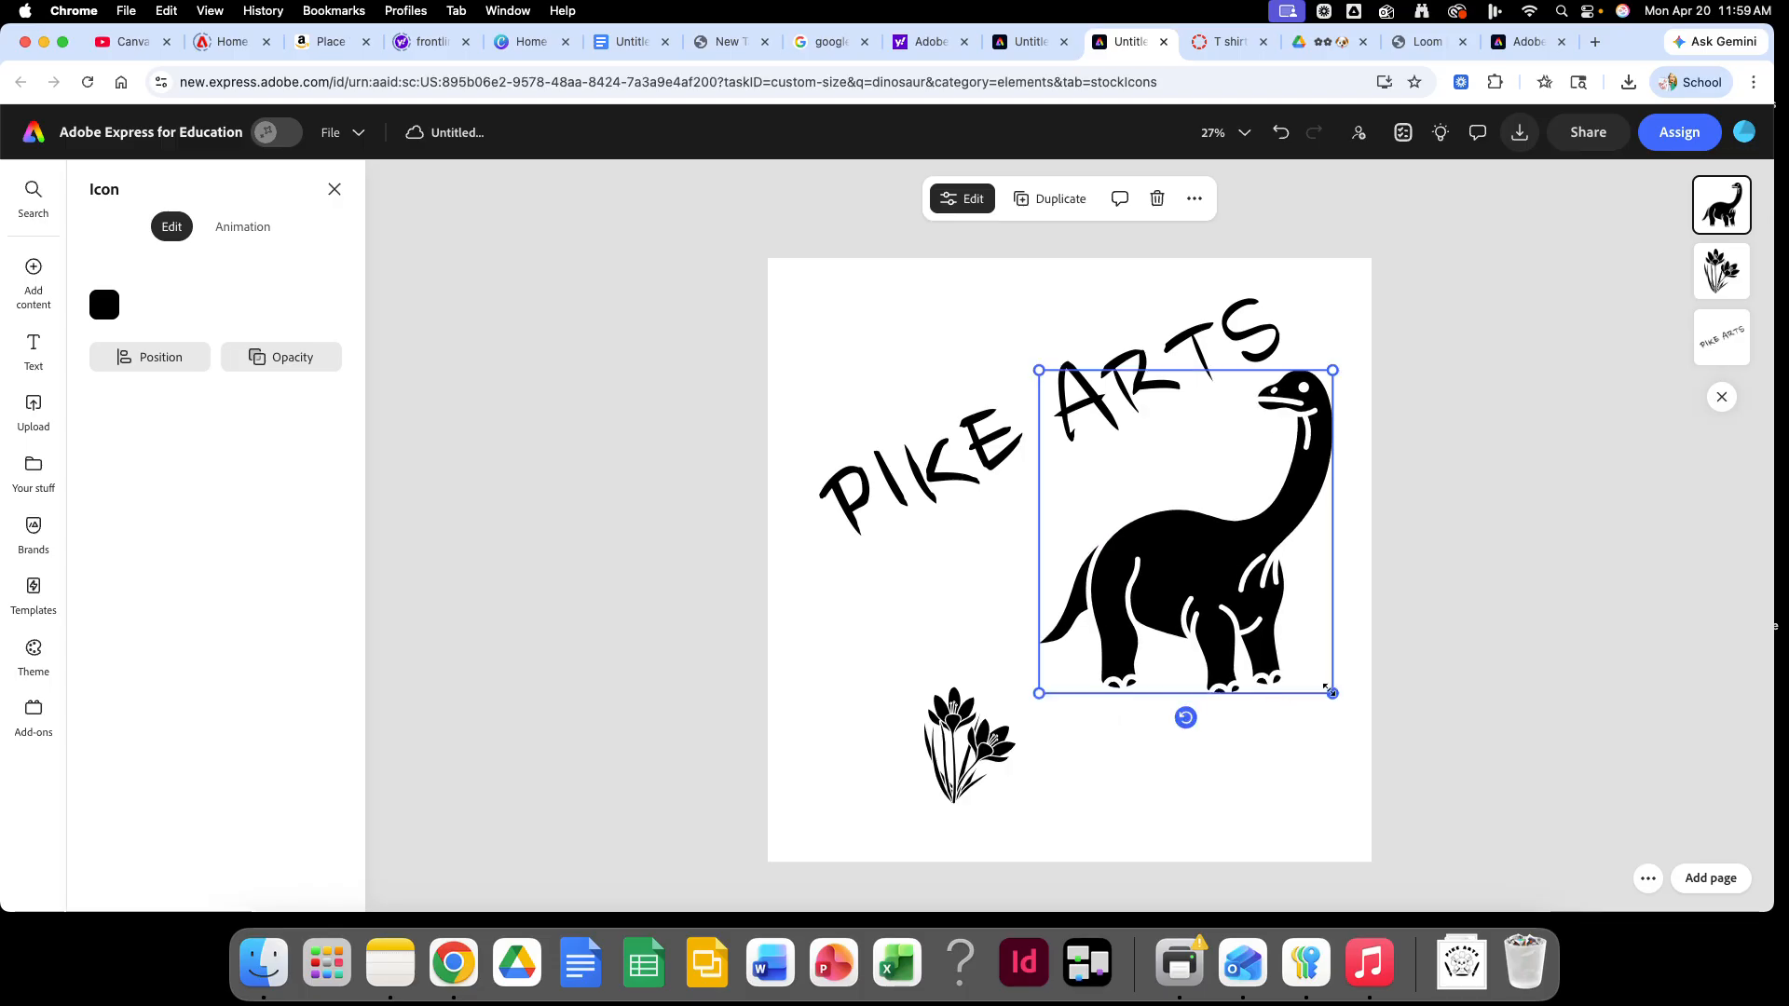
drag(1328, 690, 1346, 707)
drag(1221, 573, 1197, 648)
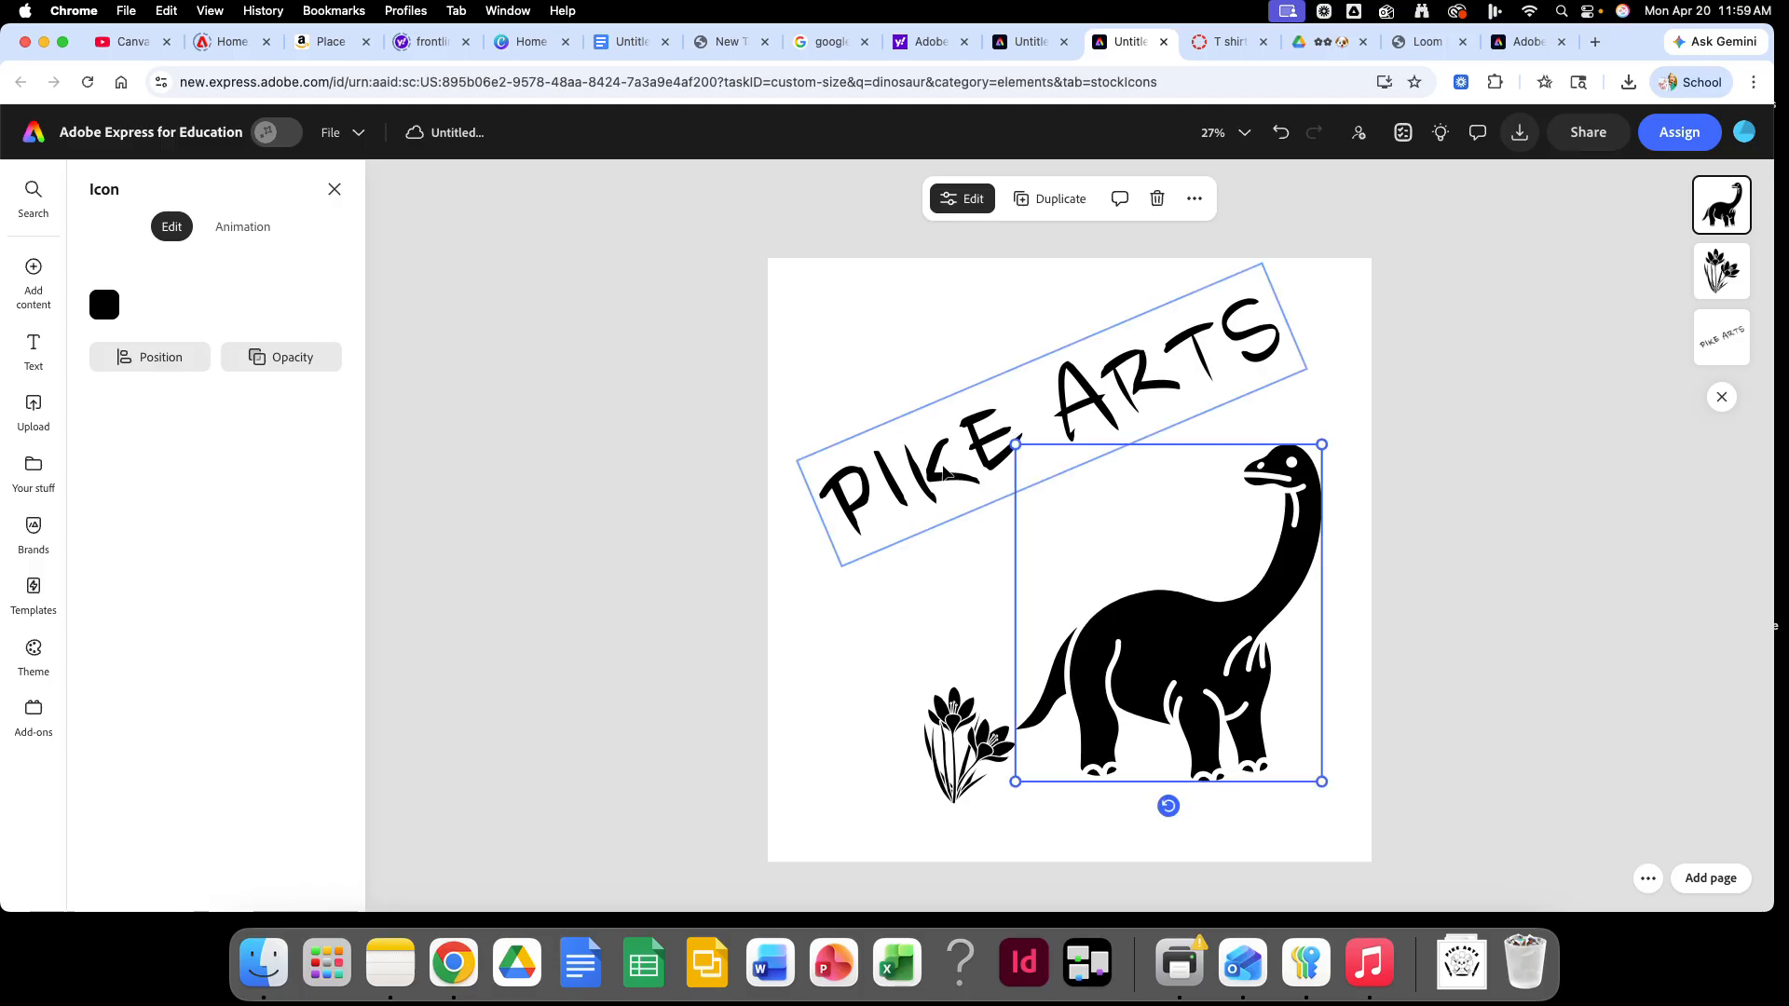
Step: Lower the heading to just above the dinosaur's head and move the flowers above the word PIKE
drag(946, 473, 946, 526)
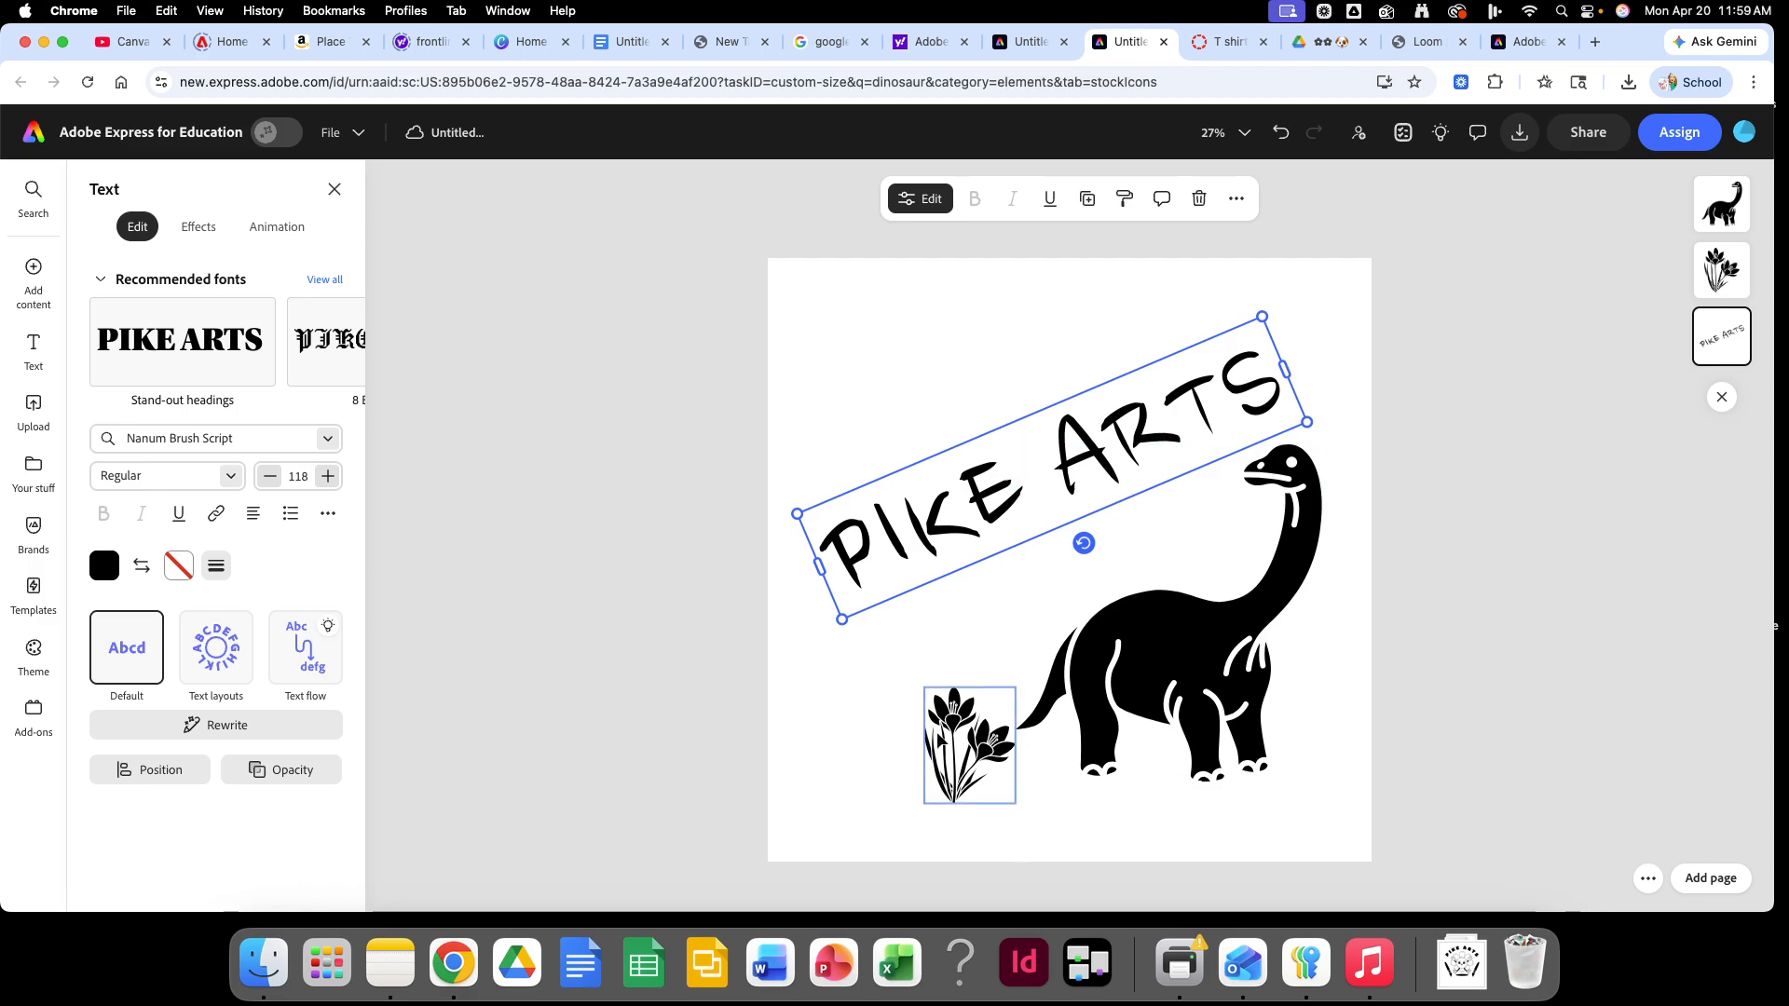
drag(977, 753, 874, 398)
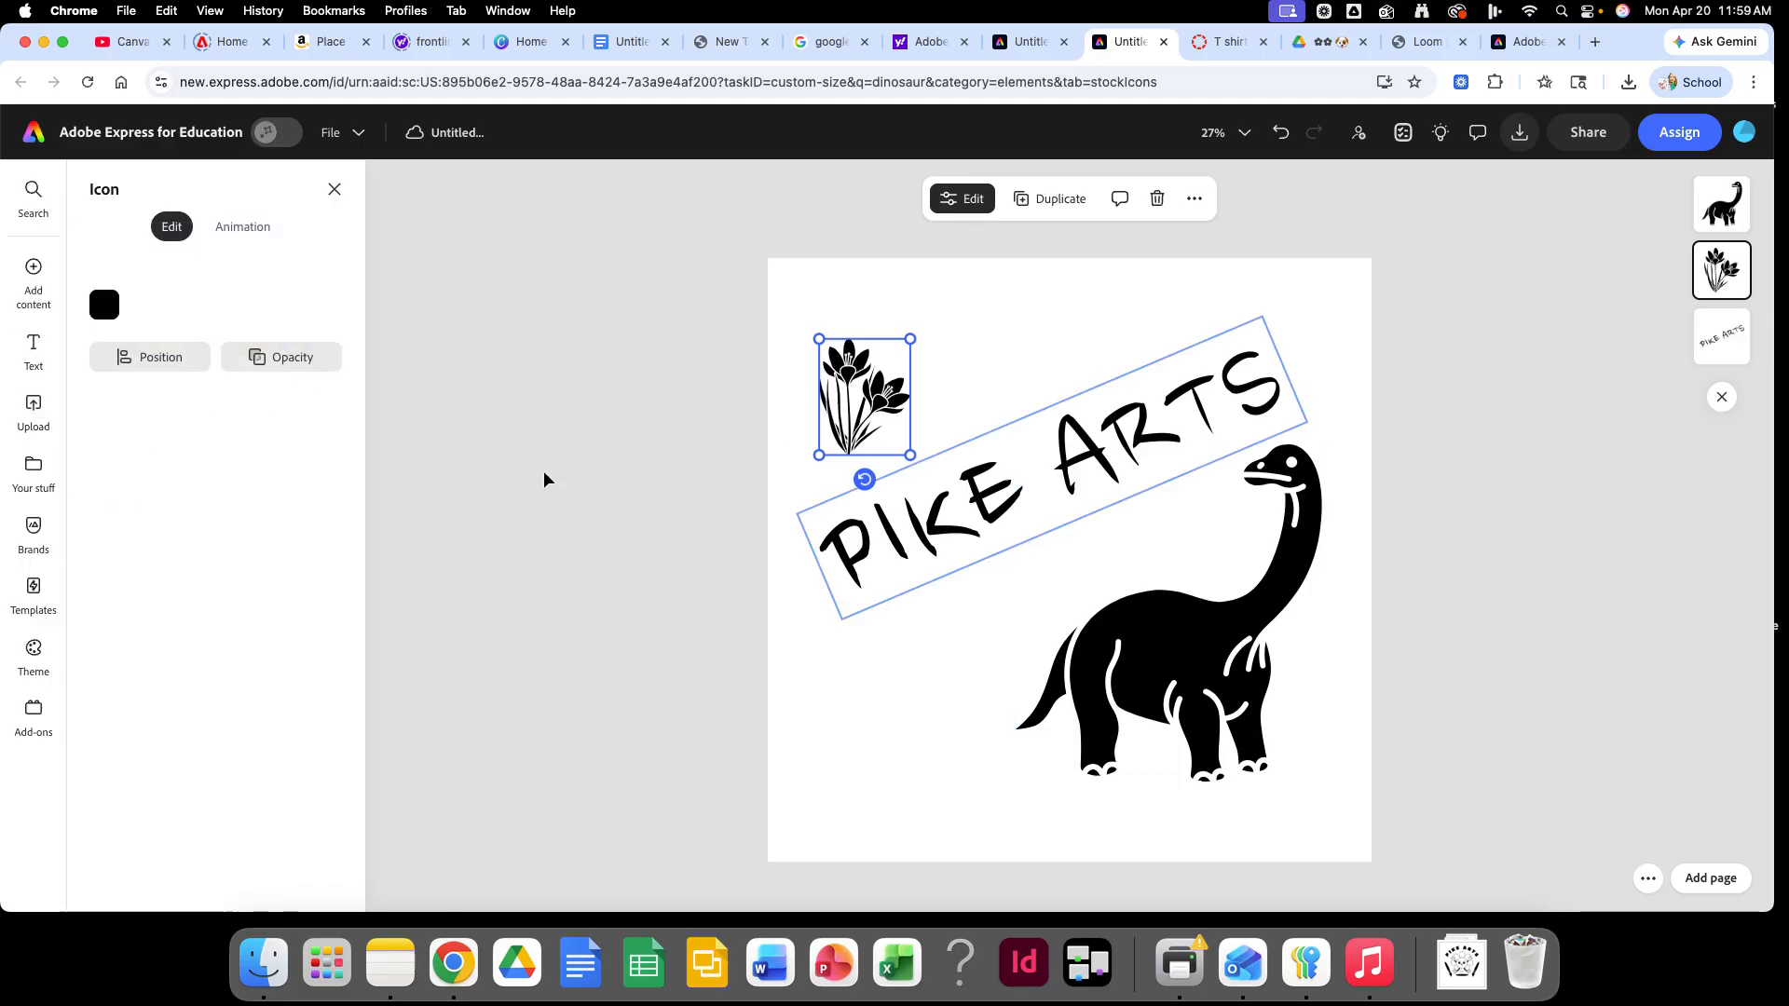
Step: Browse the shape elements without a search term and add the solid black rough-edged bar from the Frames group
mouse_move(34, 269)
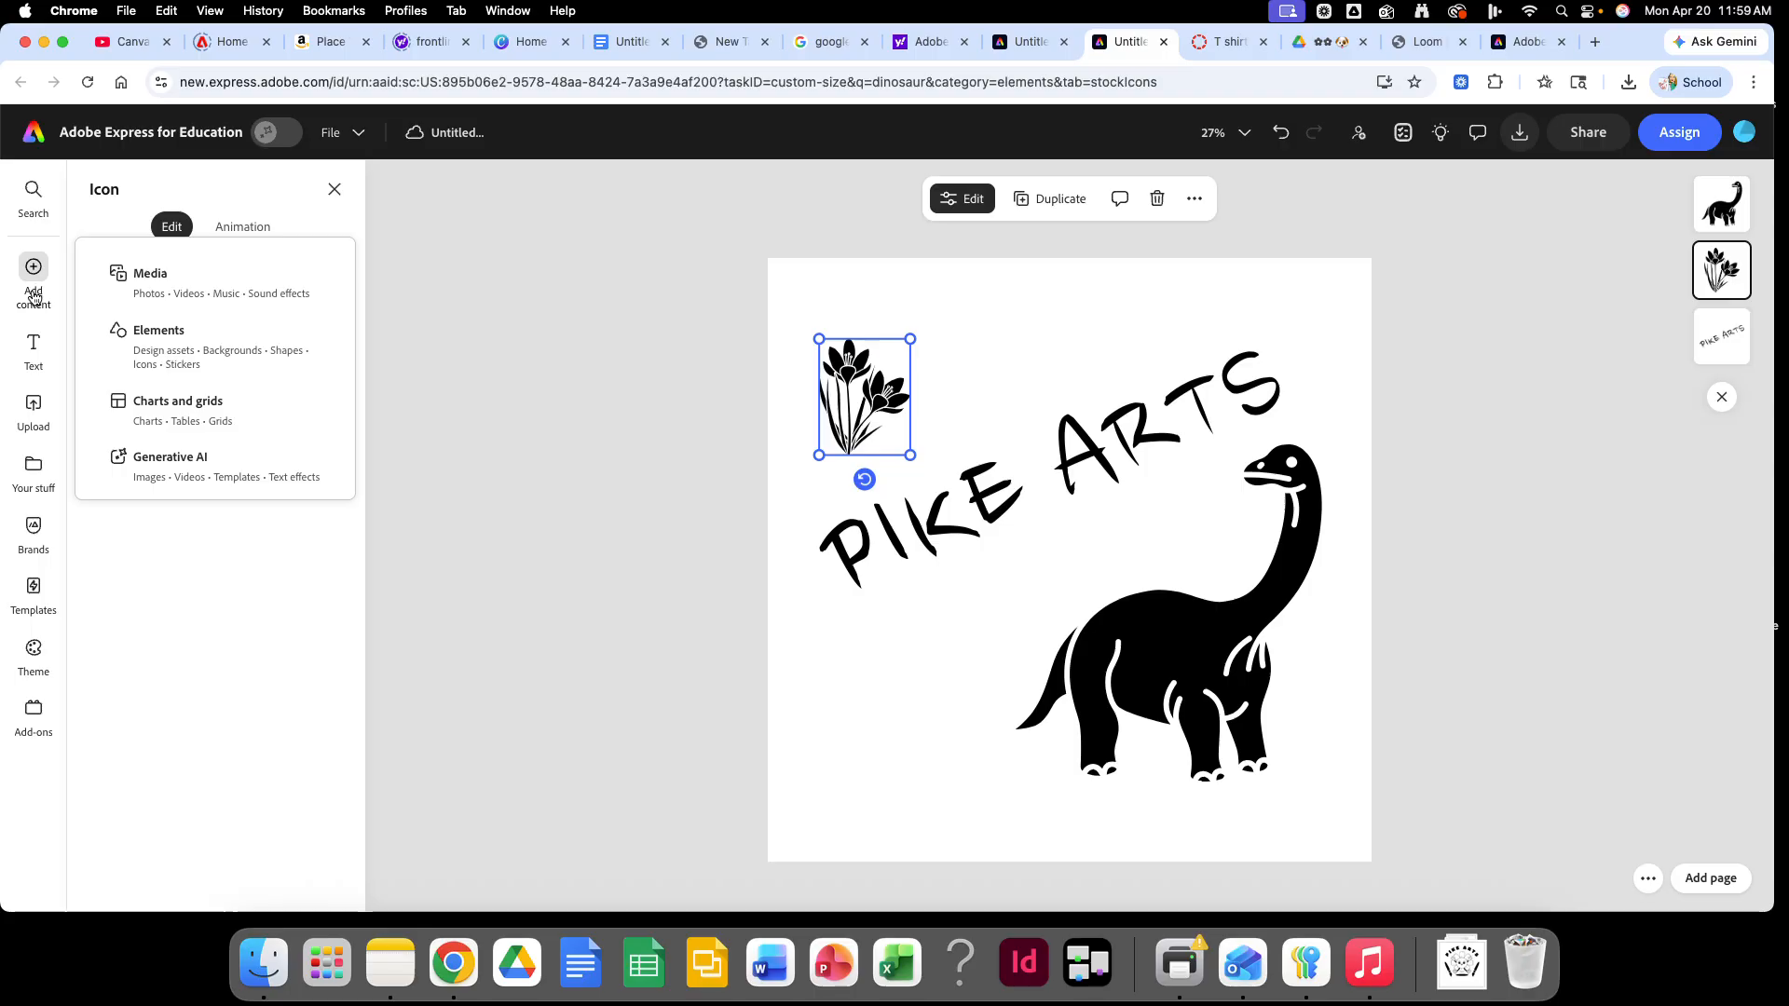
click(158, 335)
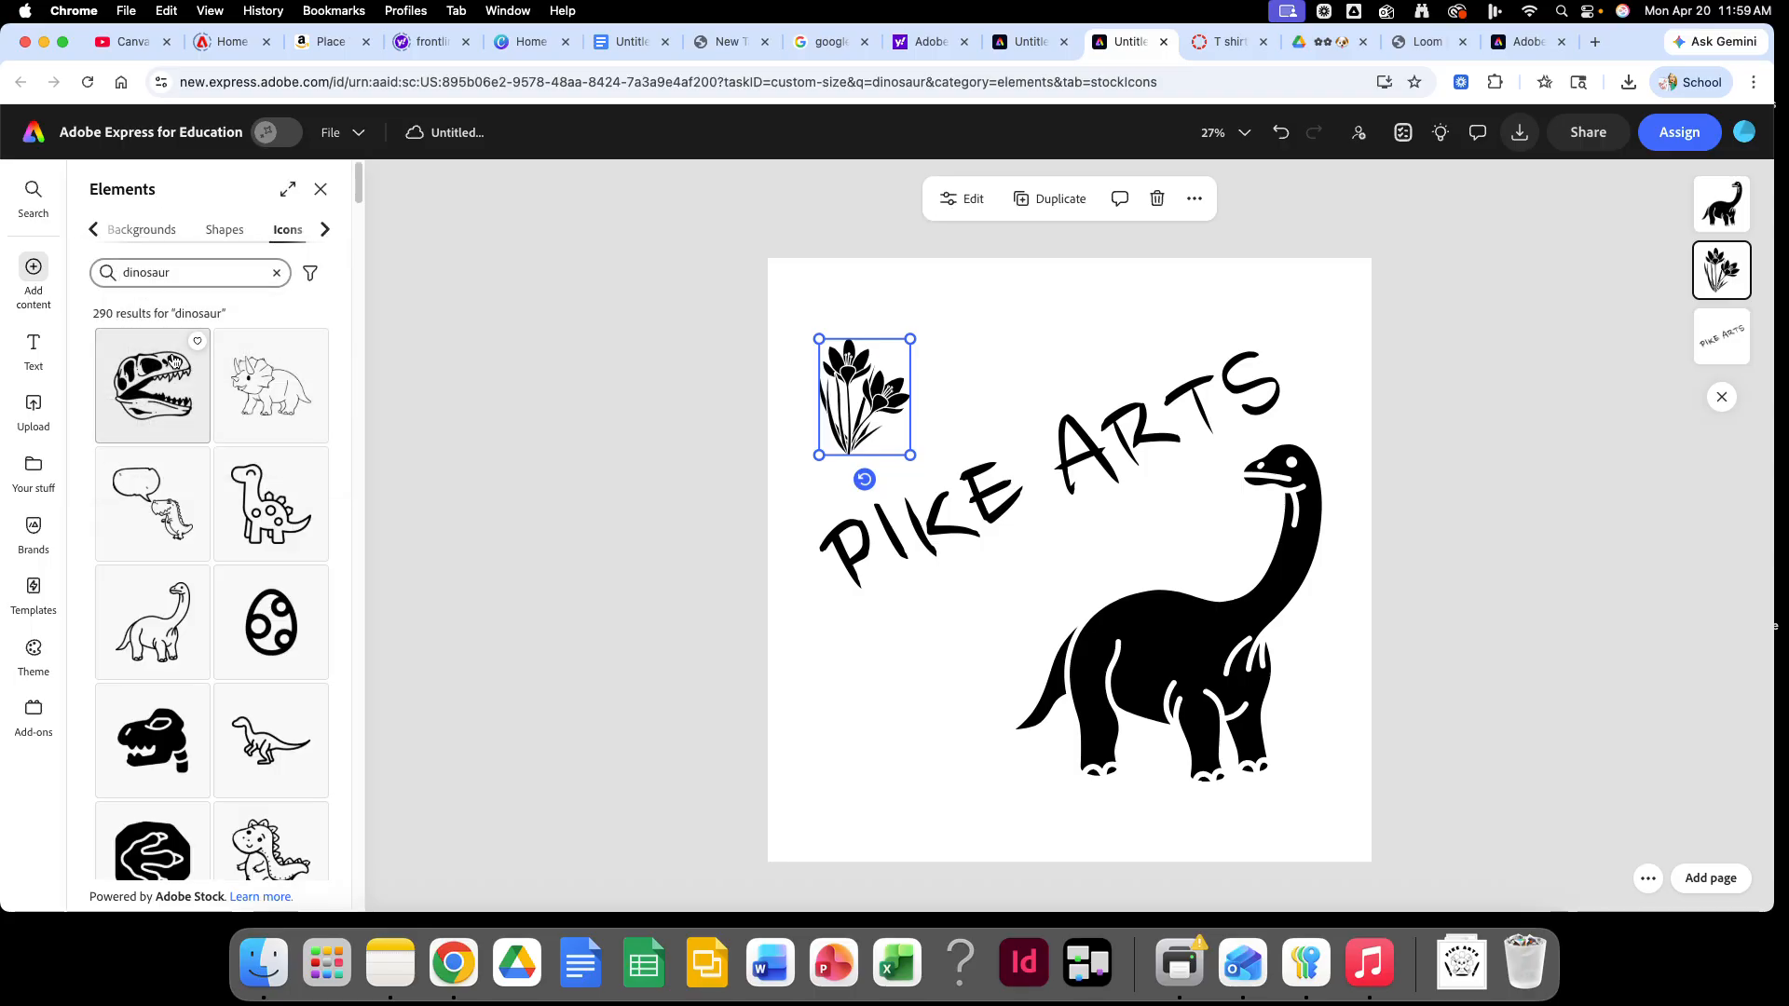
click(232, 239)
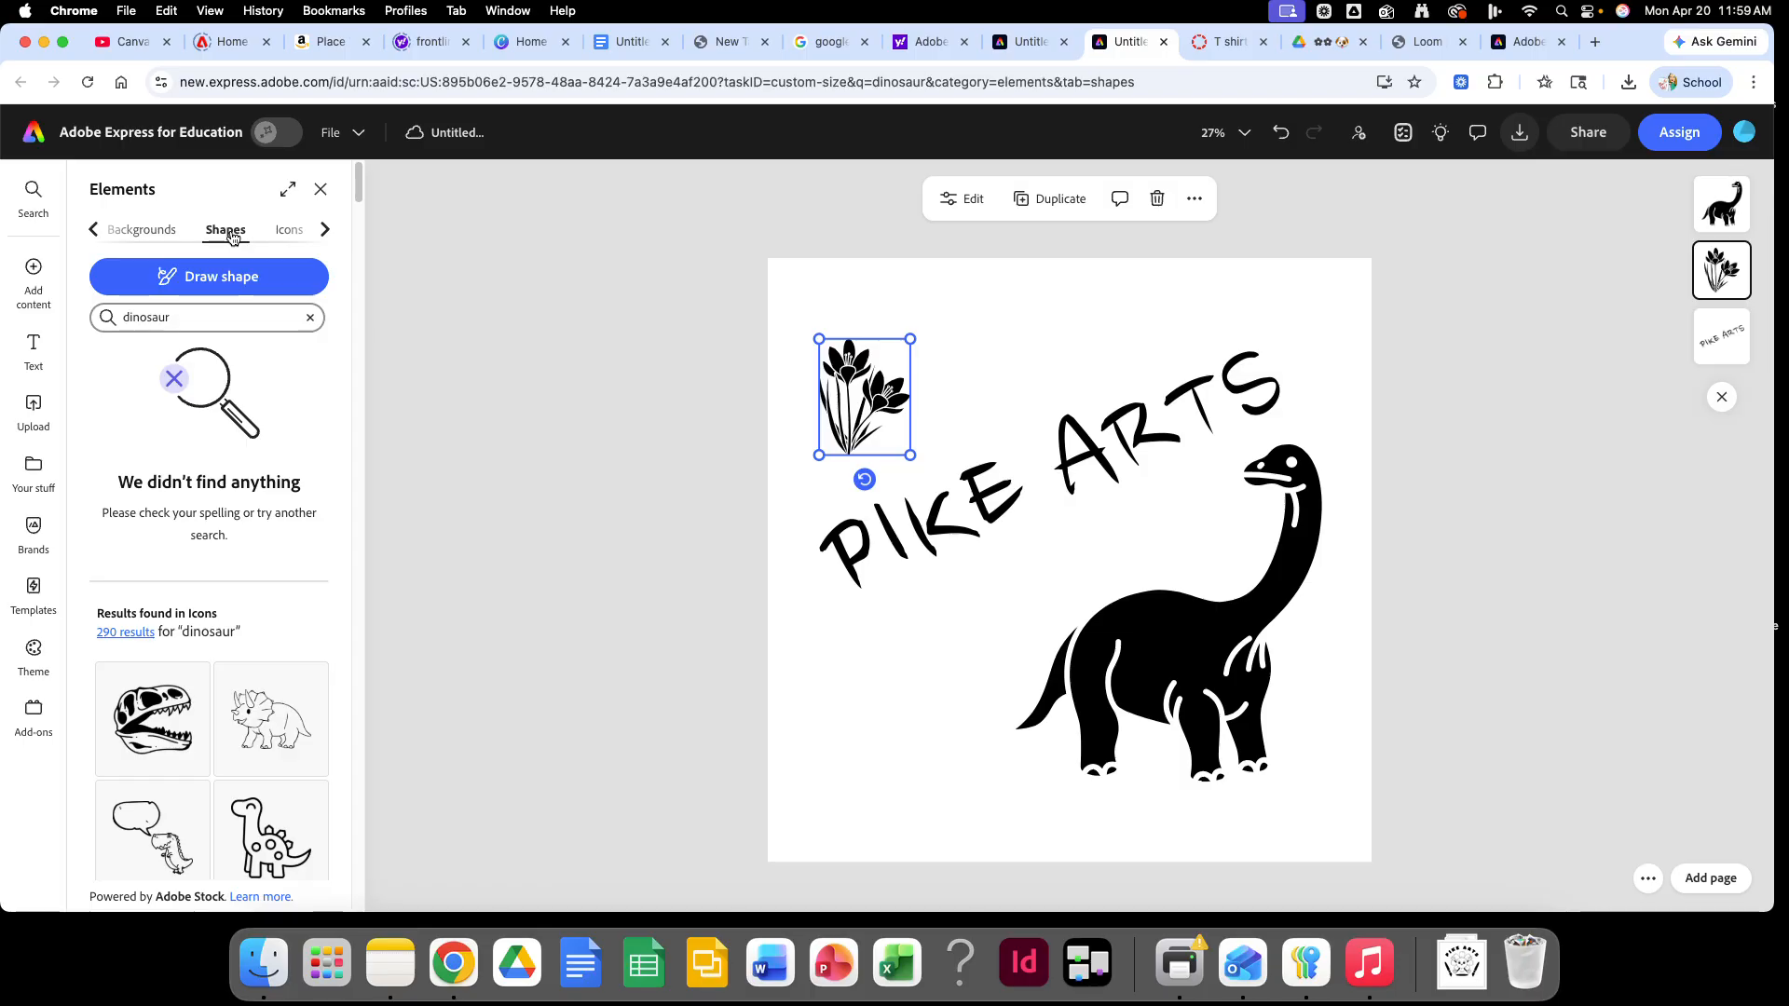
click(311, 319)
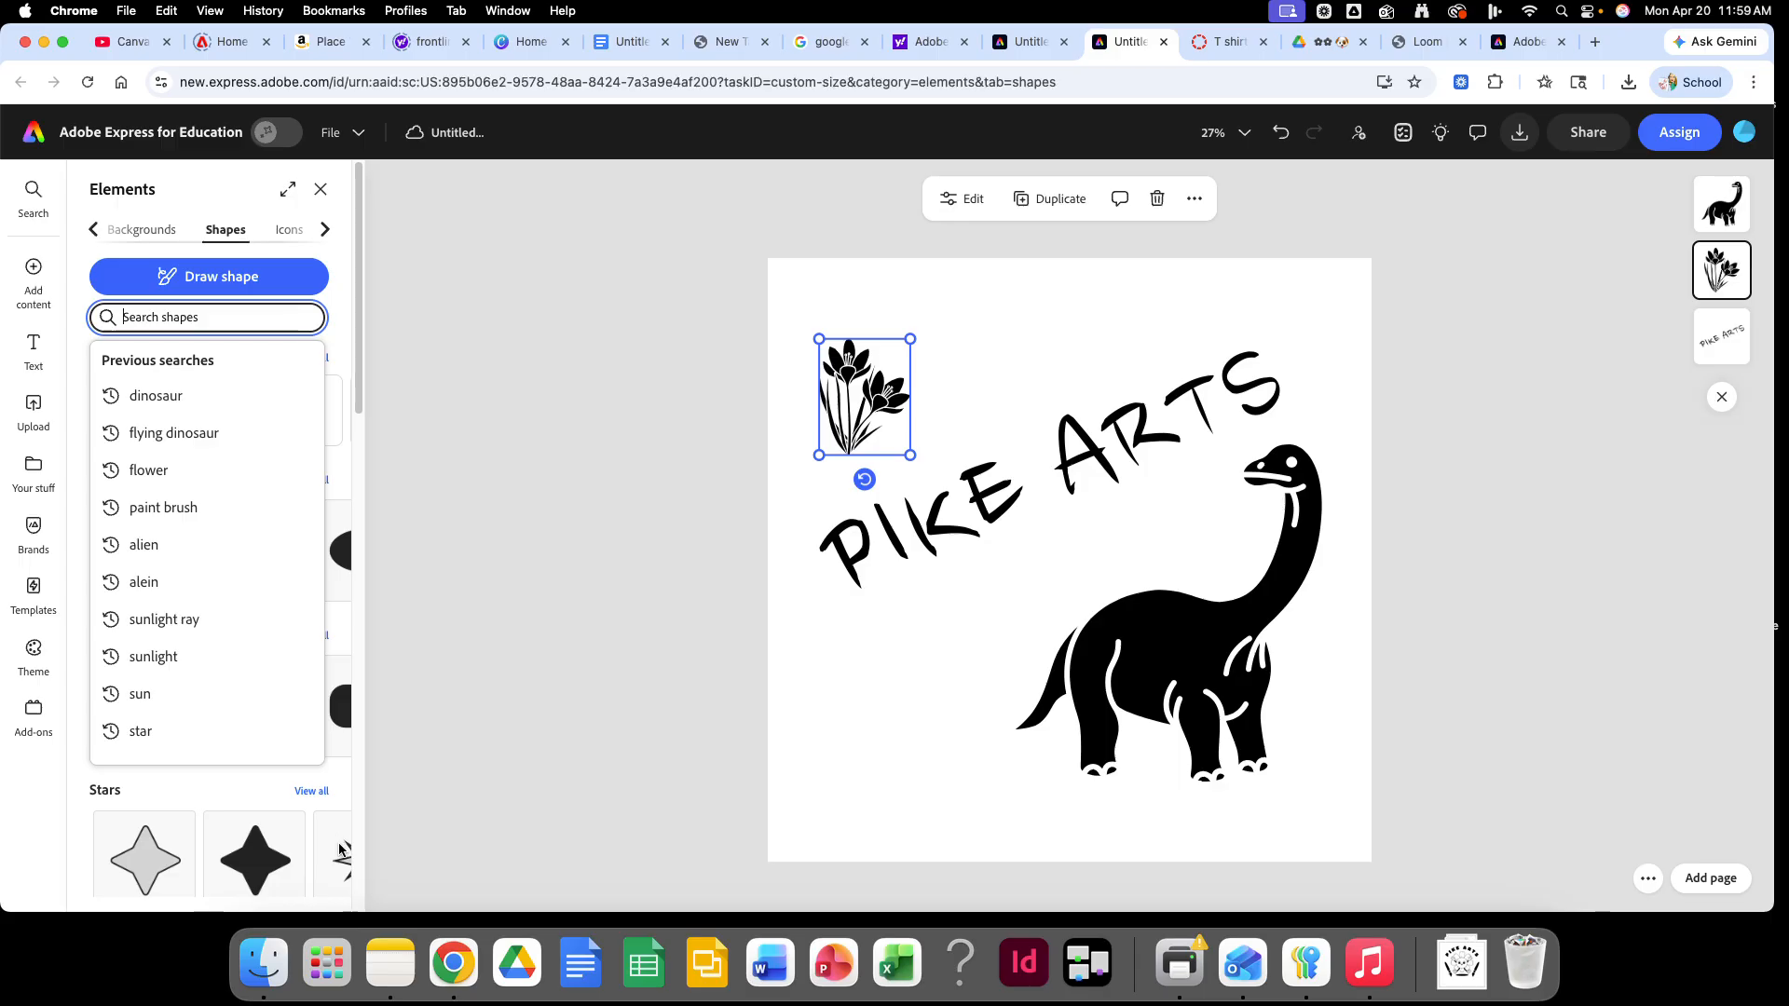
click(356, 822)
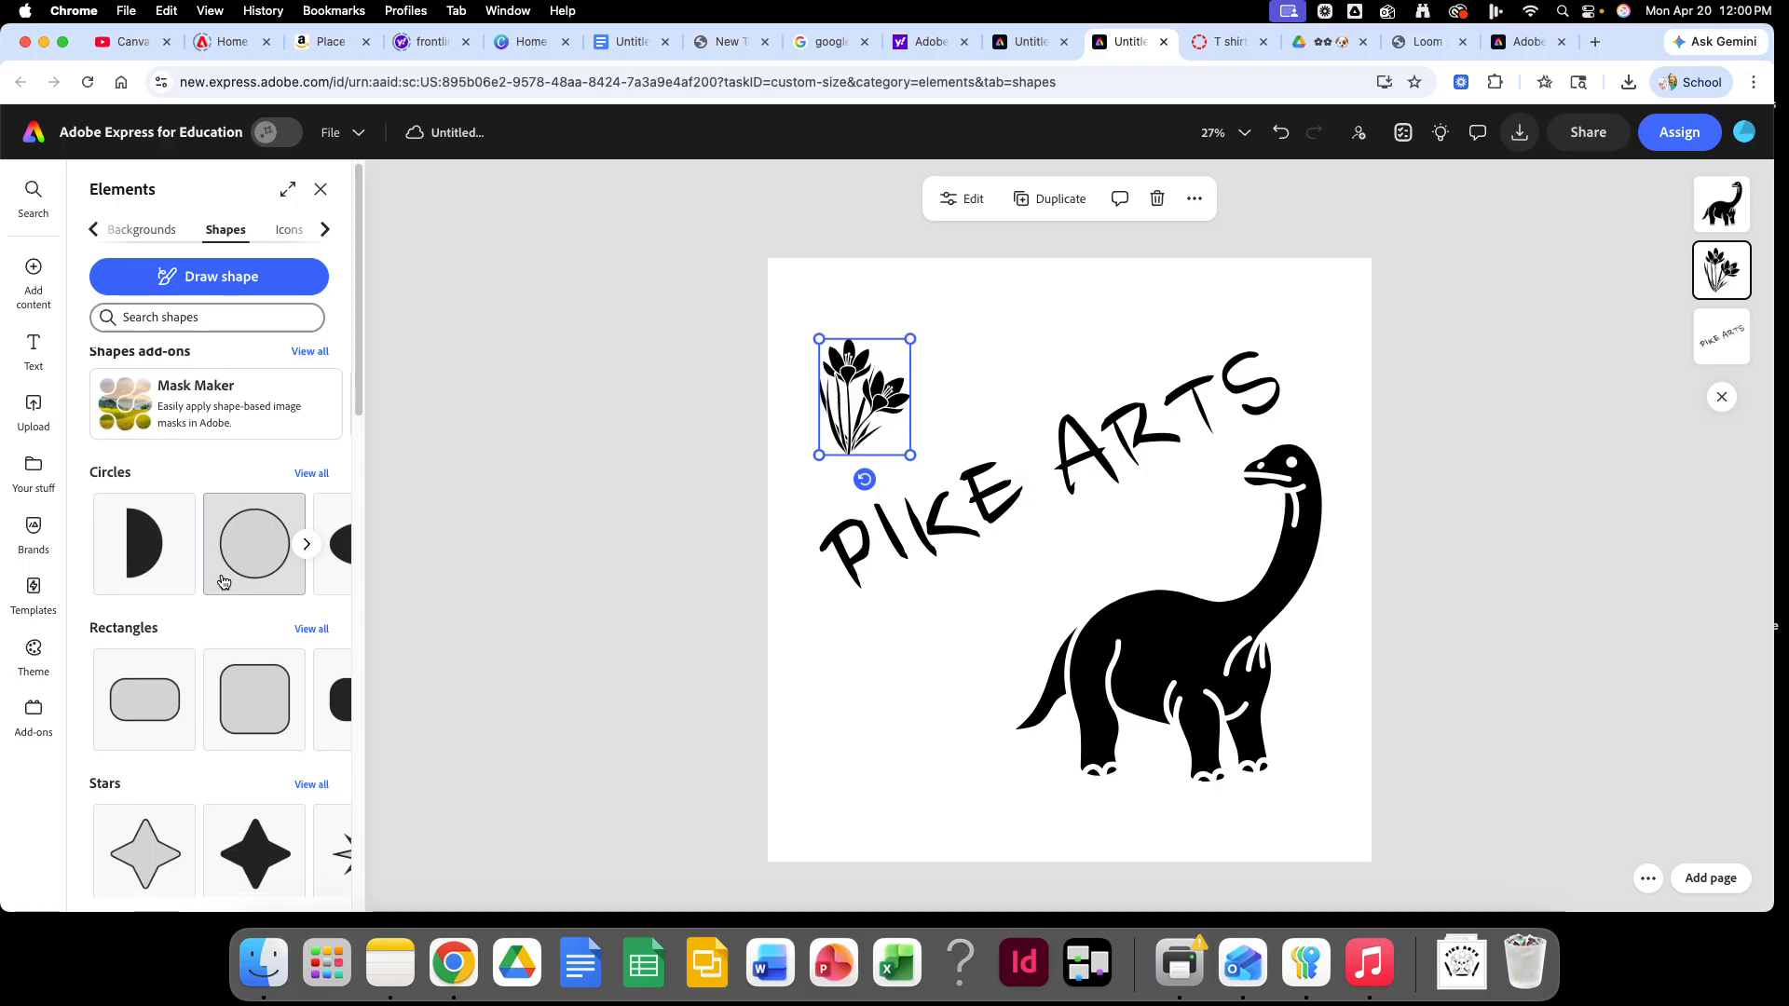
scroll(221, 573, down, 4)
scroll(221, 574, down, 3)
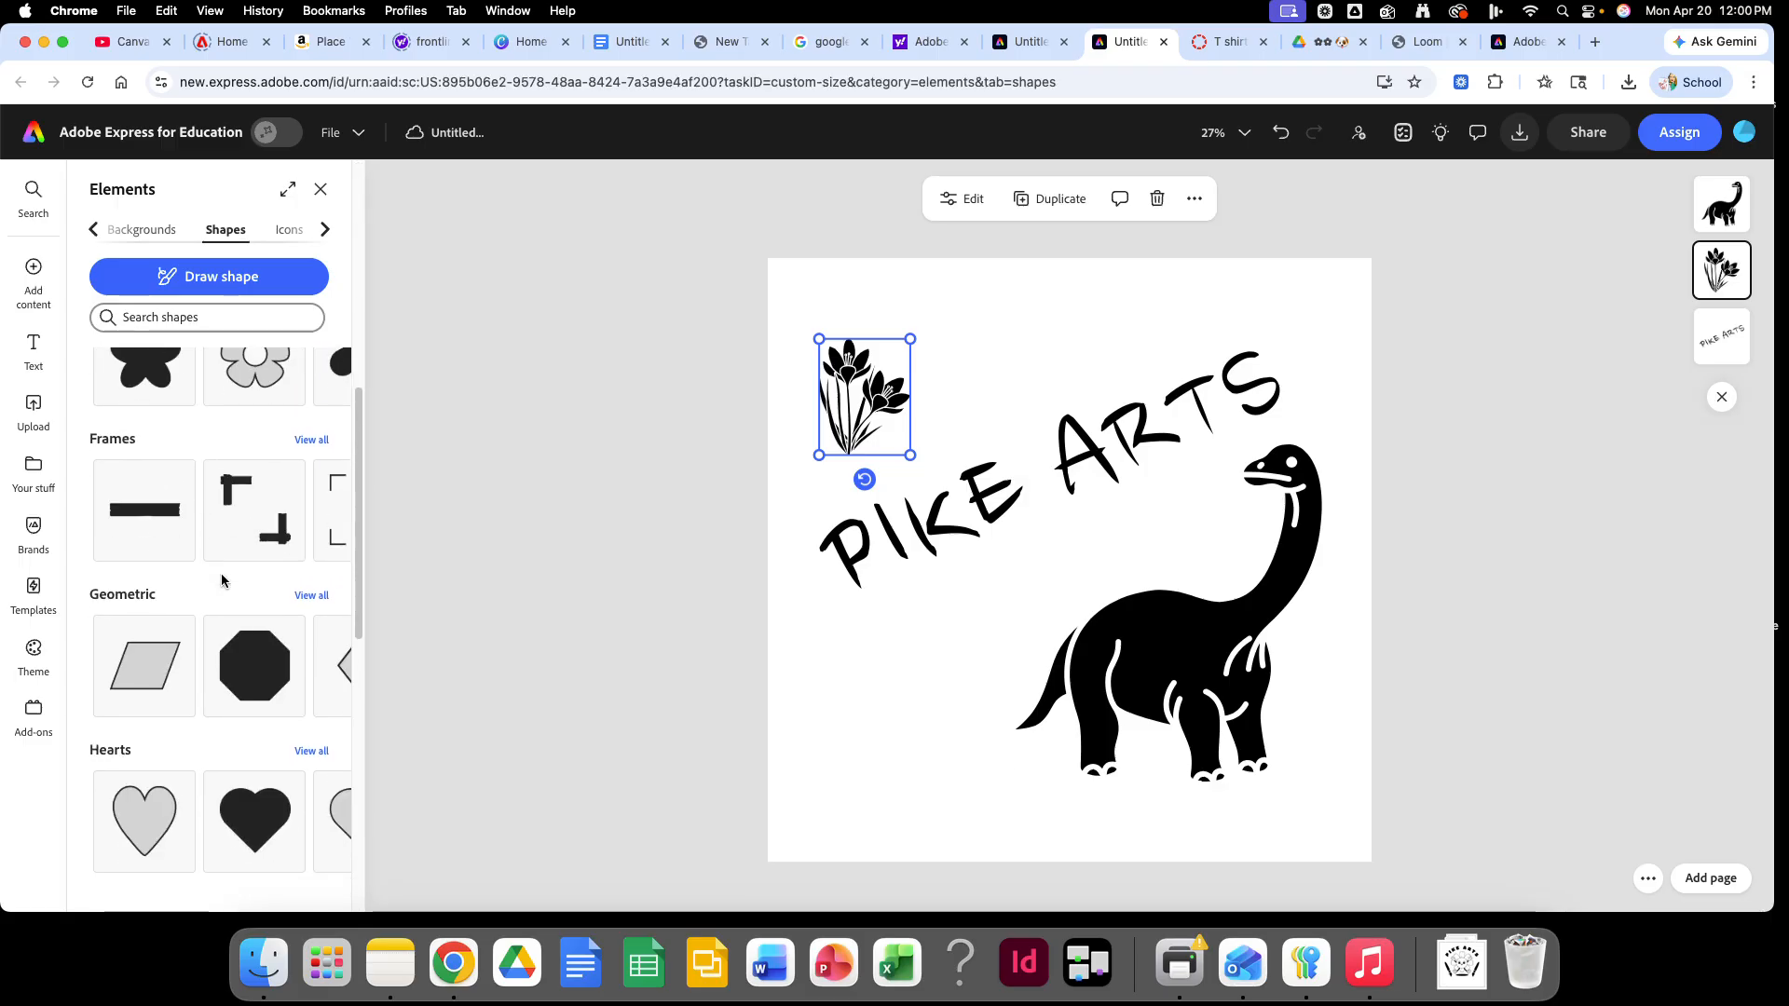
click(112, 517)
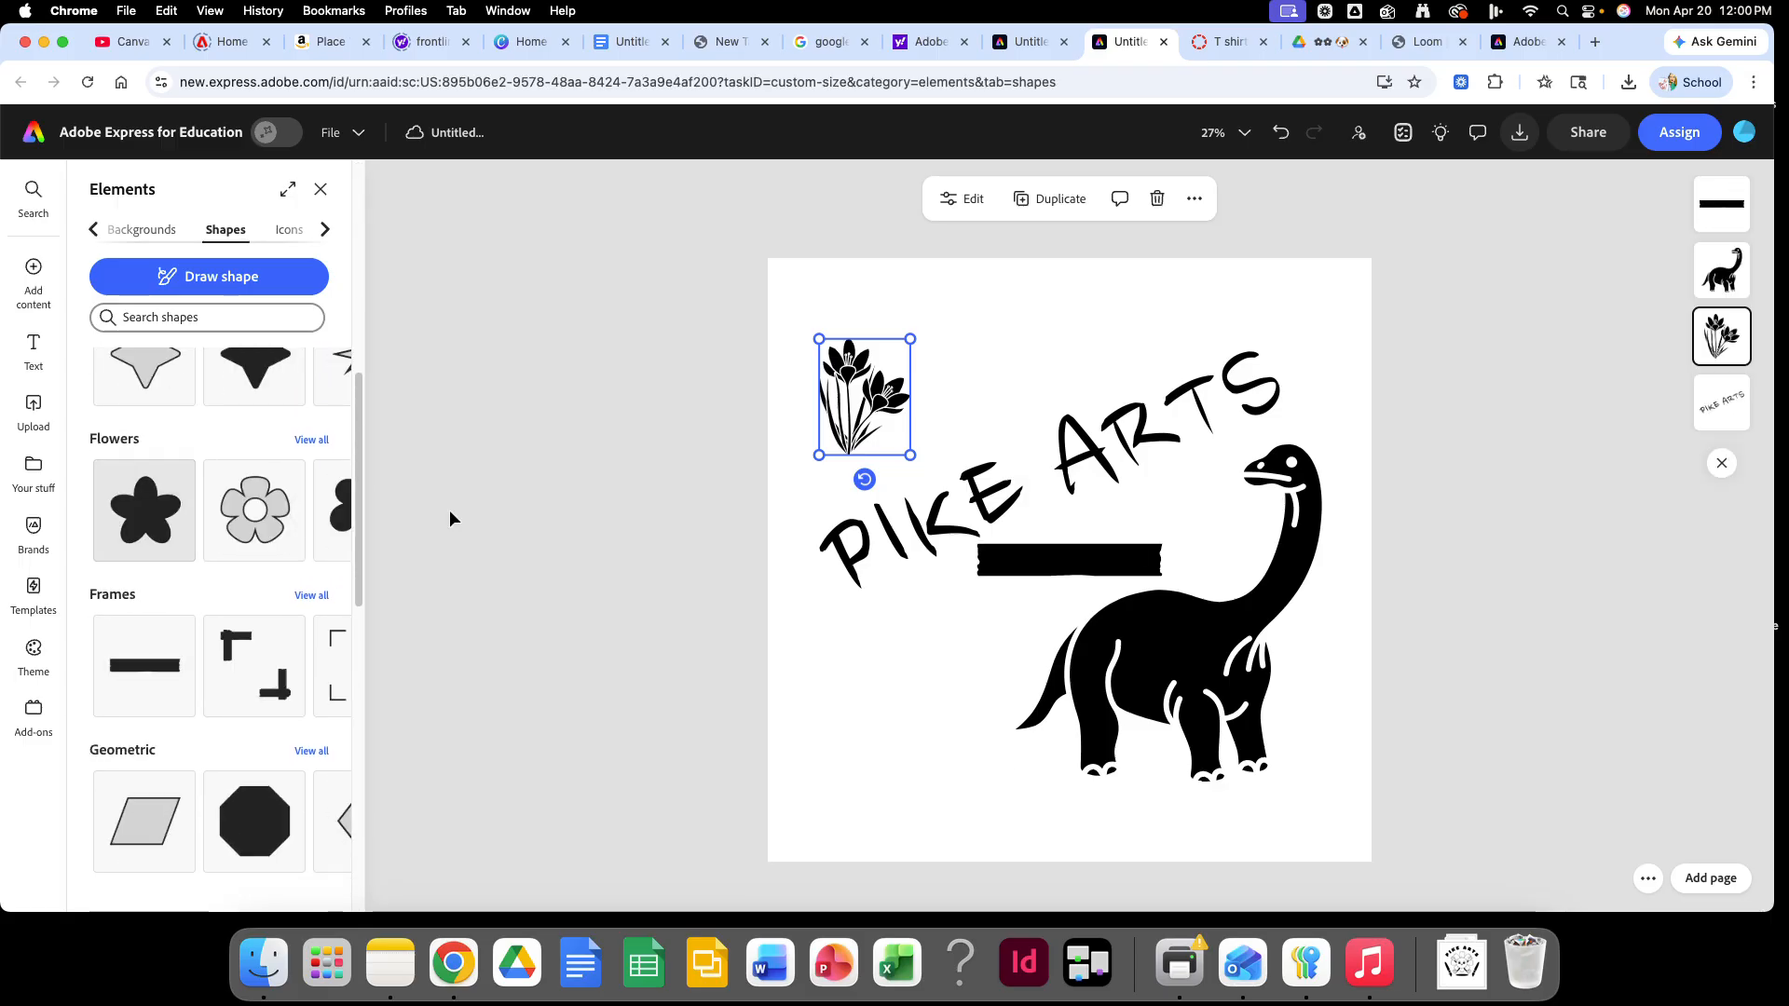
Step: Tilt the black bar upward to the right, enlarge it, and place it directly beneath the PIKE ARTS heading
click(1078, 562)
drag(1079, 562, 986, 669)
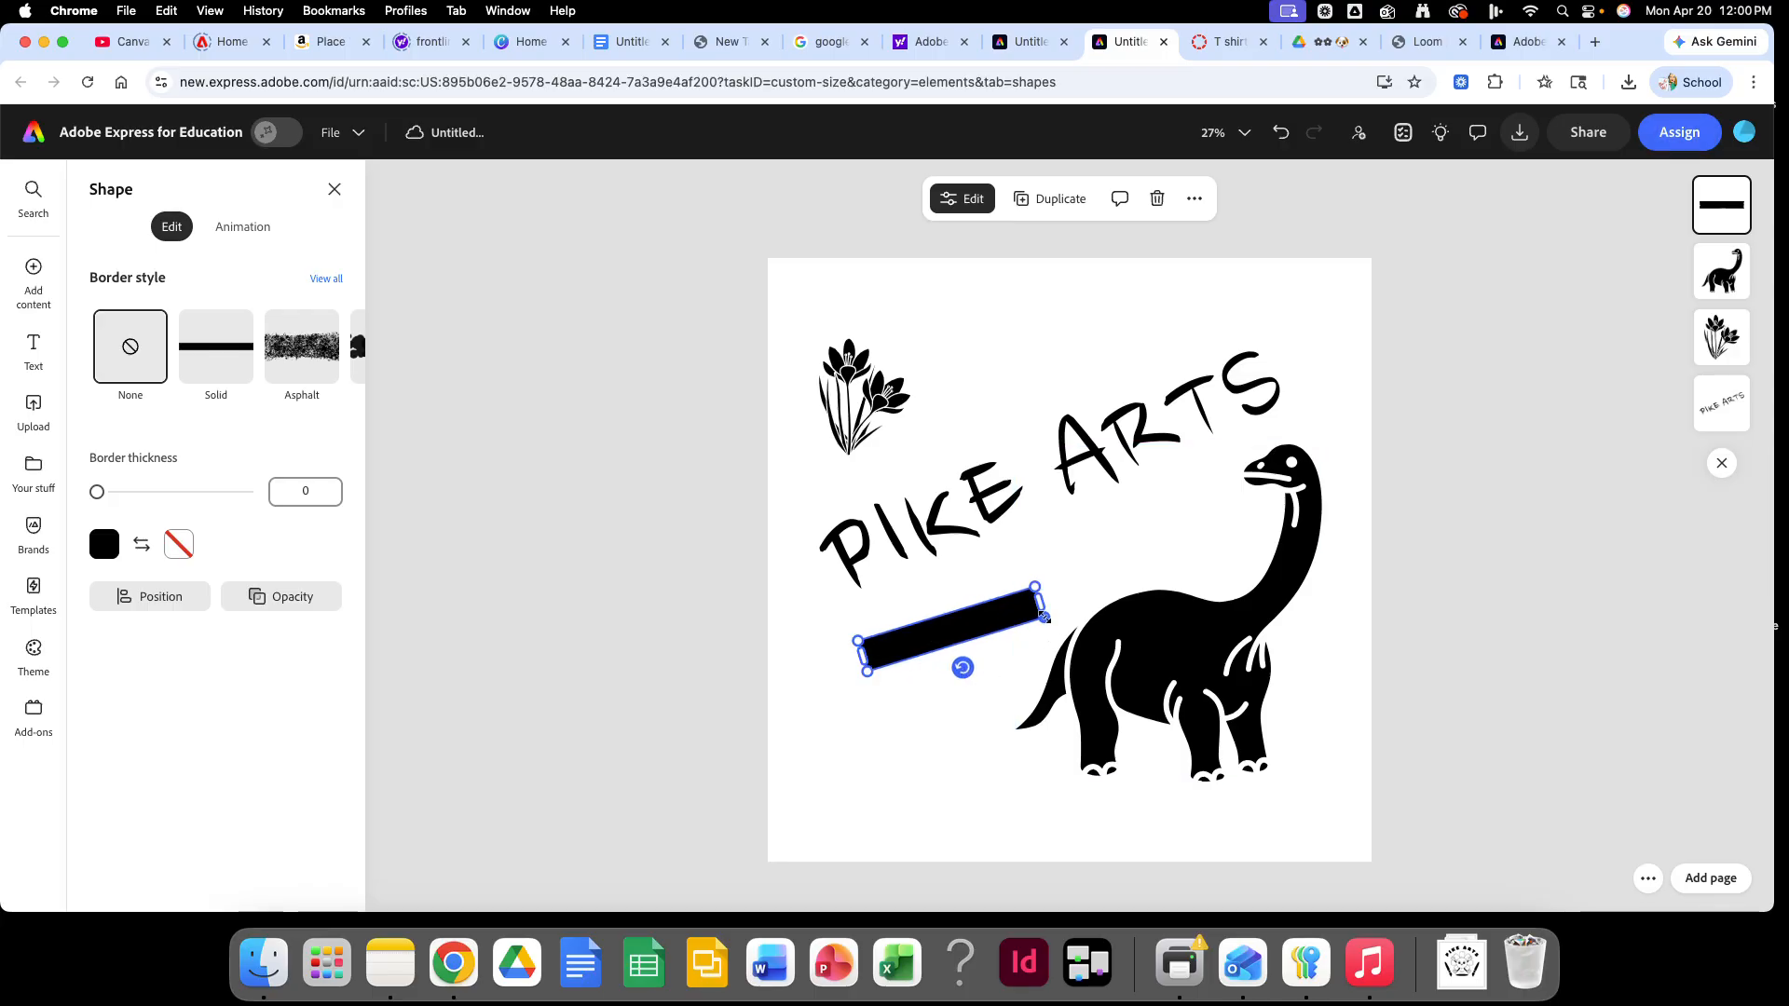
drag(1045, 617, 1356, 555)
drag(1195, 576, 1126, 539)
drag(1293, 550, 1194, 562)
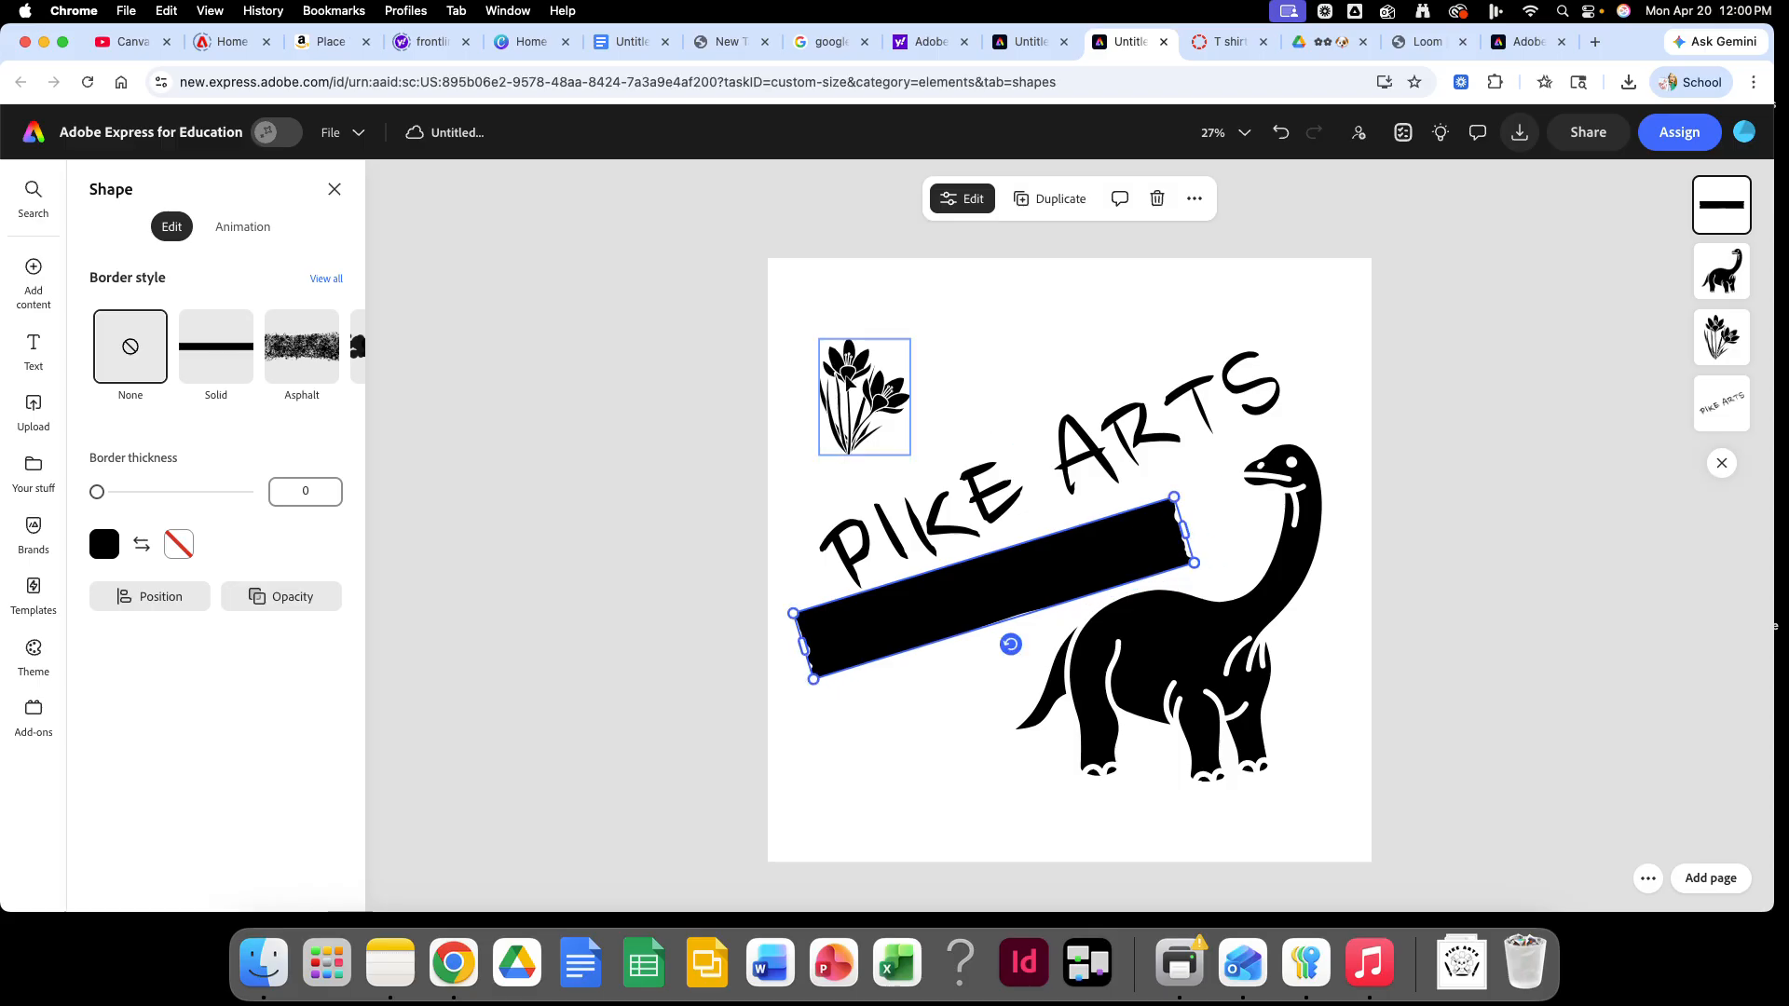
Step: Move the flowers below the bar's left end and raise the PIKE ARTS heading slightly
click(1079, 337)
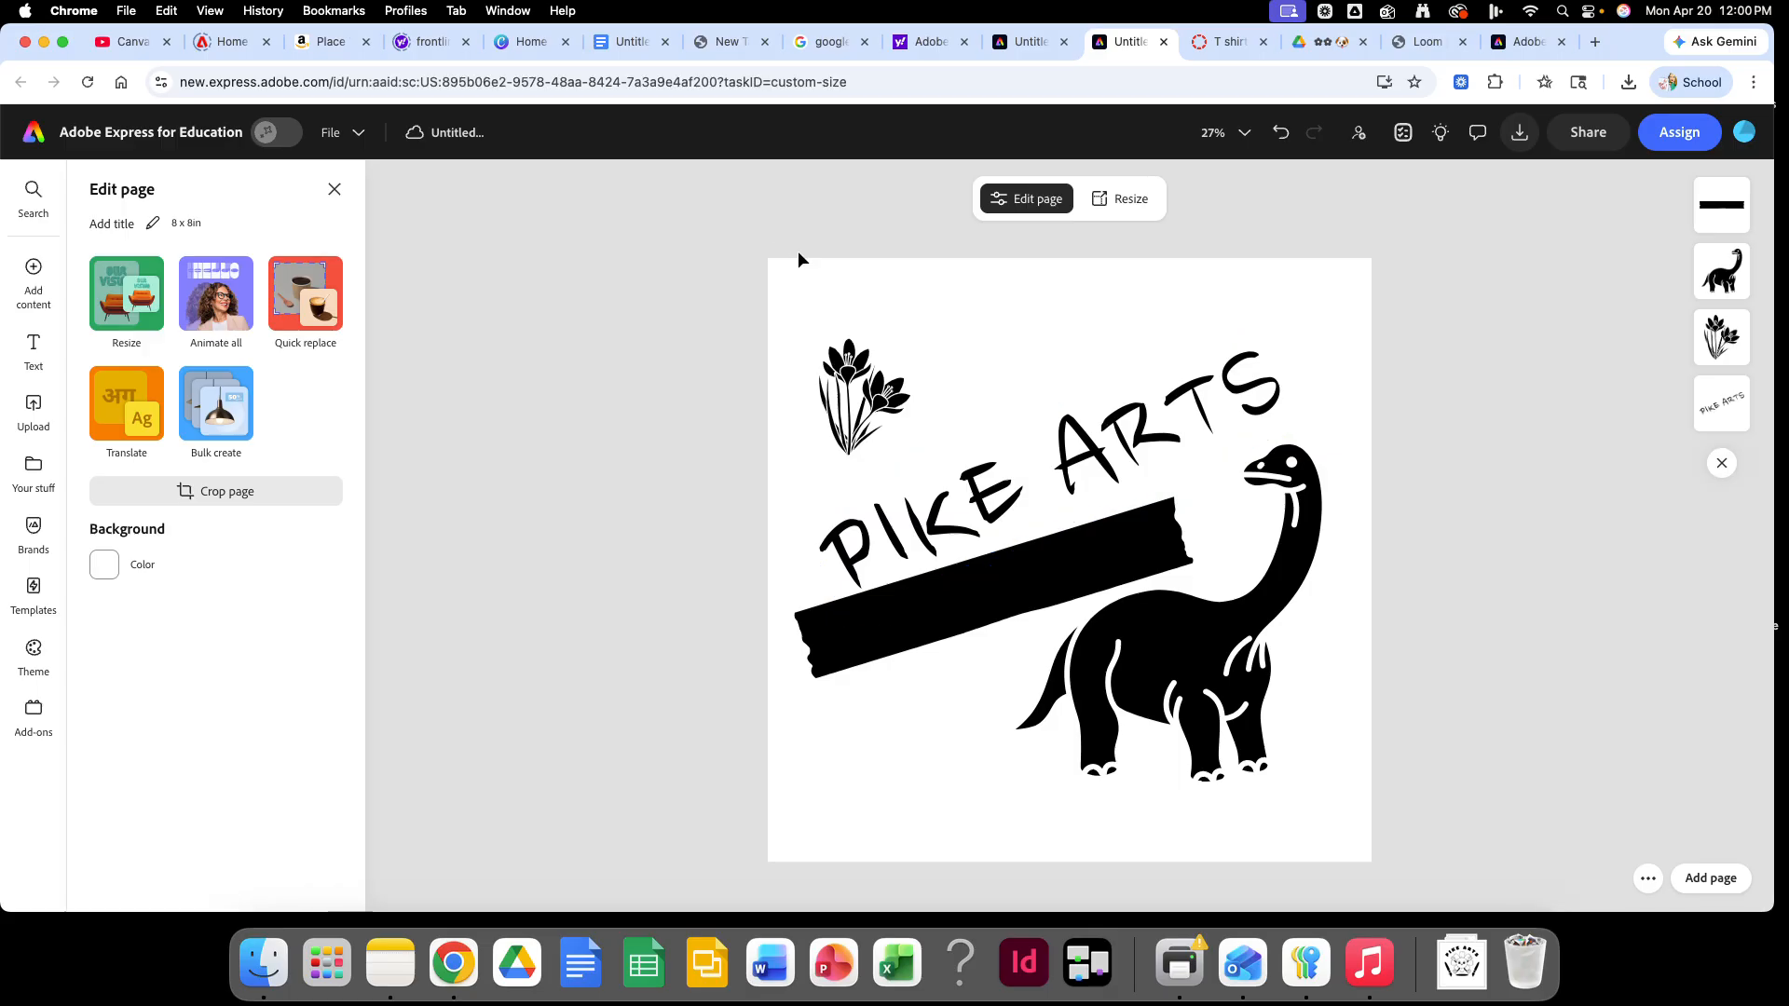
click(859, 393)
drag(859, 393, 851, 737)
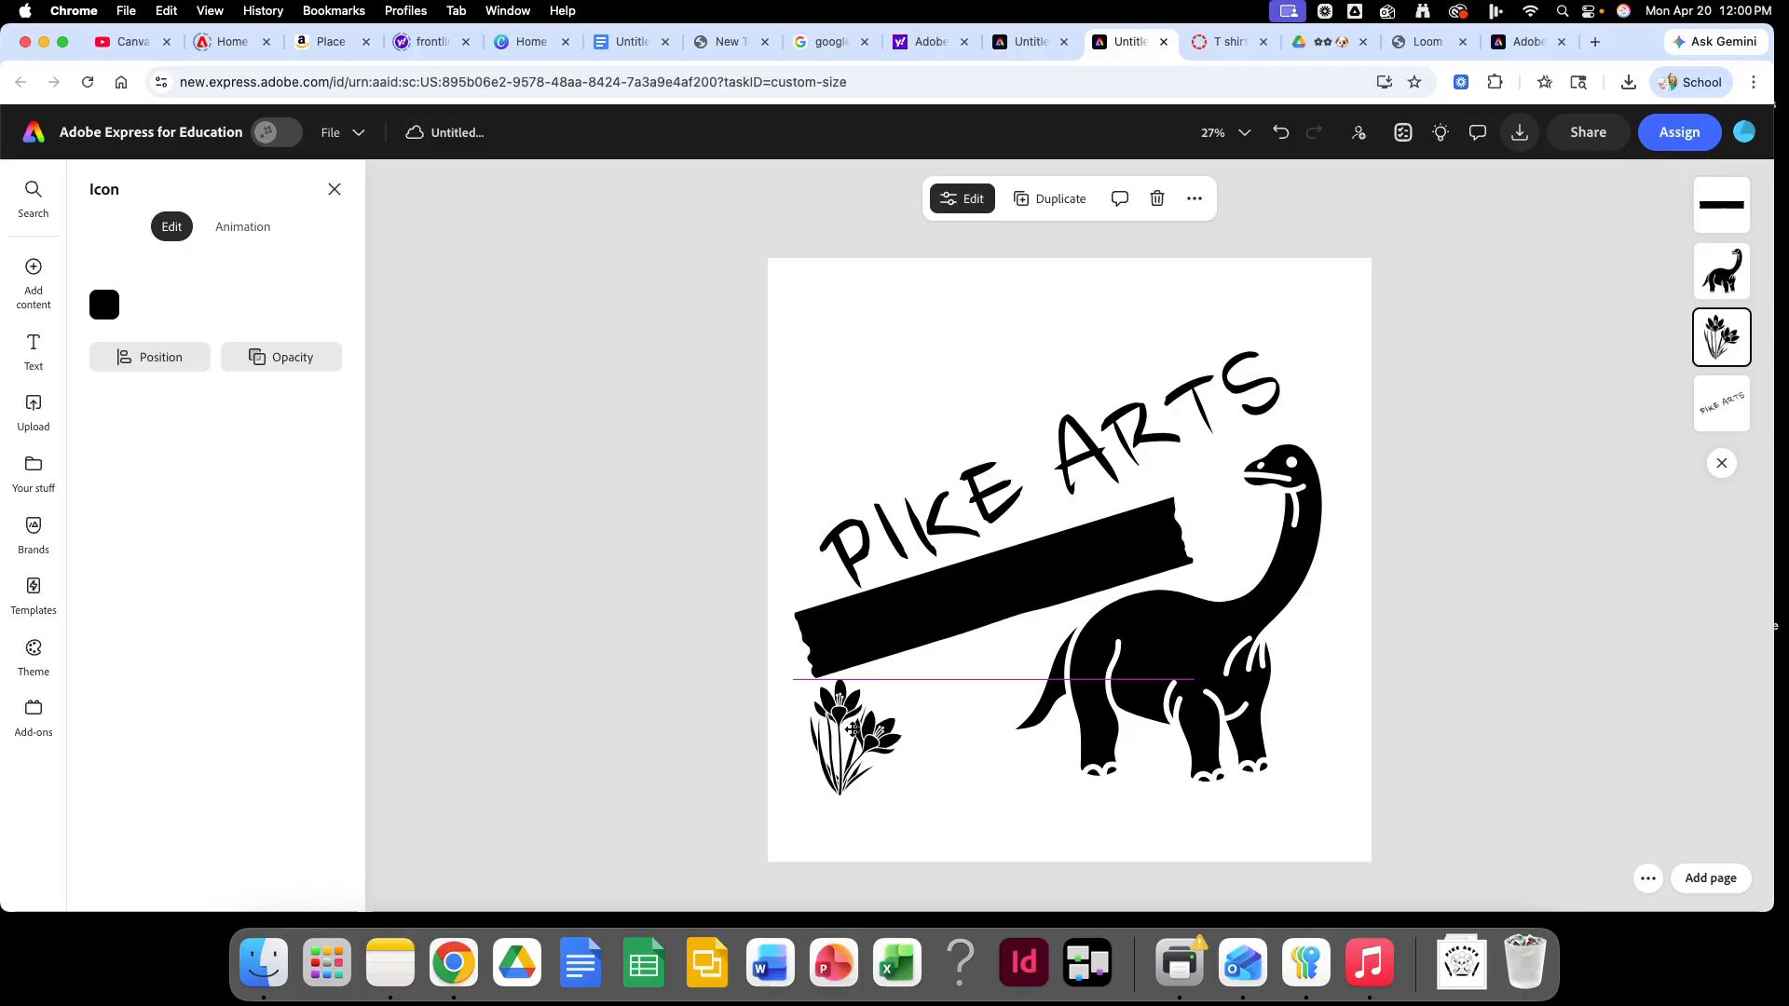
drag(988, 484, 974, 440)
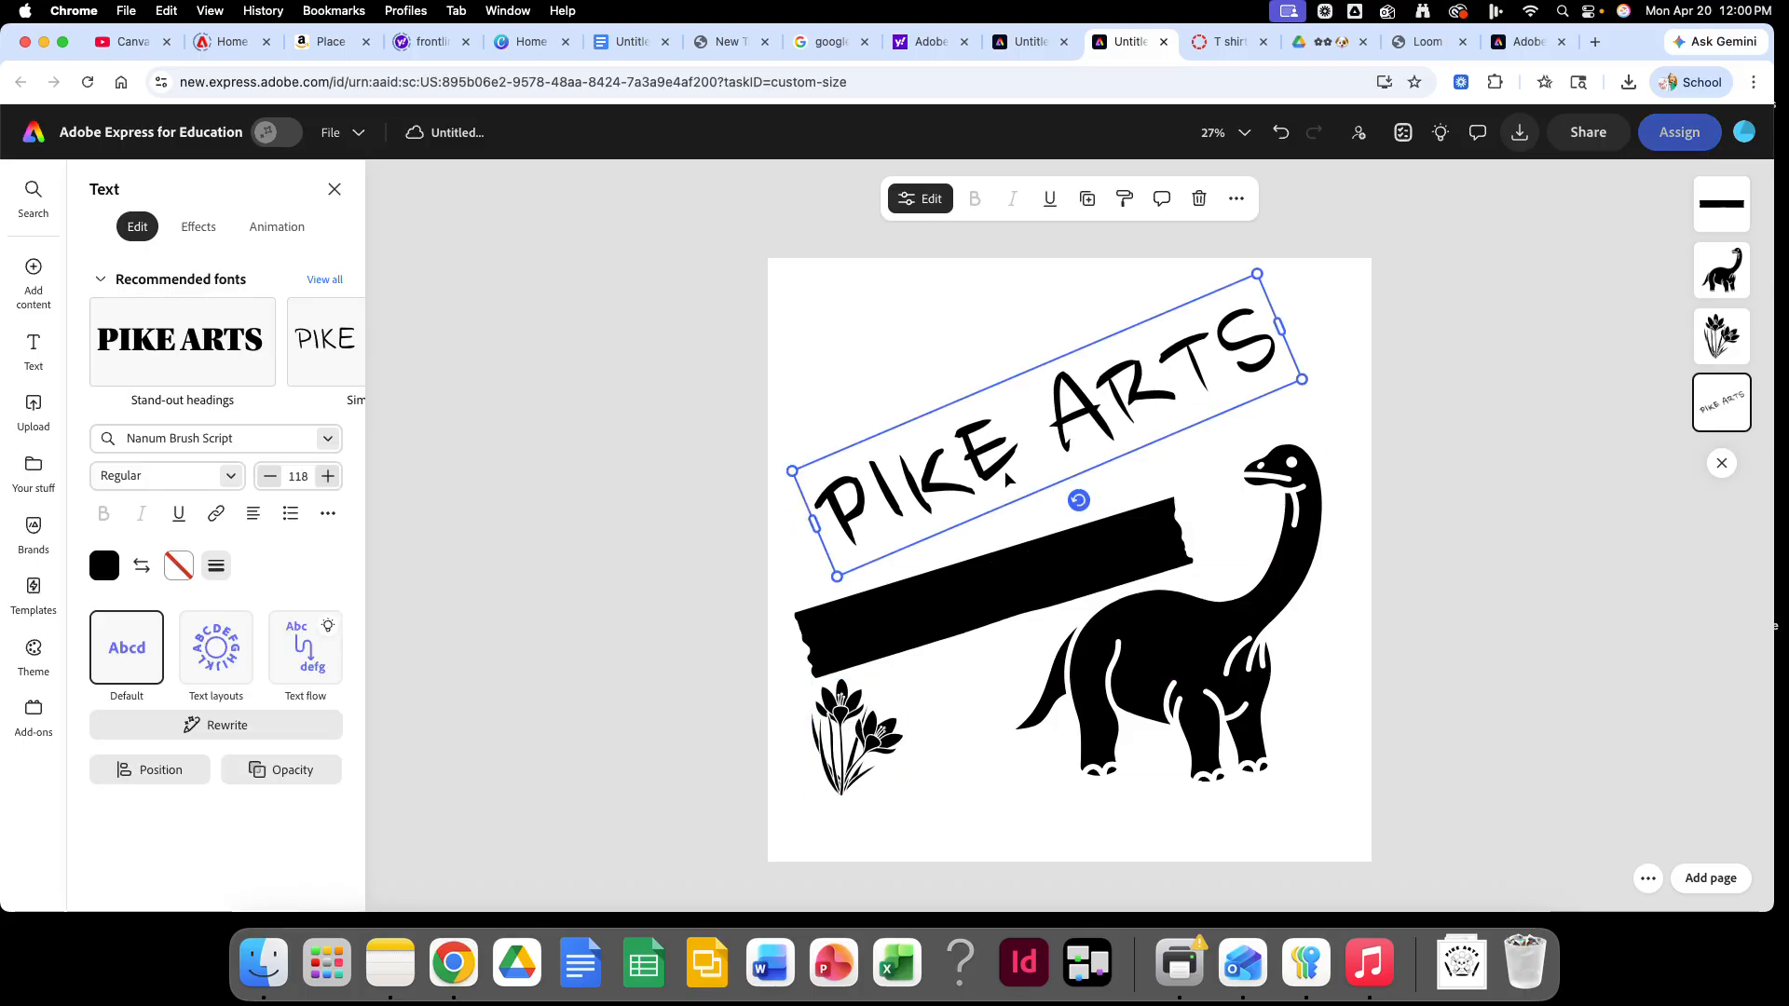
Step: Rotate the black bar until it is almost level and position it just below the word PIKE
drag(1010, 579, 1030, 511)
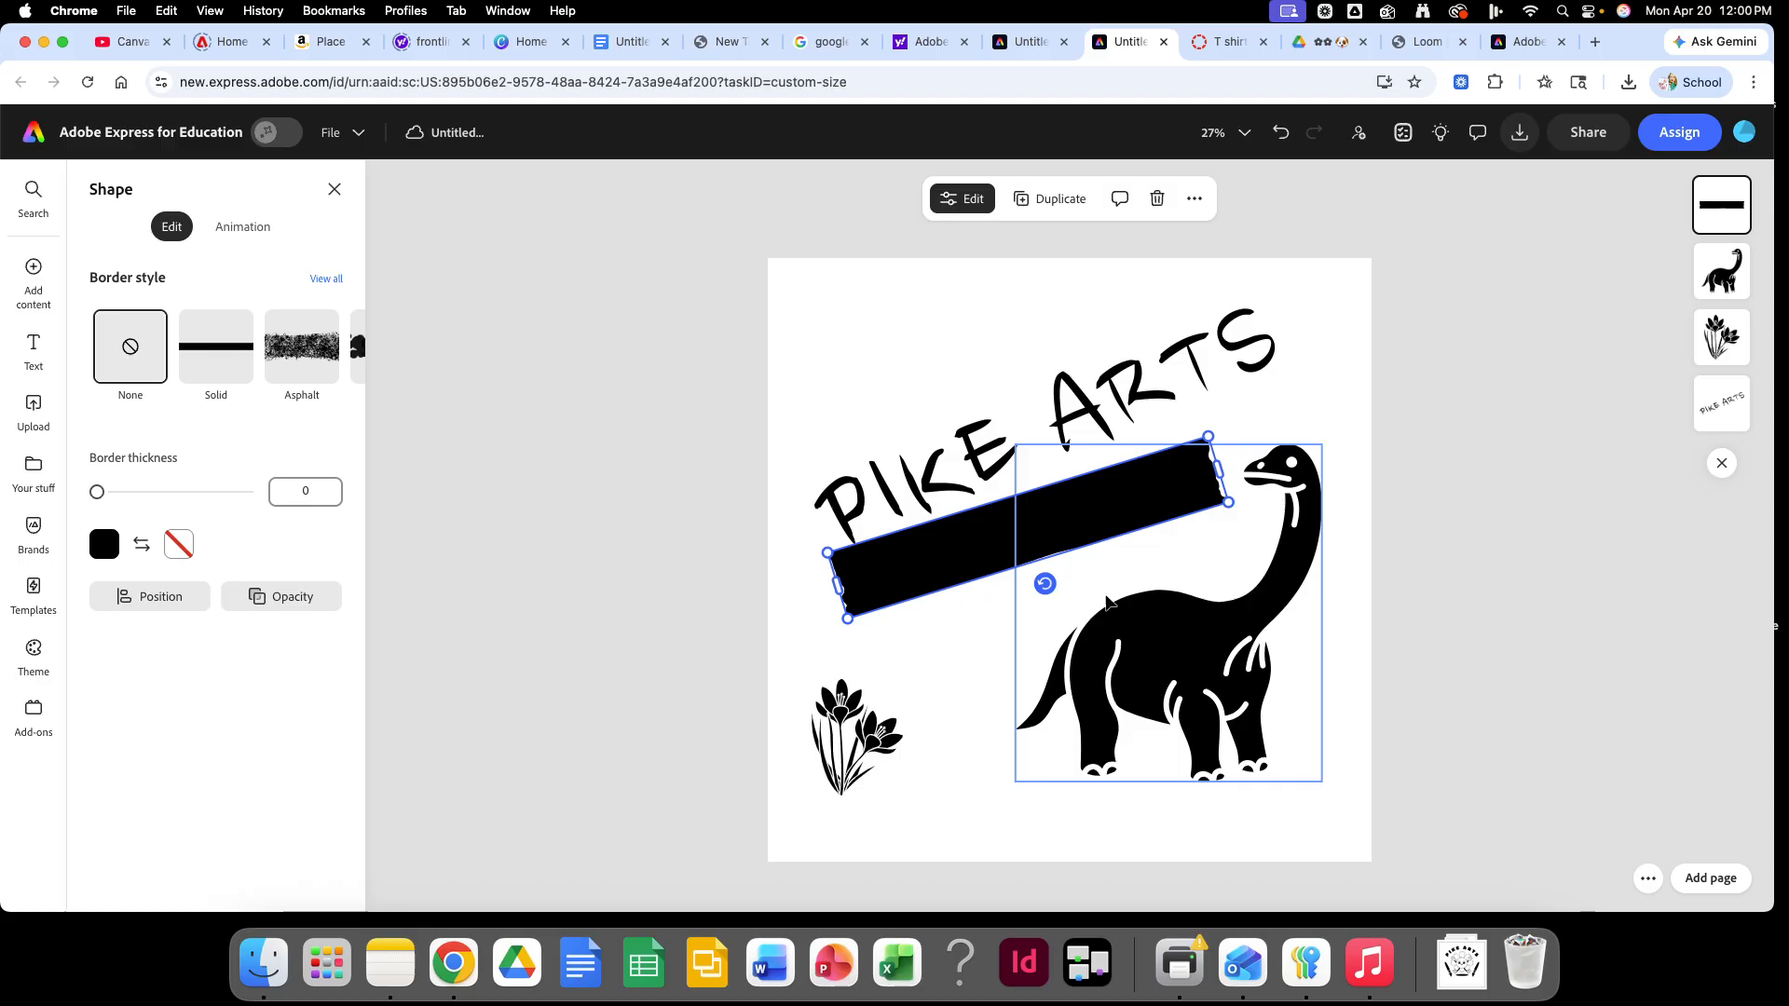
drag(1045, 584, 1025, 619)
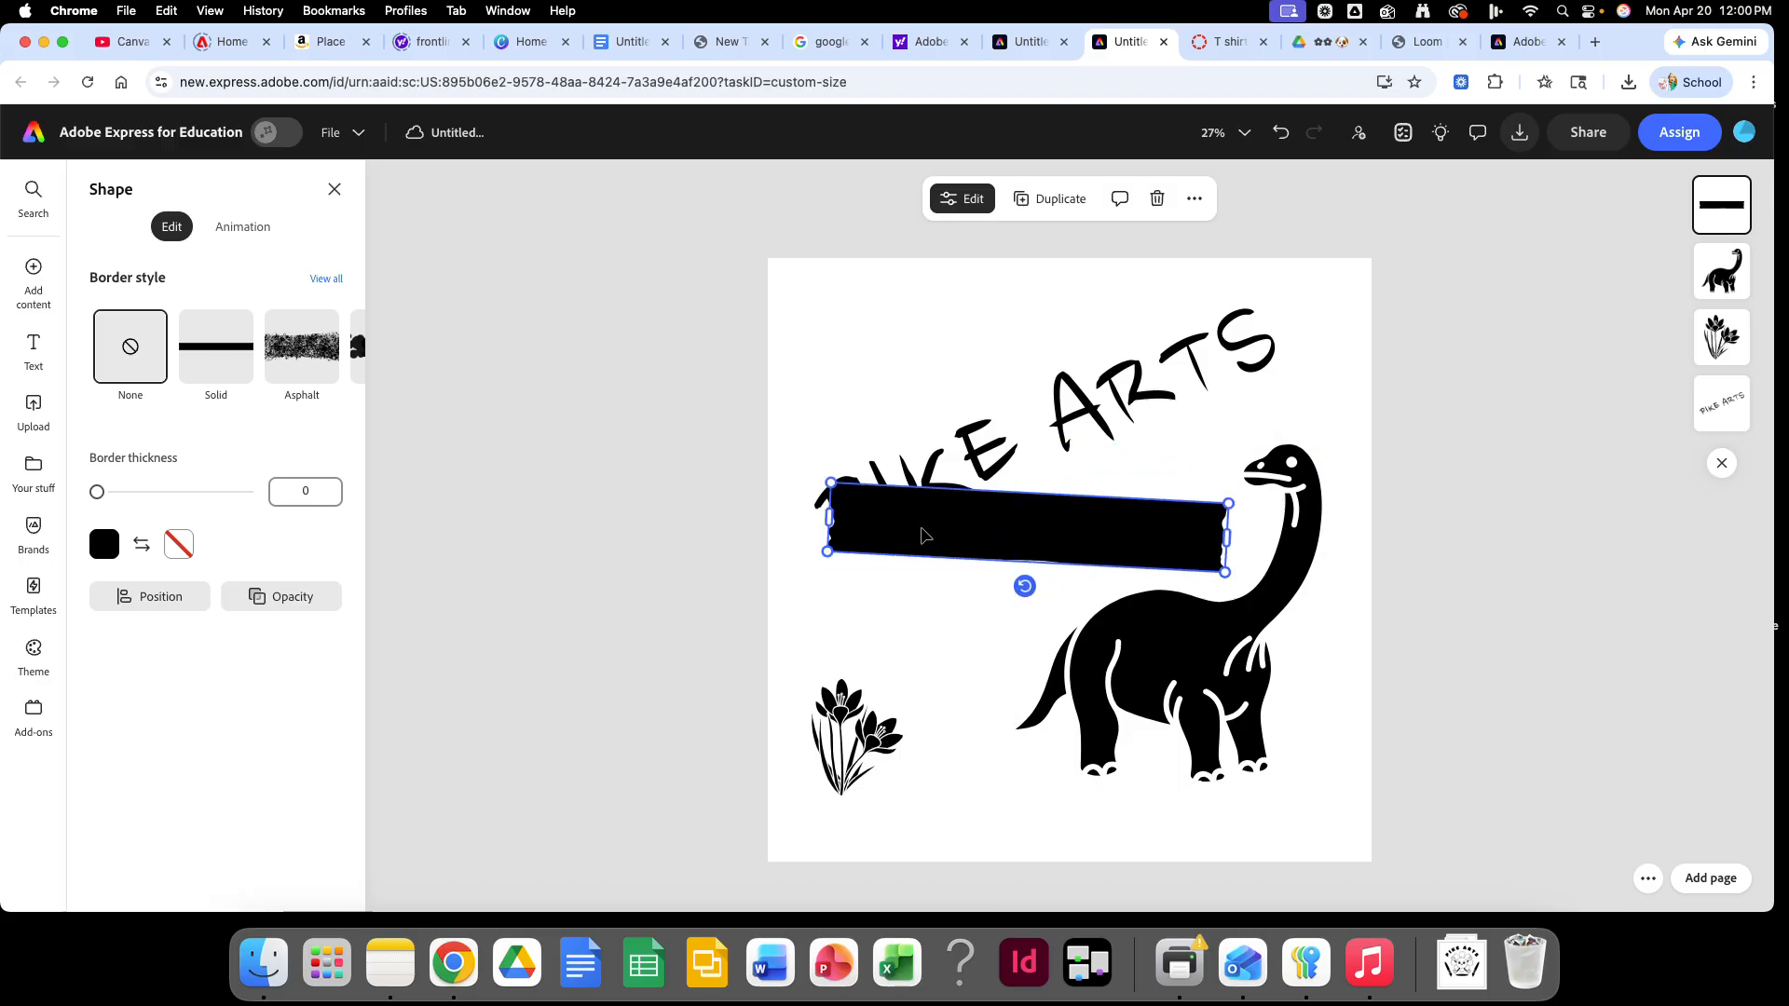
drag(927, 536, 934, 600)
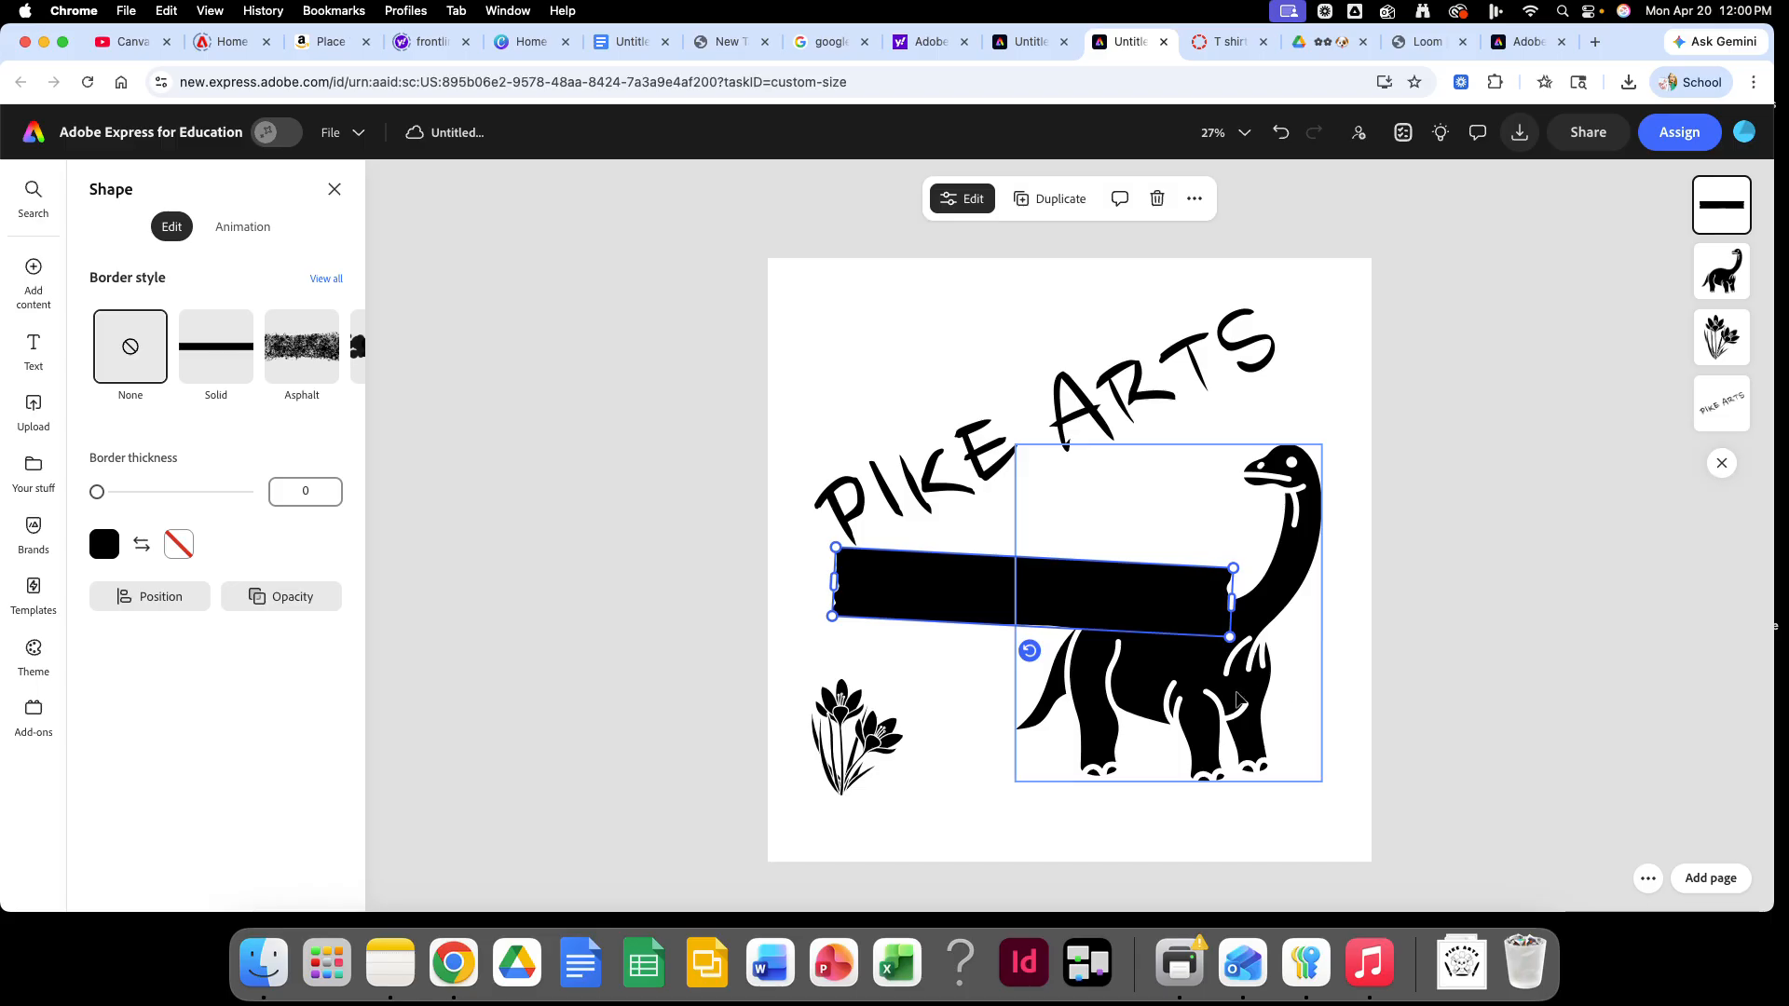
Step: Shrink the dinosaur to about half size, lower the bar, and stand the dinosaur on the bar's right end
click(1239, 701)
drag(1321, 445, 1162, 621)
drag(1092, 736, 1142, 533)
drag(1022, 639, 1102, 771)
drag(1167, 494, 1236, 649)
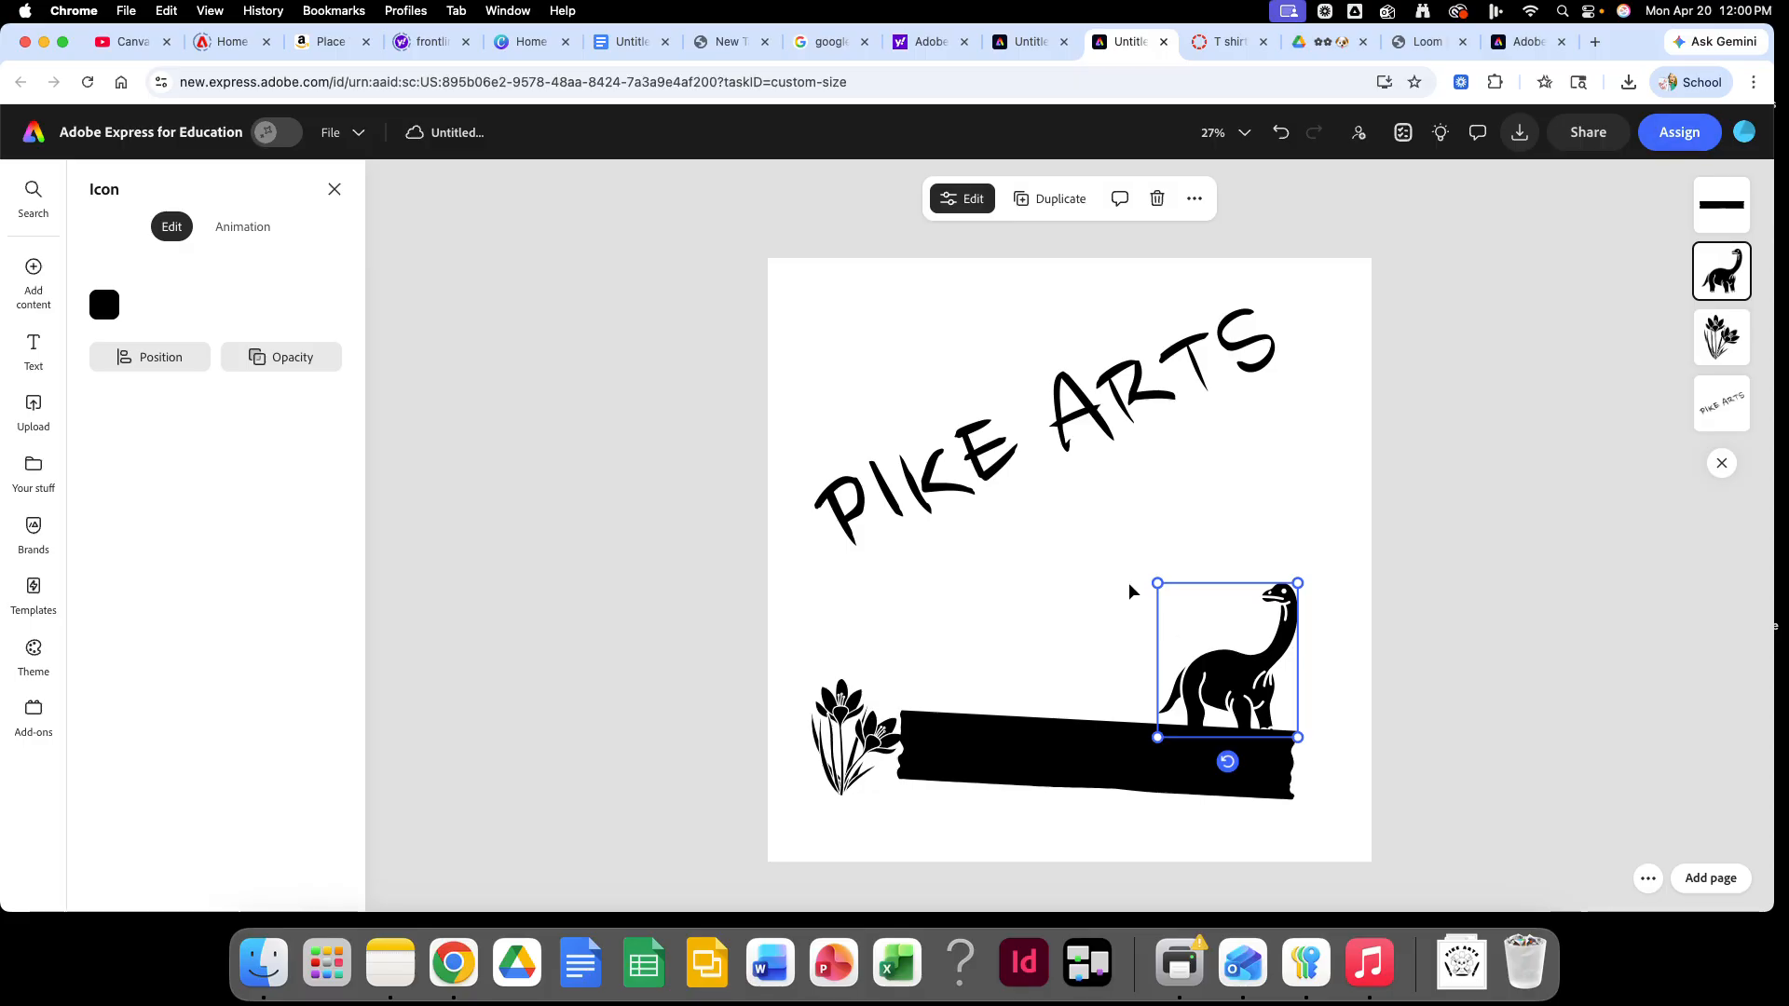
Step: Duplicate the small dinosaur onto the bar's left end and flip the copy horizontally
click(1132, 585)
click(1243, 675)
drag(1243, 675, 978, 664)
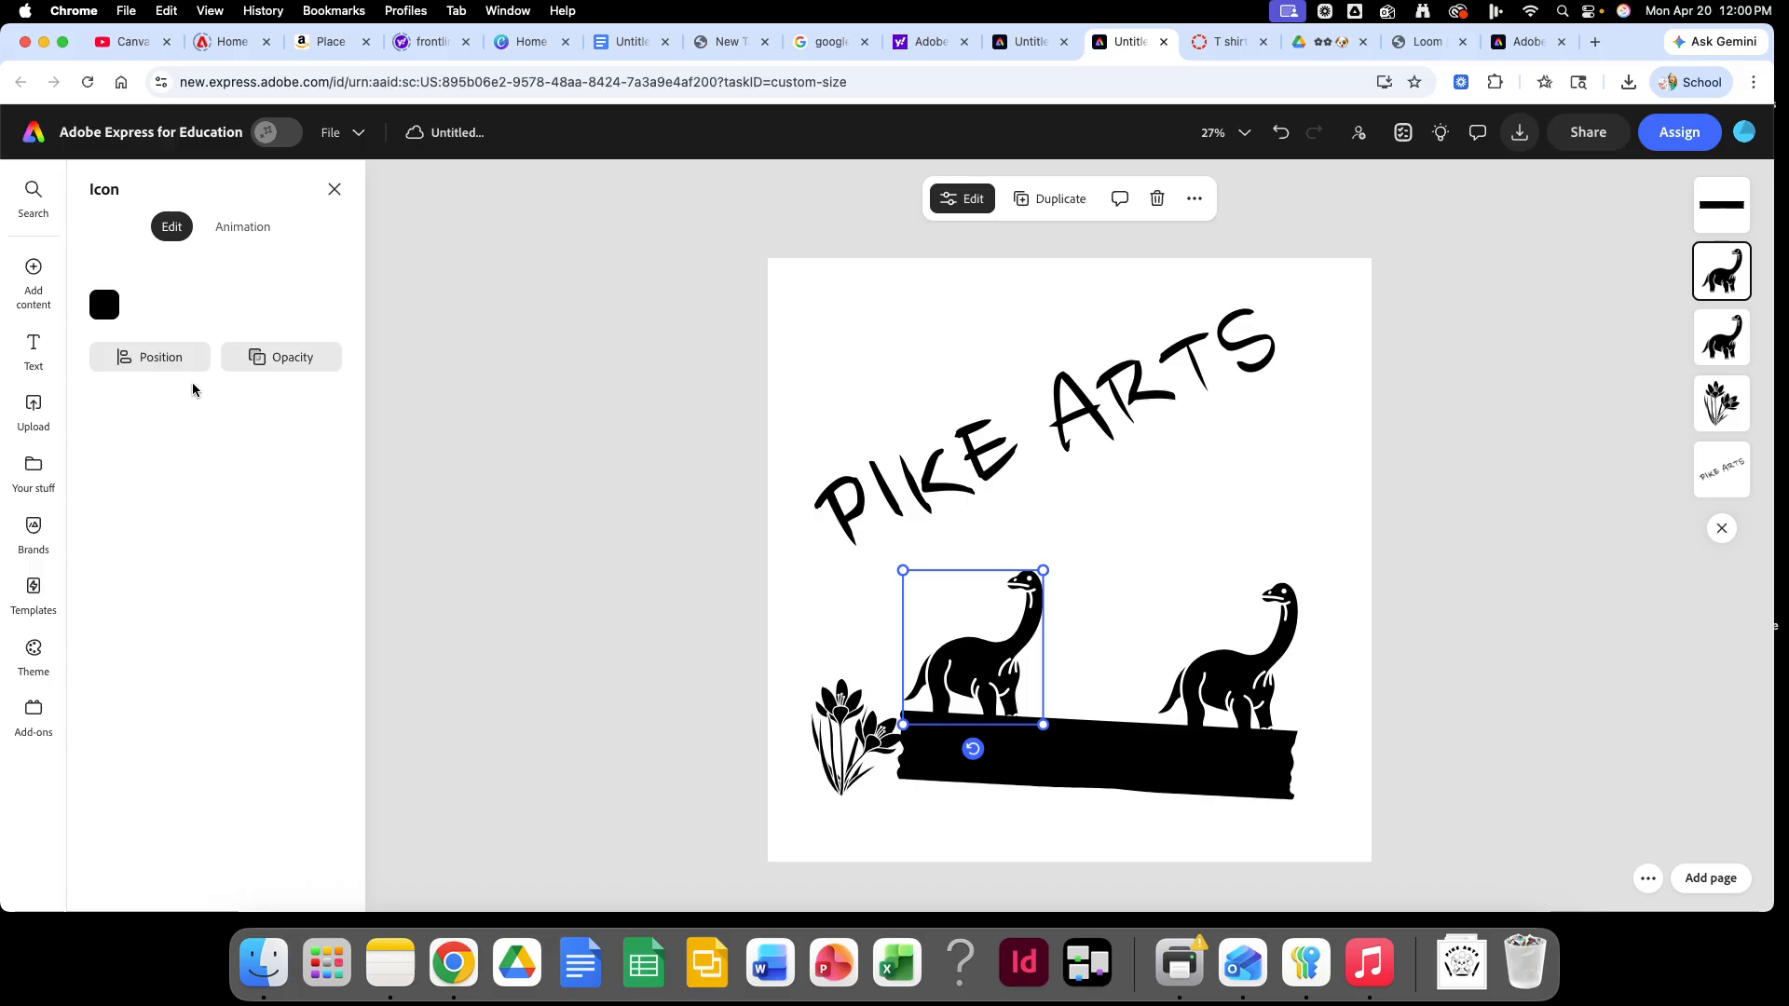
click(163, 357)
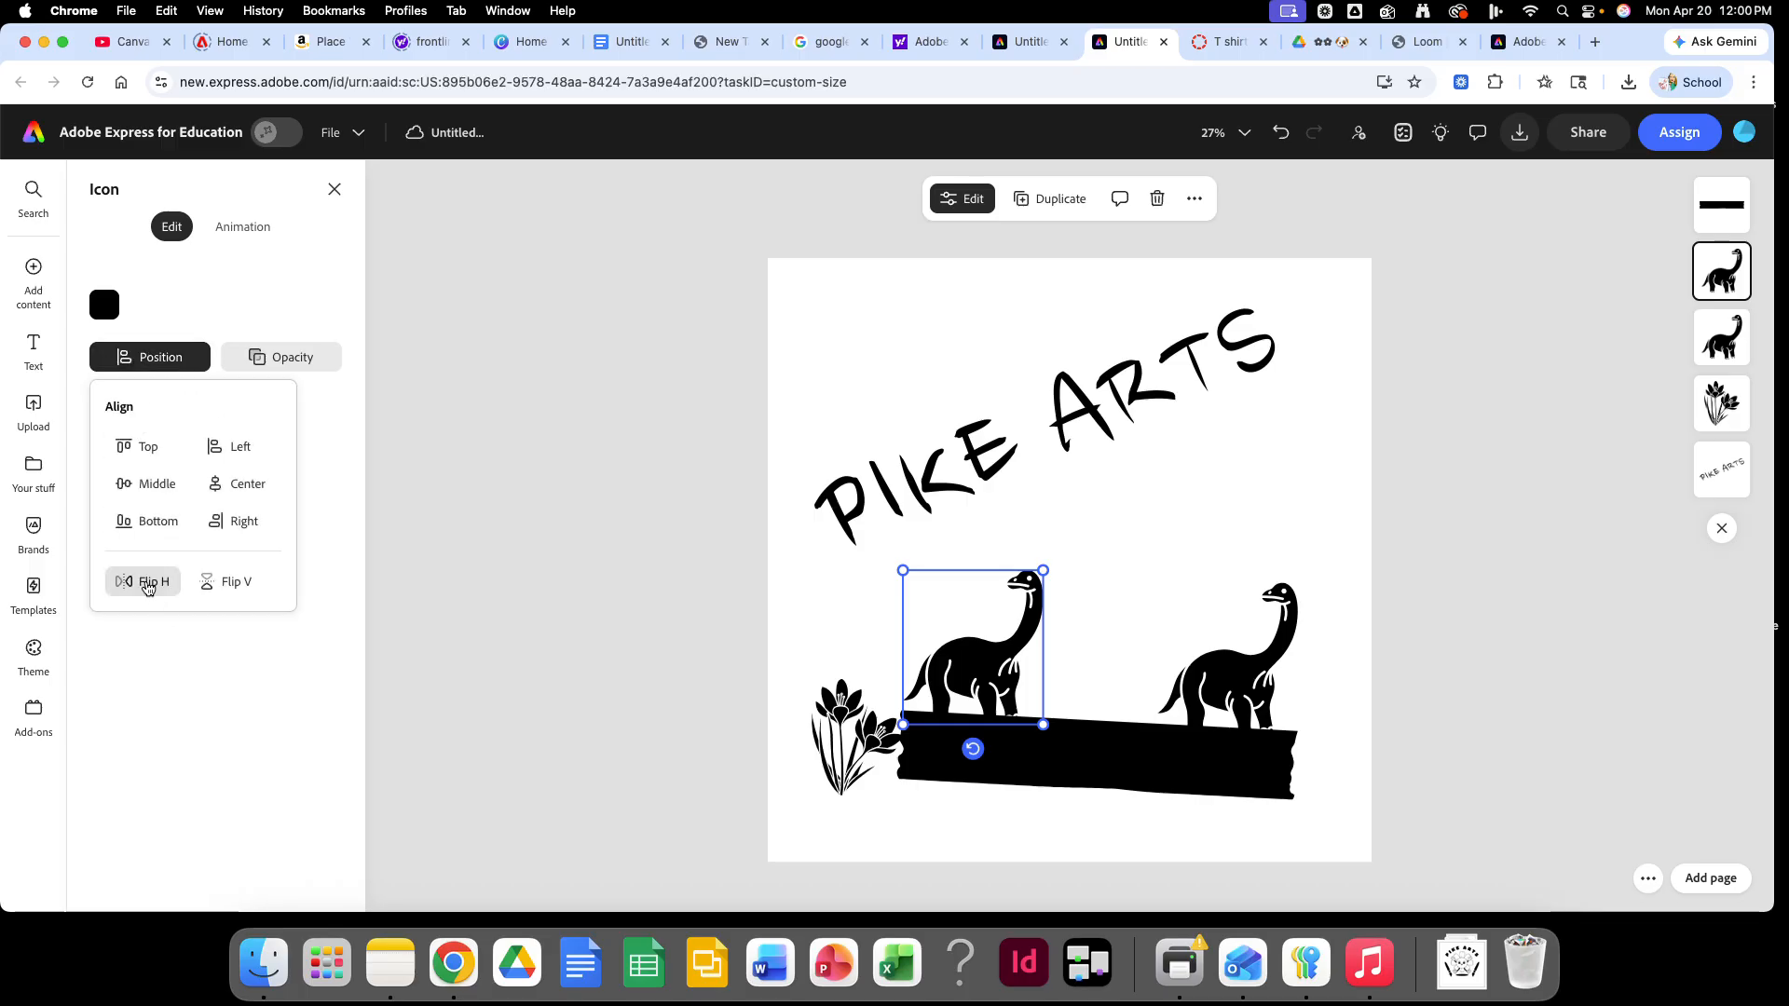
click(147, 584)
drag(951, 681, 944, 689)
Step: Move the flowers above the word PIKE and shift the bar with both dinosaurs toward the page's lower-left corner
click(995, 431)
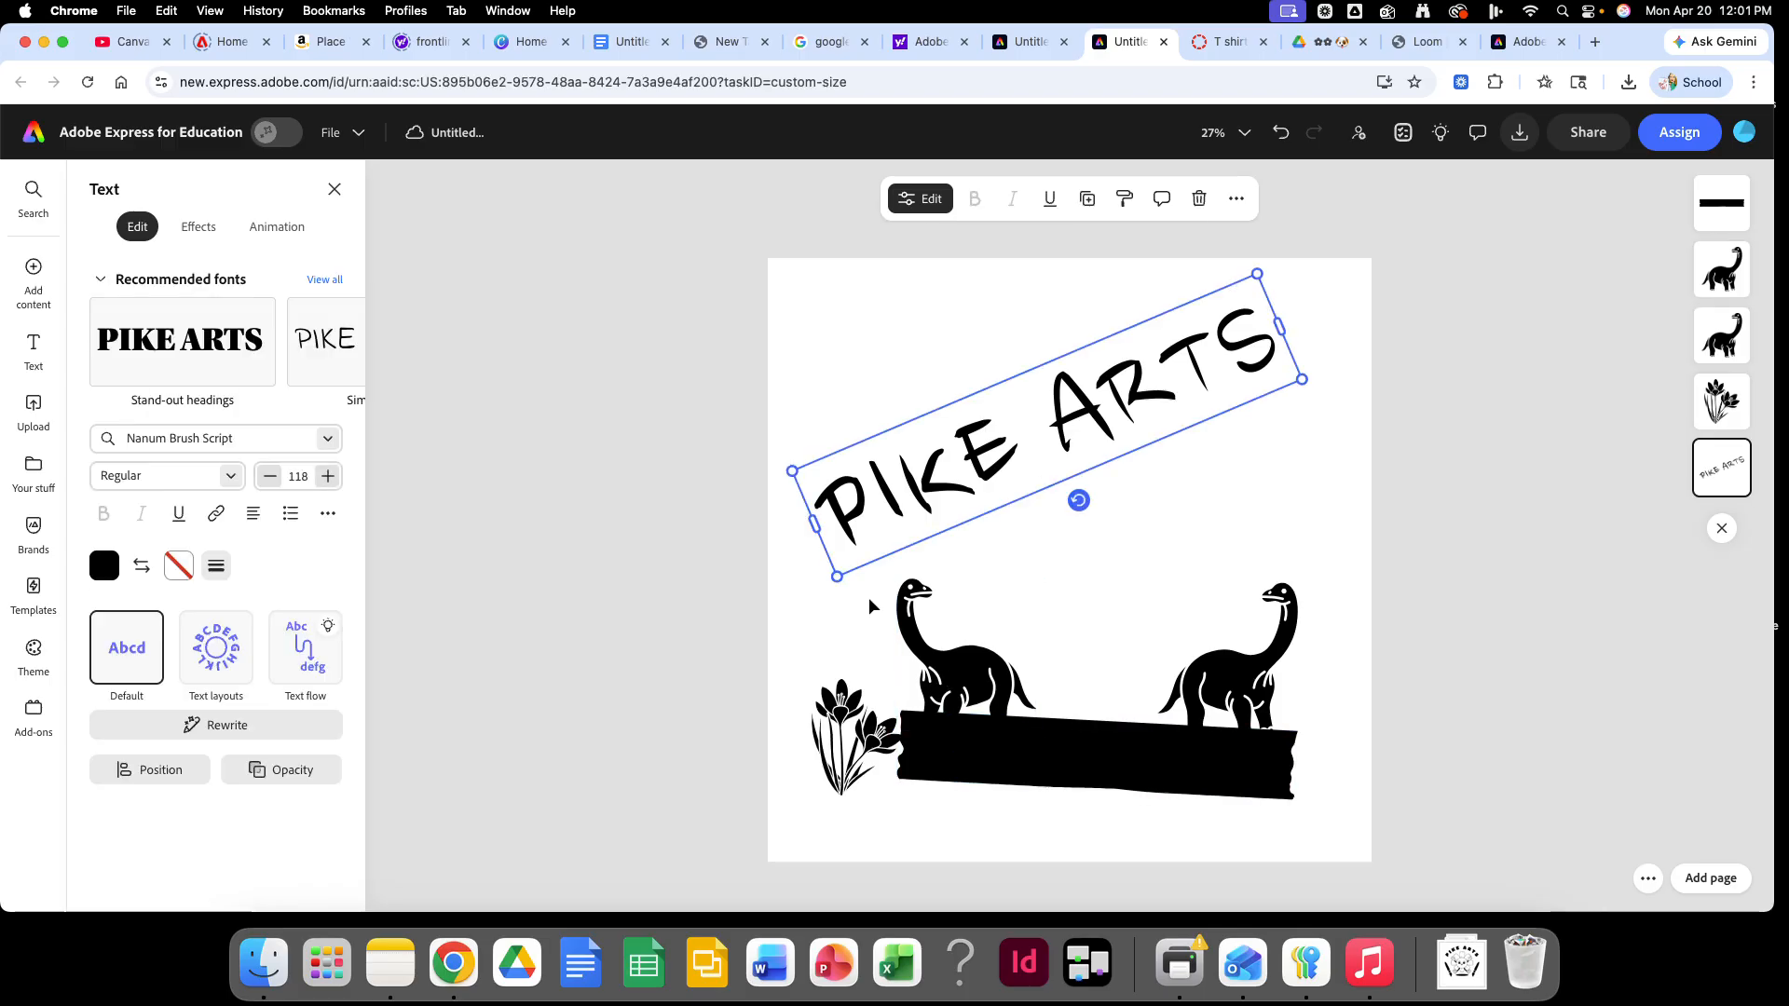
drag(839, 746, 832, 320)
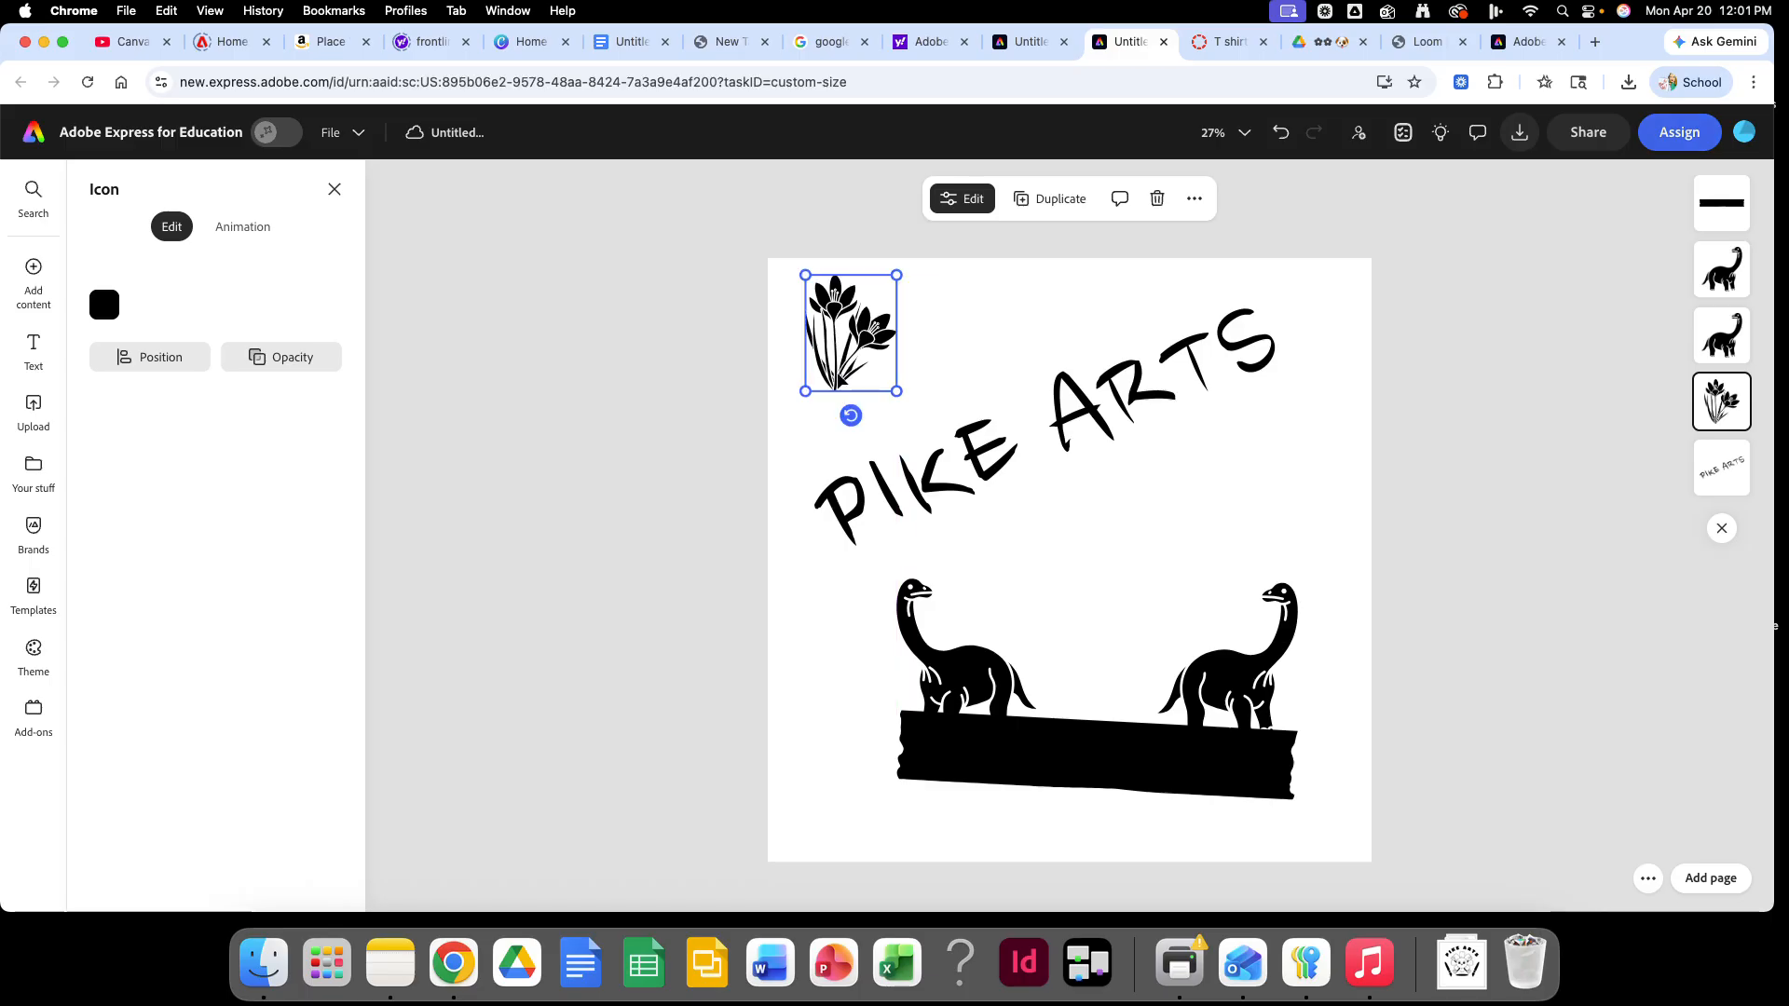
drag(882, 579, 1333, 839)
drag(1154, 771, 1057, 807)
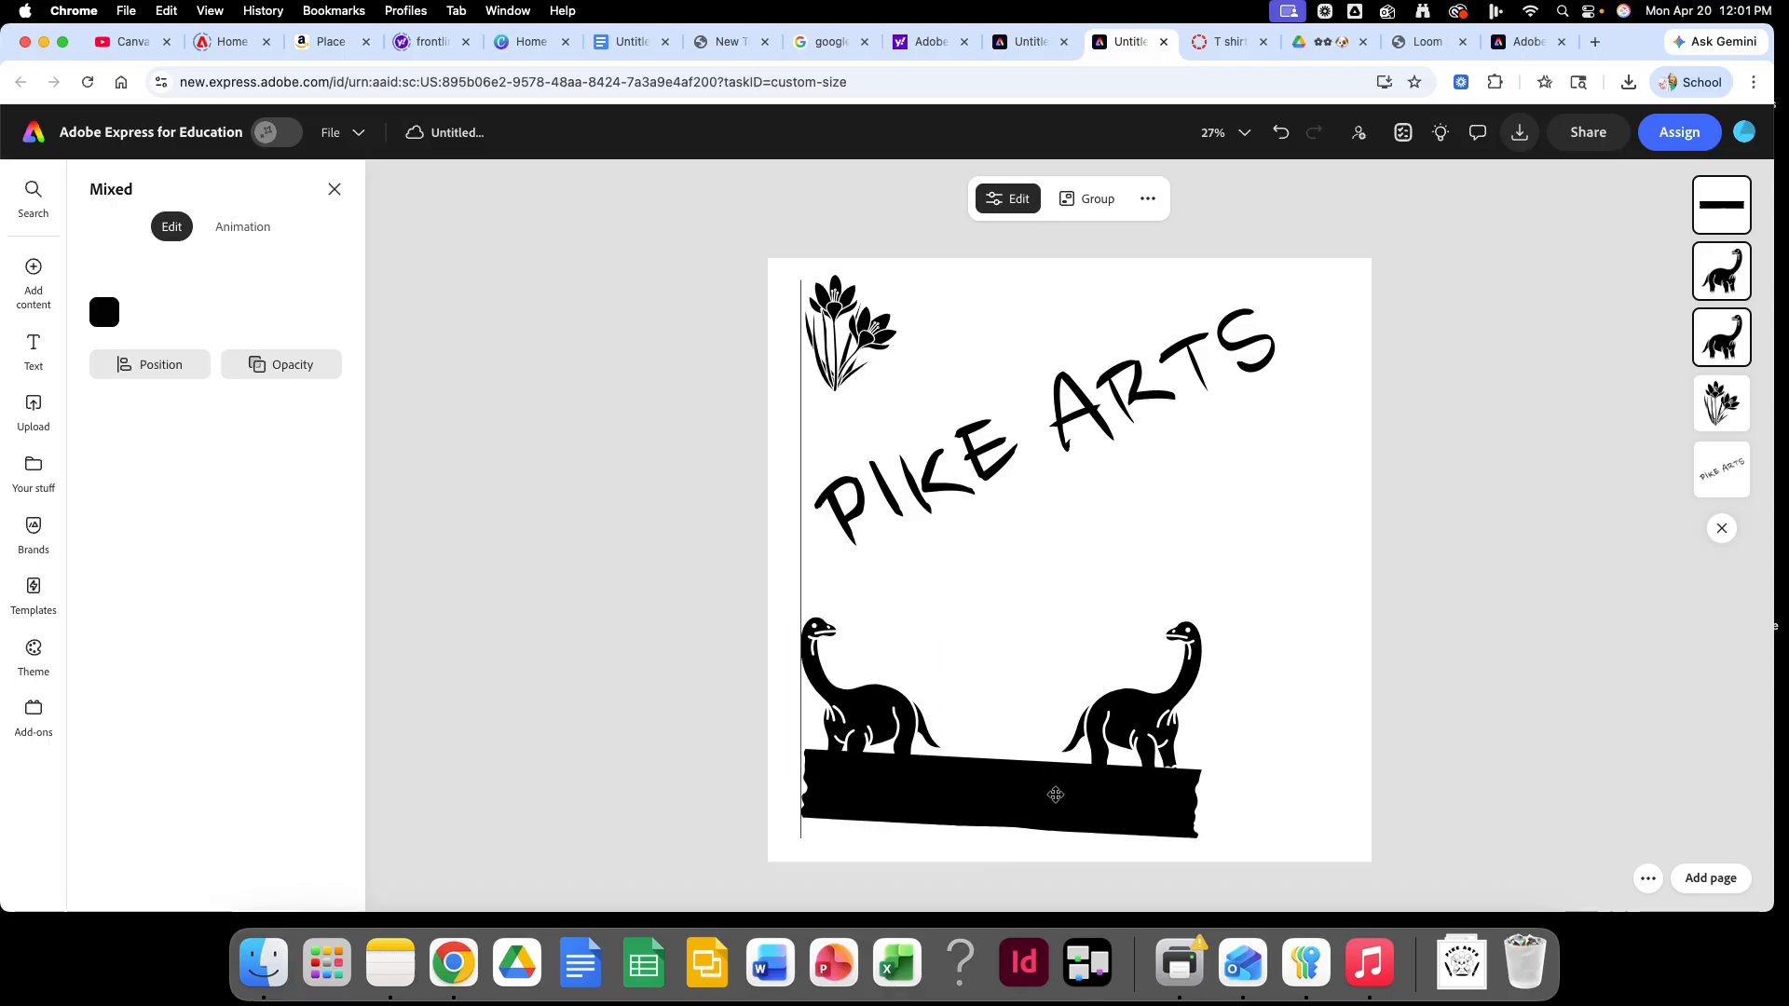
Step: Enlarge the bar and both dinosaurs together until they span nearly the full page width
click(785, 533)
drag(785, 533, 1250, 834)
click(1249, 651)
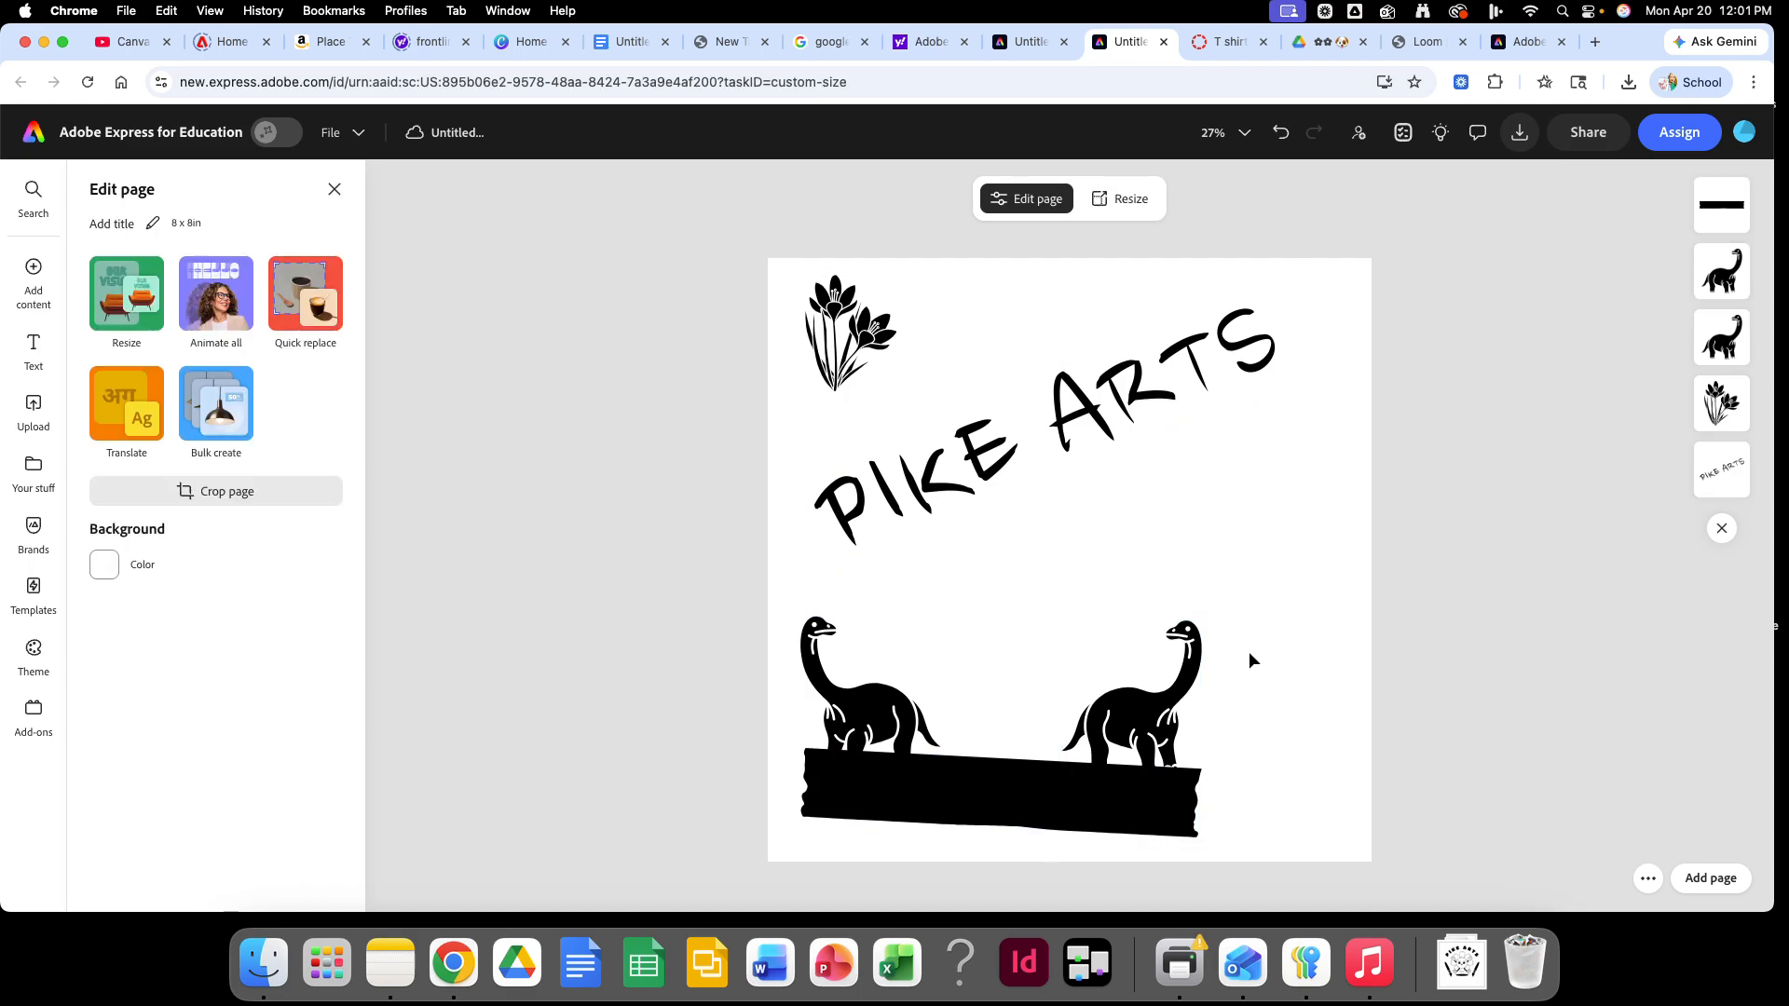
drag(1239, 643, 829, 846)
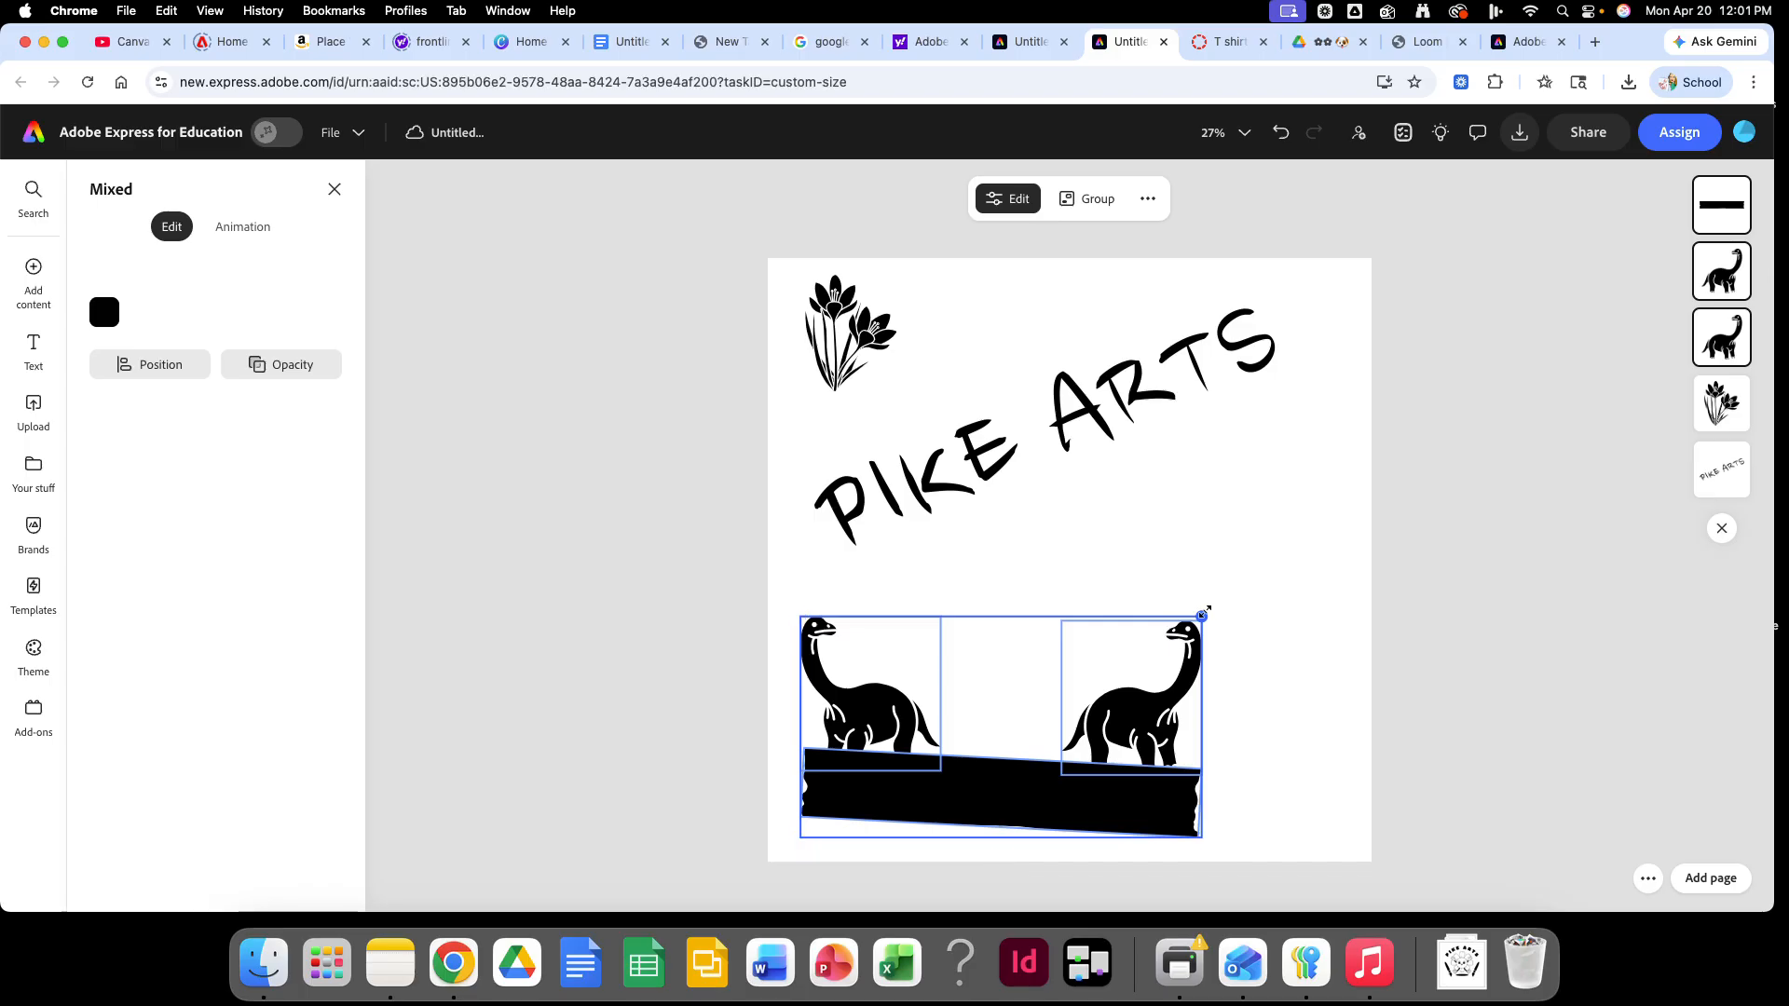
drag(1203, 614, 1339, 477)
click(1141, 630)
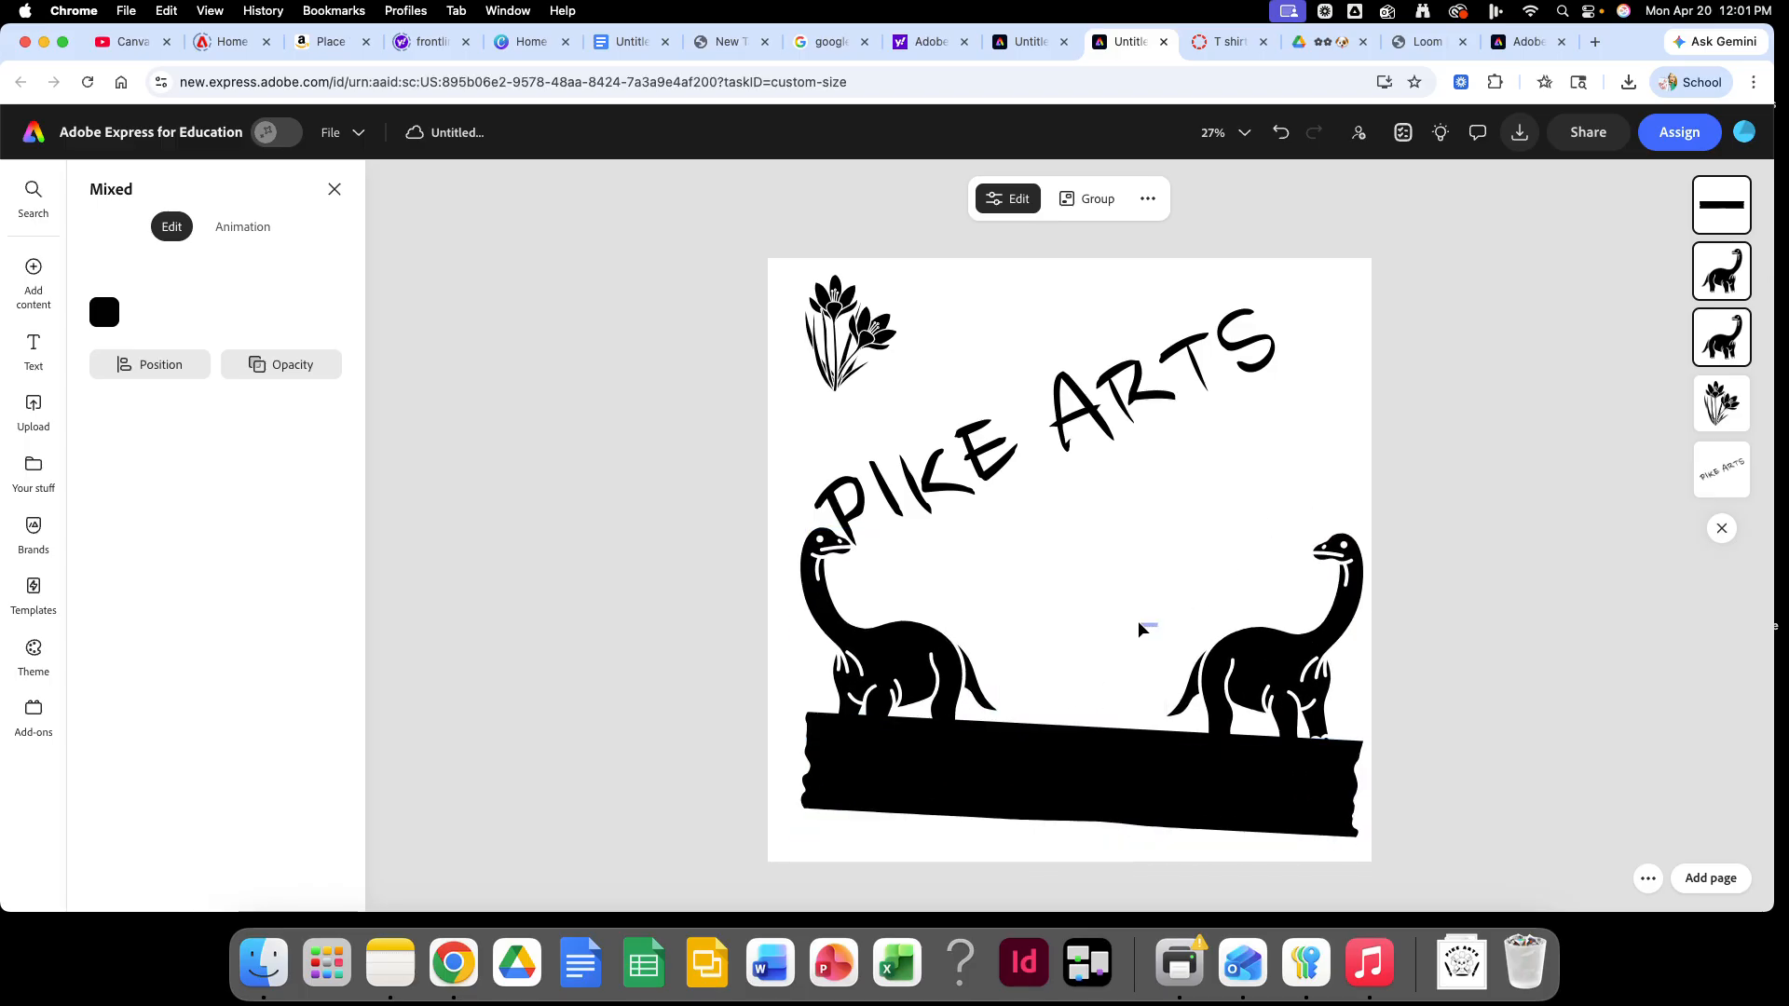
Step: Raise the PIKE ARTS heading to the page's upper edge and reduce its tilt
click(1078, 786)
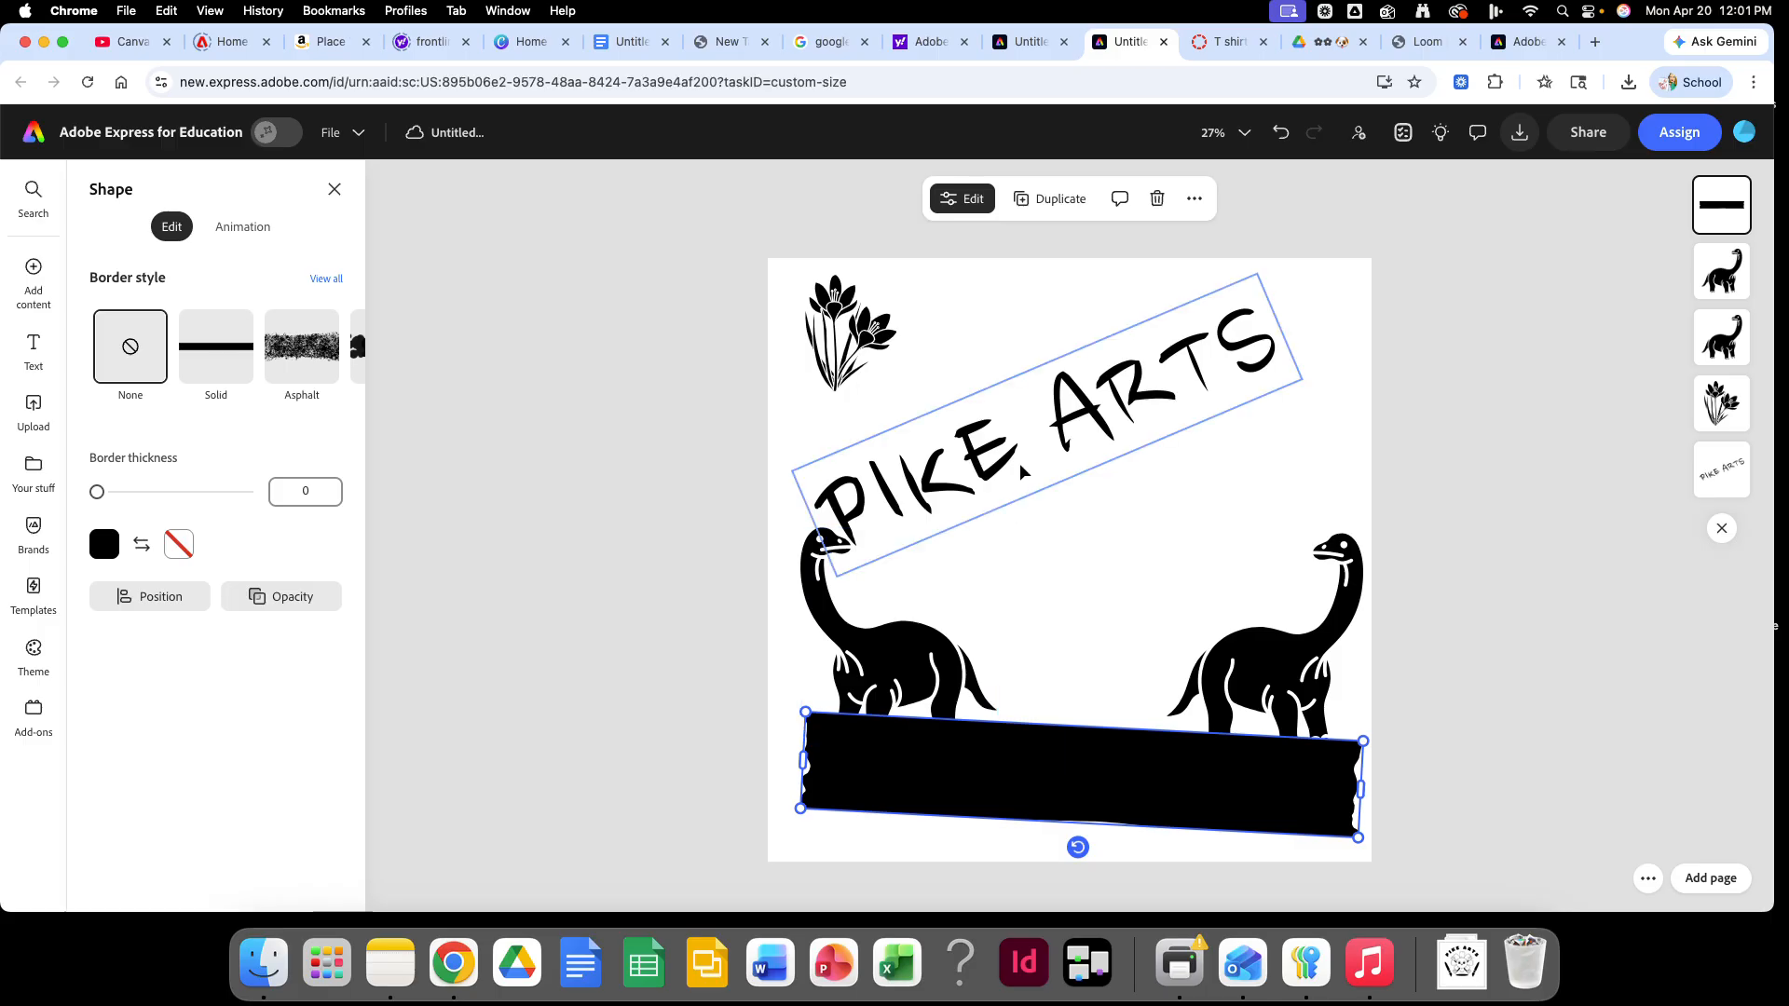
drag(1022, 472, 1071, 367)
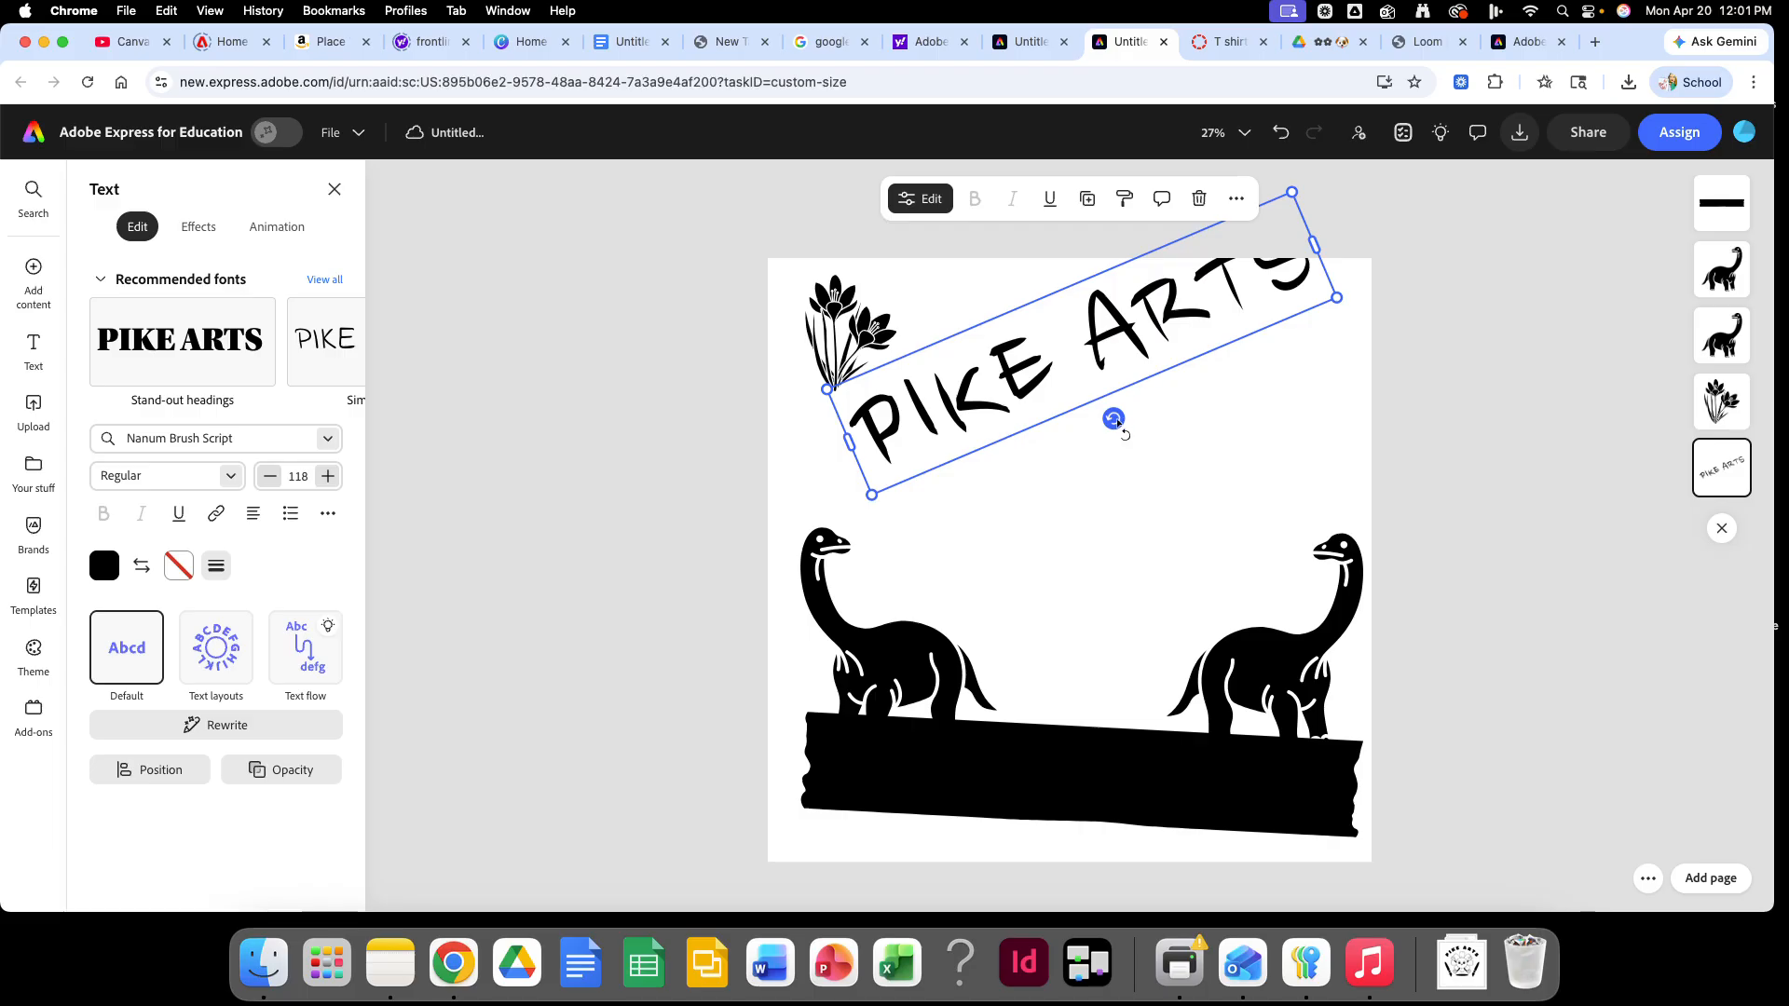
drag(1117, 422, 1096, 424)
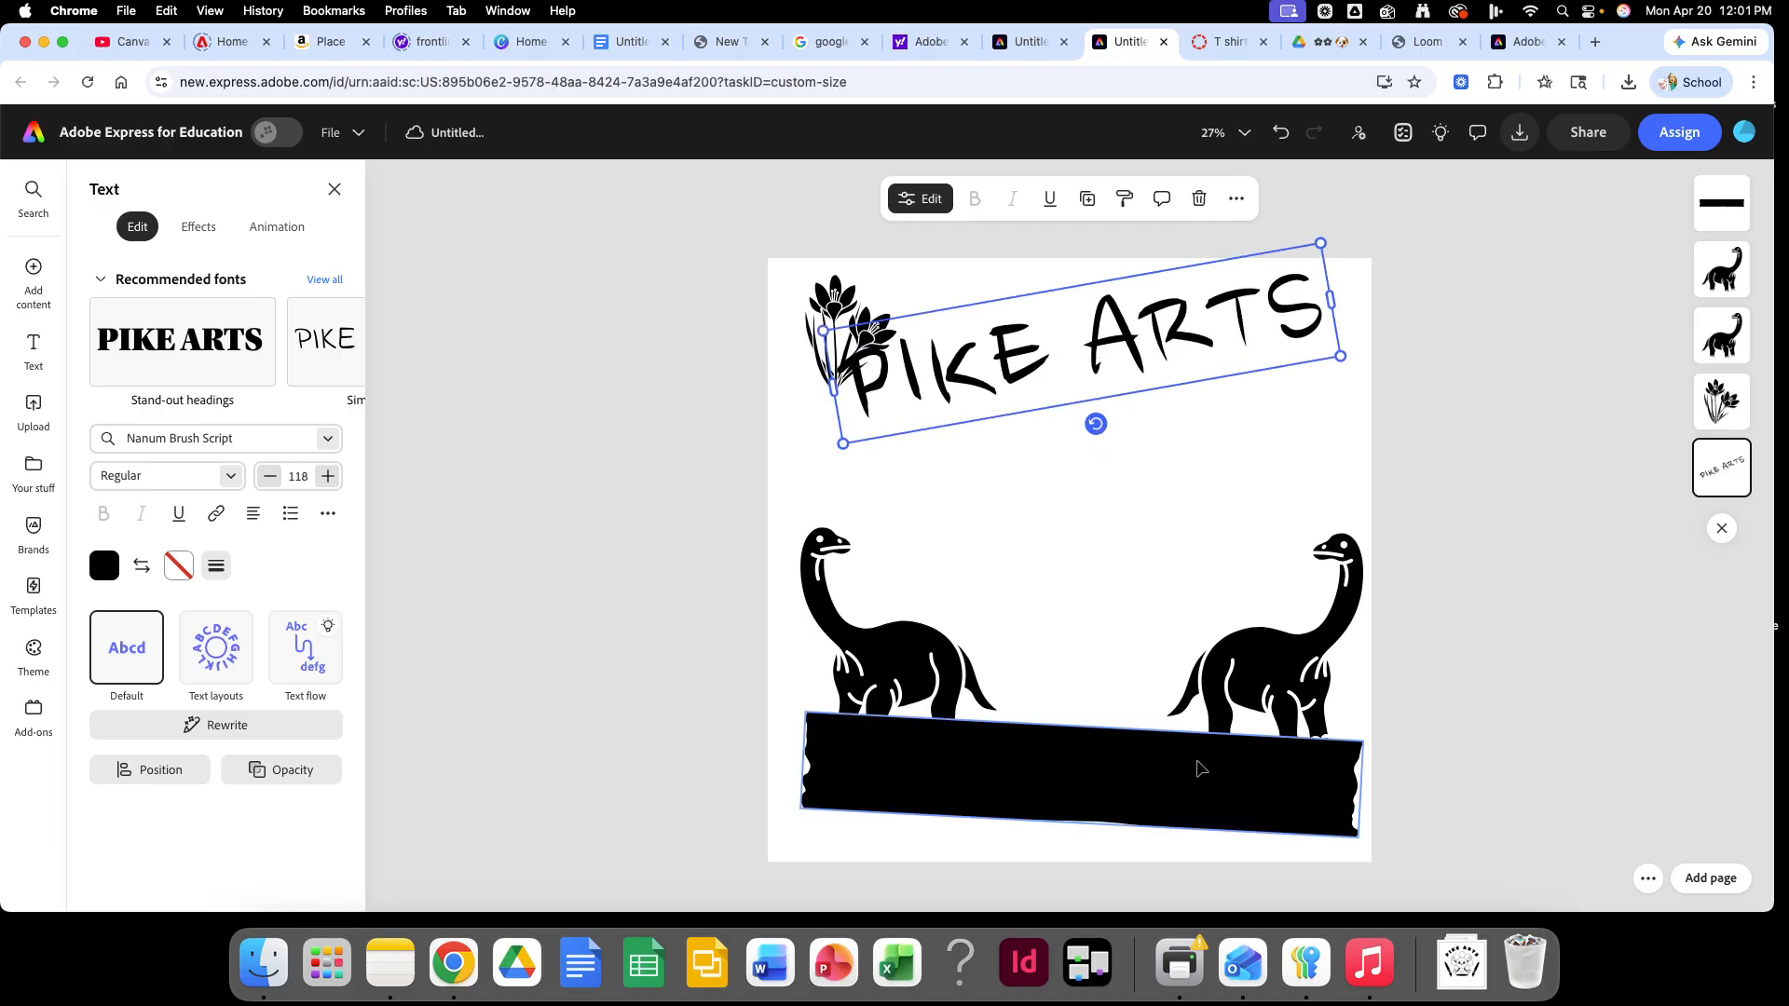
Step: Scale the bar and both dinosaurs down slightly together and center them in the lower half of the page
drag(780, 512, 1302, 846)
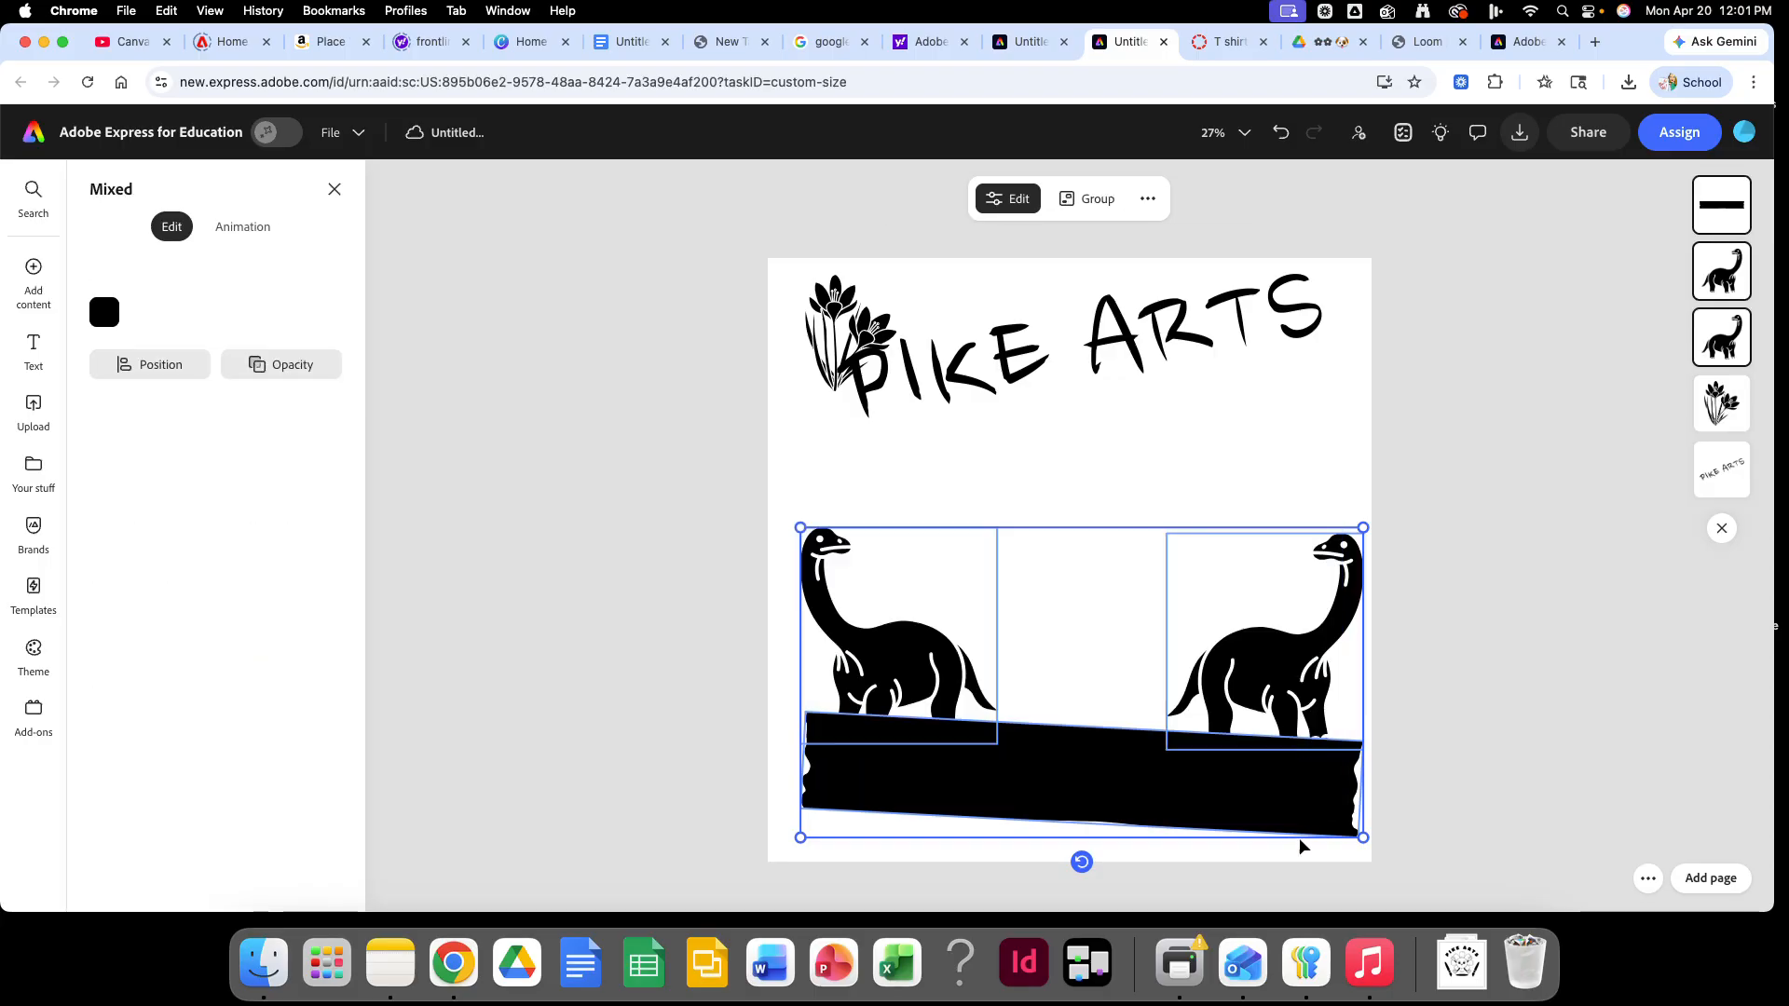
drag(1201, 802, 1165, 743)
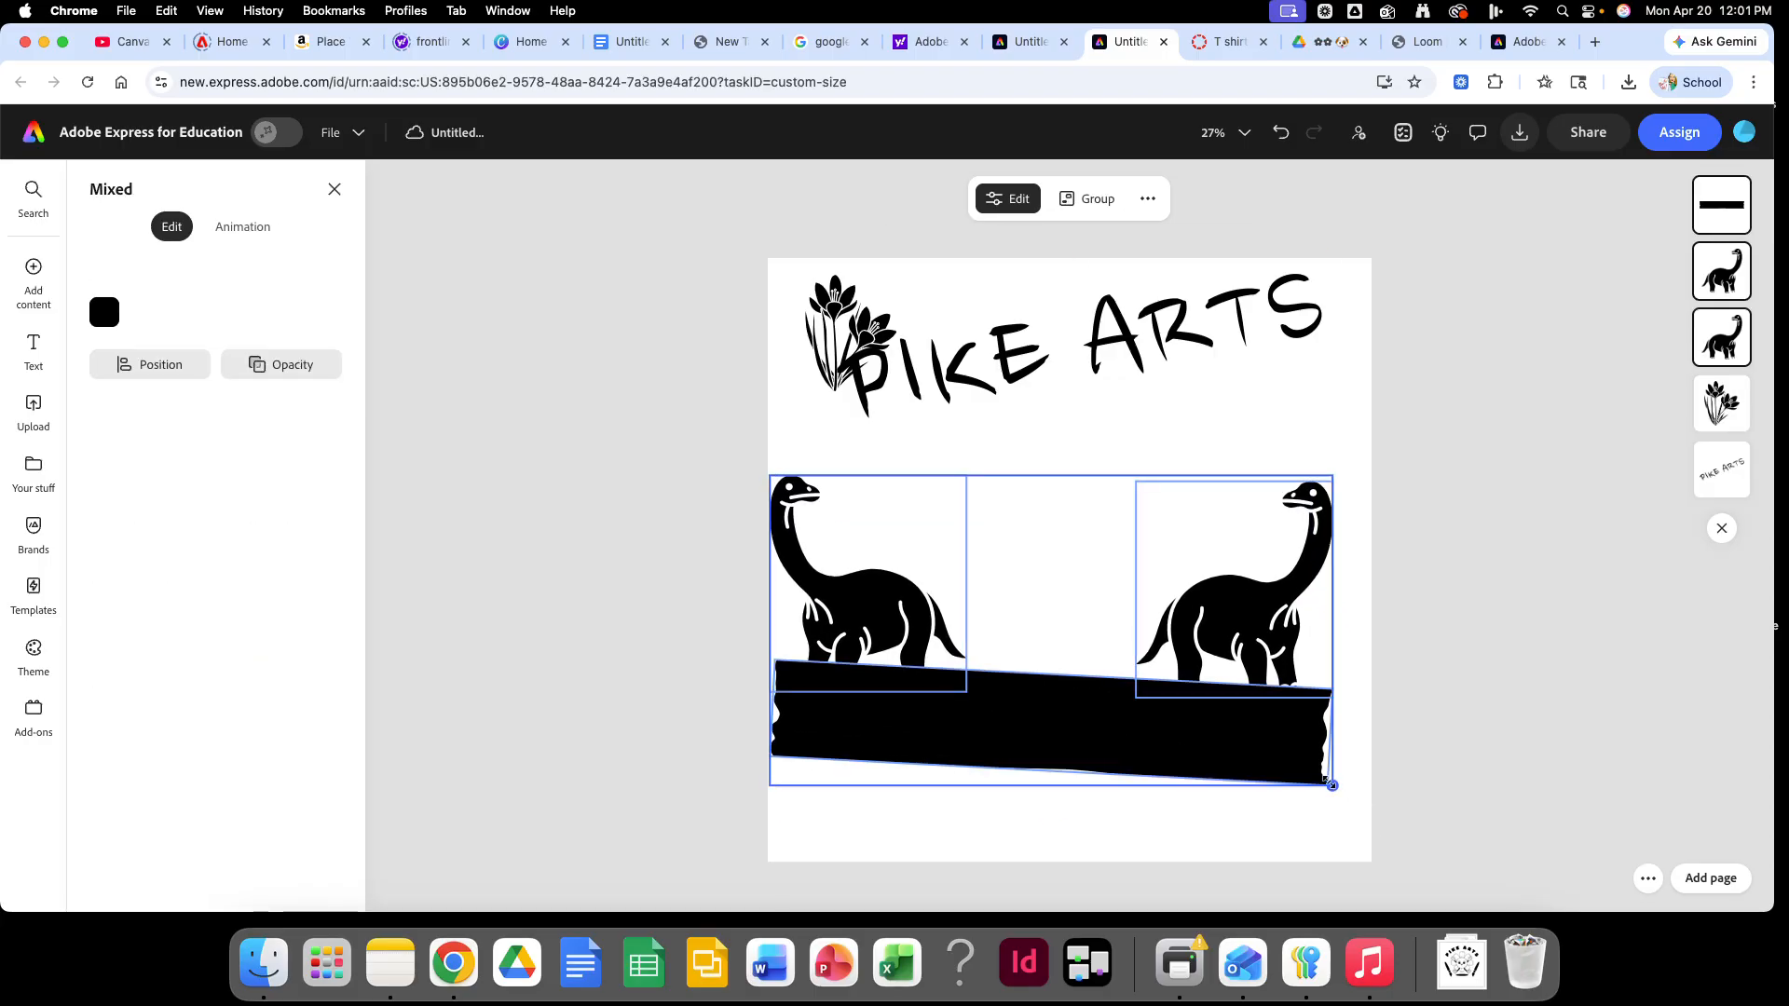
drag(1327, 781, 1267, 750)
drag(1151, 612, 1193, 661)
Step: Shrink the heading to size 89 between the dinosaurs' heads and stand the flowers on the bar between the dinosaurs
drag(1090, 330, 1114, 489)
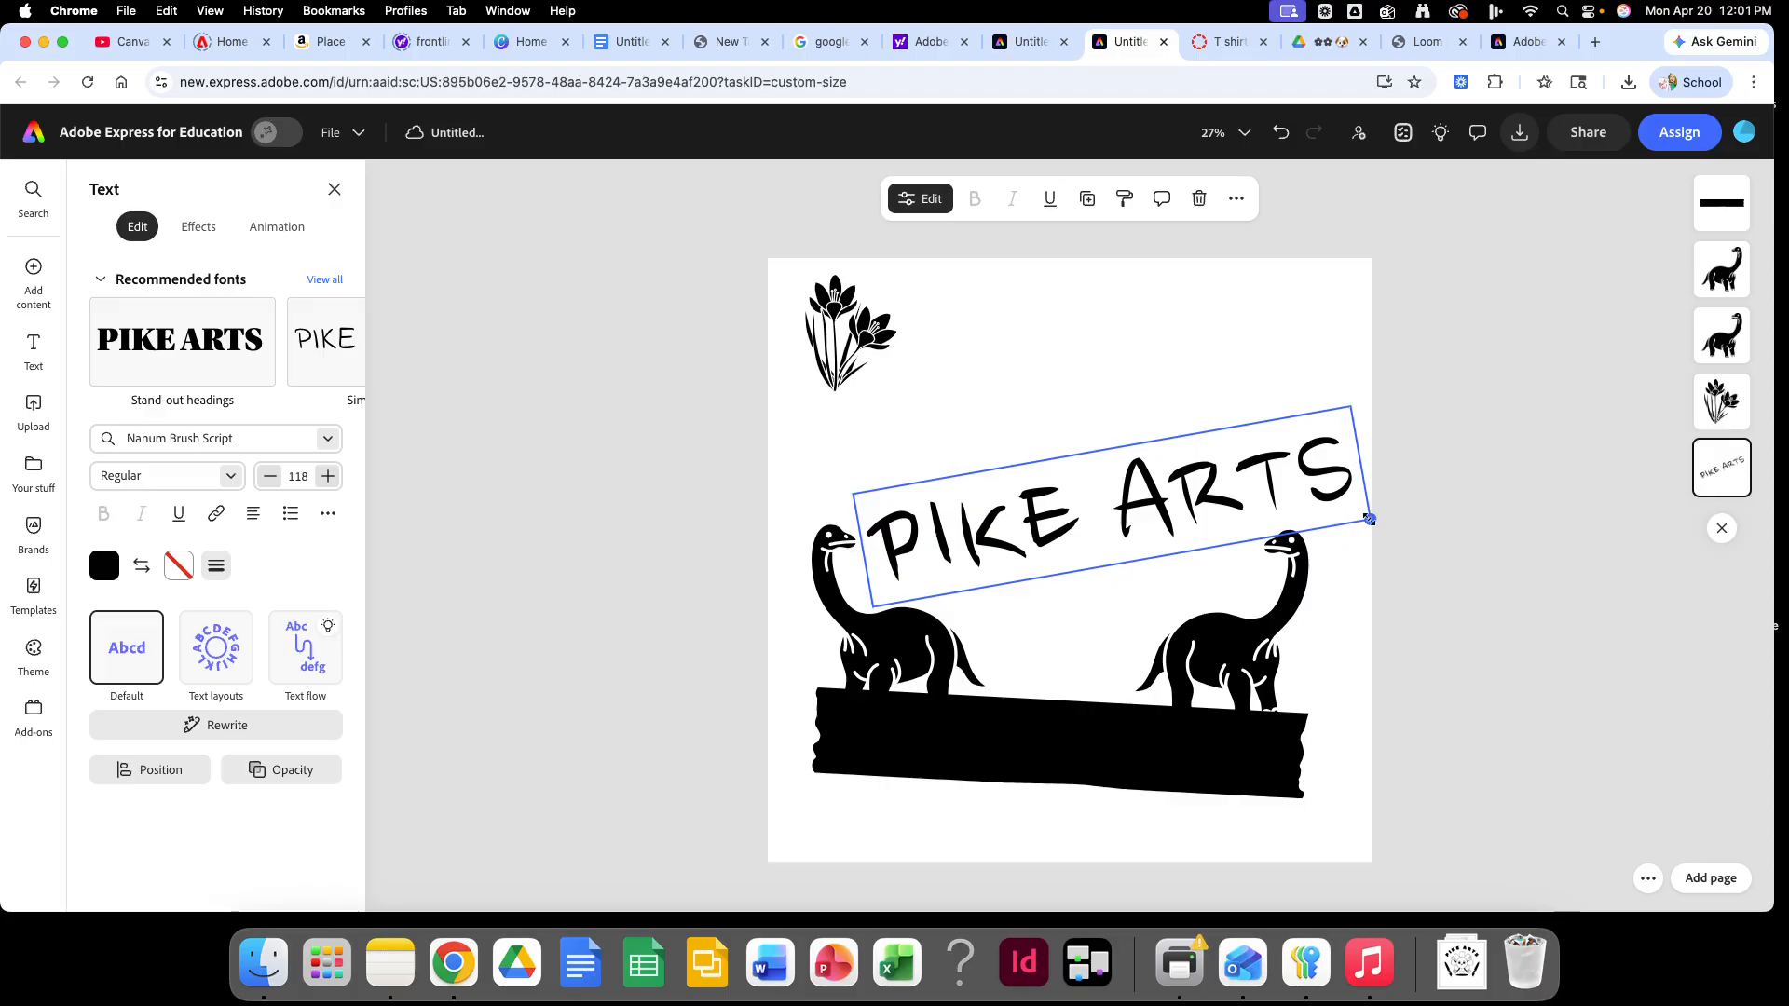
drag(1369, 519, 1249, 458)
drag(1031, 519, 1044, 534)
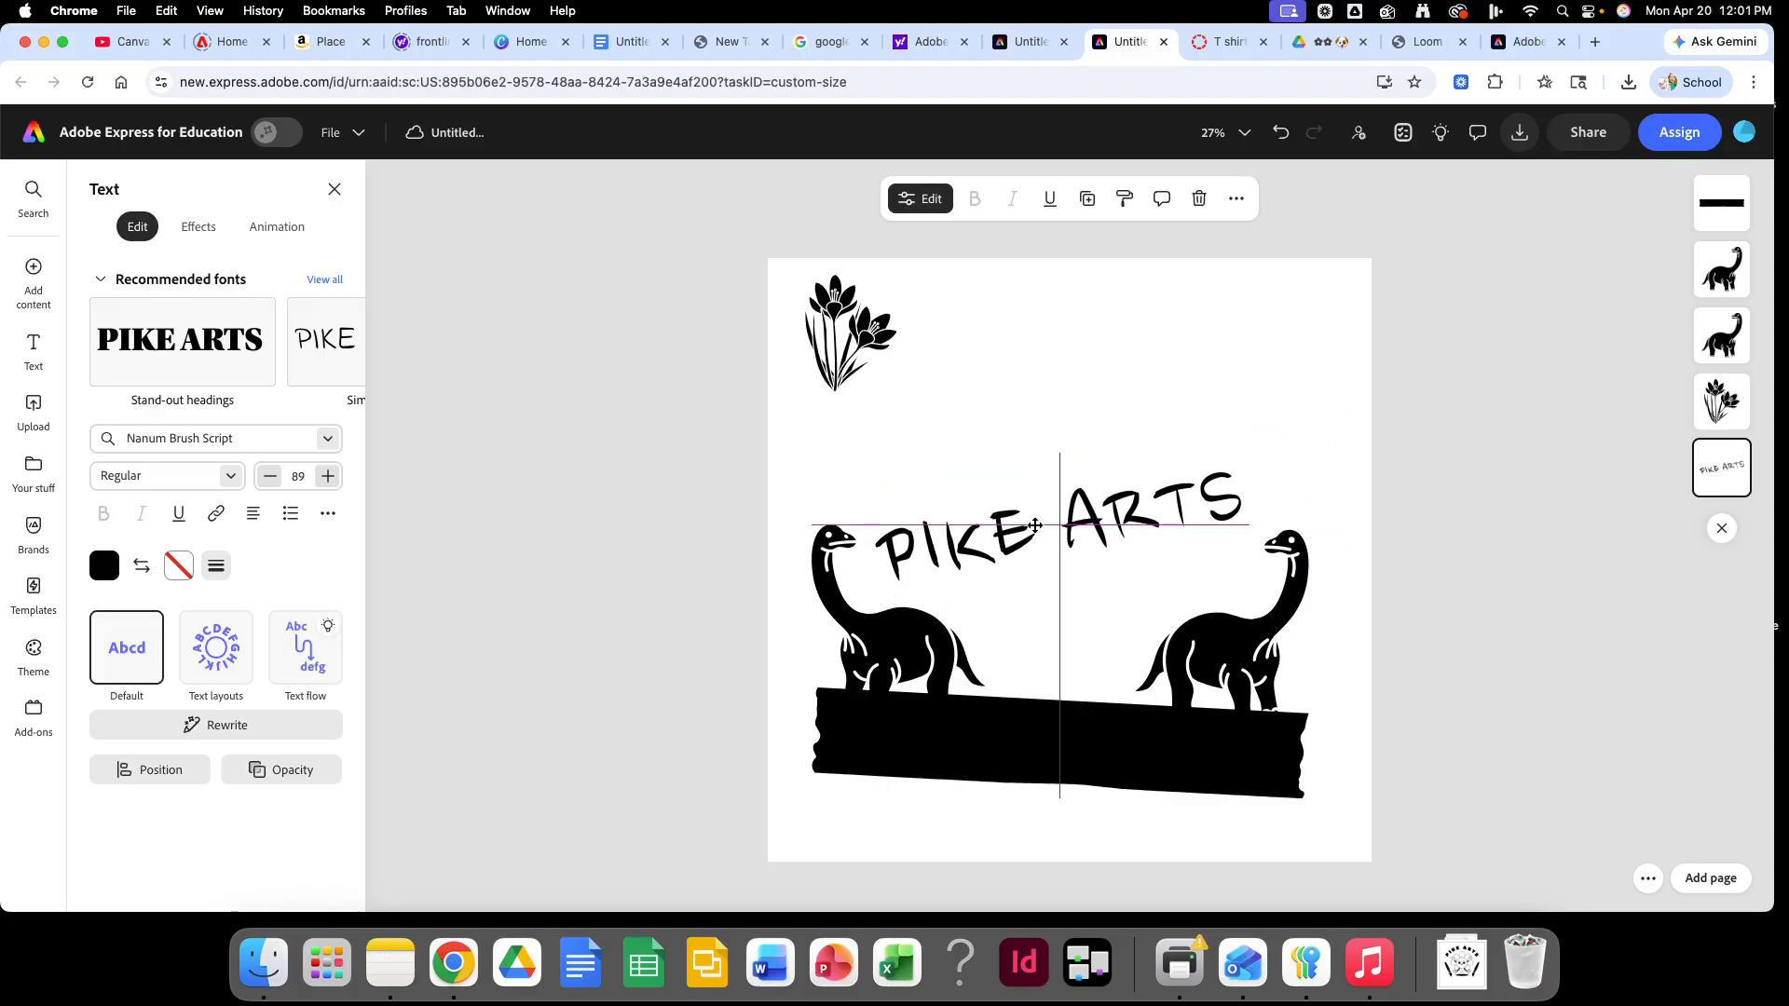
drag(845, 354, 1051, 668)
Step: Enlarge the PIKE ARTS heading to font size 110
click(1216, 513)
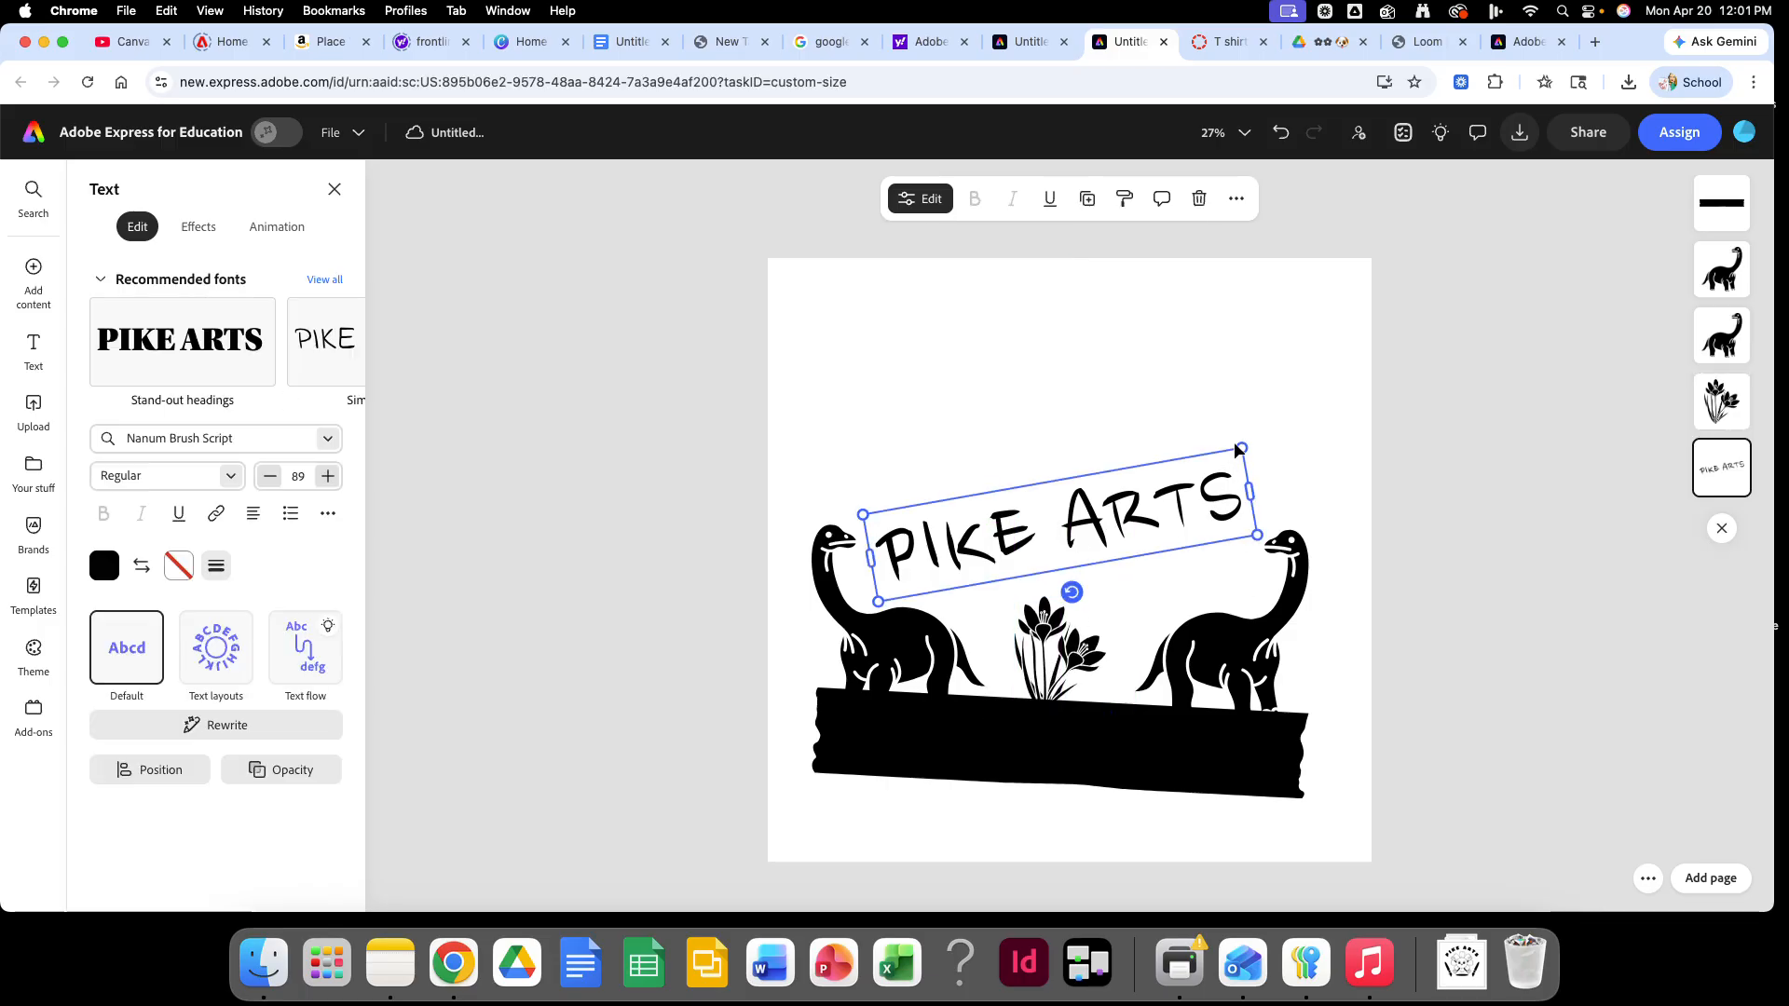
drag(1241, 440, 1321, 407)
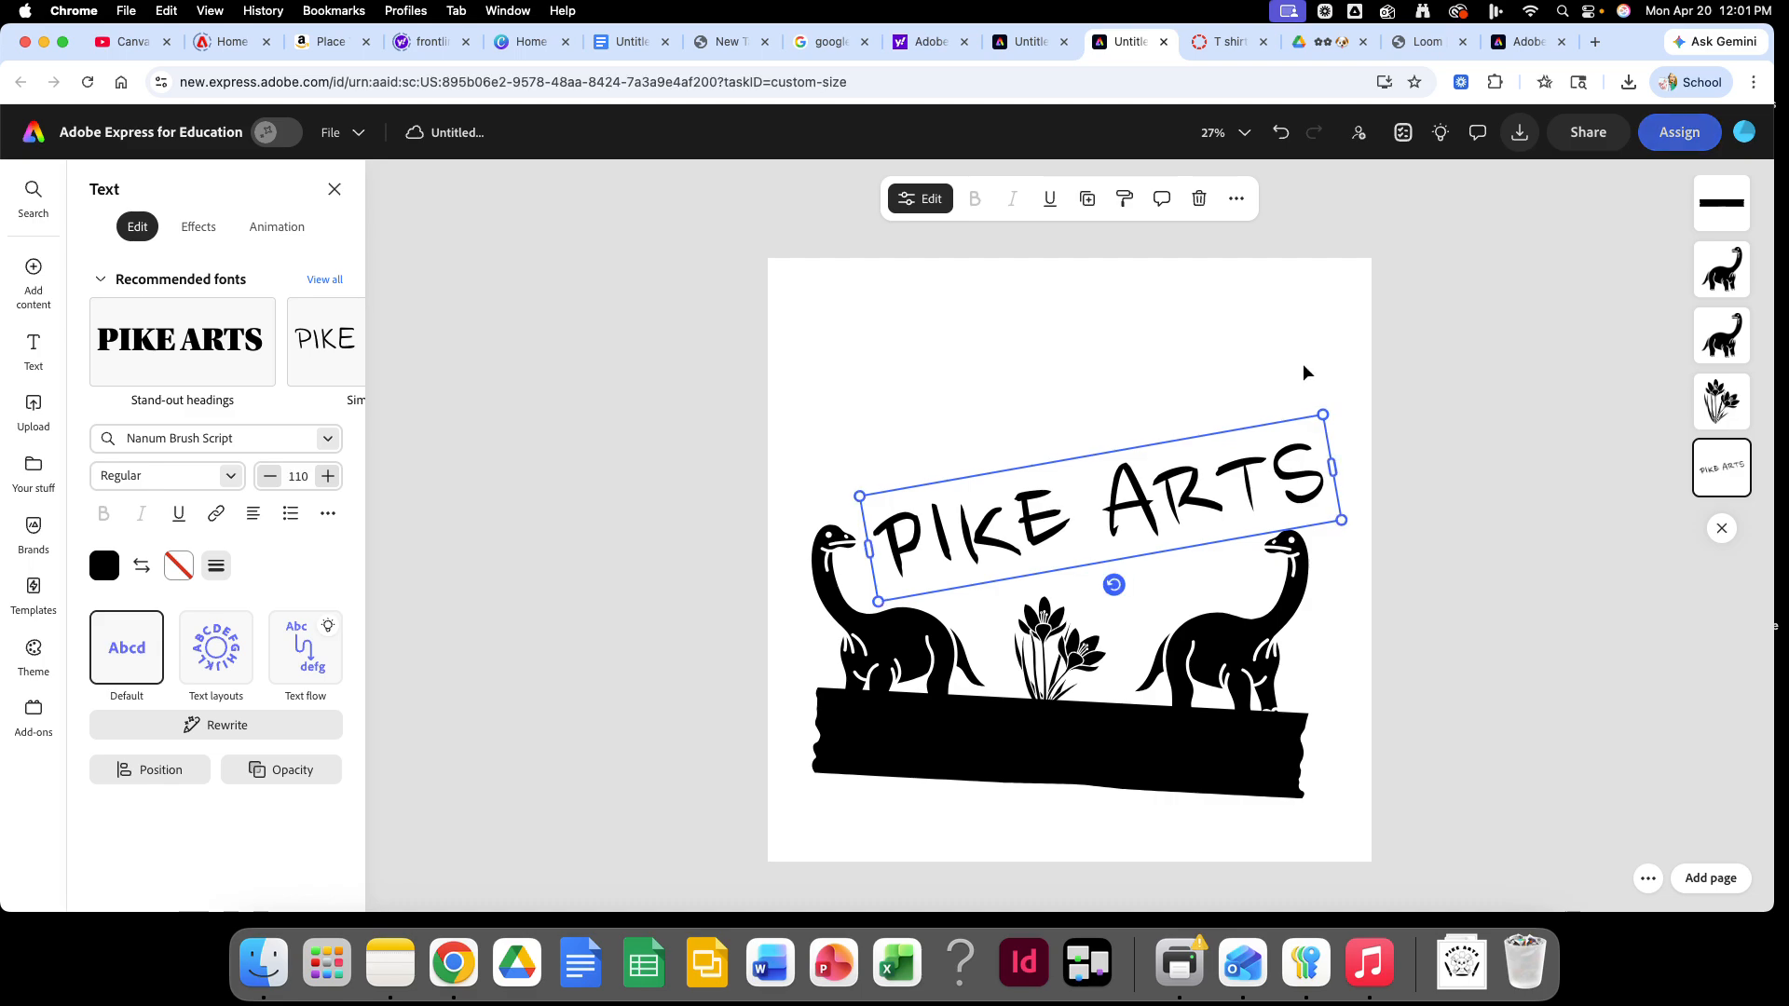
click(1181, 325)
Step: Rotate the heading, dinosaurs, flowers and bar together counter-clockwise so the whole design slopes upward to the right
drag(792, 392, 1355, 842)
drag(1077, 824, 1078, 695)
click(1164, 838)
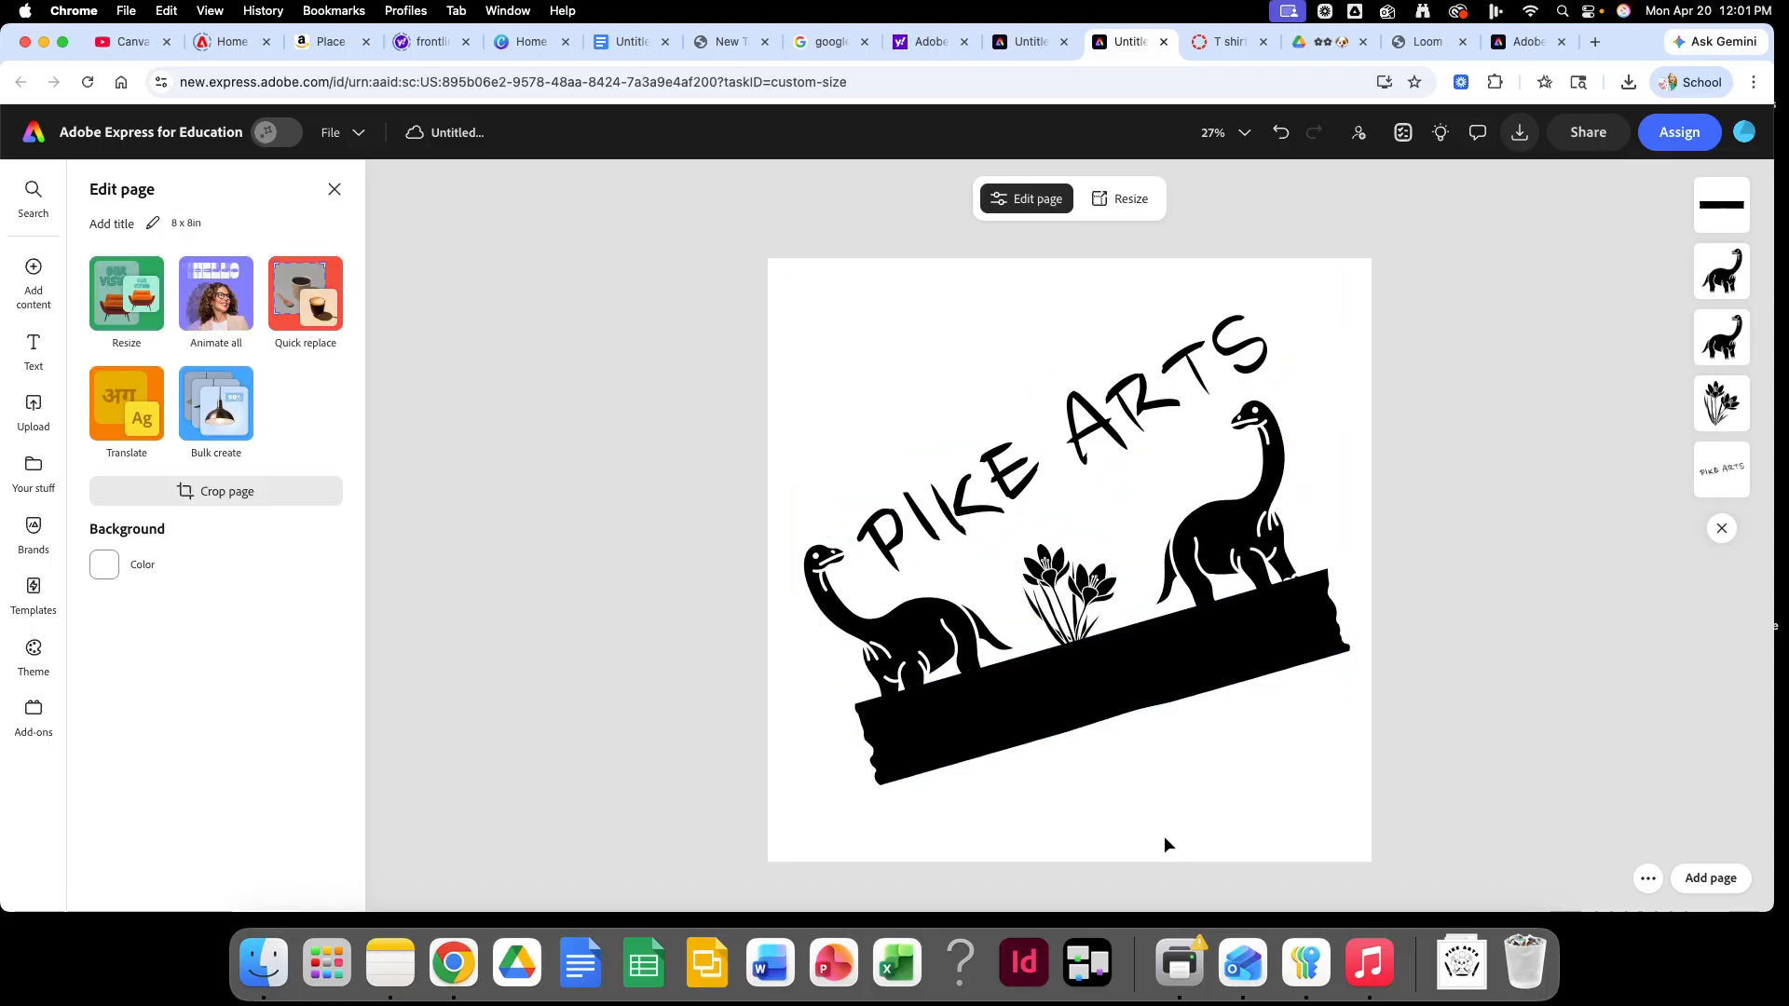
click(948, 741)
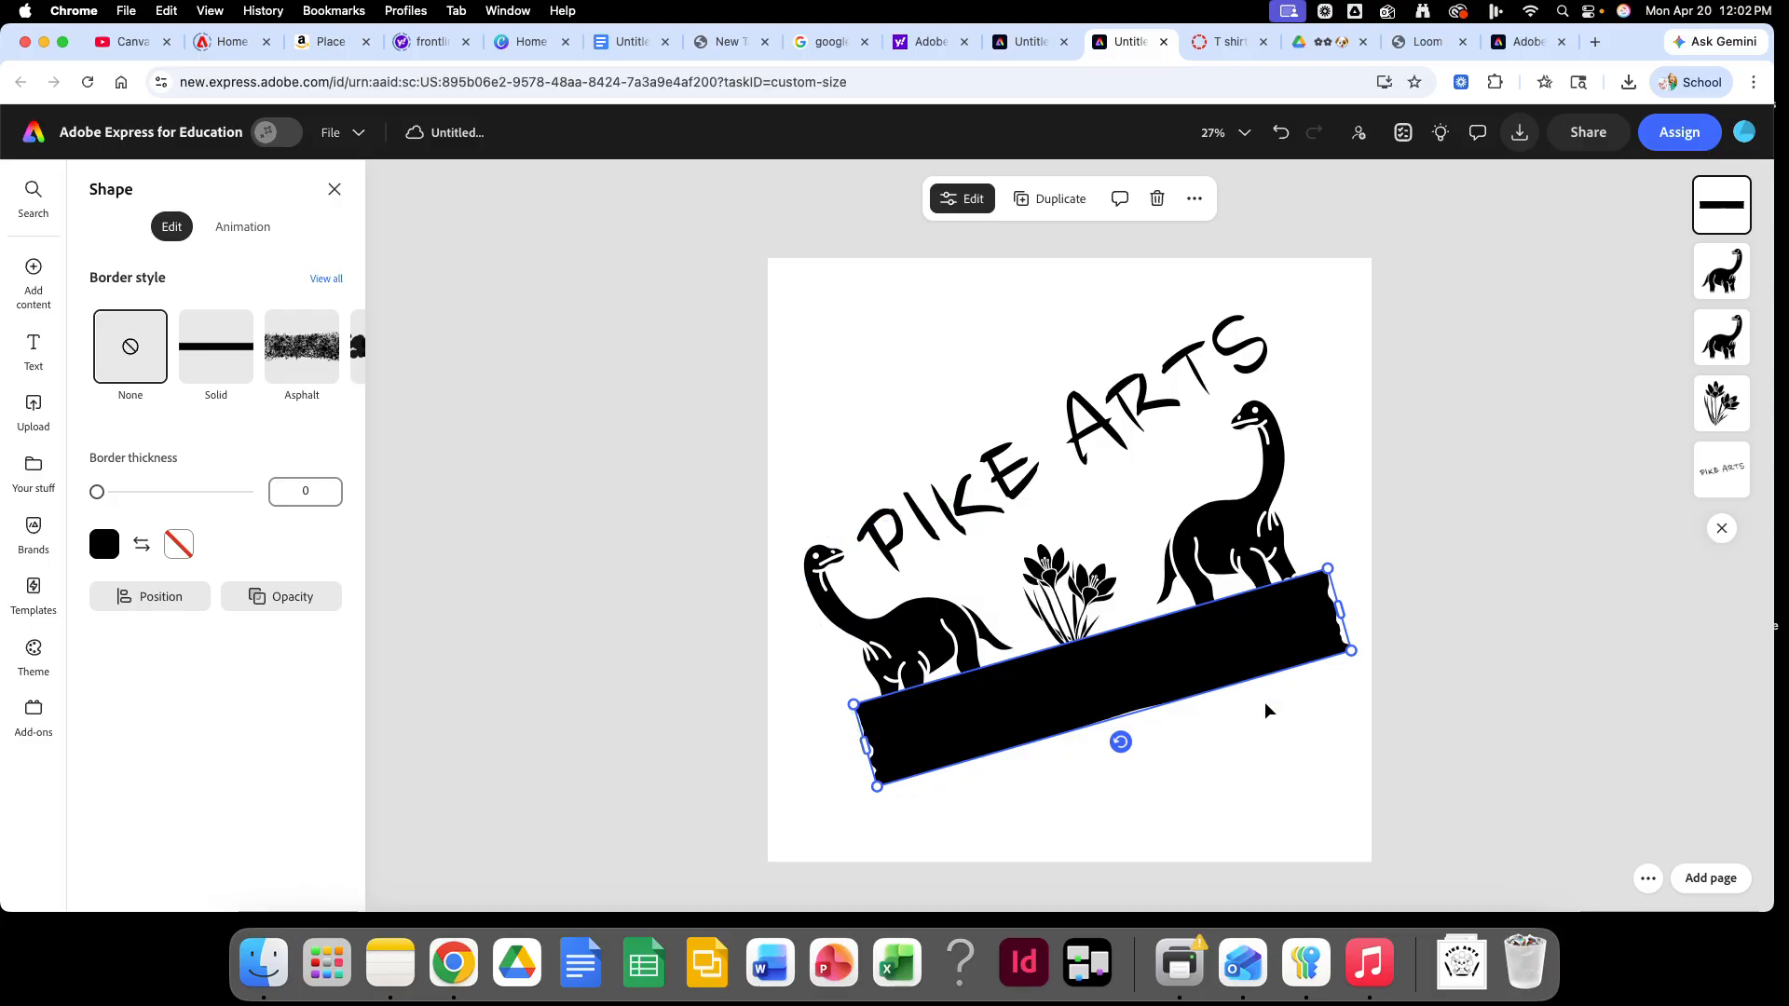
Step: Flatten the black bar's tilt and raise it under the dinosaurs, then enlarge the right dinosaur and set it on the bar
drag(1121, 743, 1107, 745)
drag(991, 720, 963, 715)
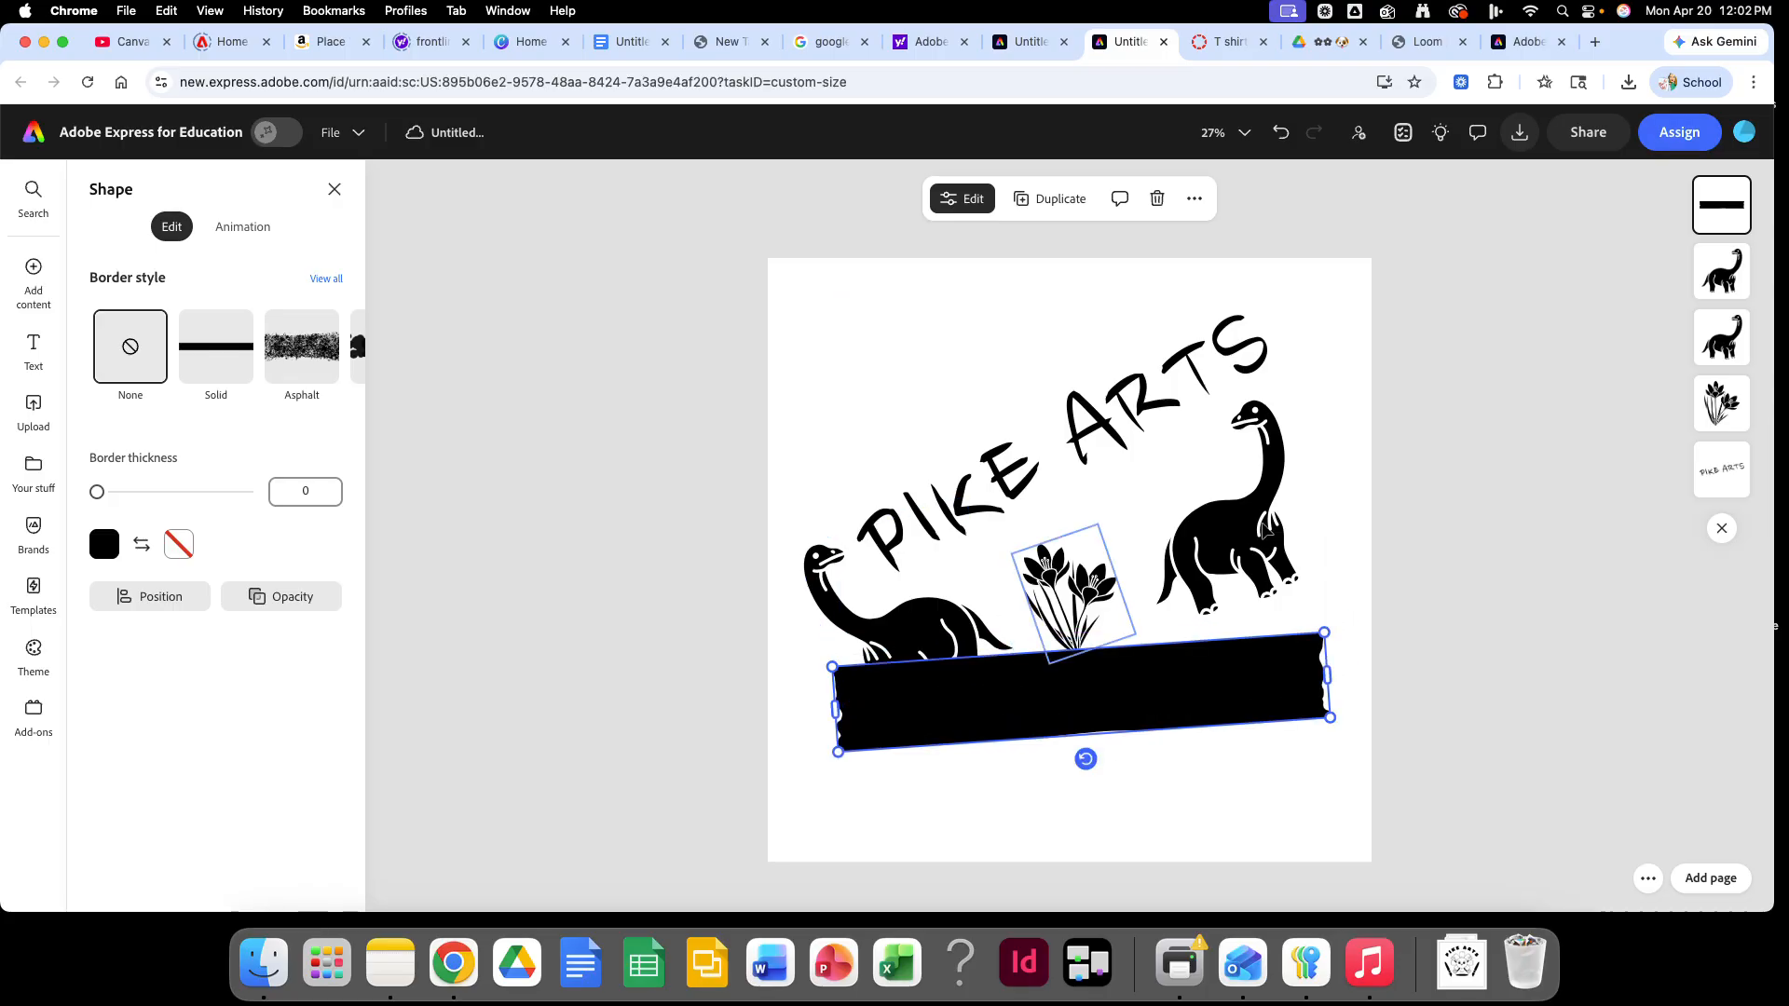
drag(1197, 534, 1194, 581)
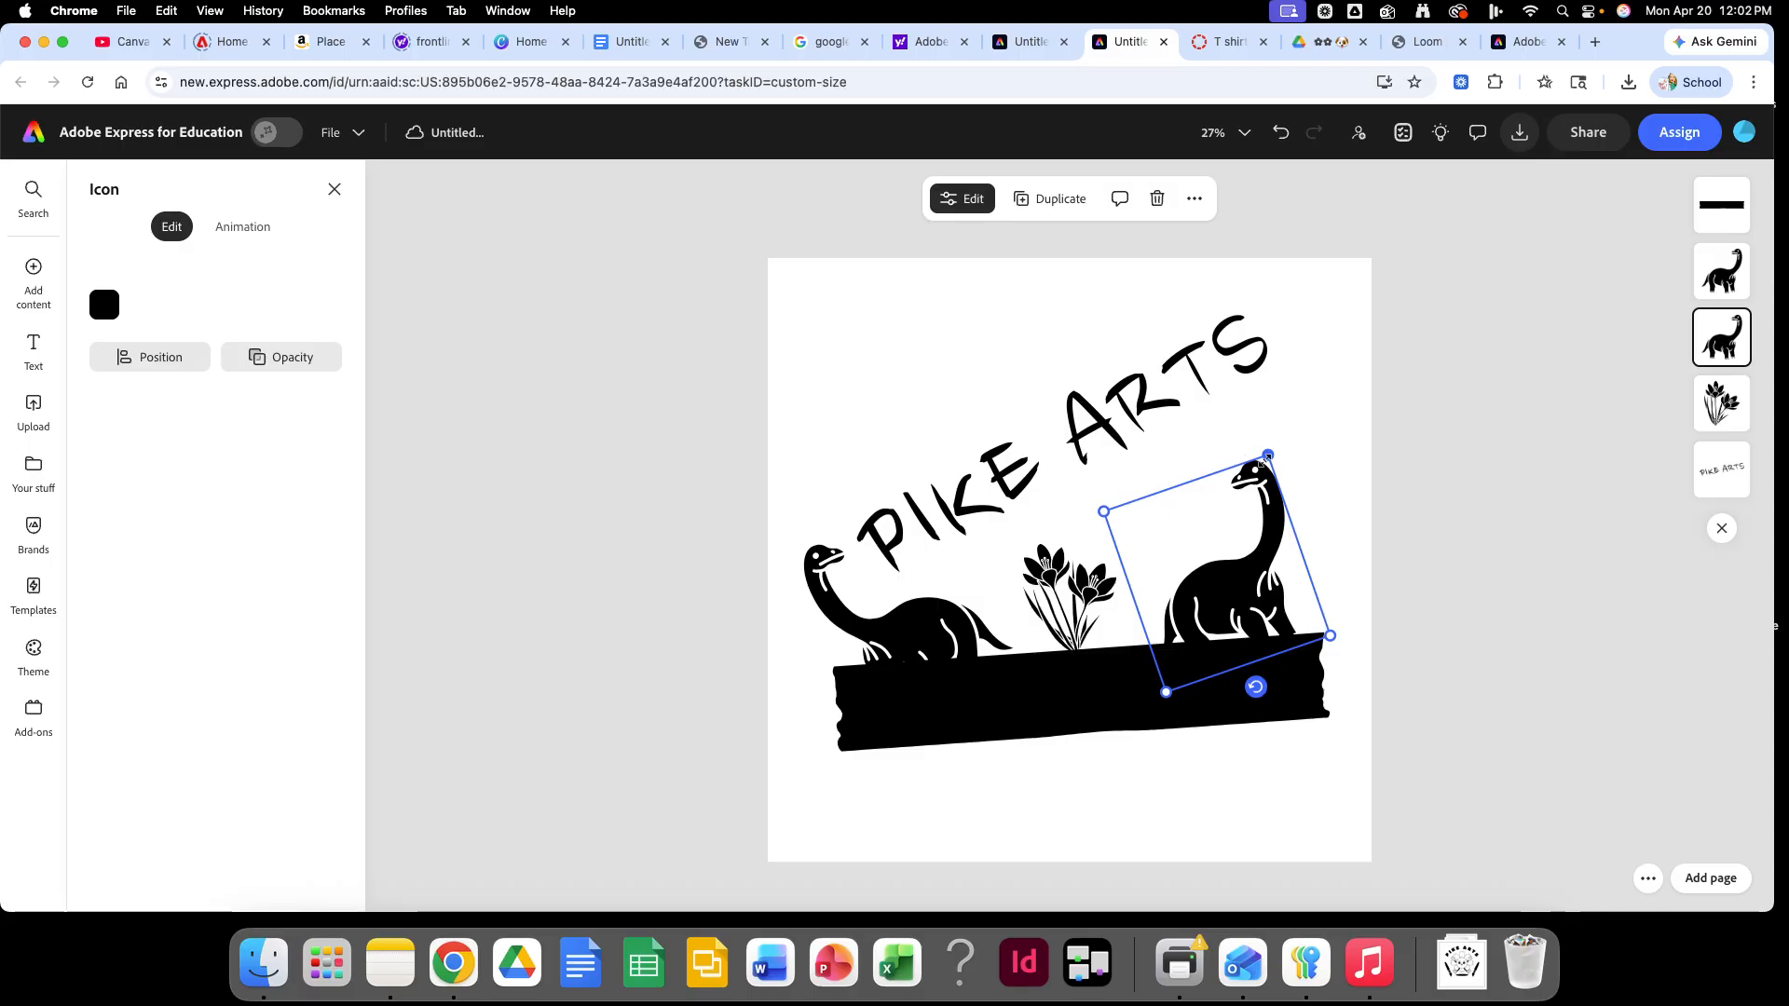
drag(1264, 453, 1325, 383)
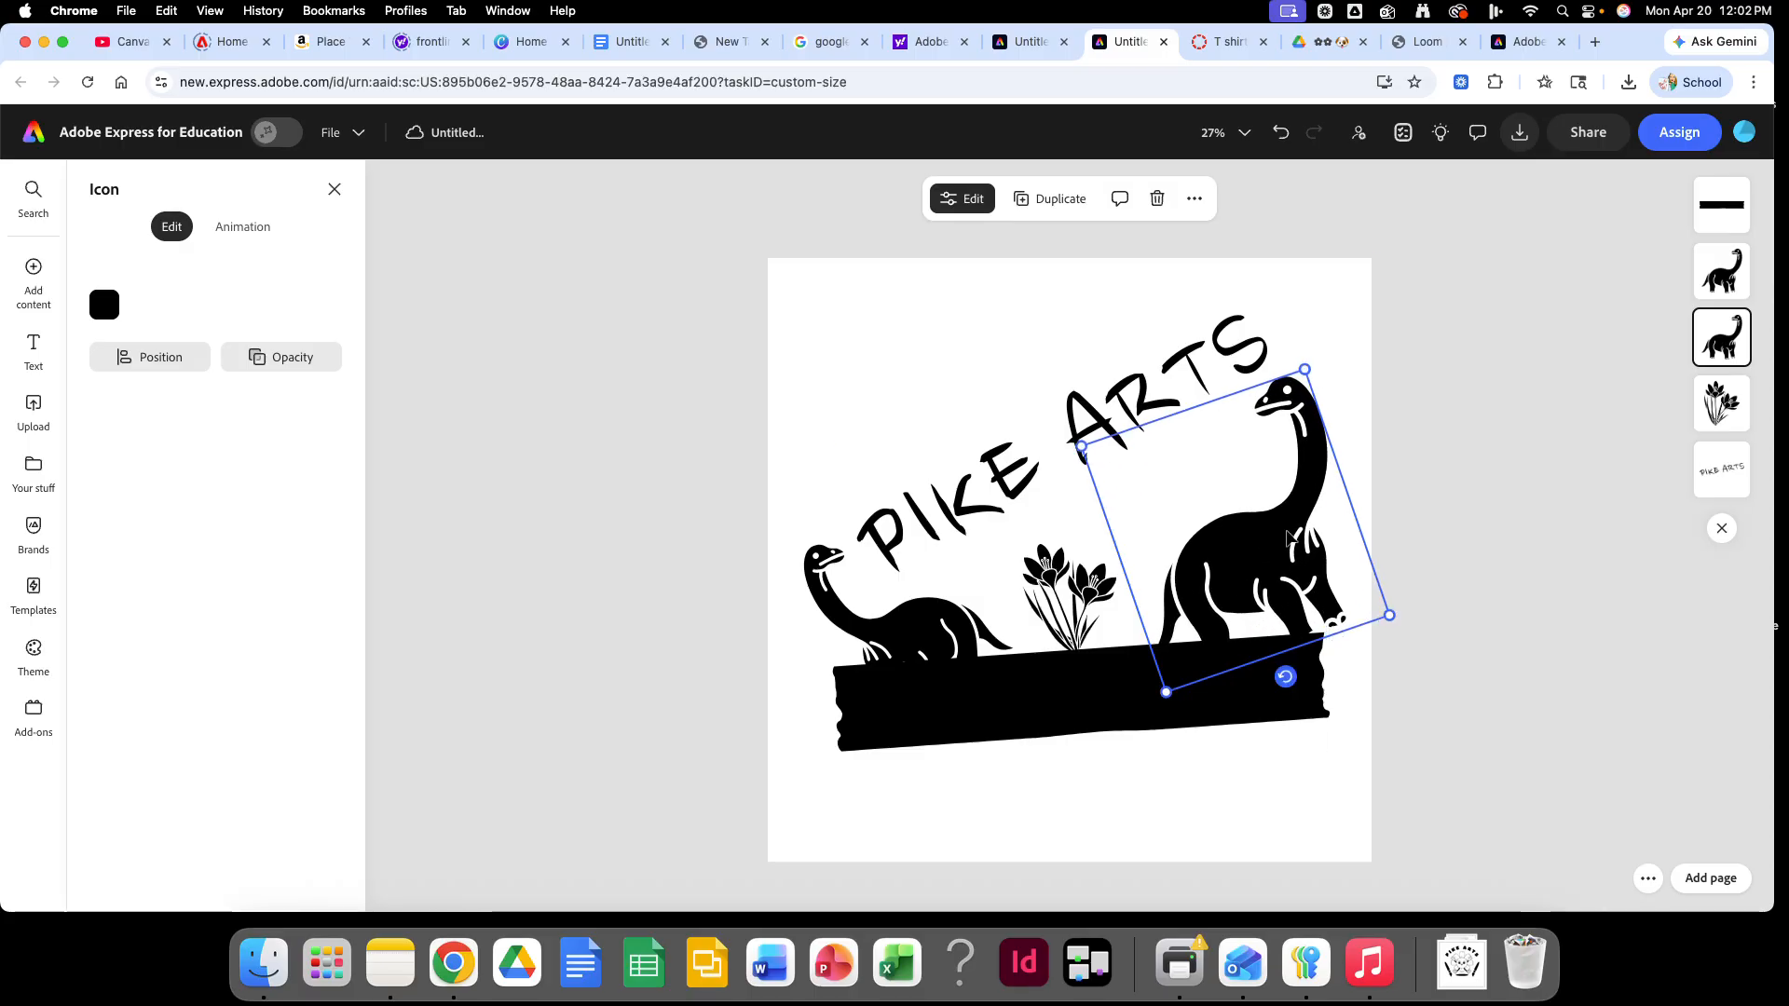
drag(1288, 538, 1256, 558)
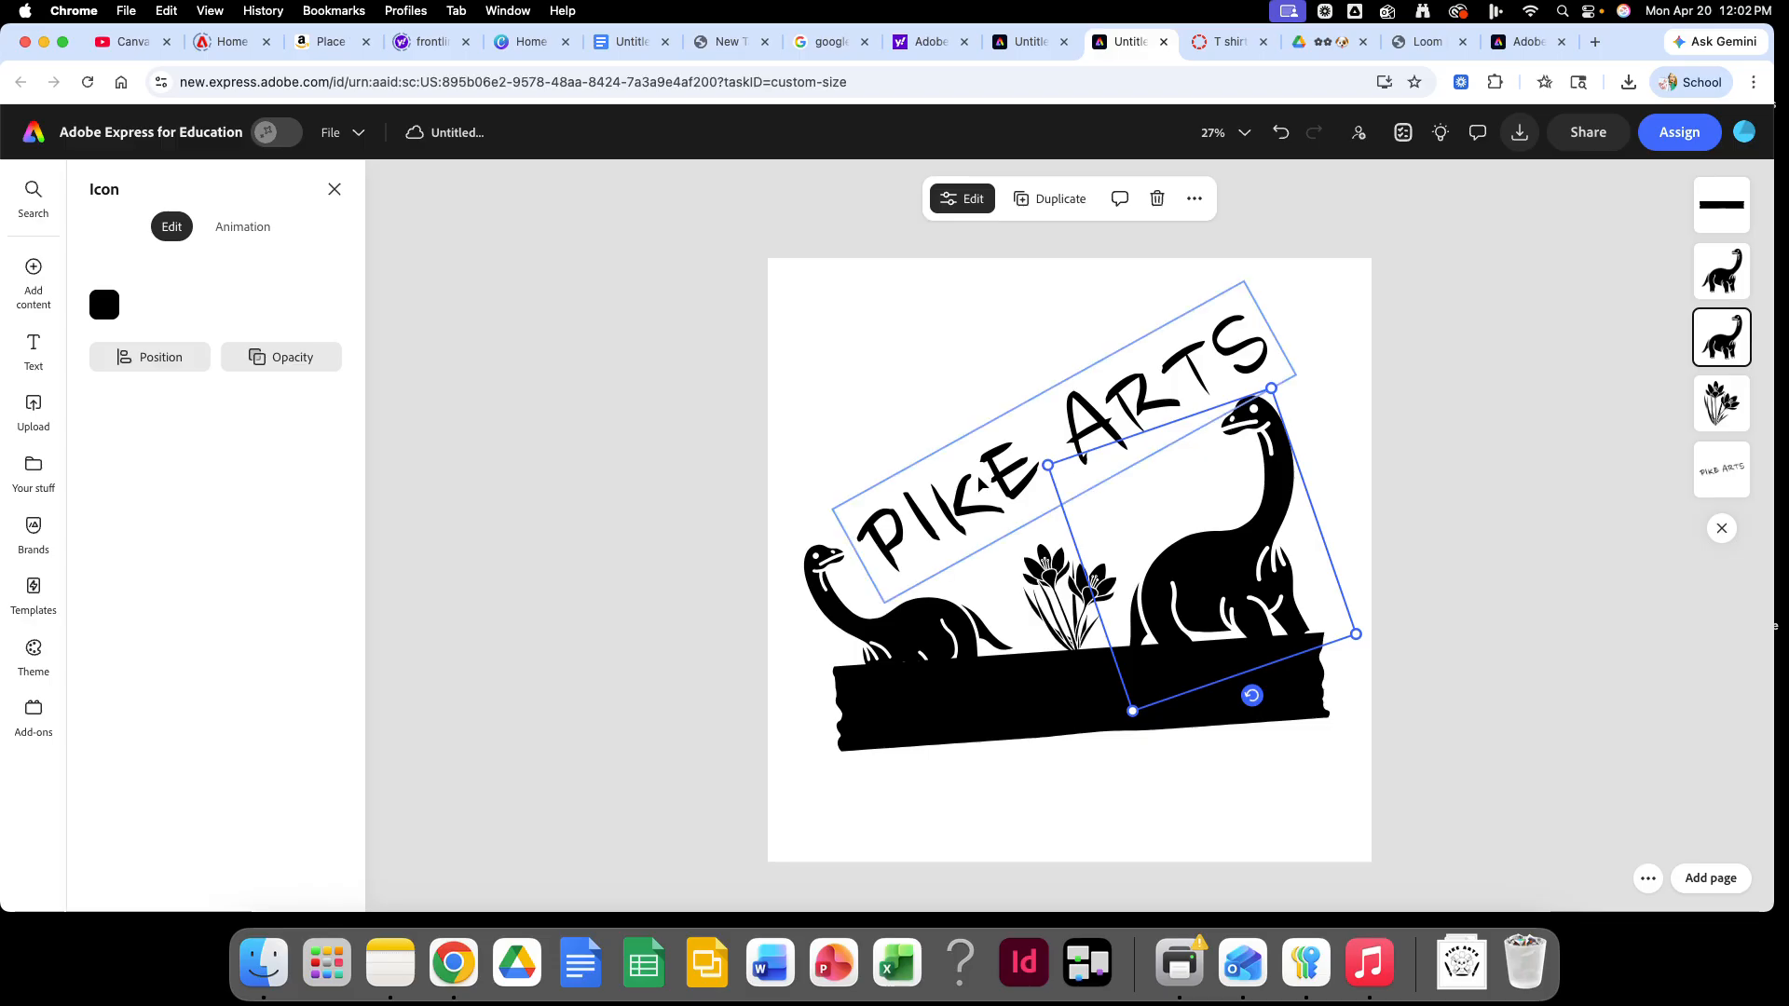
Step: Reduce the PIKE ARTS heading's upward tilt slightly and enlarge the flowers between the dinosaurs
click(1053, 447)
drag(1100, 514, 1087, 519)
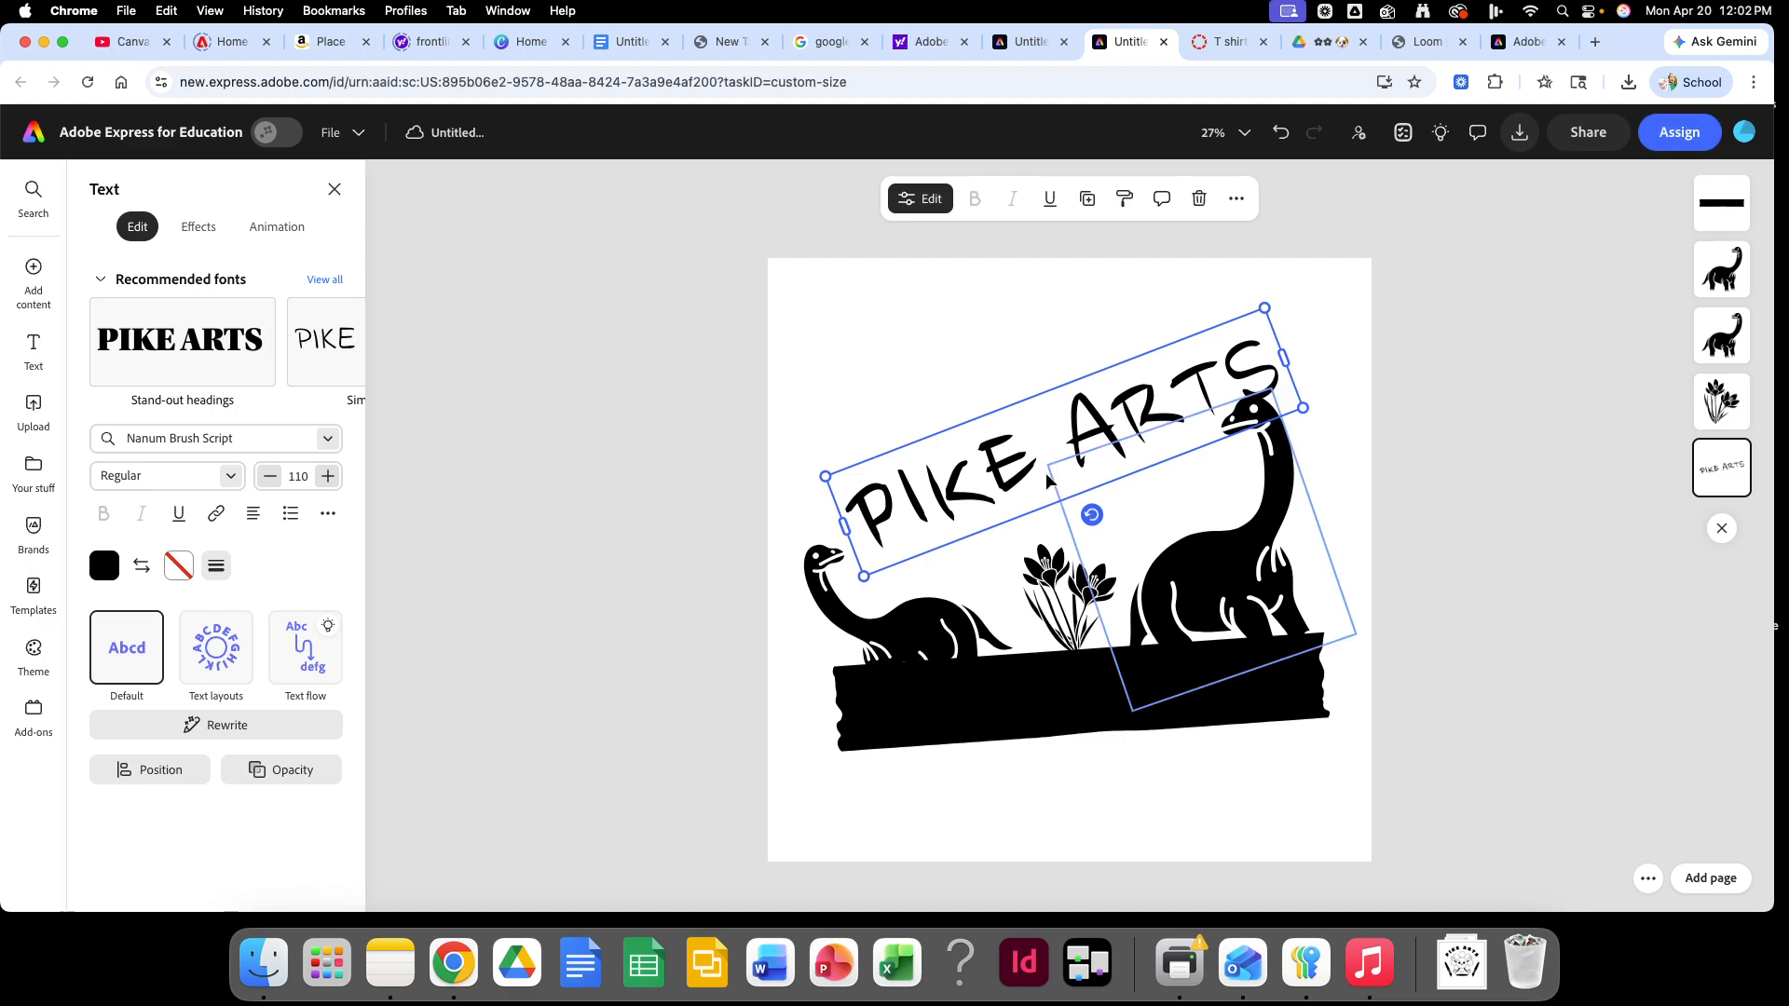
click(1102, 621)
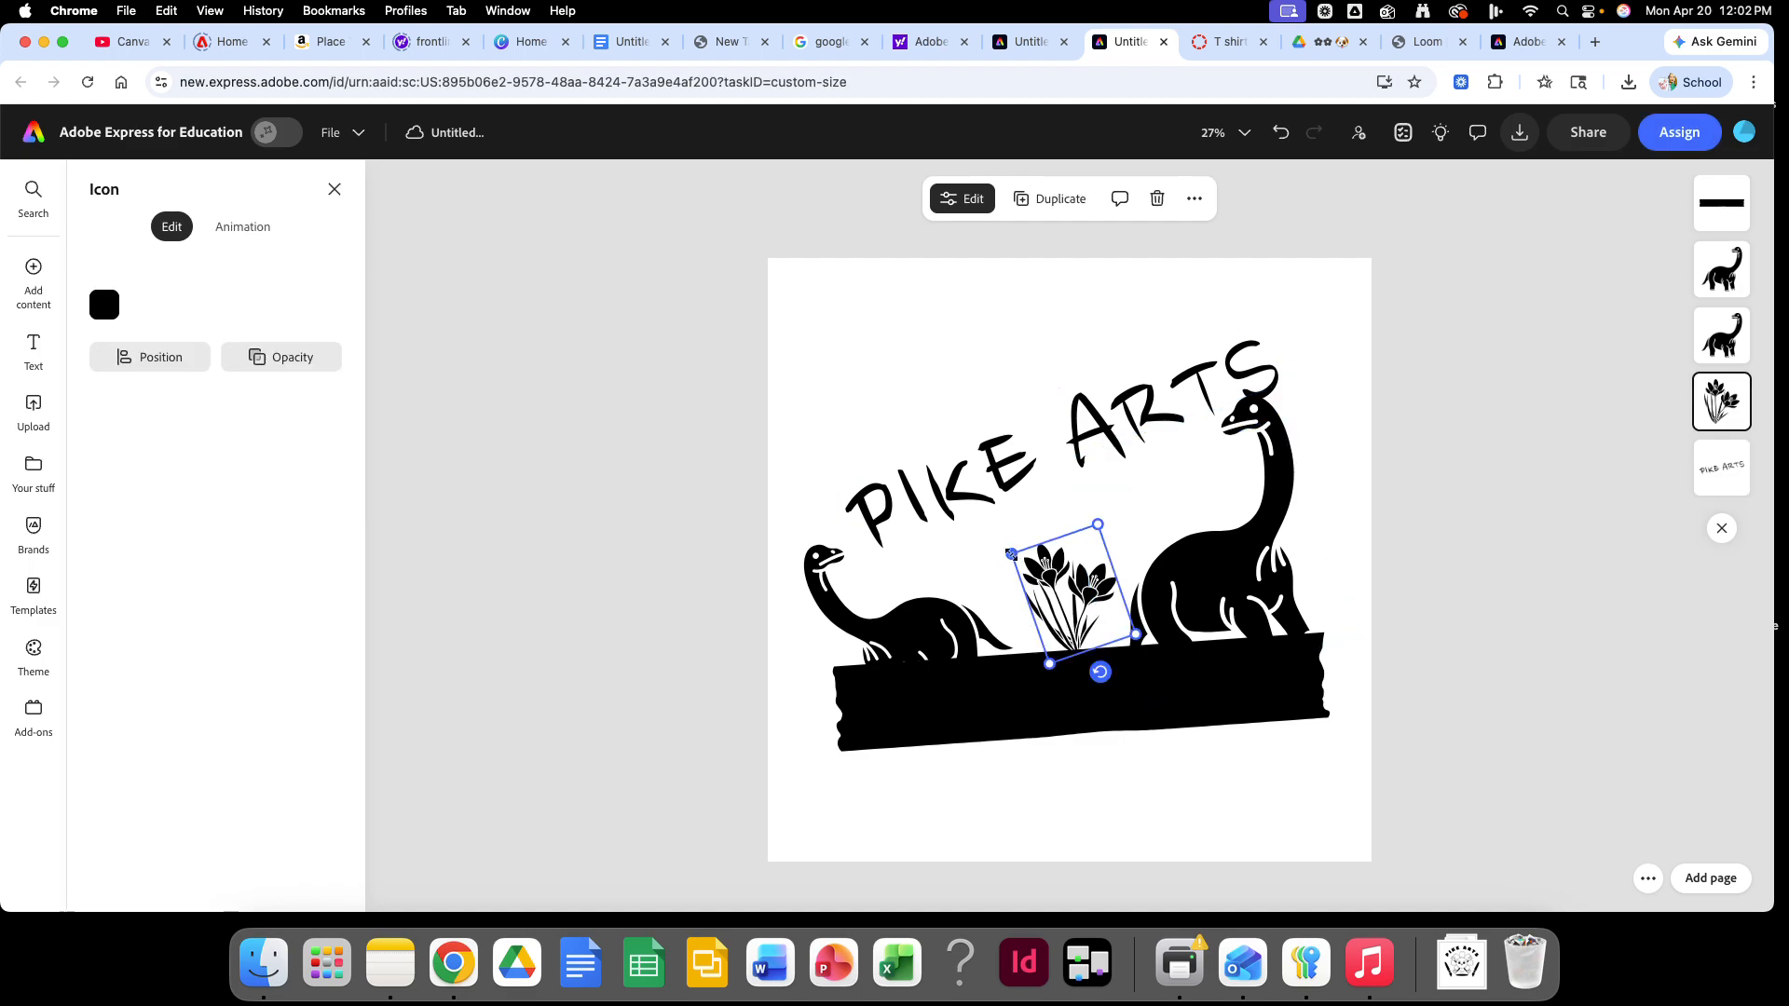
drag(1011, 554, 979, 535)
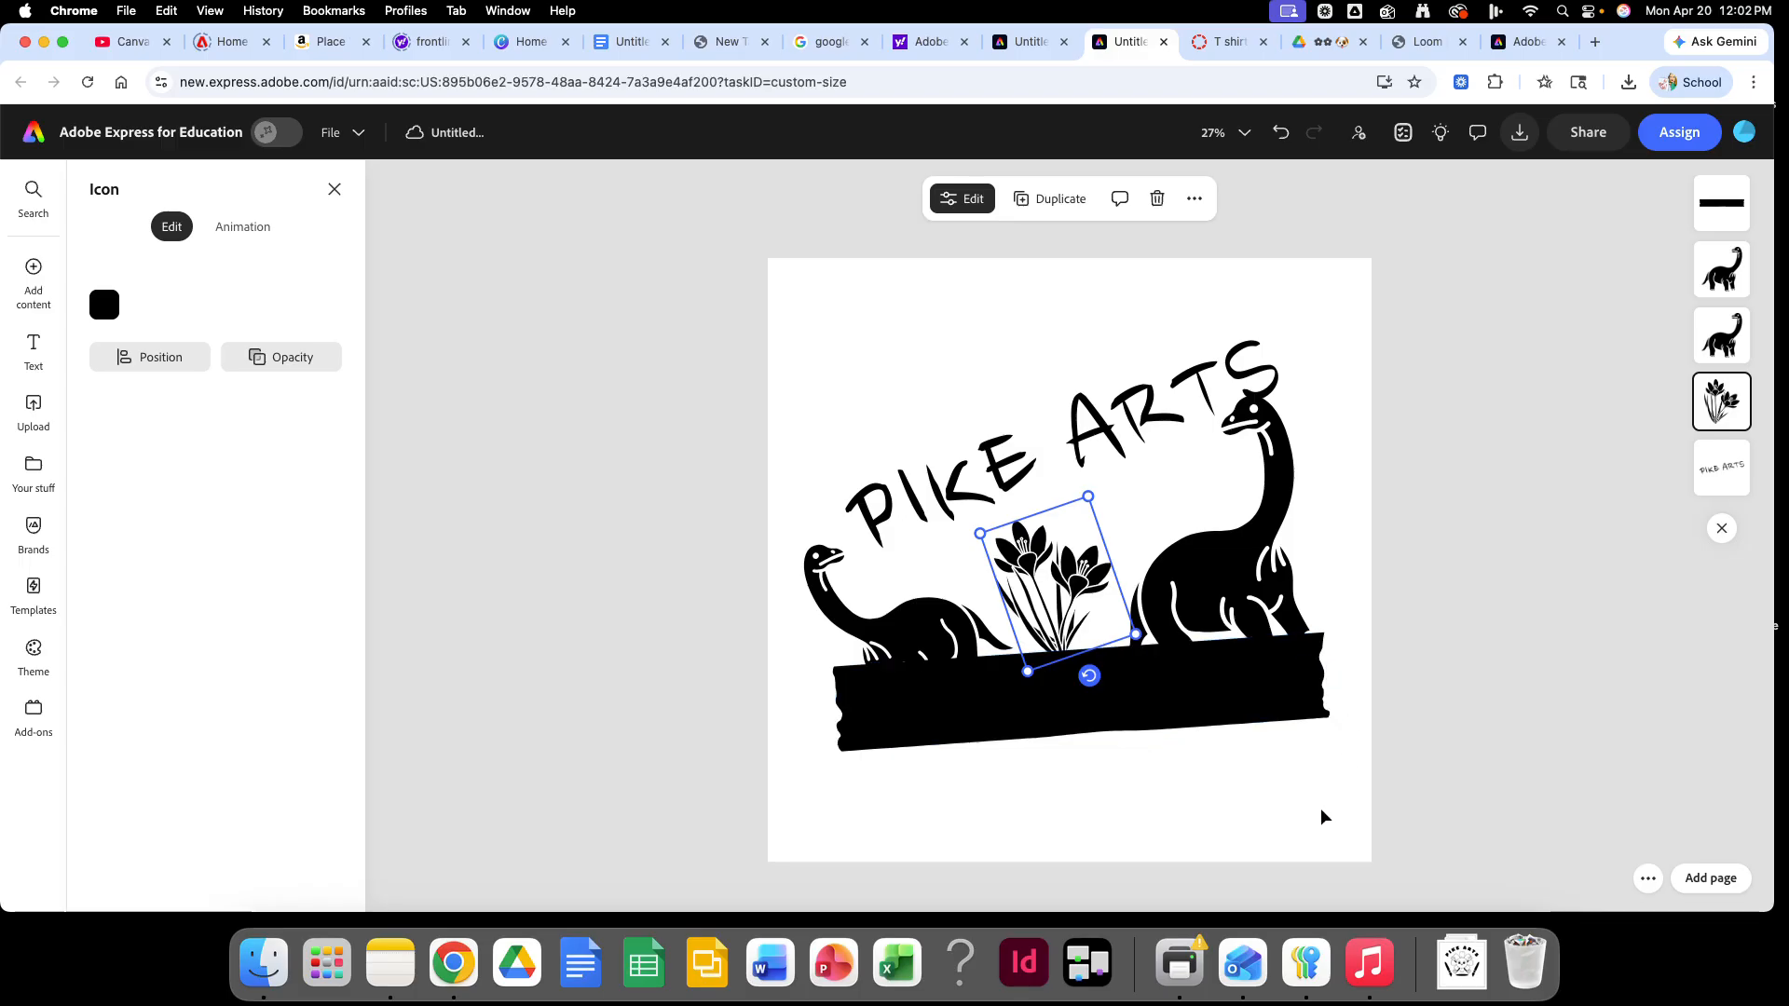
click(1698, 706)
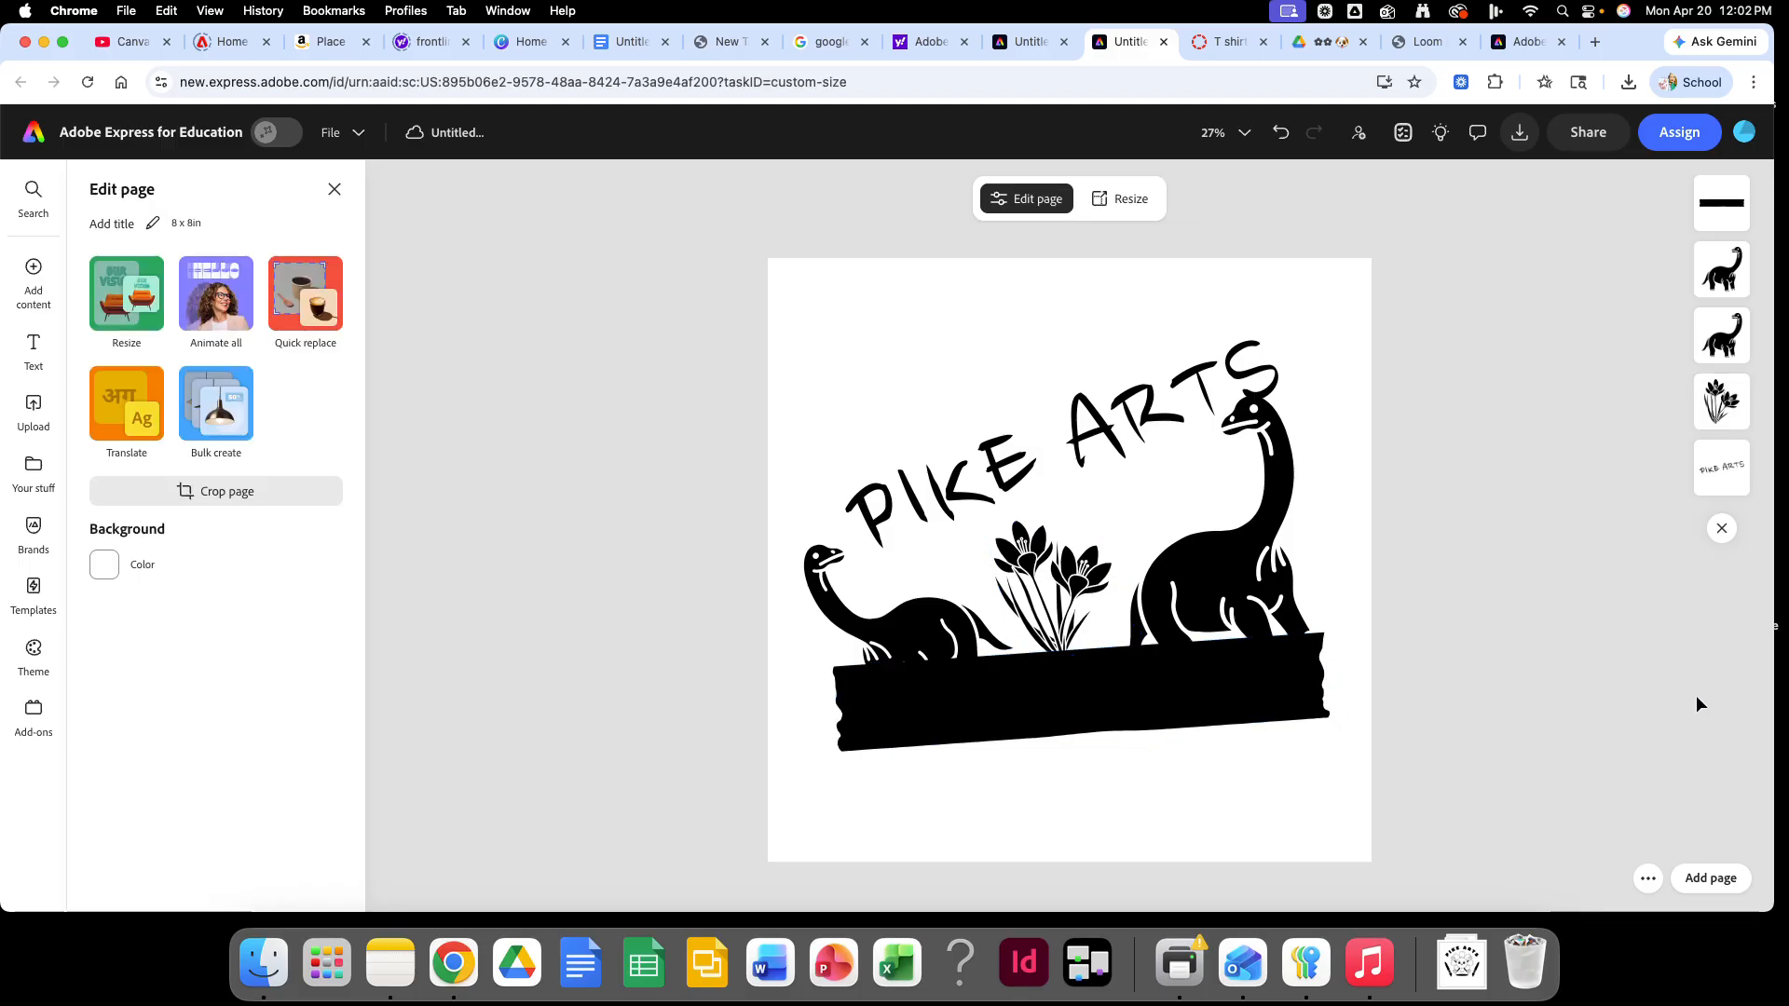
Step: Download the design as a PDF Standard file without accessibility tags and open the downloaded PDF
click(1520, 133)
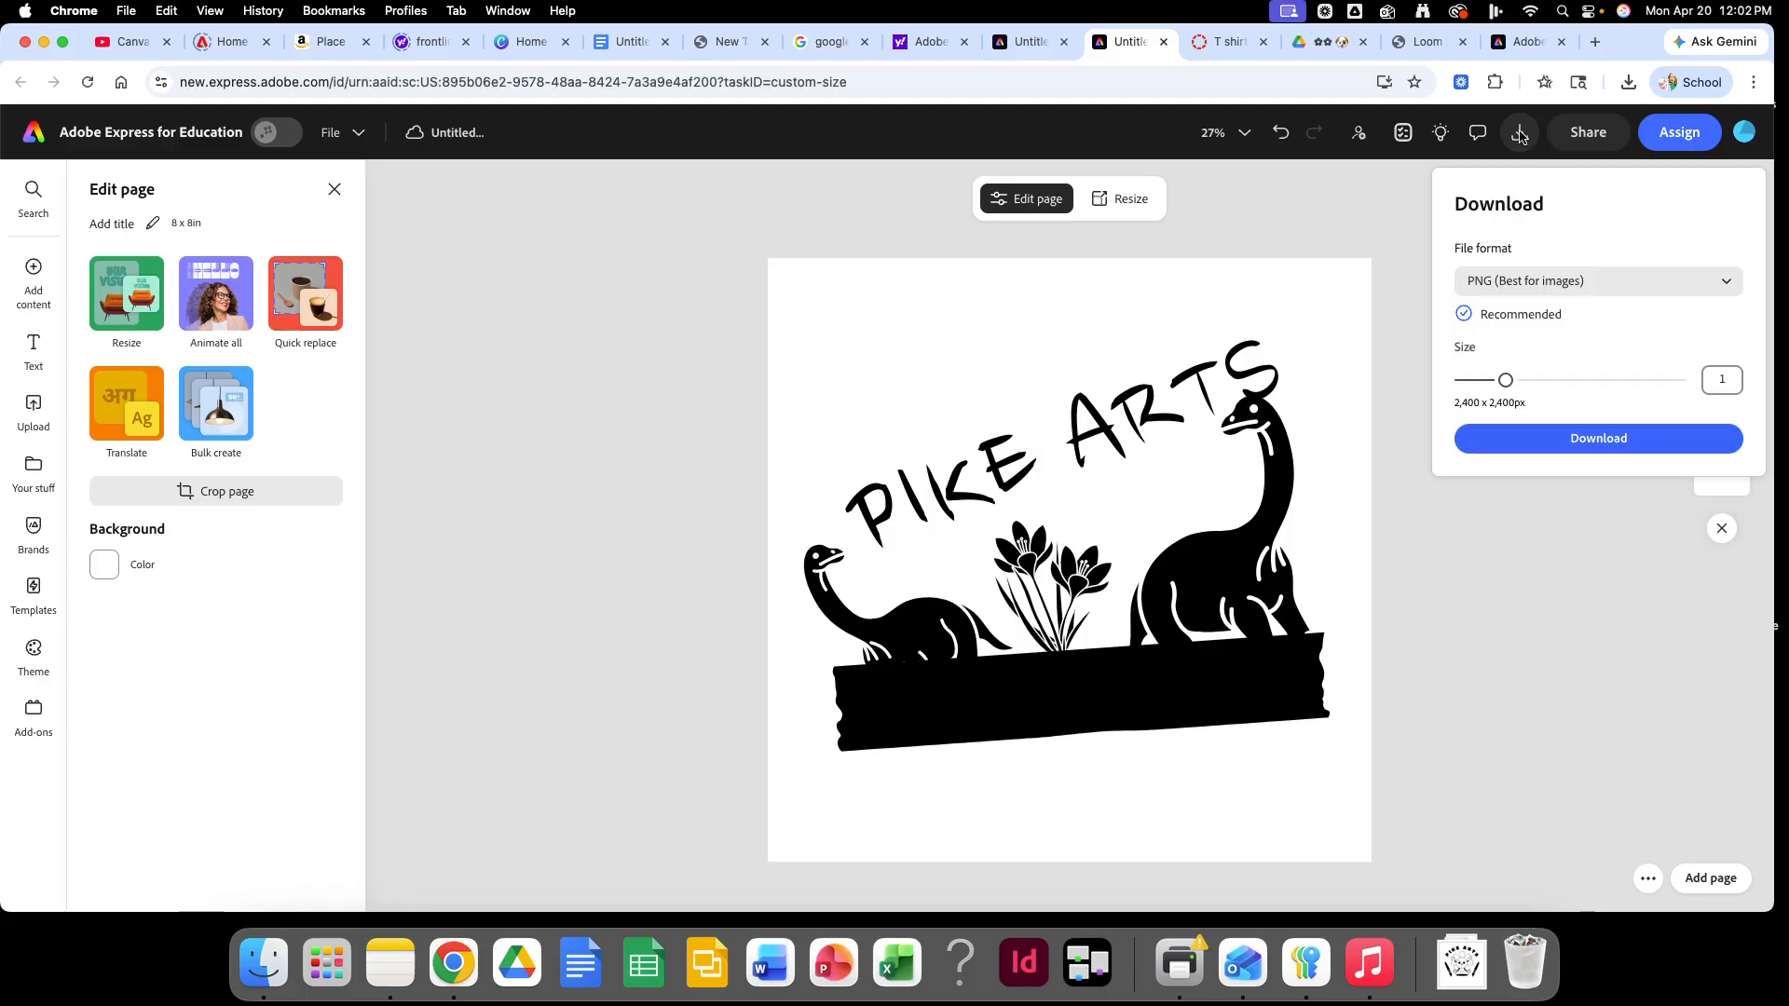
click(1546, 284)
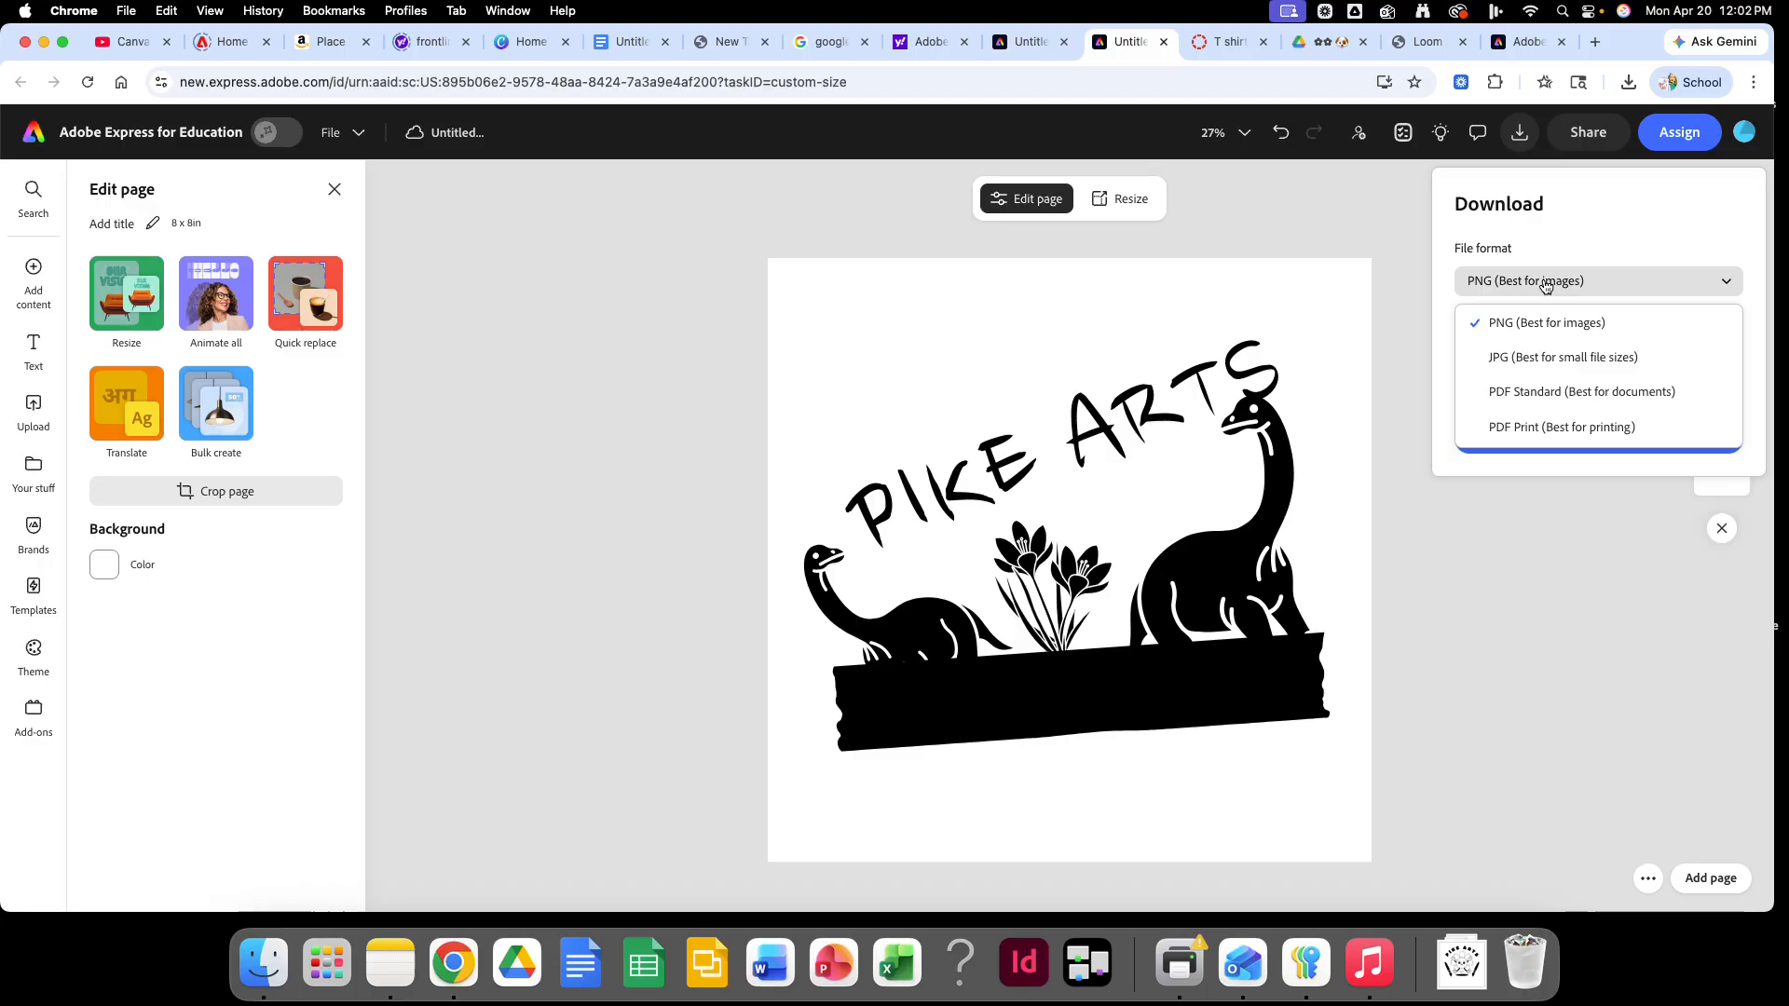
click(1522, 396)
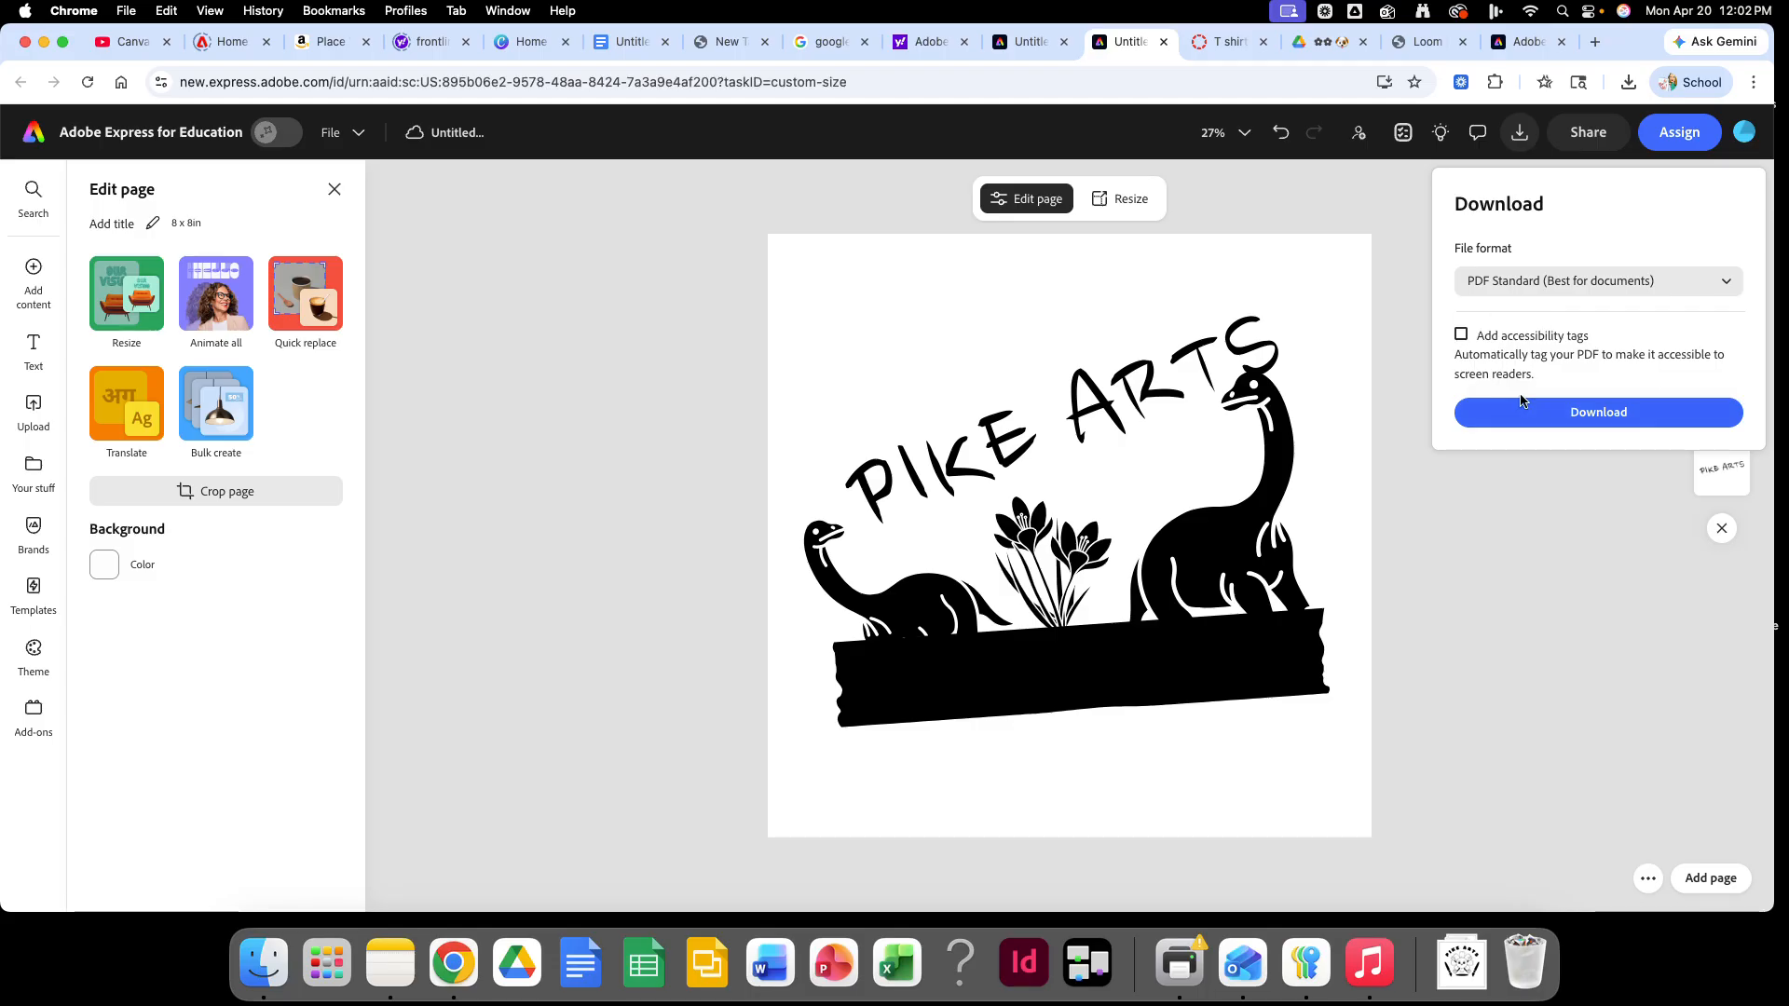
click(1610, 418)
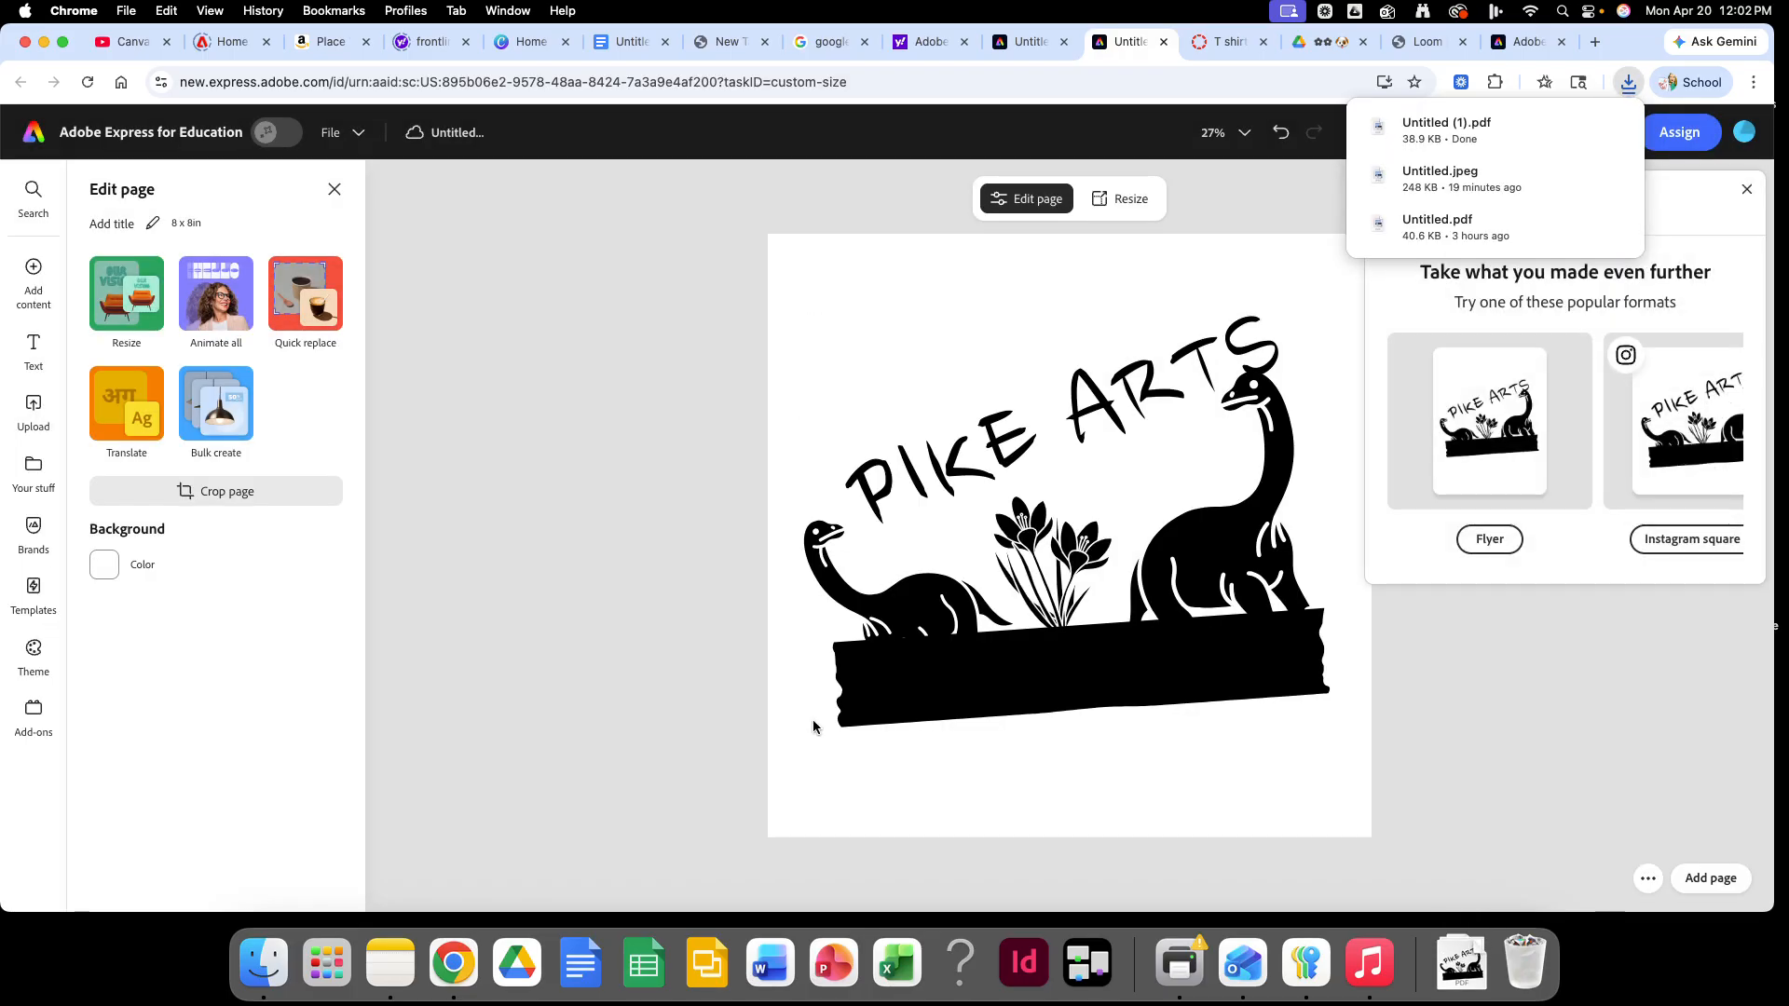
click(1440, 135)
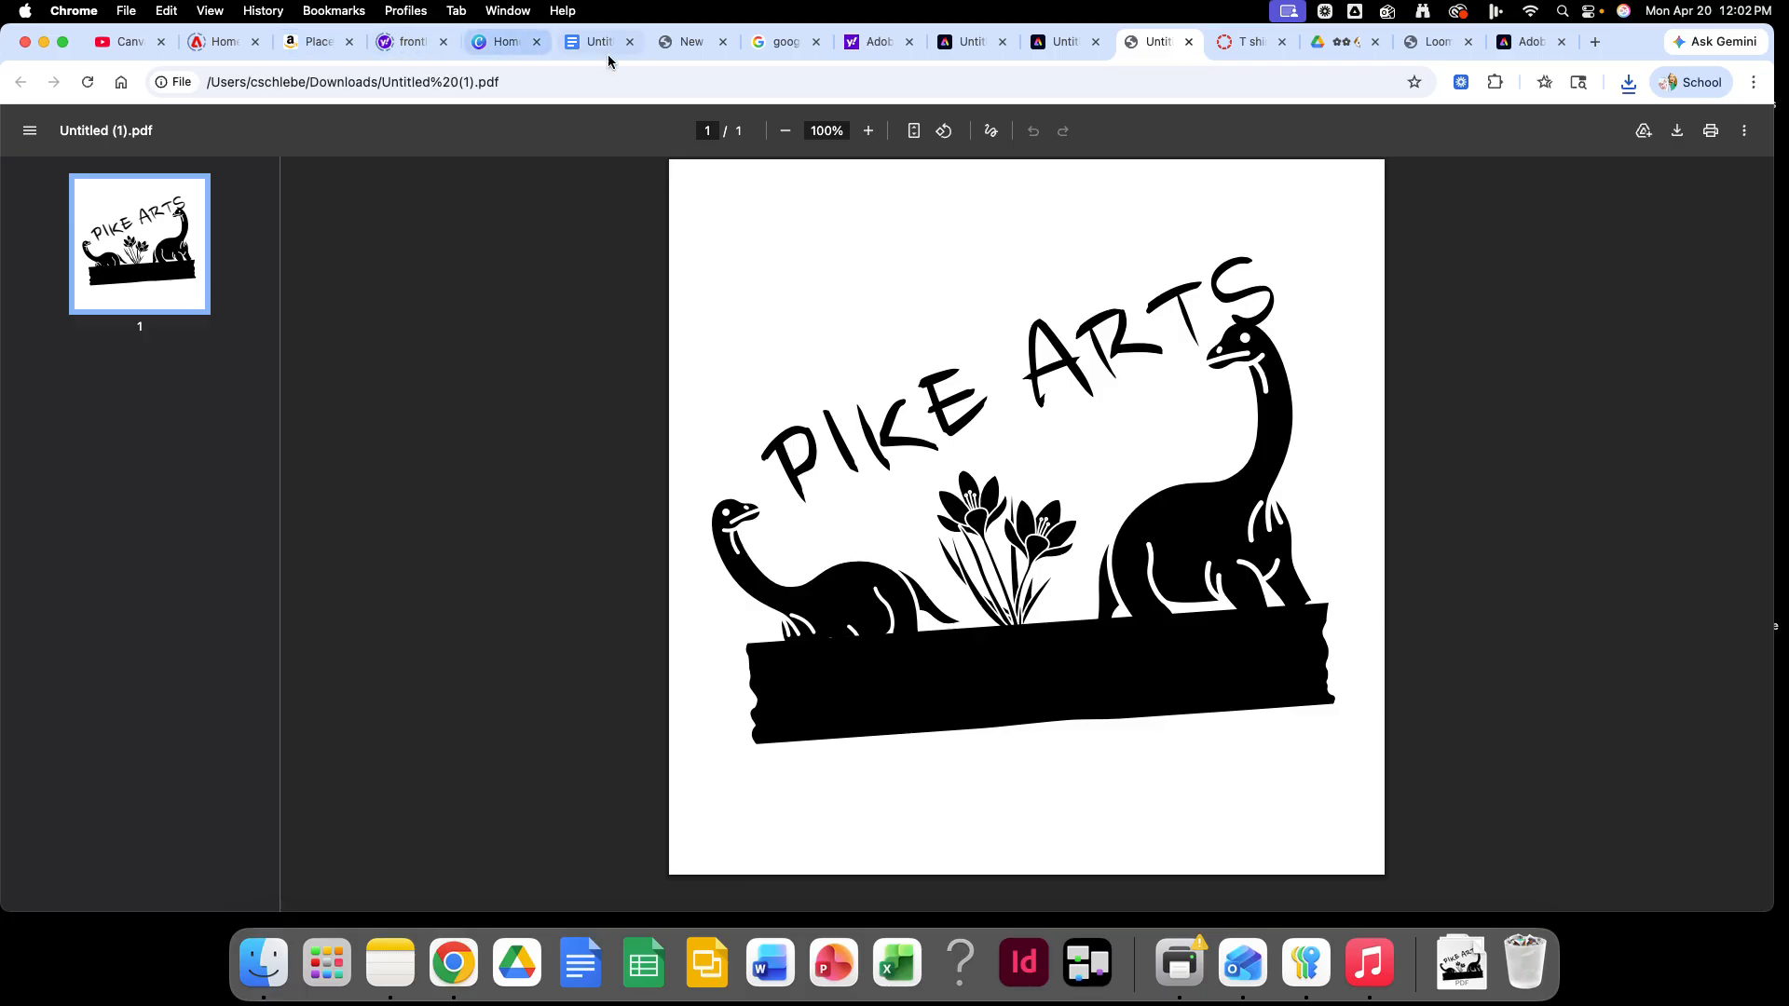
Step: Switch to the T shirt Design assignment in Canvas and publish it
click(1244, 47)
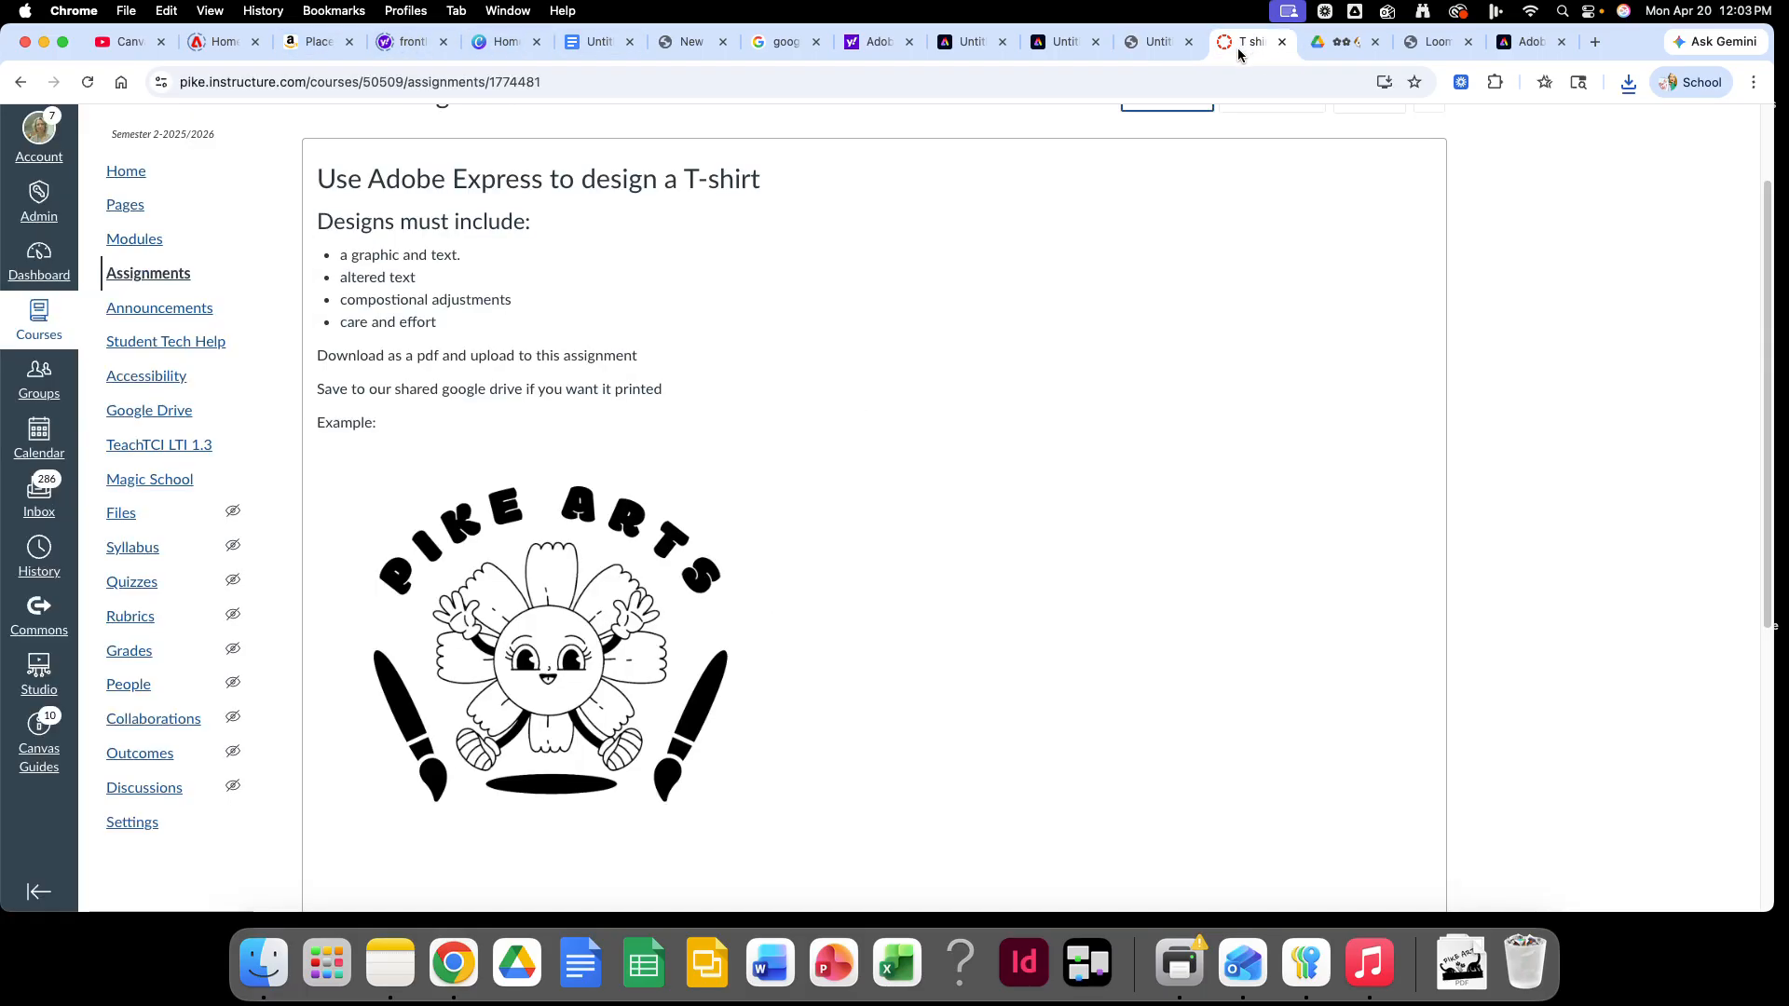
scroll(1598, 498, up, 3)
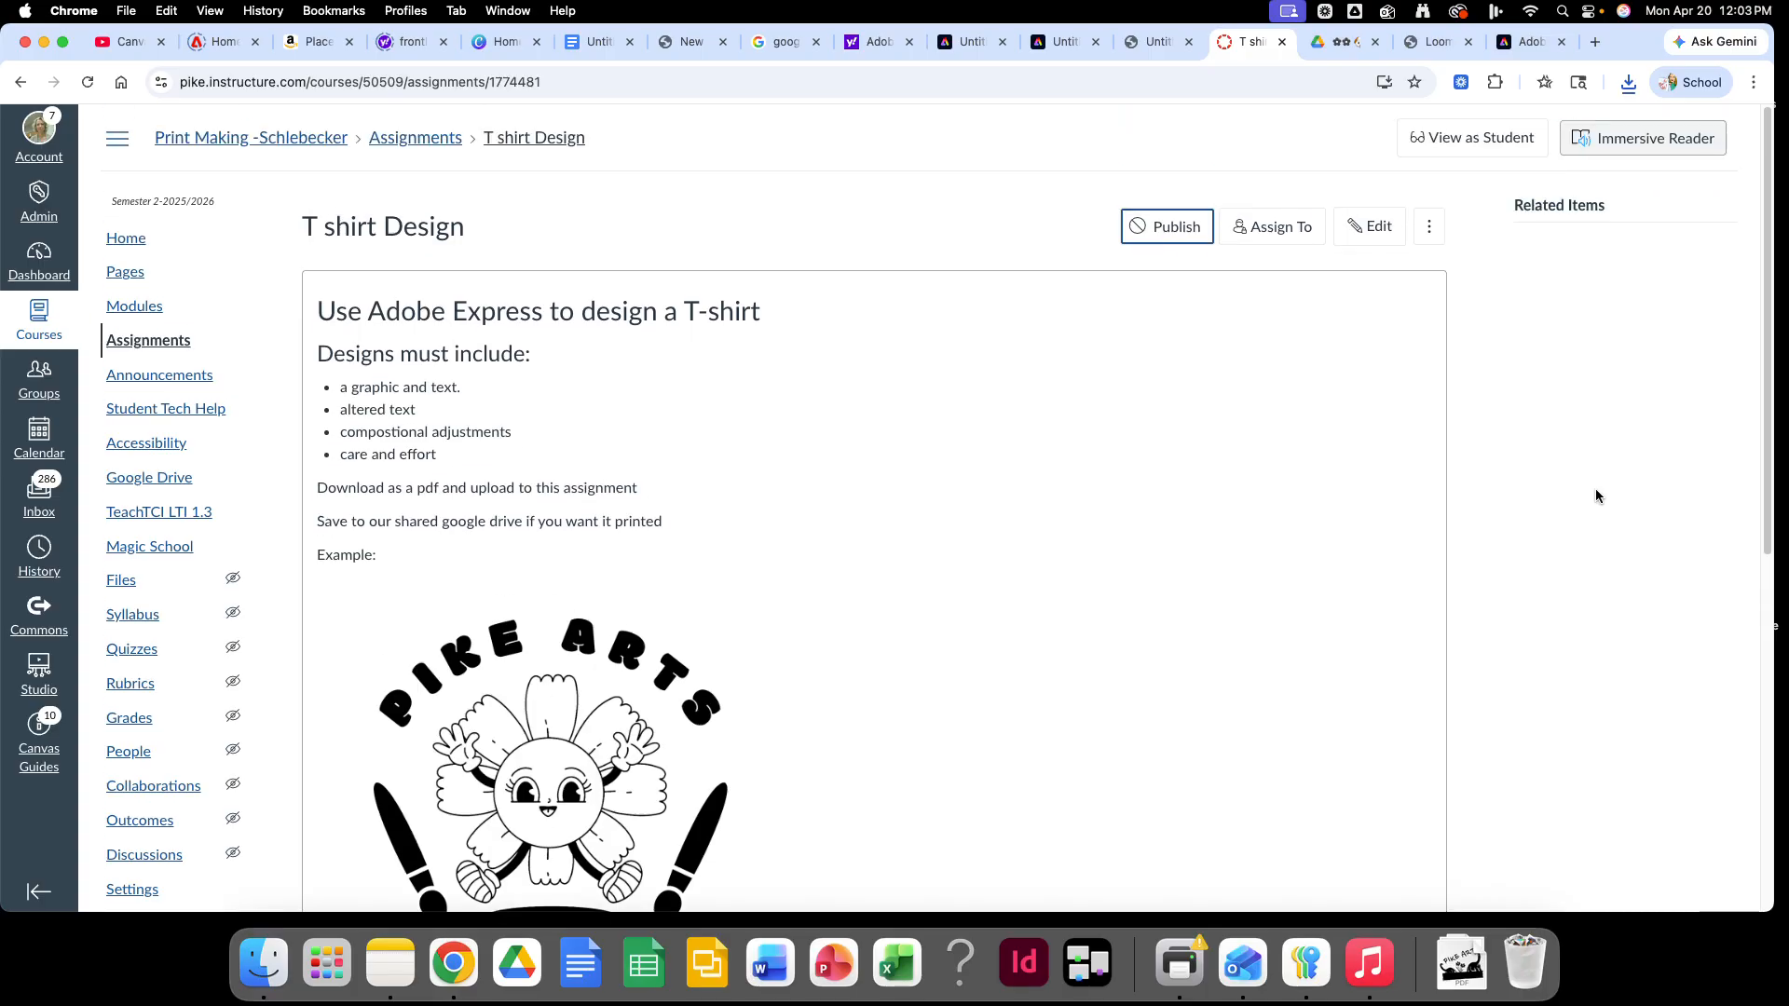
click(1168, 227)
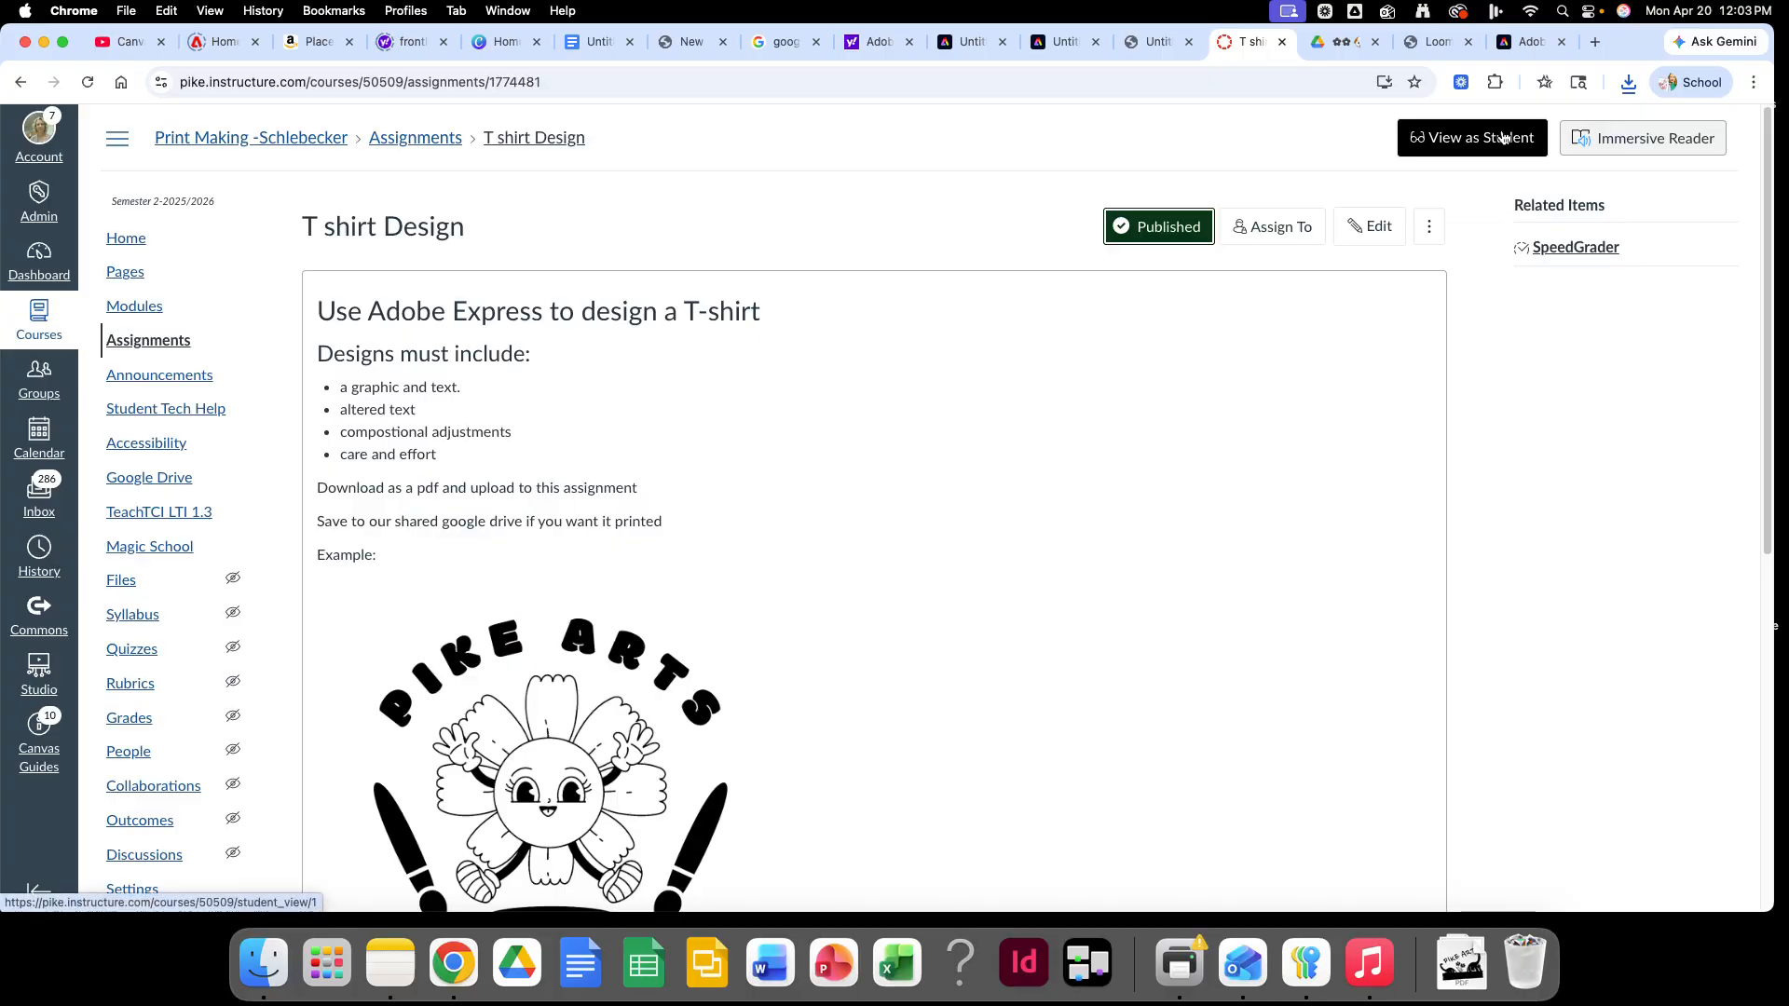
Step: View the T shirt Design assignment as a student and look through its instructions and example
click(1502, 138)
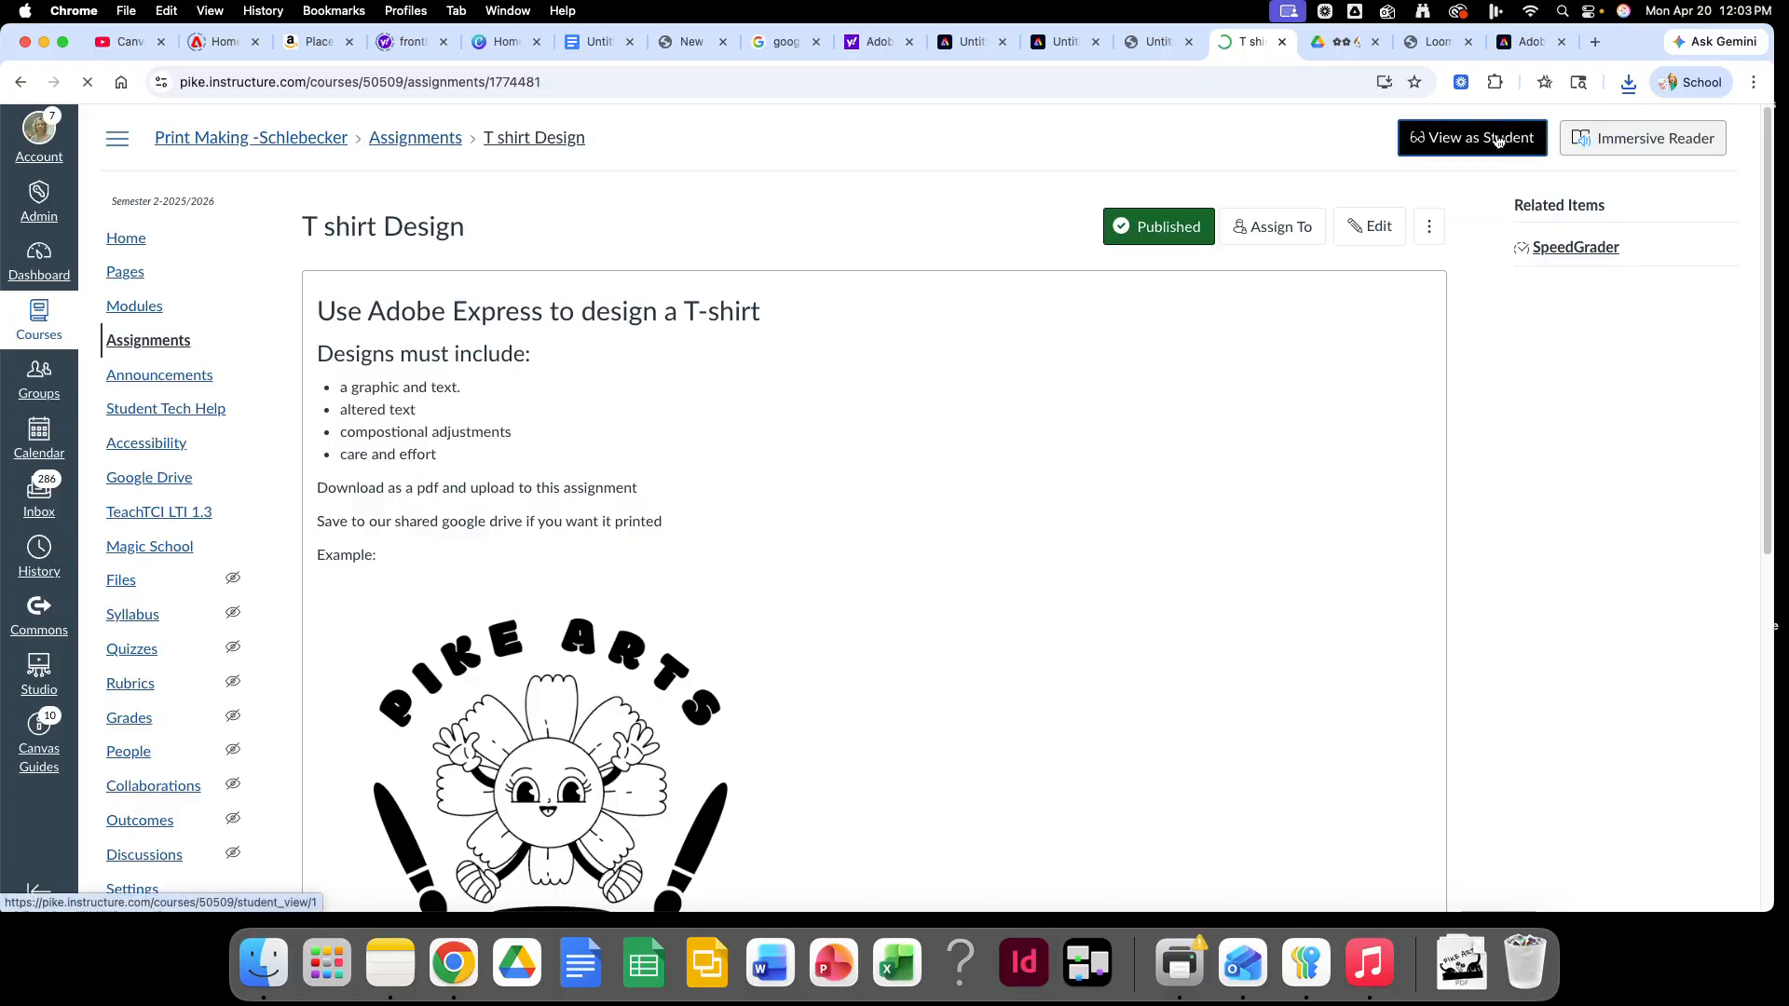
scroll(1109, 548, down, 5)
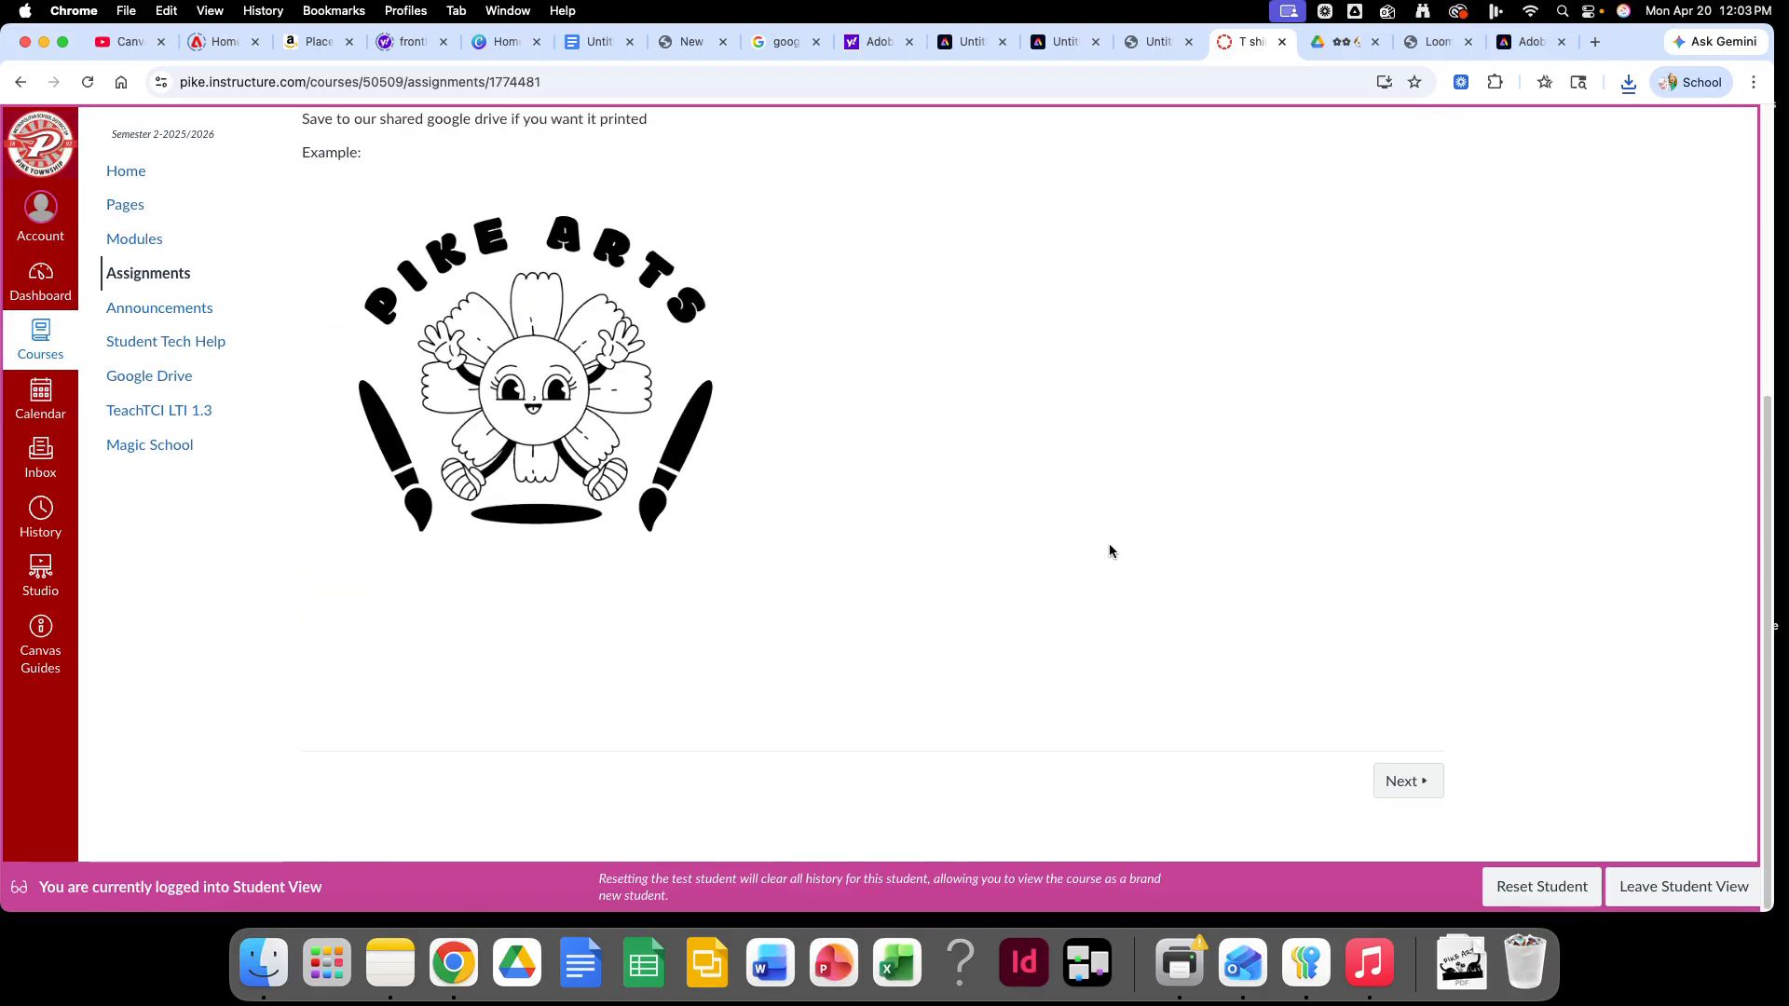
scroll(1109, 550, up, 5)
scroll(1111, 560, down, 1)
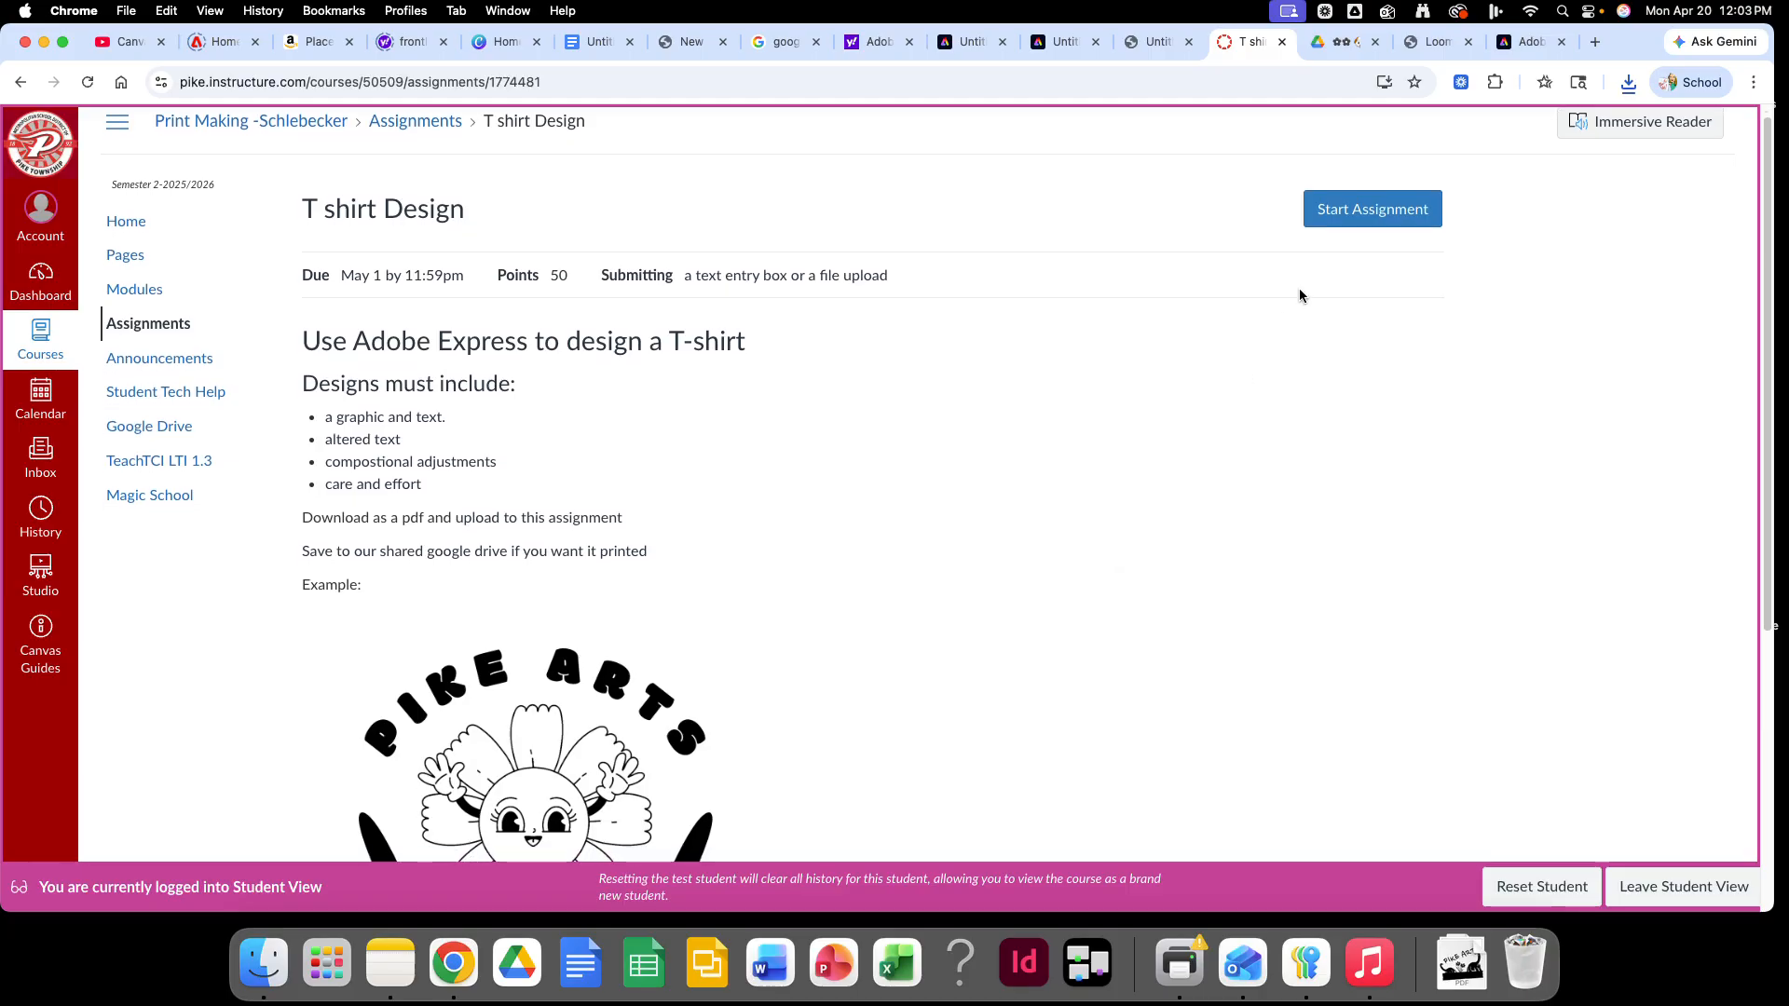
Step: Start the T shirt Design assignment and choose Untitled (1).pdf from Downloads as the file to upload
click(1345, 220)
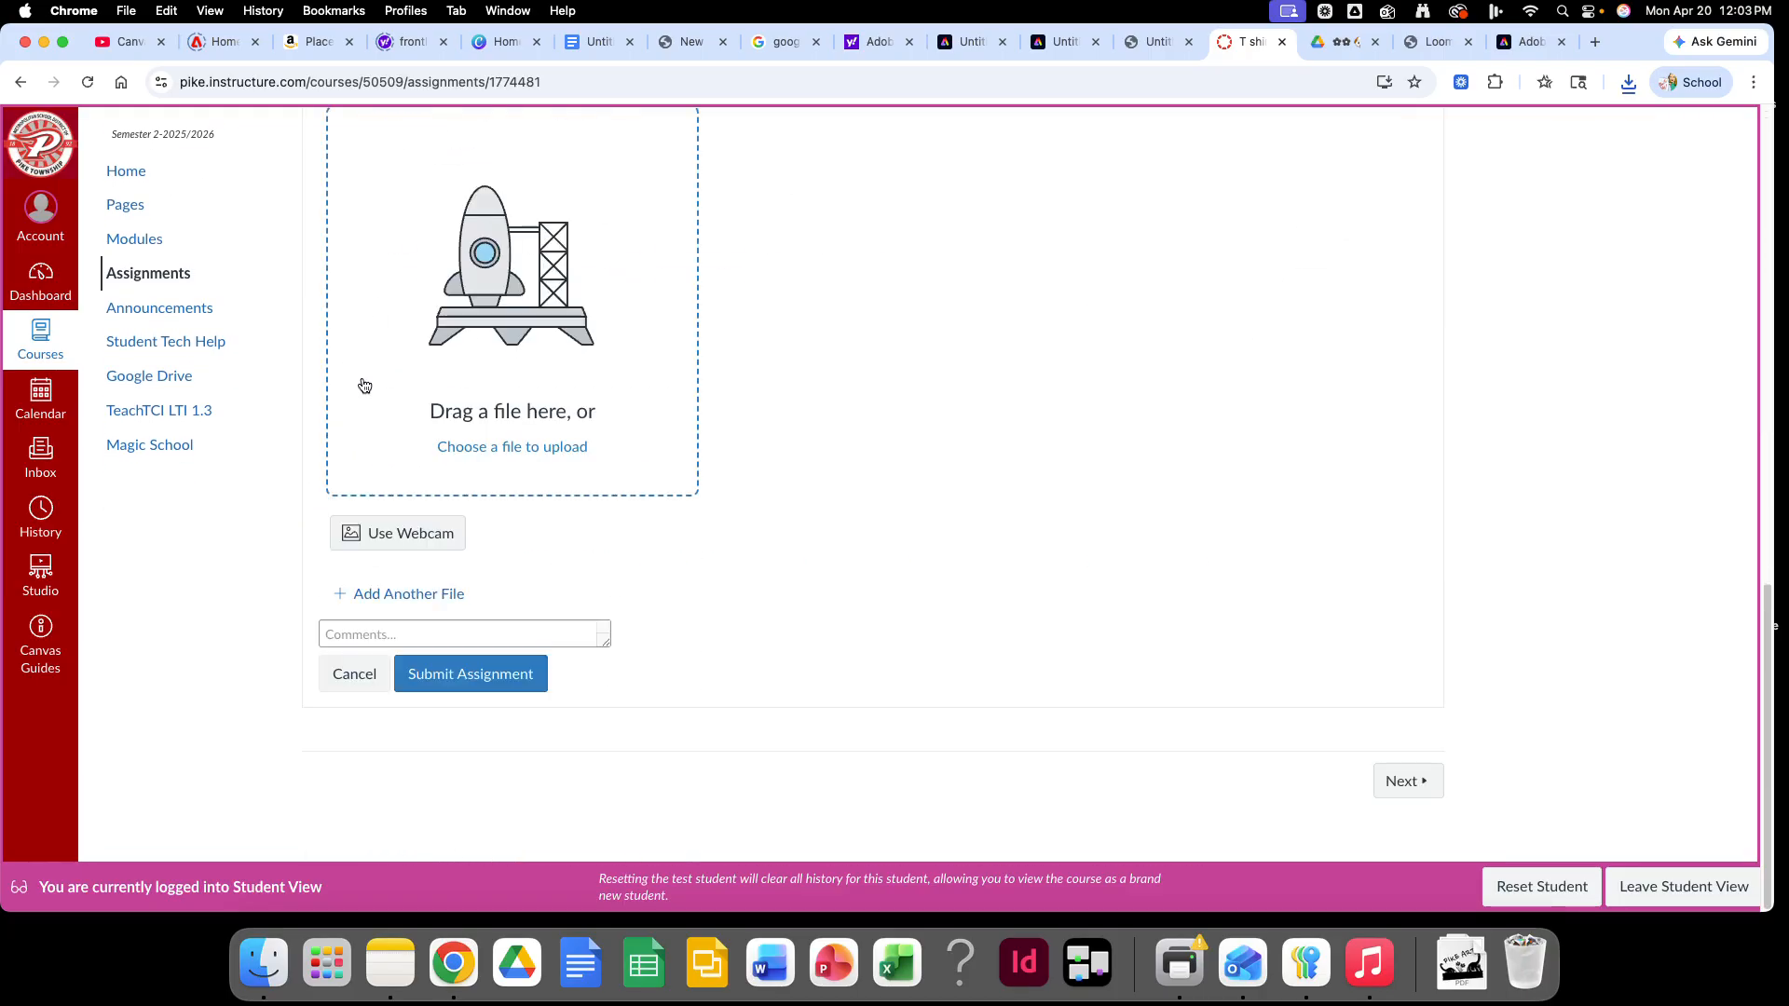
click(539, 448)
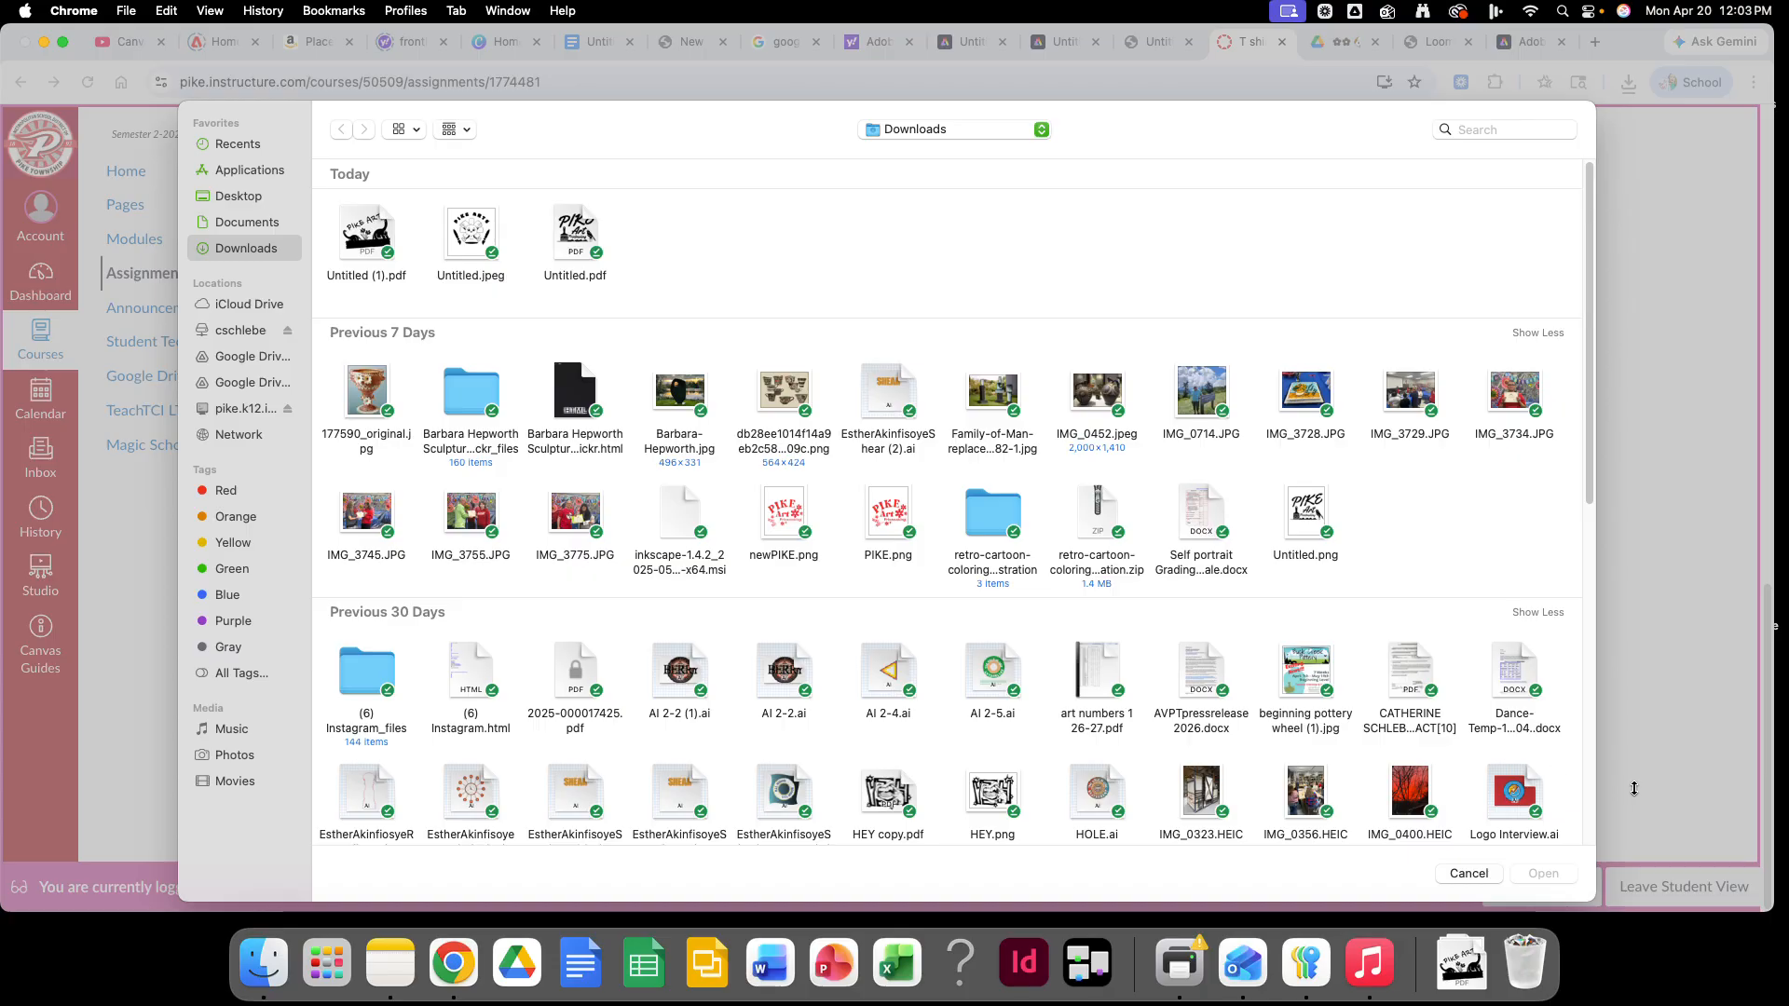
click(355, 226)
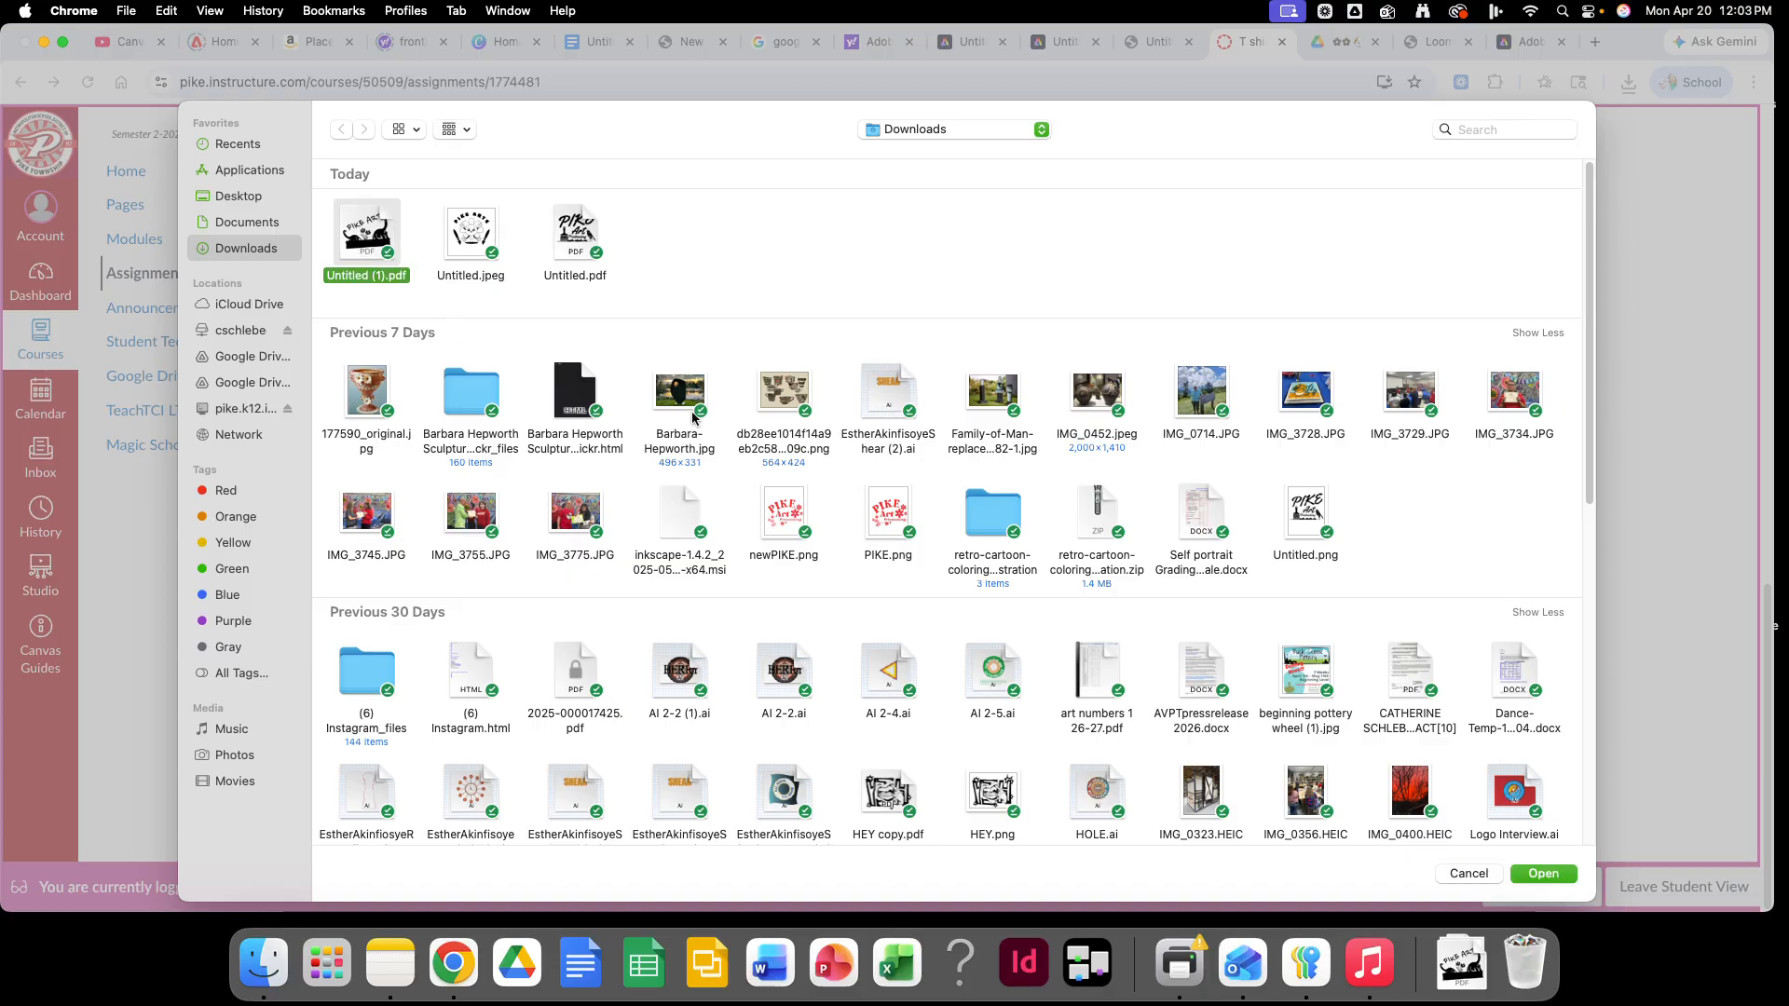
click(1542, 872)
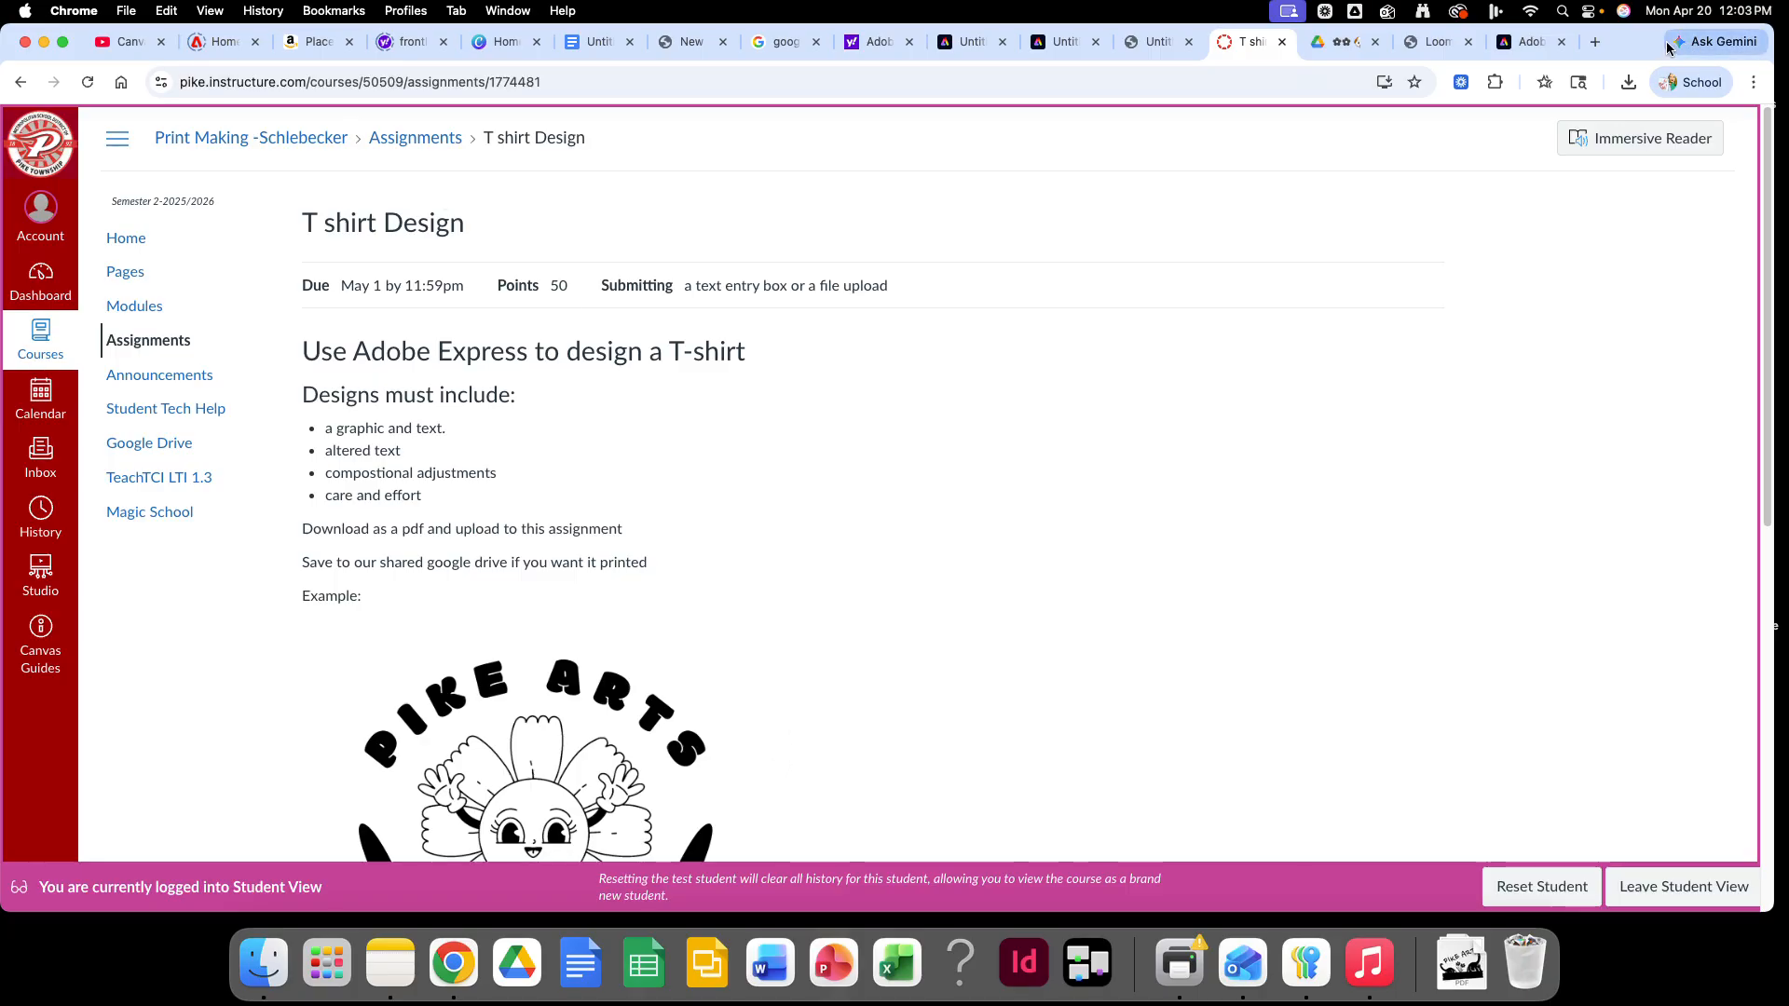
click(1433, 44)
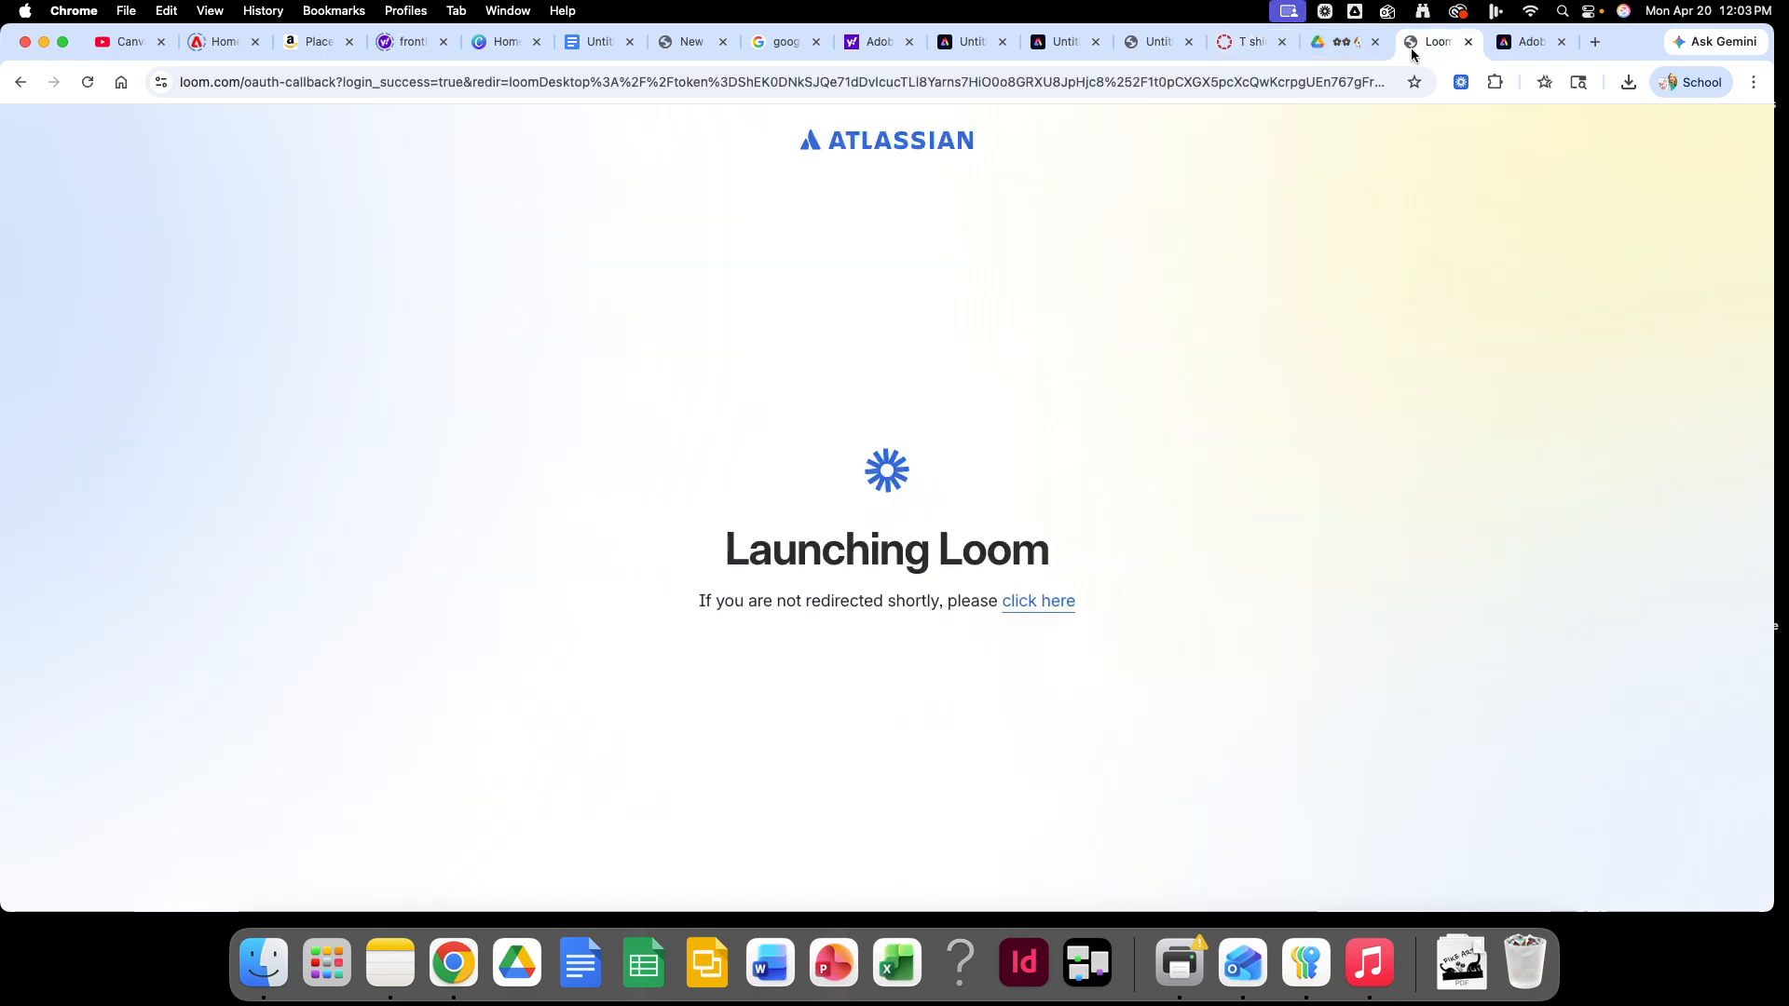
drag(1631, 47, 1631, 235)
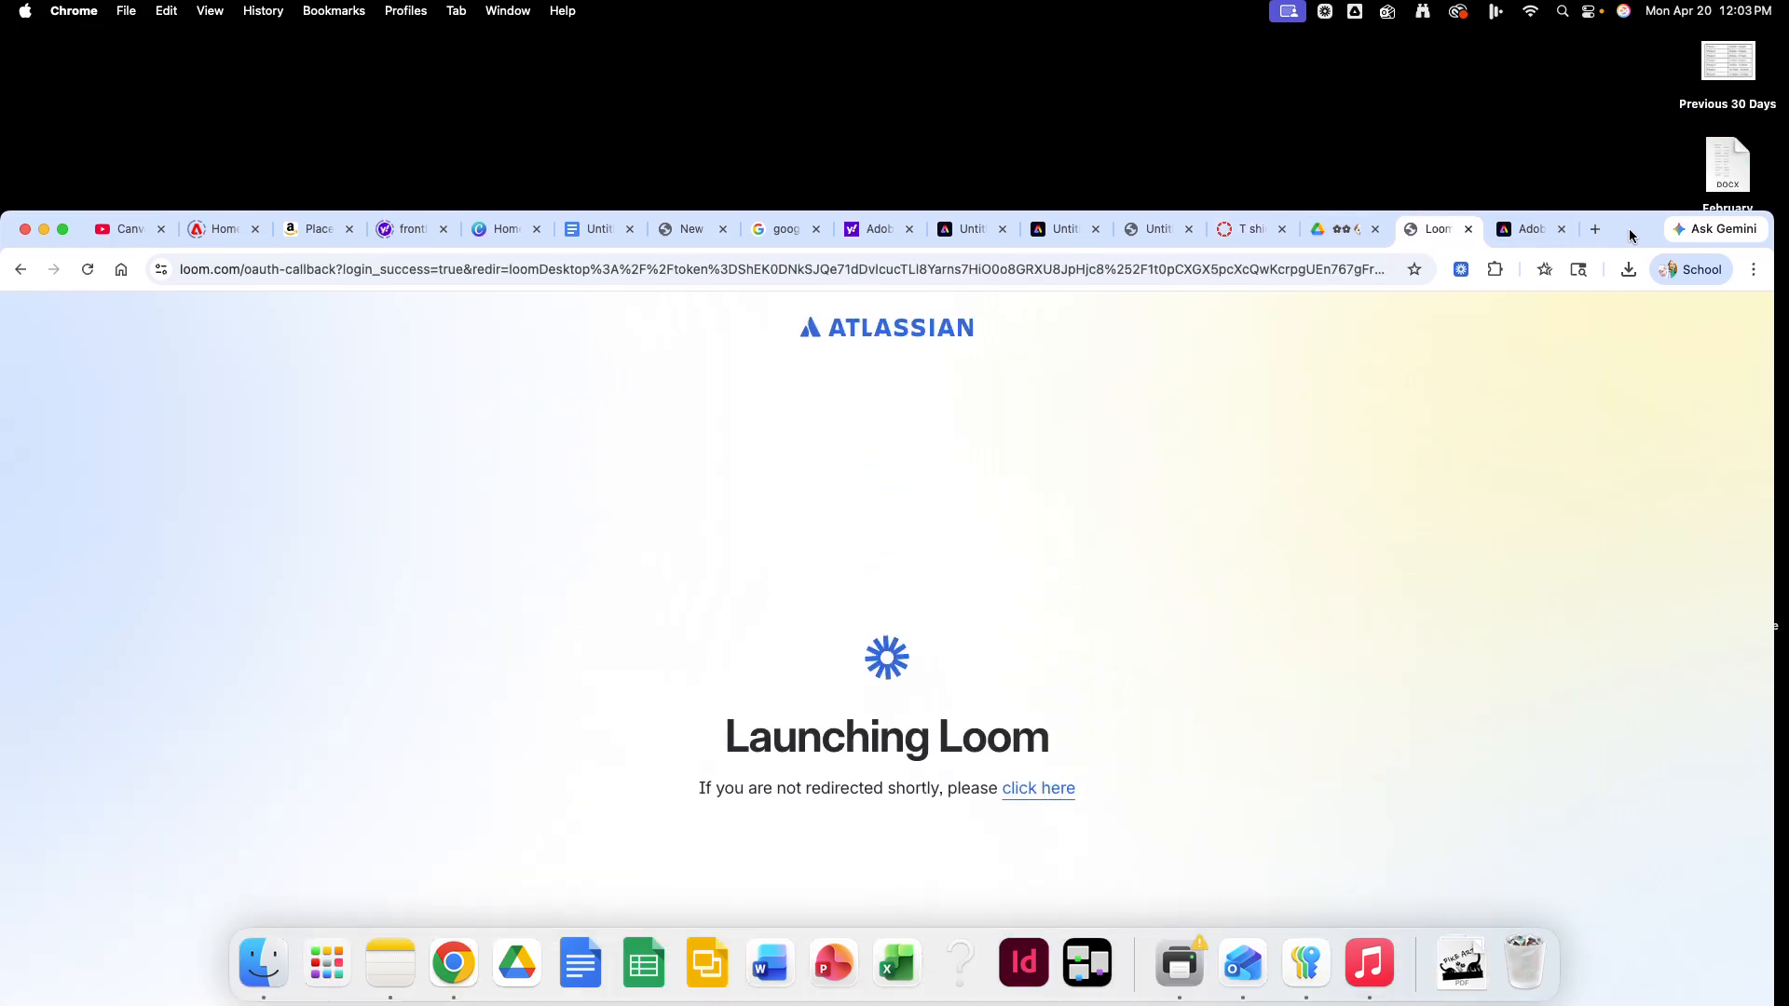